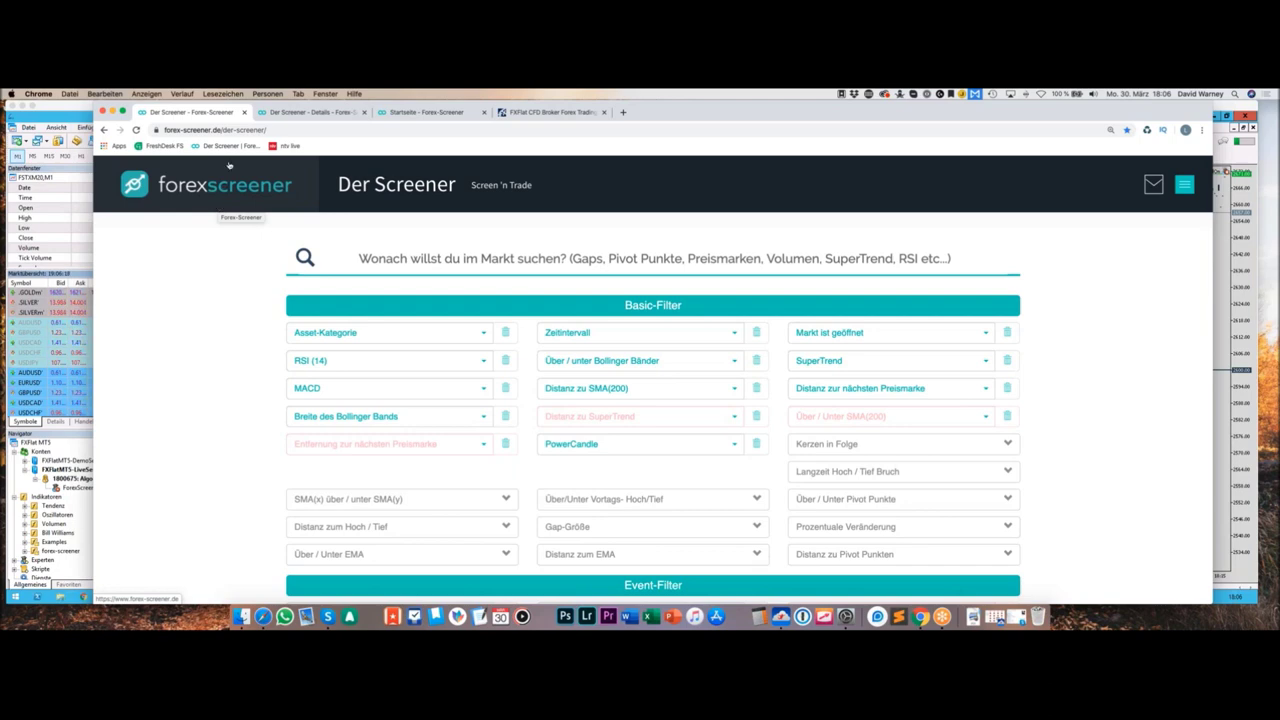
Step: Look through the open Forex-Screener and FXFlat pages, return to Der Screener and close the details page
{"action": "left_click", "coordinate": [319, 117]}
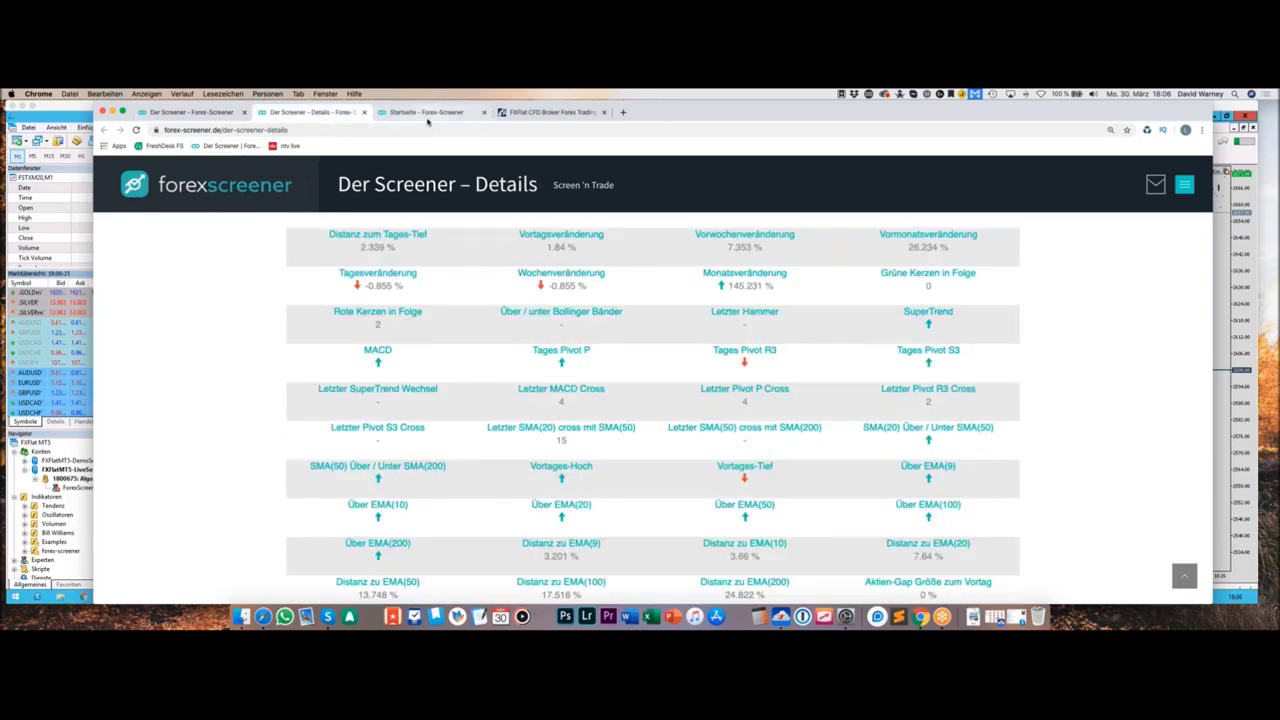
{"action": "left_click", "coordinate": [428, 115]}
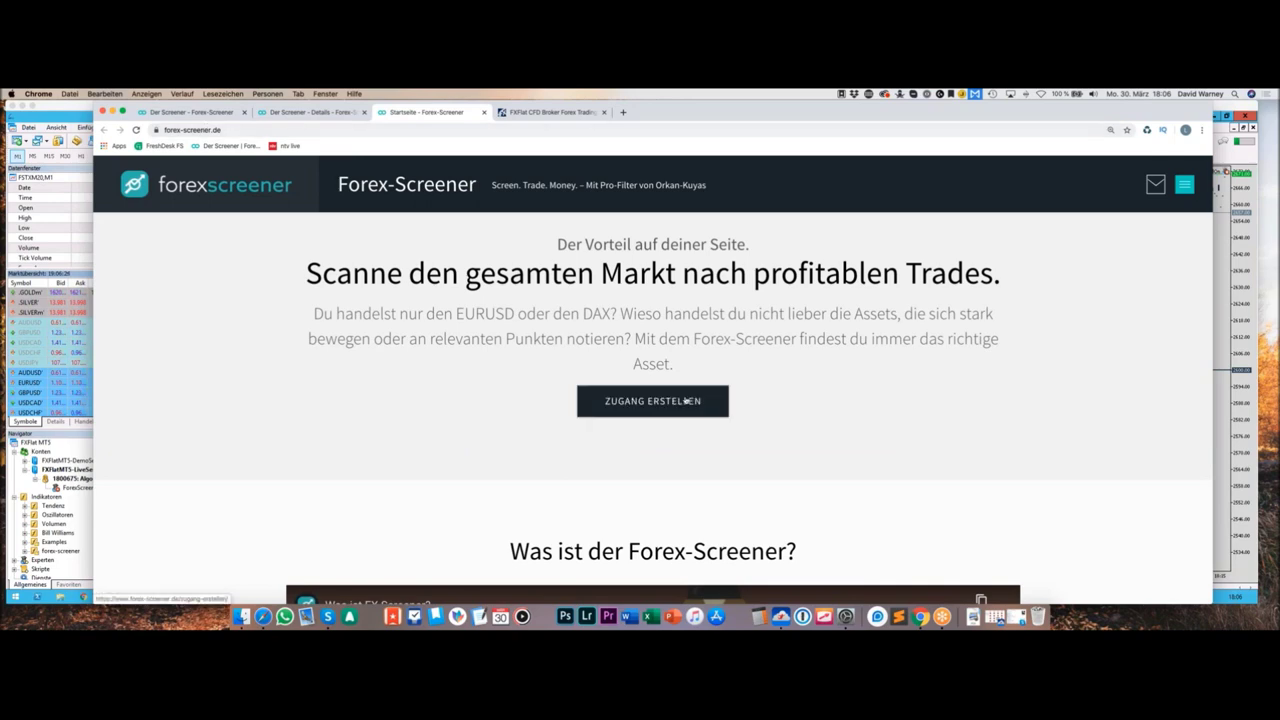
{"action": "left_click", "coordinate": [537, 115]}
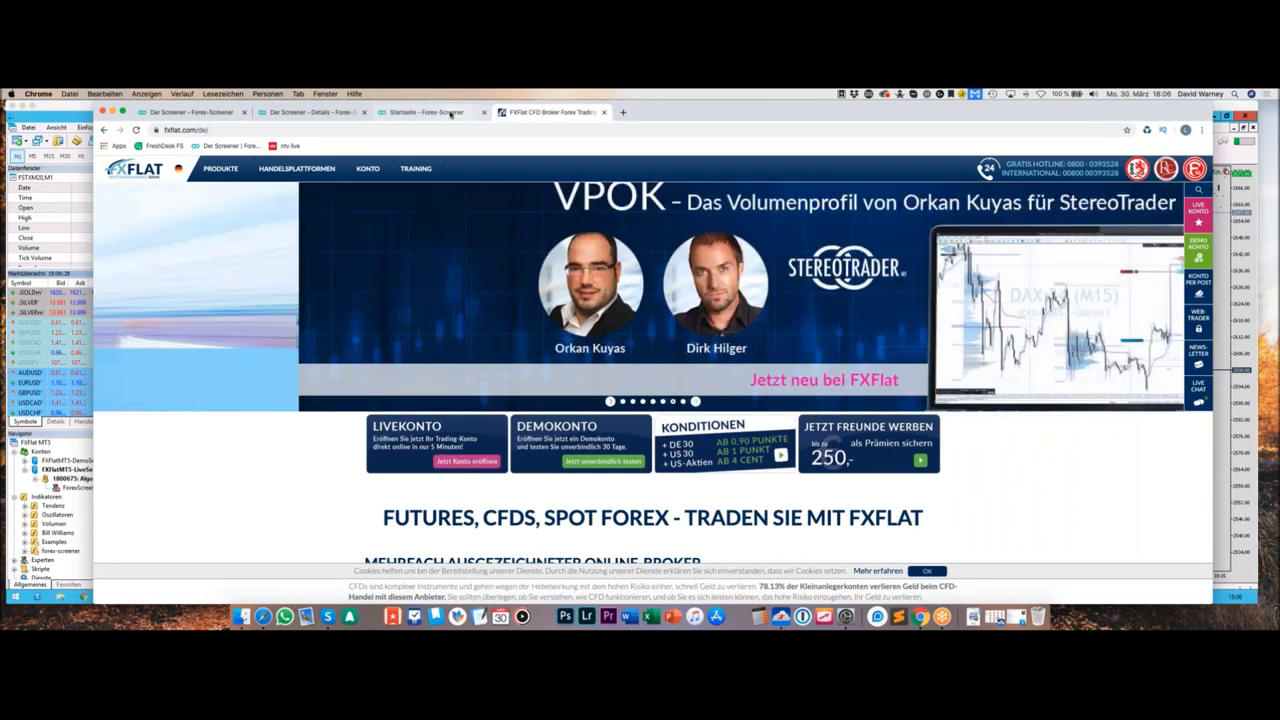
{"action": "left_click", "coordinate": [451, 115]}
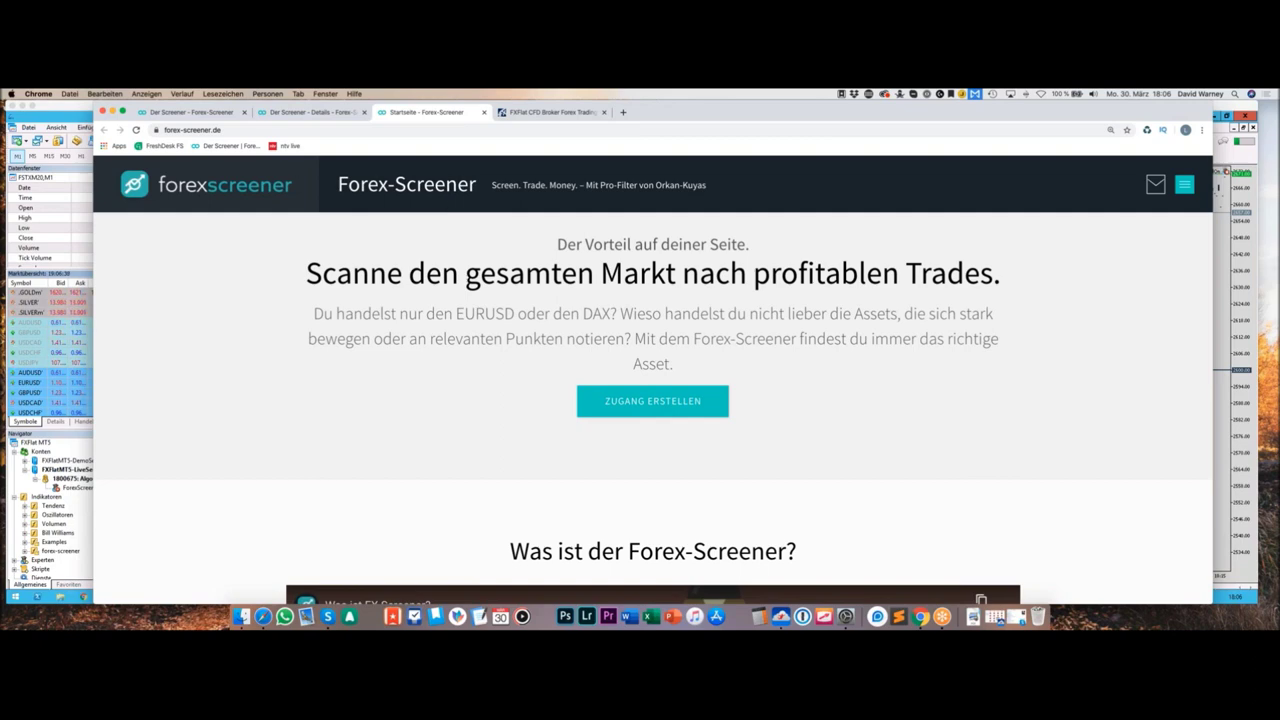
{"action": "left_click", "coordinate": [310, 112]}
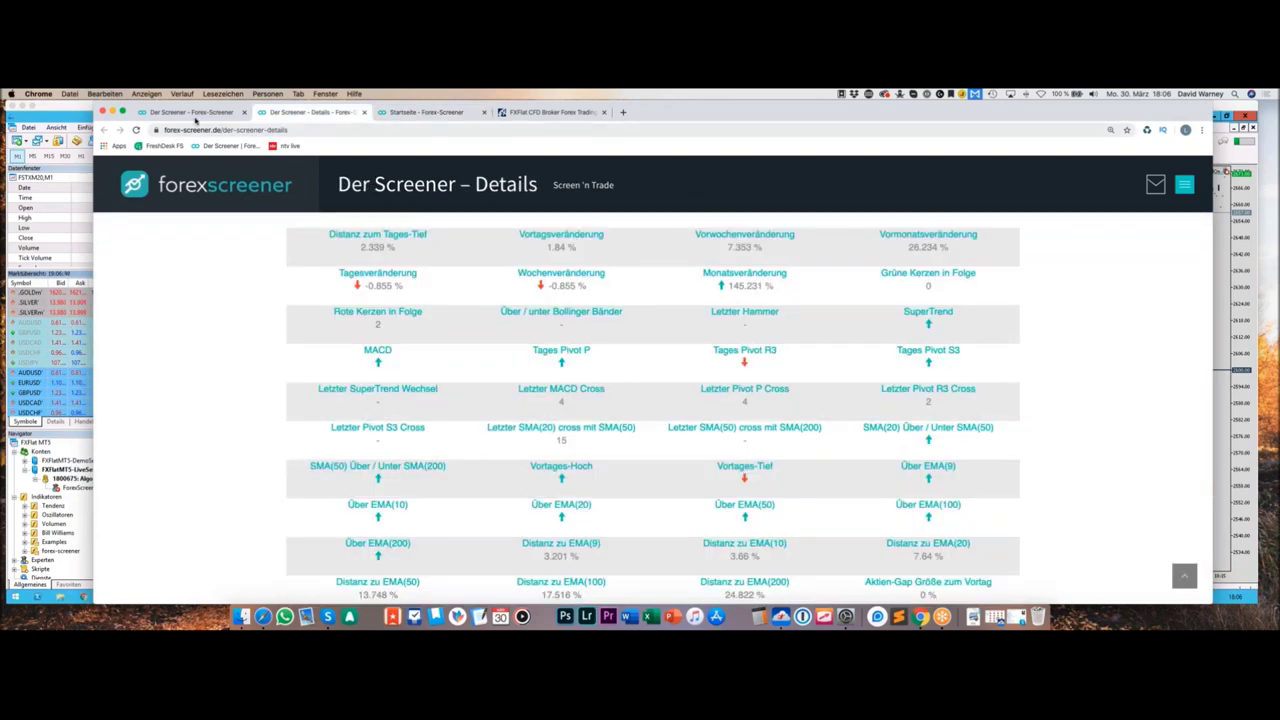
{"action": "left_click", "coordinate": [196, 112]}
{"action": "left_click", "coordinate": [364, 112]}
Step: Examine the unfiltered asset results table below the screener's filters
{"action": "scroll", "coordinate": [289, 308], "scroll_direction": "down", "scroll_amount": 5}
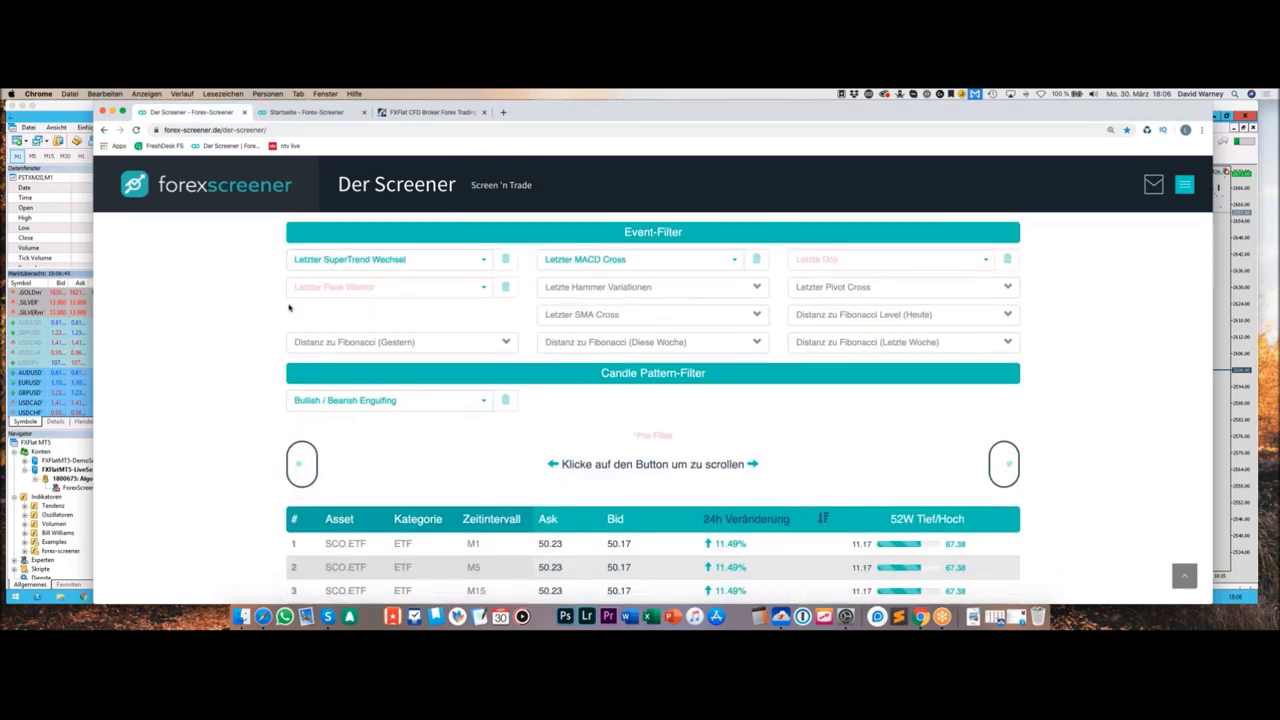
{"action": "scroll", "coordinate": [289, 308], "scroll_direction": "down", "scroll_amount": 3}
{"action": "scroll", "coordinate": [289, 308], "scroll_direction": "down", "scroll_amount": 10}
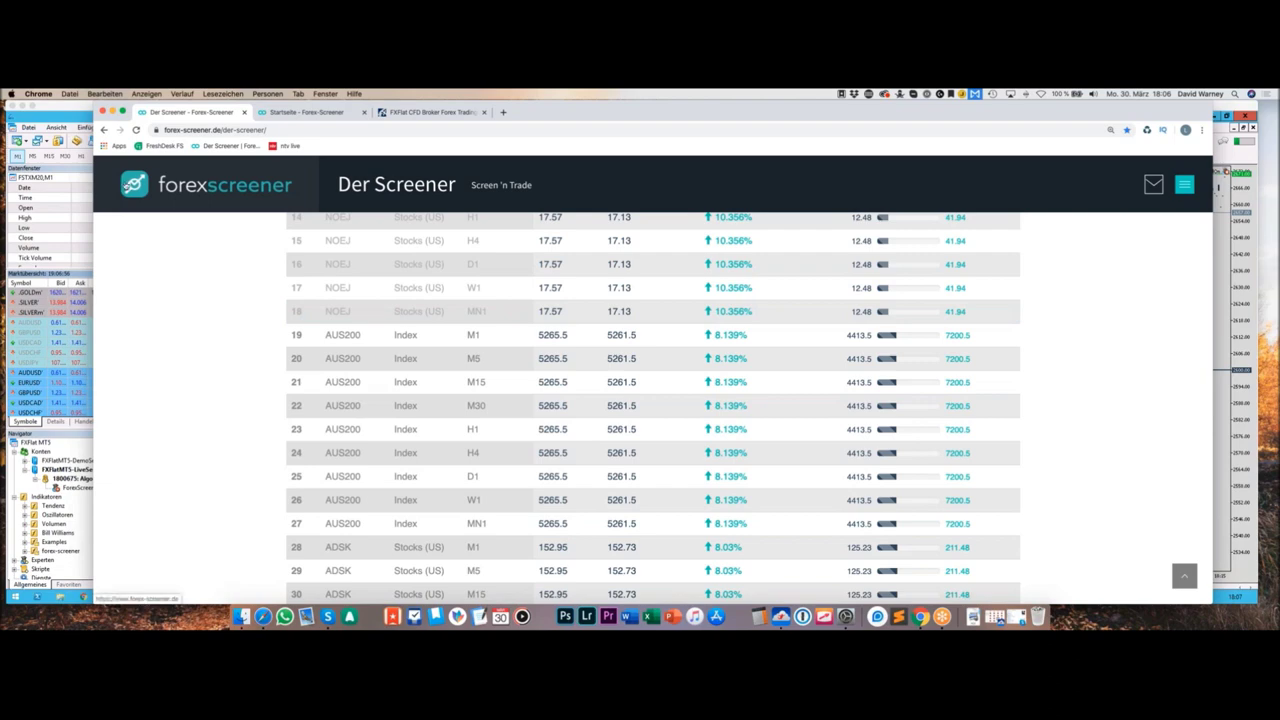
{"action": "scroll", "coordinate": [241, 345], "scroll_direction": "up", "scroll_amount": 4}
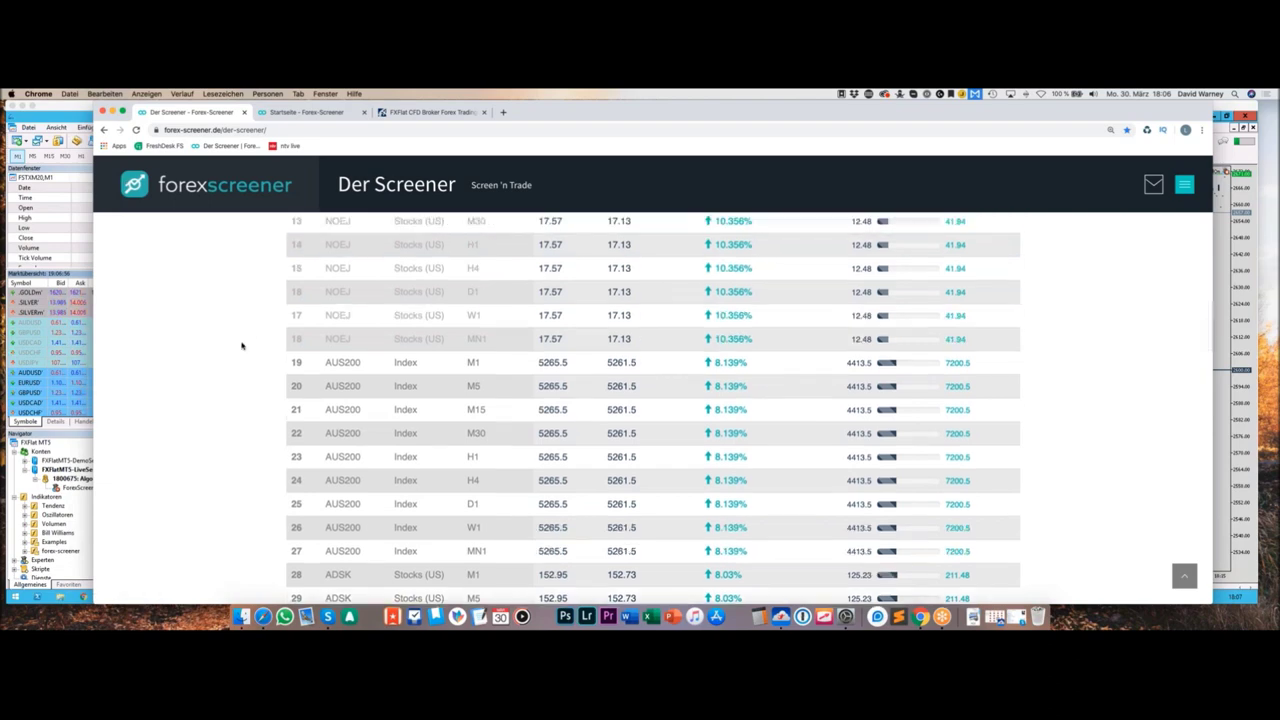
{"action": "scroll", "coordinate": [240, 345], "scroll_direction": "up", "scroll_amount": 10}
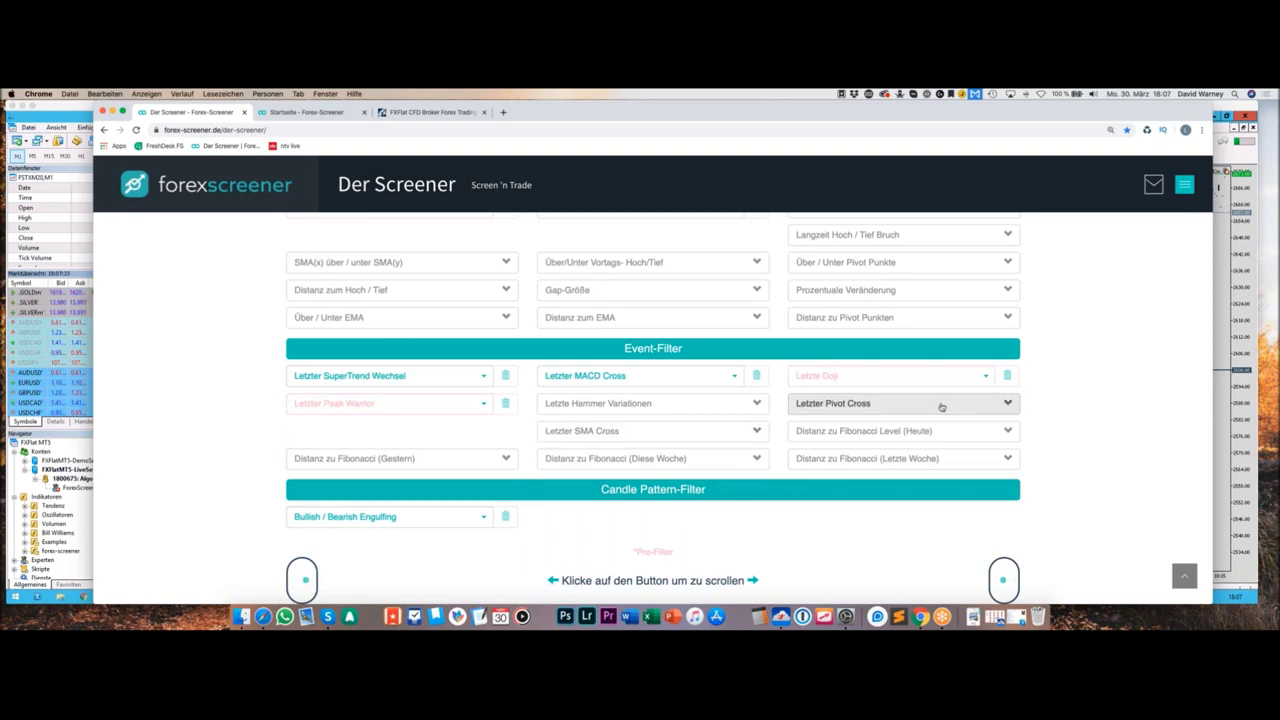
Step: Examine the available filters in the Basic-Filter, Event-Filter and Candle Pattern-Filter sections
{"action": "scroll", "coordinate": [246, 398], "scroll_direction": "up", "scroll_amount": 5}
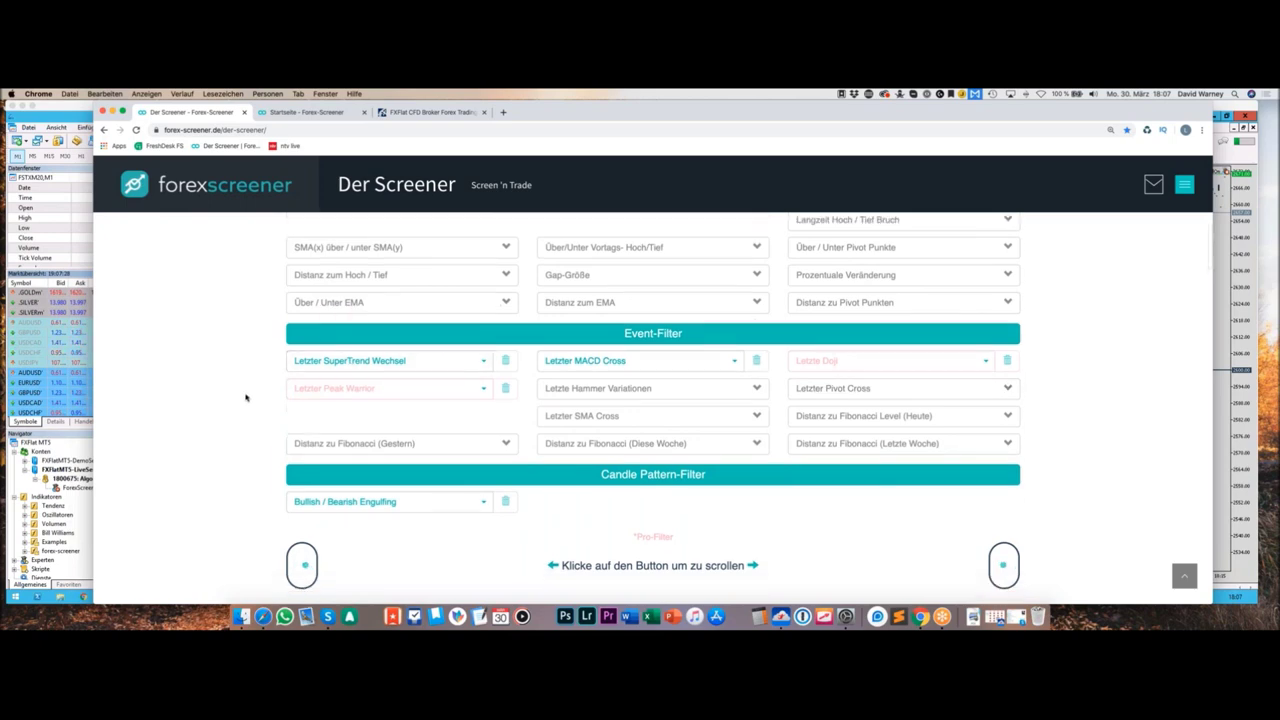
{"action": "scroll", "coordinate": [246, 398], "scroll_direction": "up", "scroll_amount": 2}
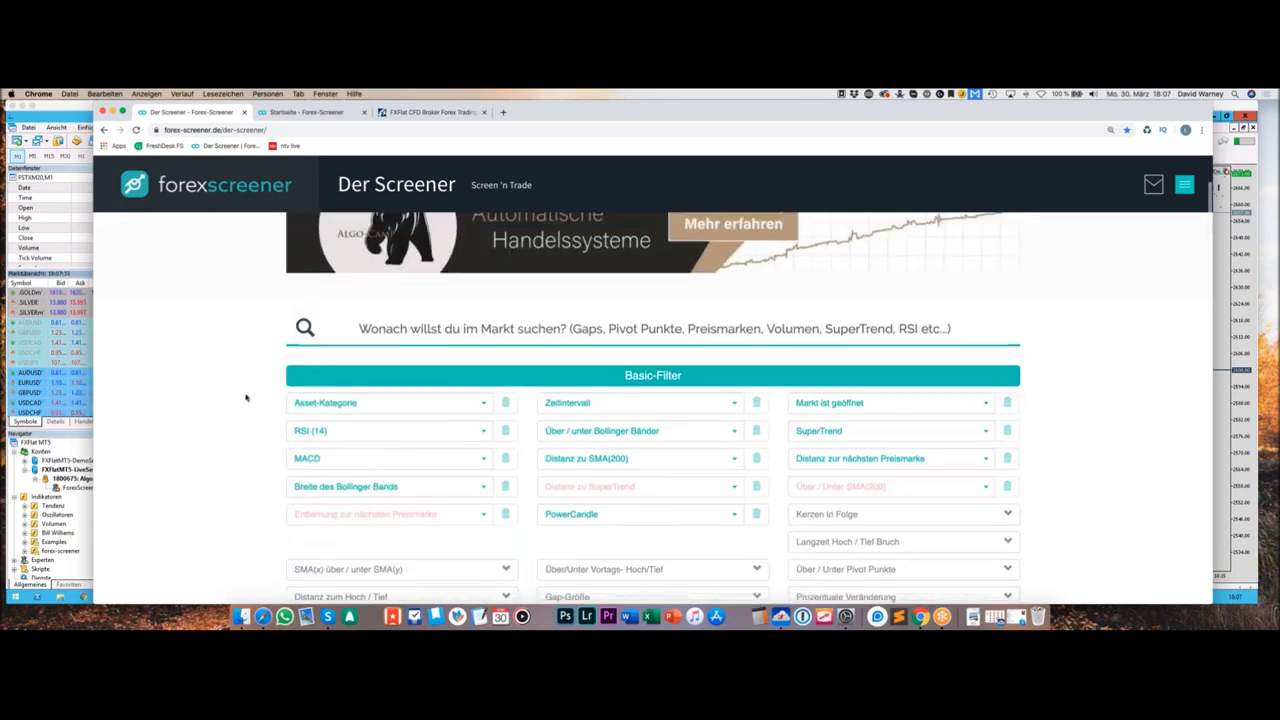
{"action": "scroll", "coordinate": [246, 398], "scroll_direction": "down", "scroll_amount": 3}
{"action": "scroll", "coordinate": [246, 398], "scroll_direction": "up", "scroll_amount": 4}
{"action": "scroll", "coordinate": [246, 398], "scroll_direction": "down", "scroll_amount": 2}
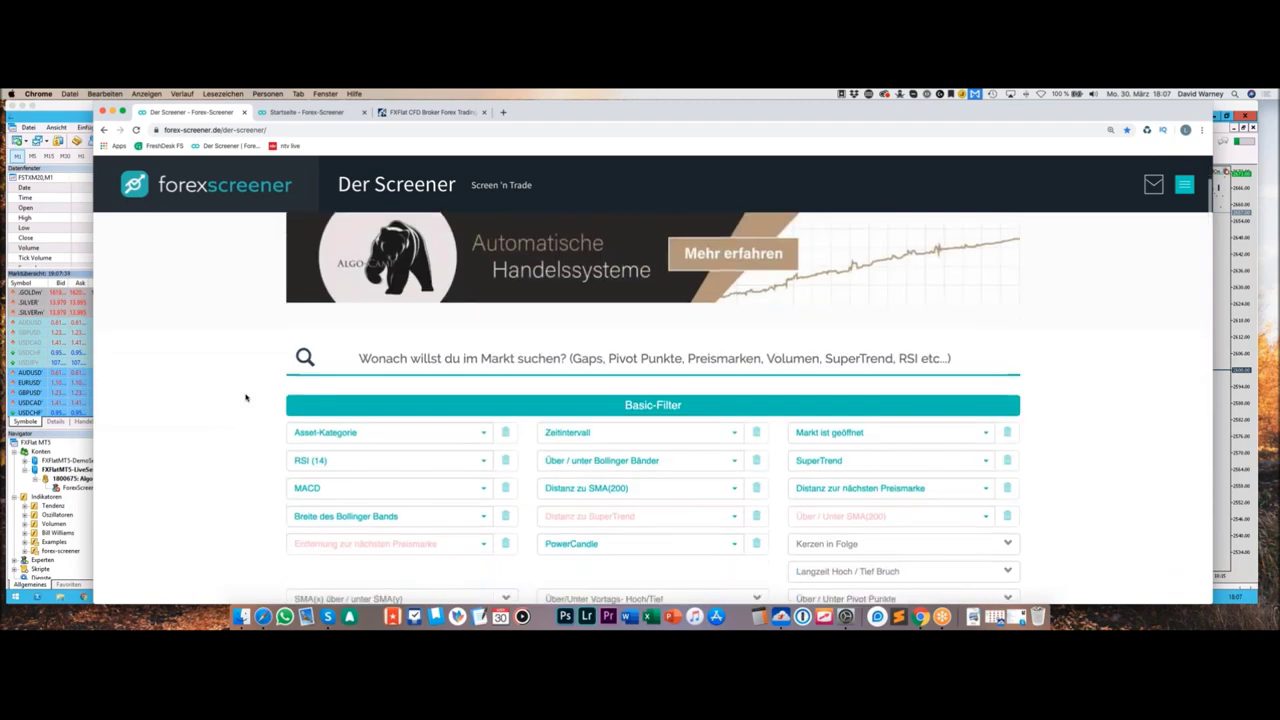
{"action": "scroll", "coordinate": [246, 398], "scroll_direction": "down", "scroll_amount": 3}
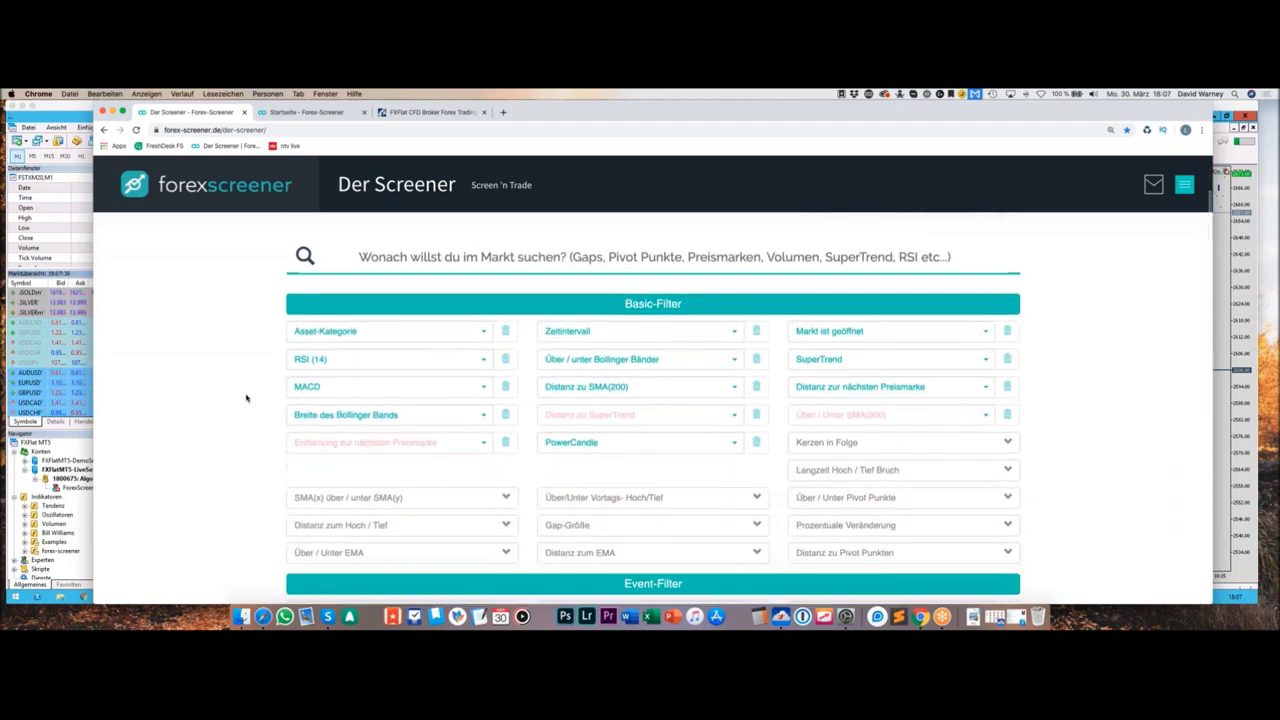
{"action": "scroll", "coordinate": [246, 398], "scroll_direction": "down", "scroll_amount": 3}
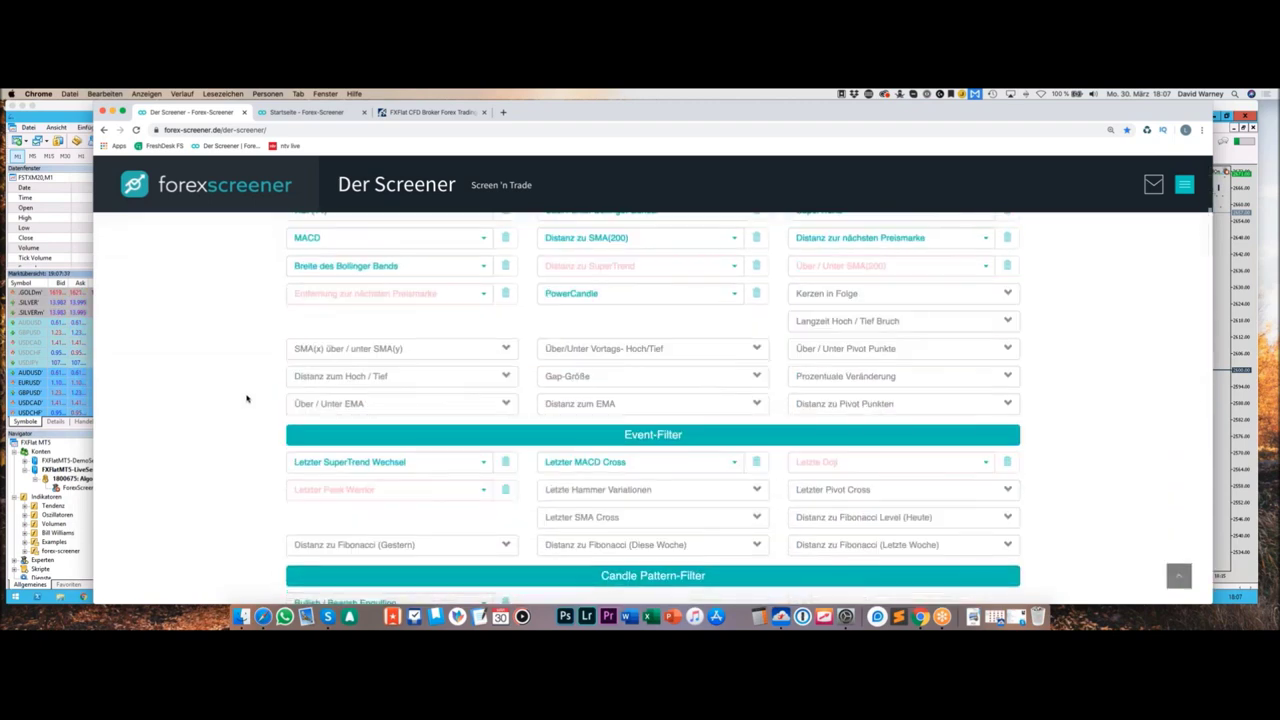
{"action": "scroll", "coordinate": [246, 398], "scroll_direction": "down", "scroll_amount": 2}
{"action": "scroll", "coordinate": [246, 398], "scroll_direction": "up", "scroll_amount": 4}
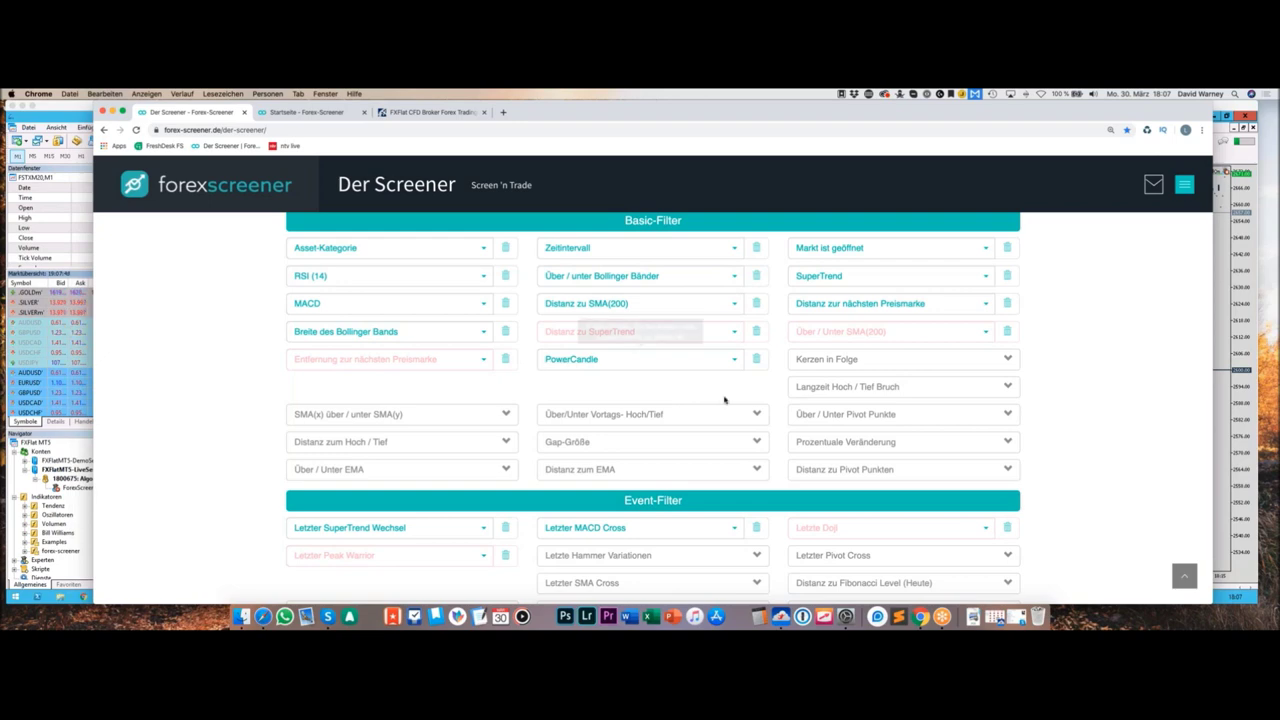
{"action": "scroll", "coordinate": [949, 407], "scroll_direction": "down", "scroll_amount": 2}
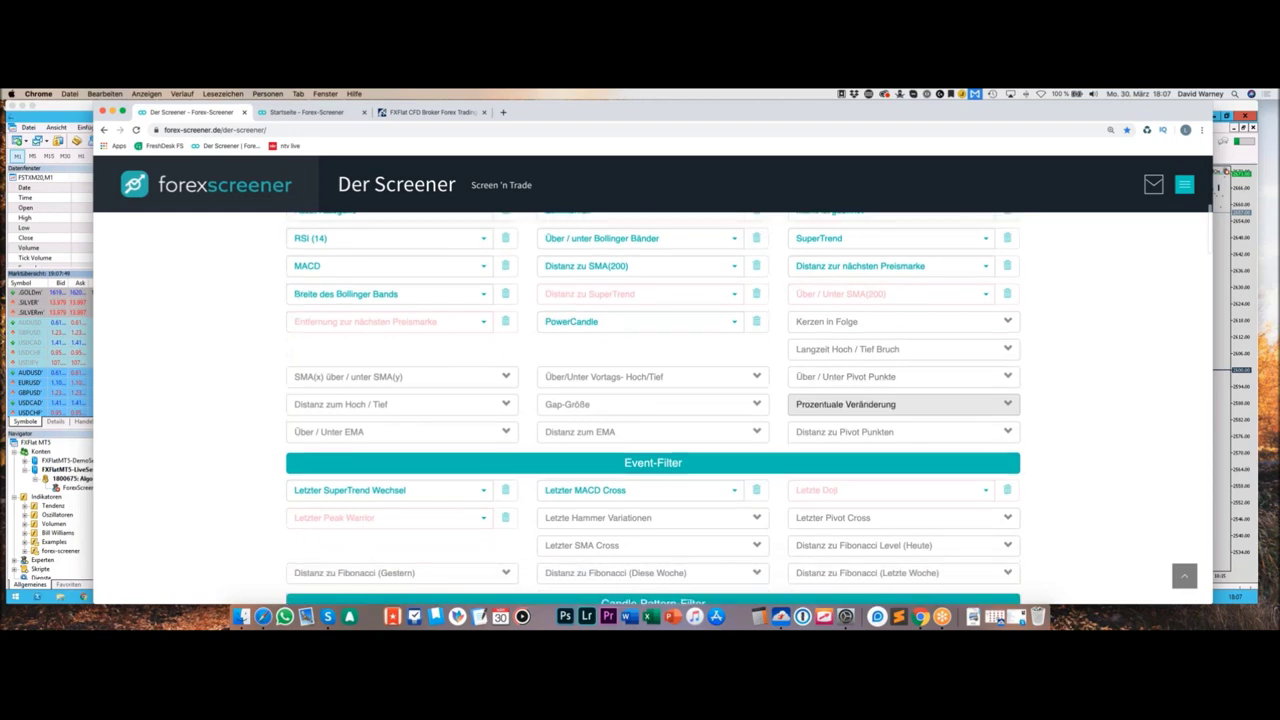
{"action": "scroll", "coordinate": [917, 403], "scroll_direction": "down", "scroll_amount": 1}
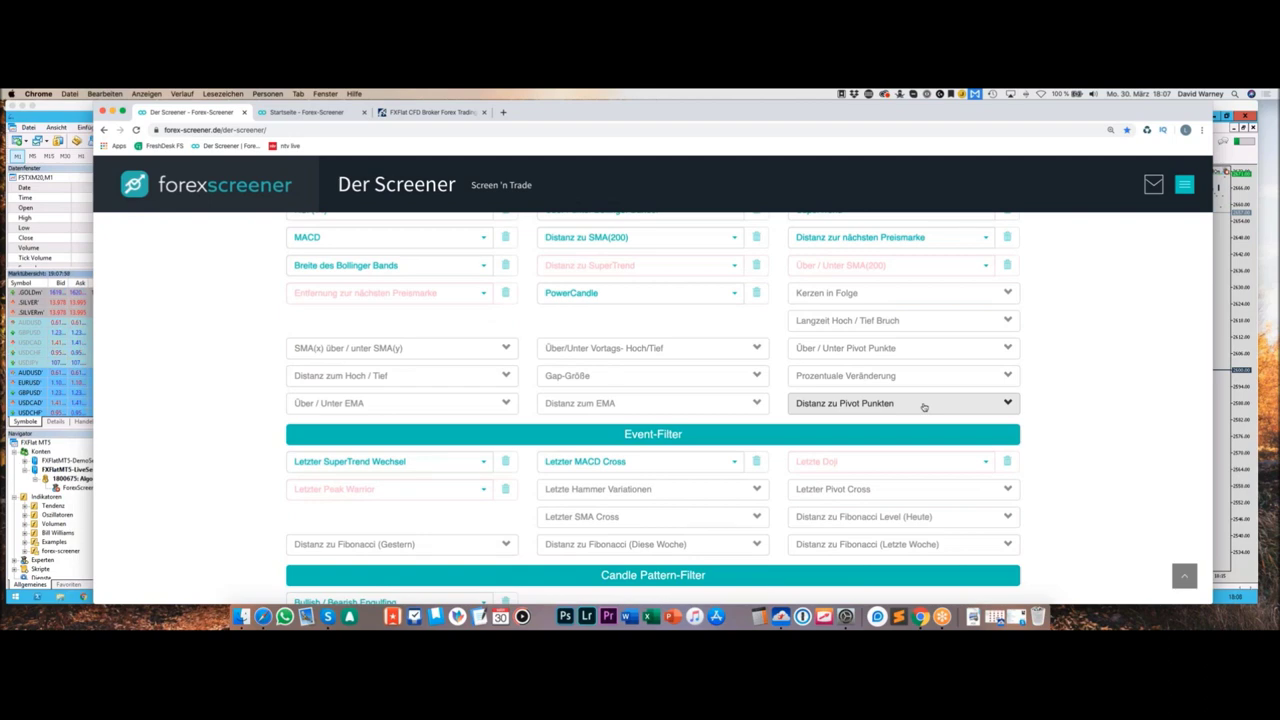
Step: Expand the Kerzen in Folge filter group and set the Asset-Kategorie filter to Stocks (US)
{"action": "left_click", "coordinate": [975, 295]}
{"action": "scroll", "coordinate": [464, 332], "scroll_direction": "up", "scroll_amount": 5}
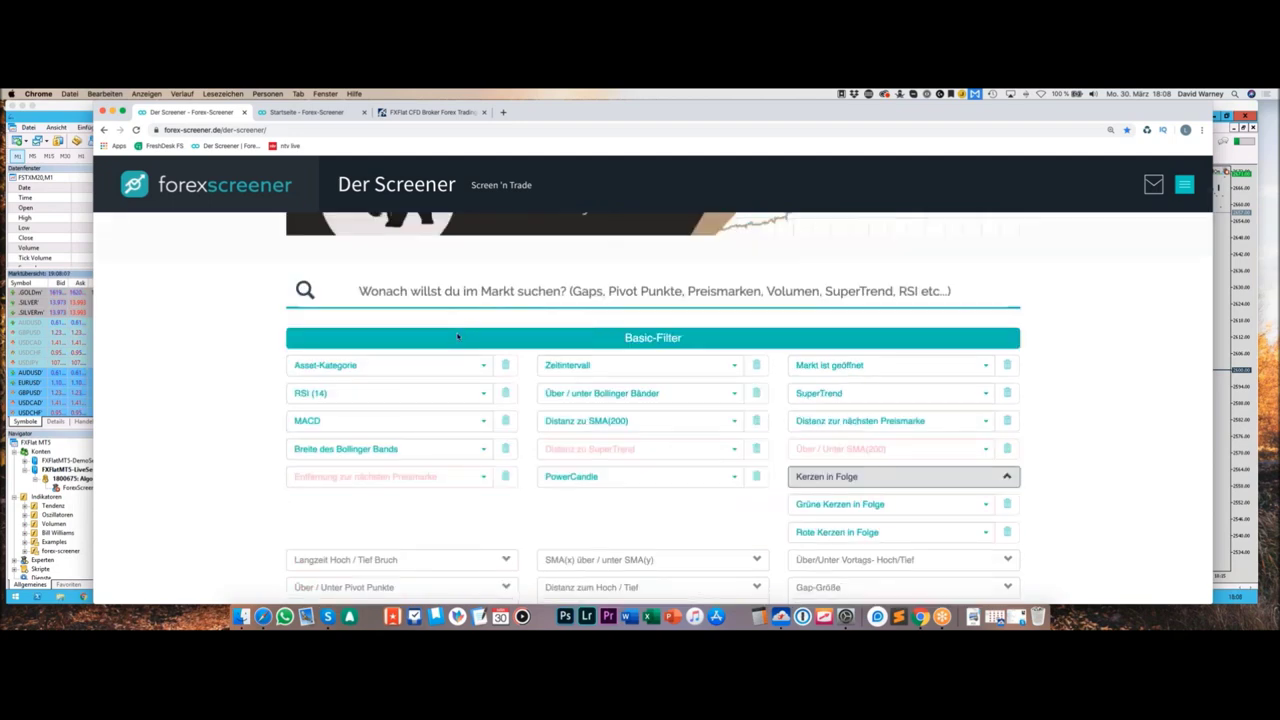
{"action": "left_click", "coordinate": [398, 366]}
{"action": "scroll", "coordinate": [336, 430], "scroll_direction": "down", "scroll_amount": 1}
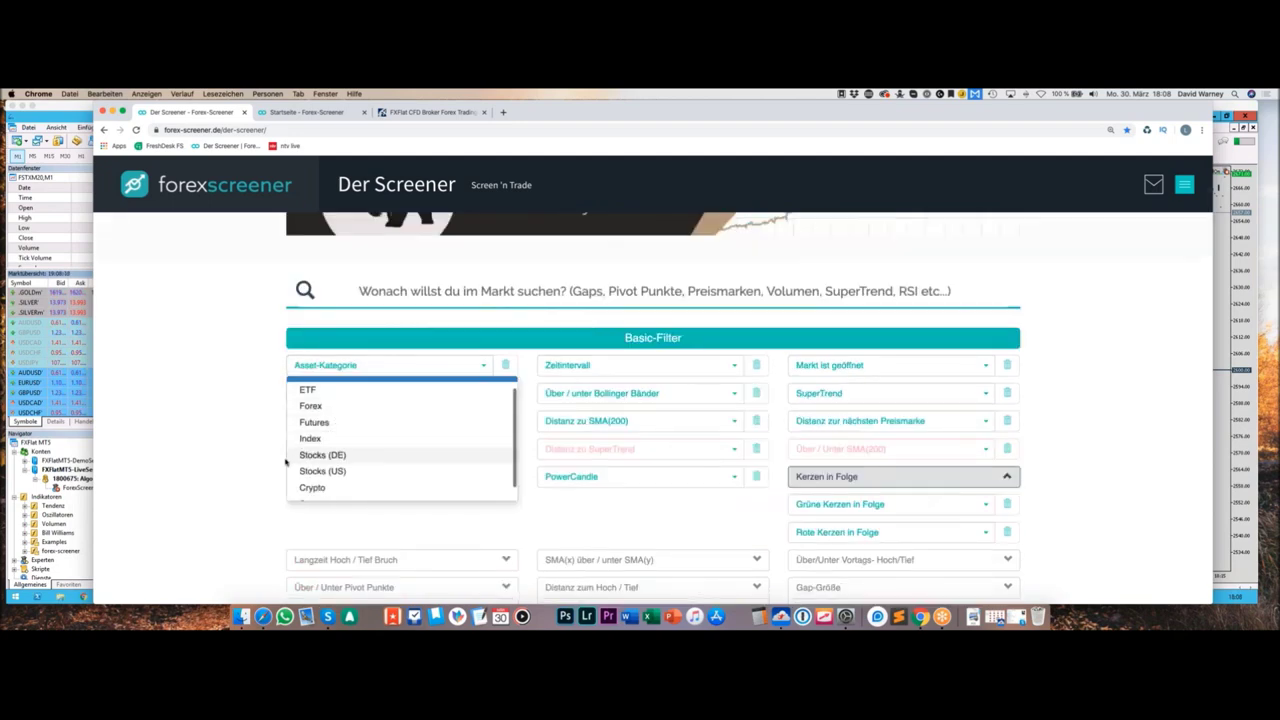
{"action": "left_click", "coordinate": [326, 470]}
{"action": "scroll", "coordinate": [461, 524], "scroll_direction": "down", "scroll_amount": 1}
Step: Set the Zeitintervall filter to H1 and the green candle filter to 6 Grüne Kerzen in Folge
{"action": "left_click", "coordinate": [580, 311]}
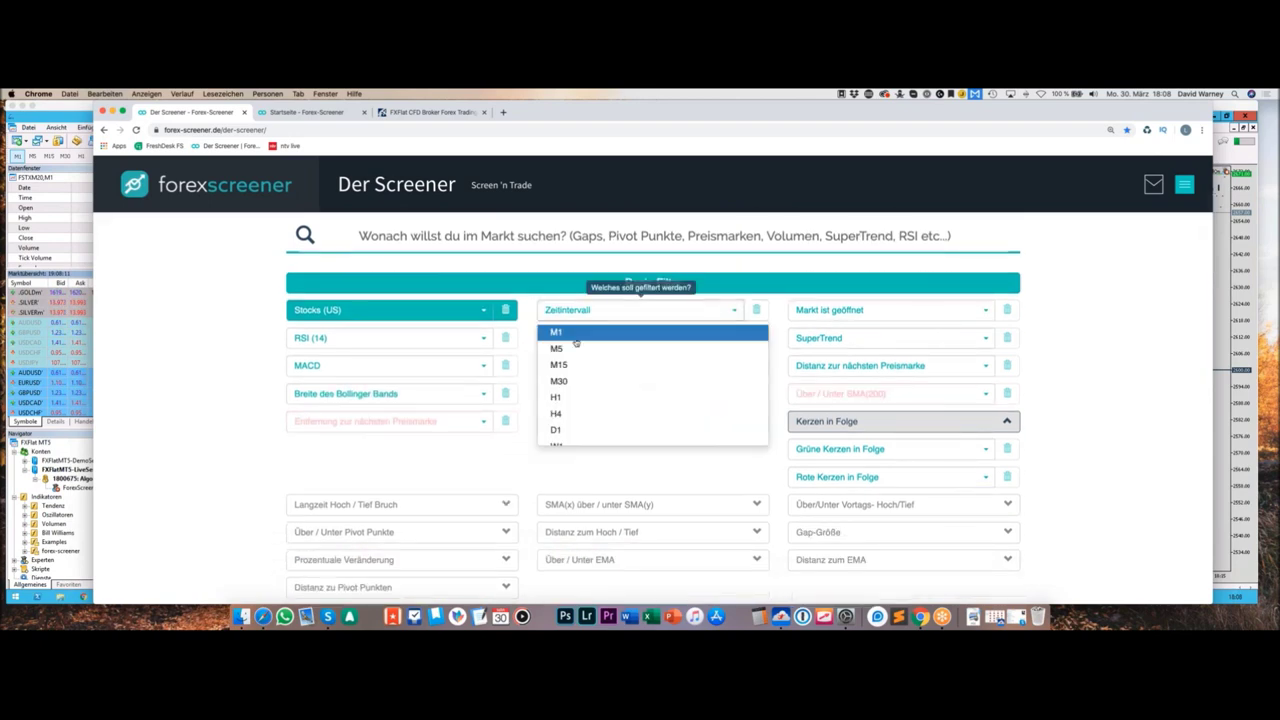
{"action": "left_click", "coordinate": [558, 397]}
{"action": "scroll", "coordinate": [906, 481], "scroll_direction": "down", "scroll_amount": 1}
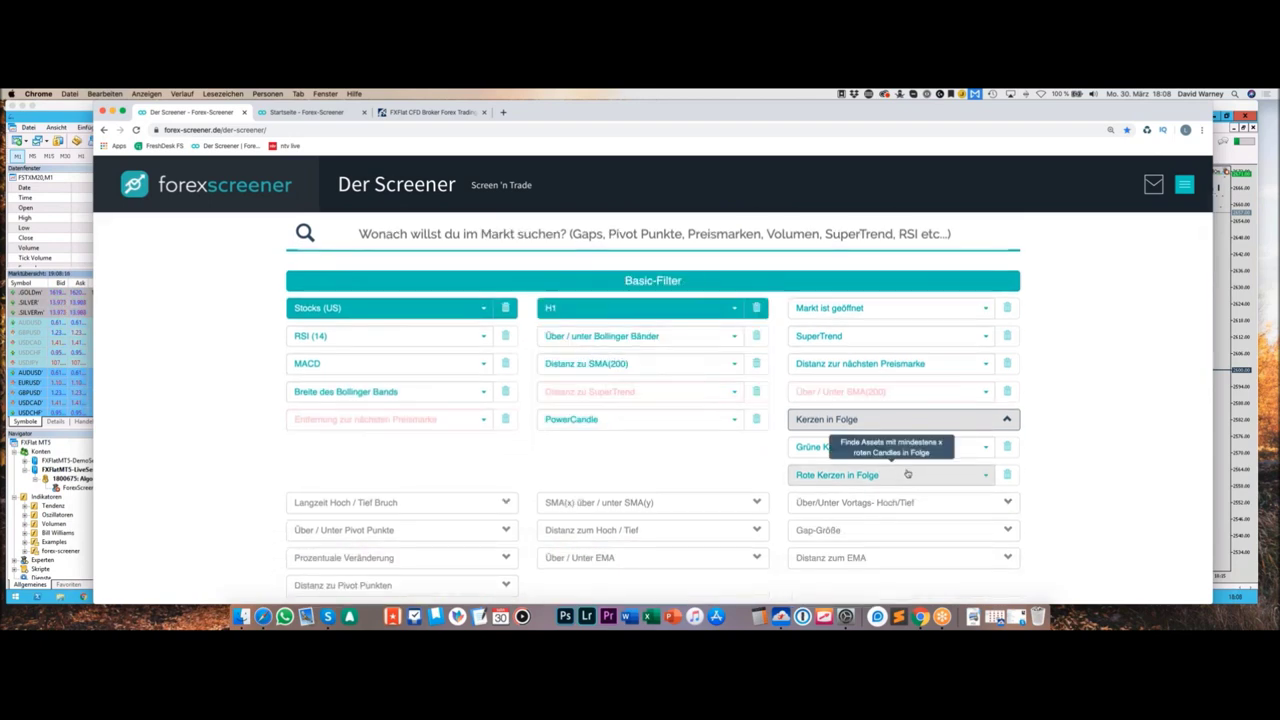
{"action": "left_click", "coordinate": [943, 440]}
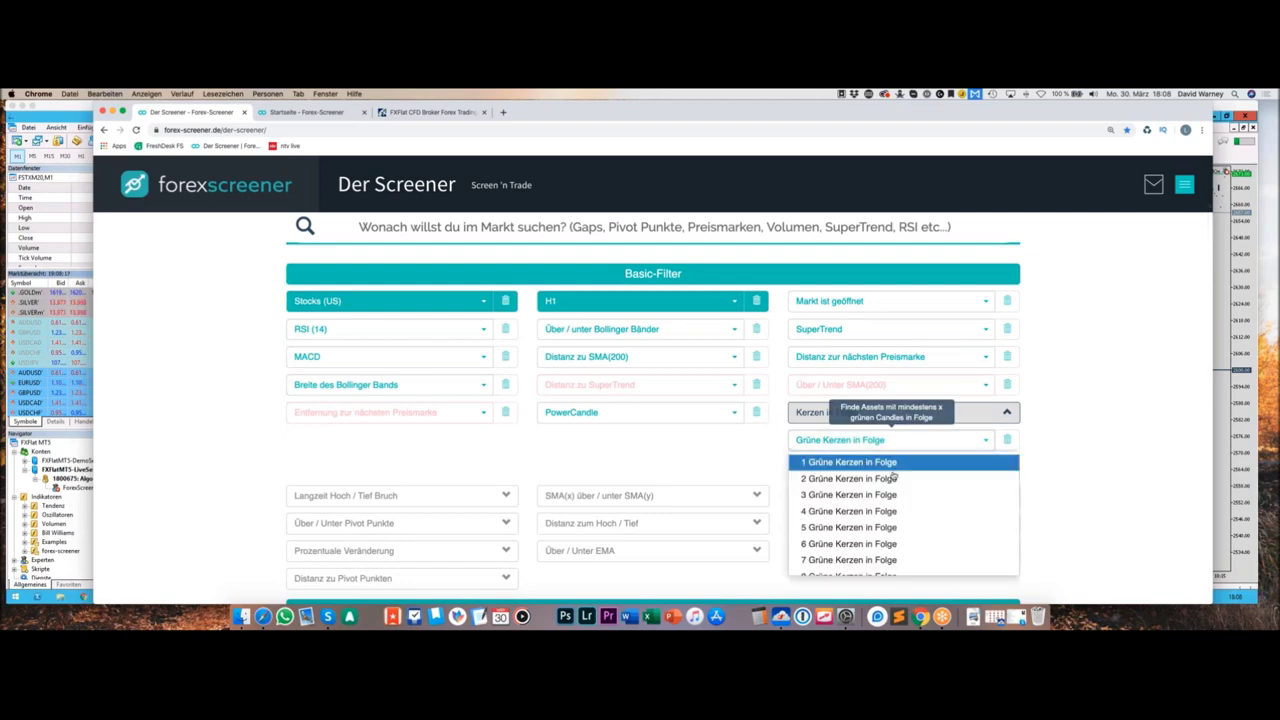
{"action": "left_click", "coordinate": [864, 543]}
Step: Check the filtered results table, remove the Stocks (US) asset category filter and review the results again
{"action": "scroll", "coordinate": [540, 453], "scroll_direction": "down", "scroll_amount": 10}
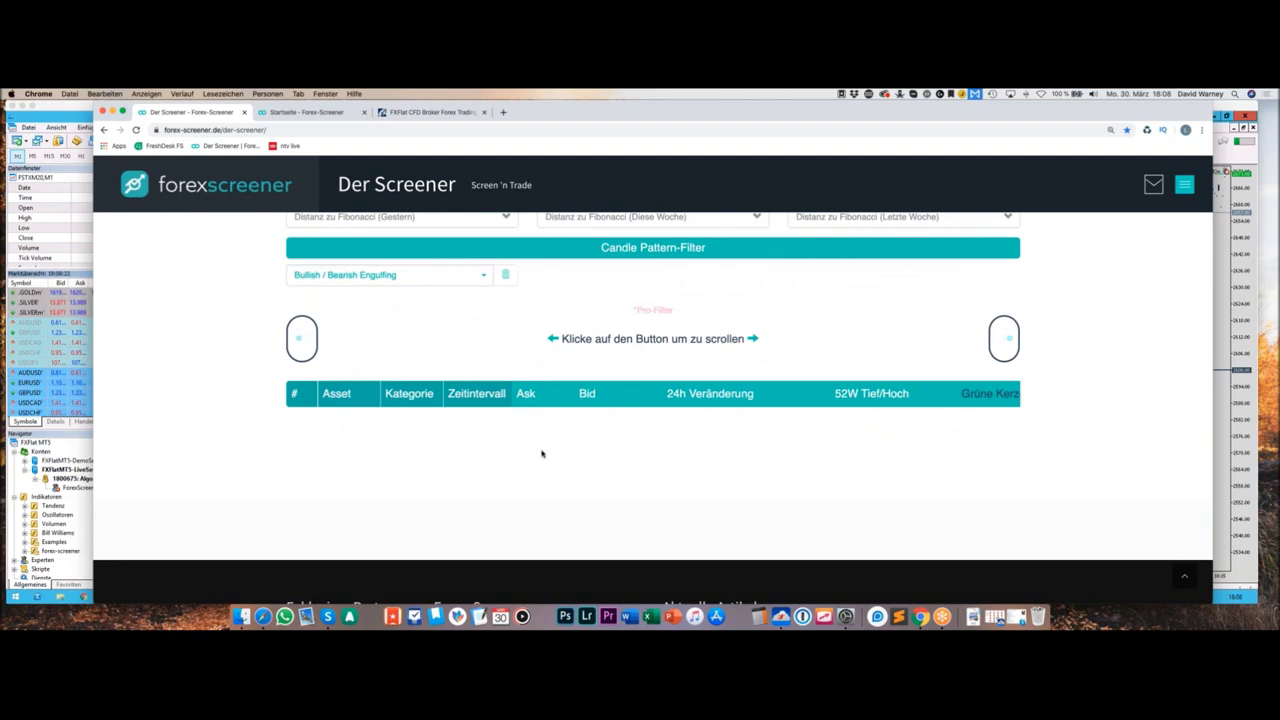
{"action": "scroll", "coordinate": [542, 453], "scroll_direction": "up", "scroll_amount": 10}
{"action": "scroll", "coordinate": [655, 450], "scroll_direction": "up", "scroll_amount": 2}
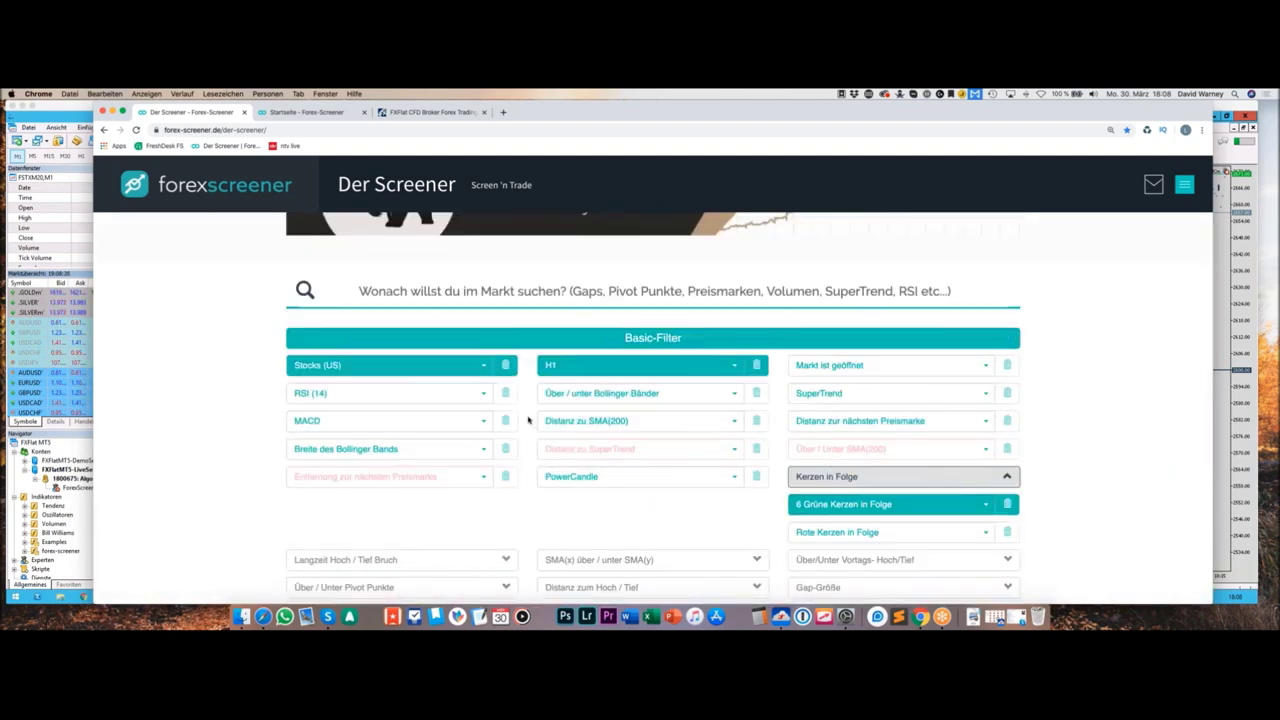
{"action": "left_click", "coordinate": [505, 365]}
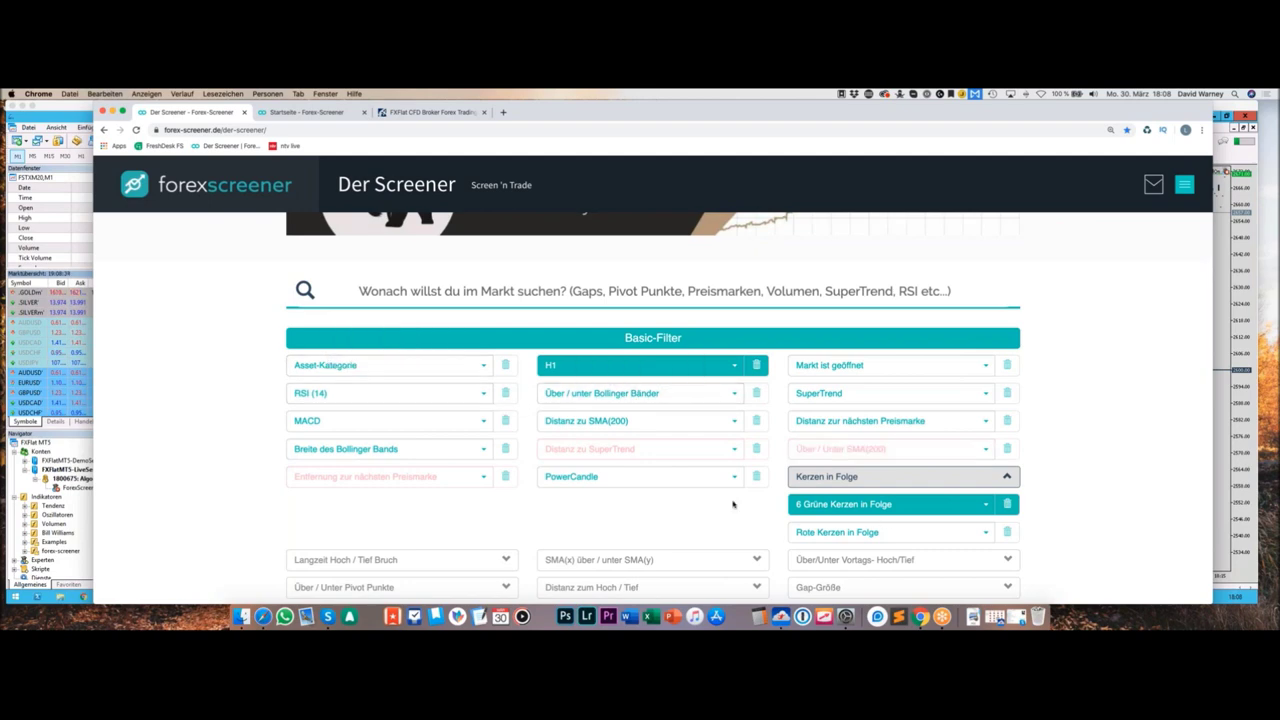
{"action": "scroll", "coordinate": [734, 503], "scroll_direction": "down", "scroll_amount": 5}
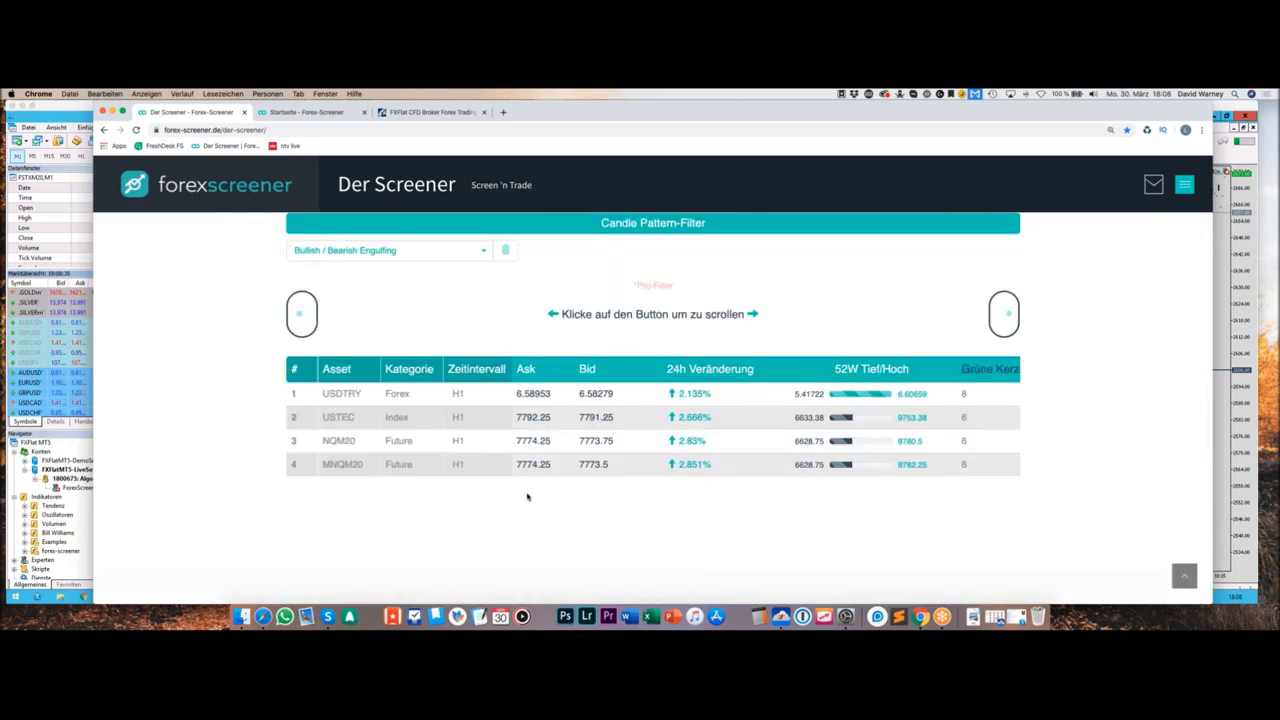
Step: Open the USDTRY H1 result's details, view its chart and return to the results table
{"action": "left_click", "coordinate": [481, 397]}
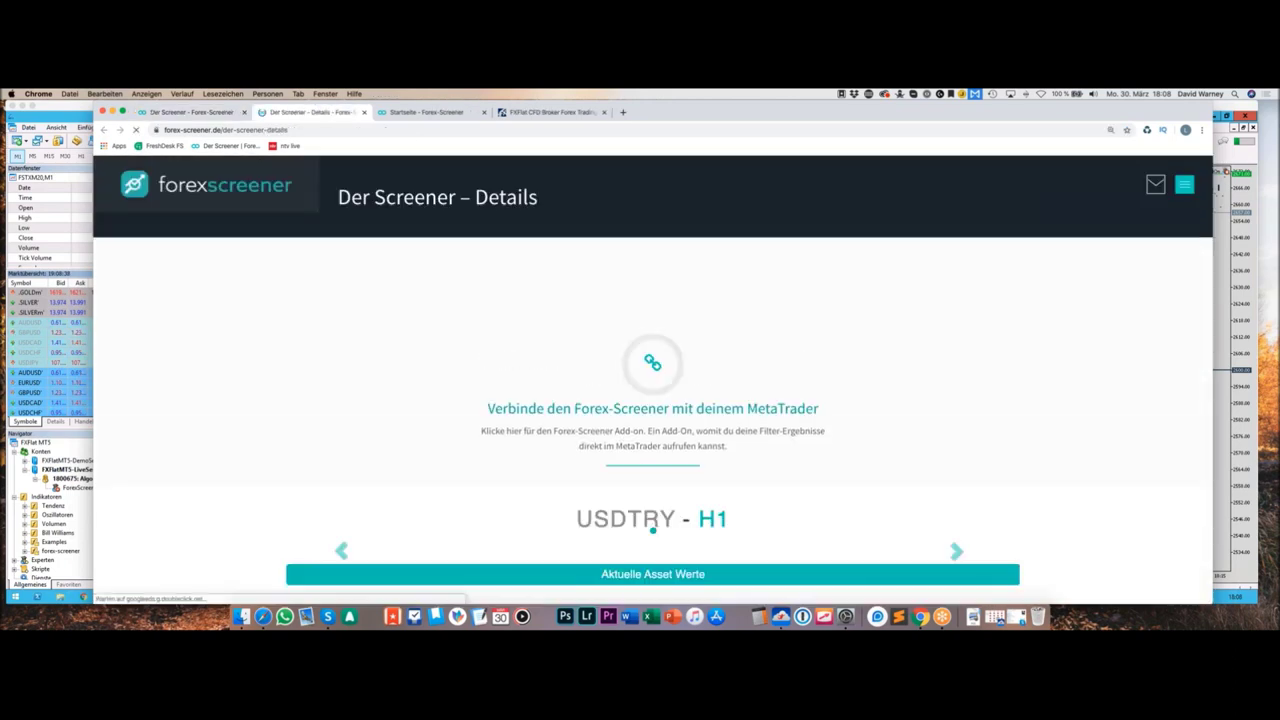
{"action": "scroll", "coordinate": [461, 449], "scroll_direction": "down", "scroll_amount": 1}
{"action": "scroll", "coordinate": [461, 449], "scroll_direction": "down", "scroll_amount": 5}
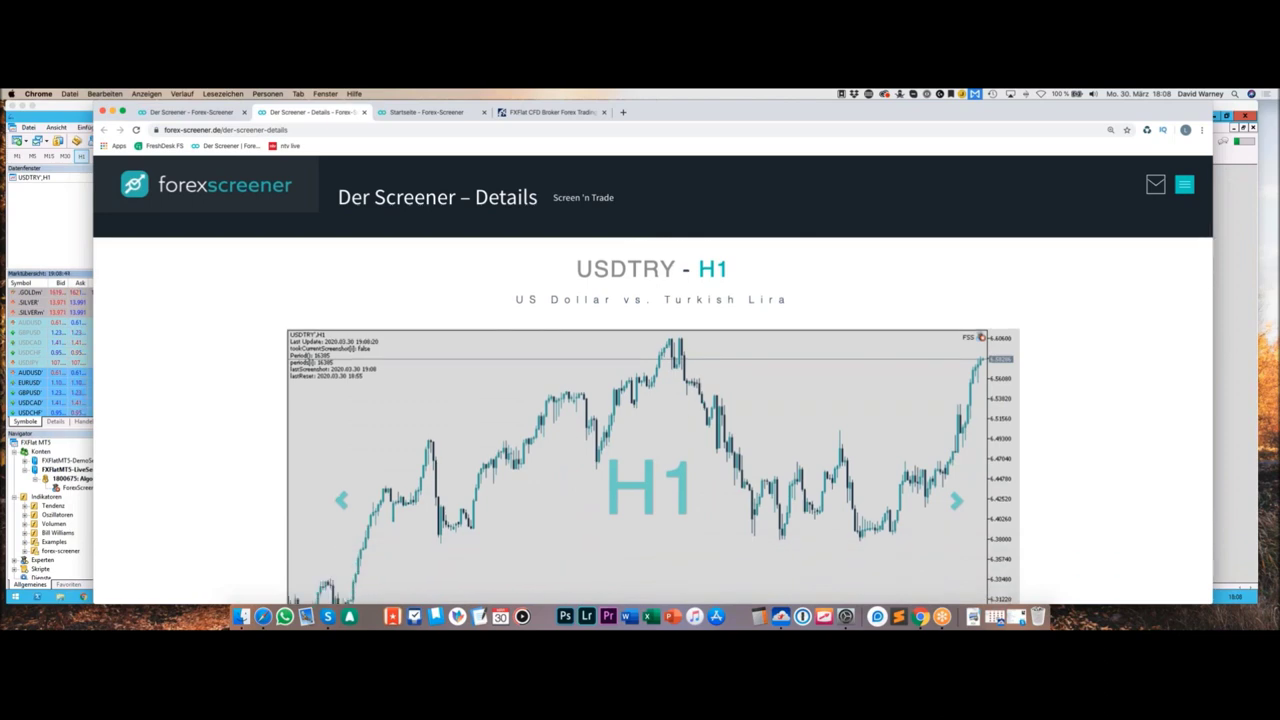
{"action": "left_click", "coordinate": [190, 112]}
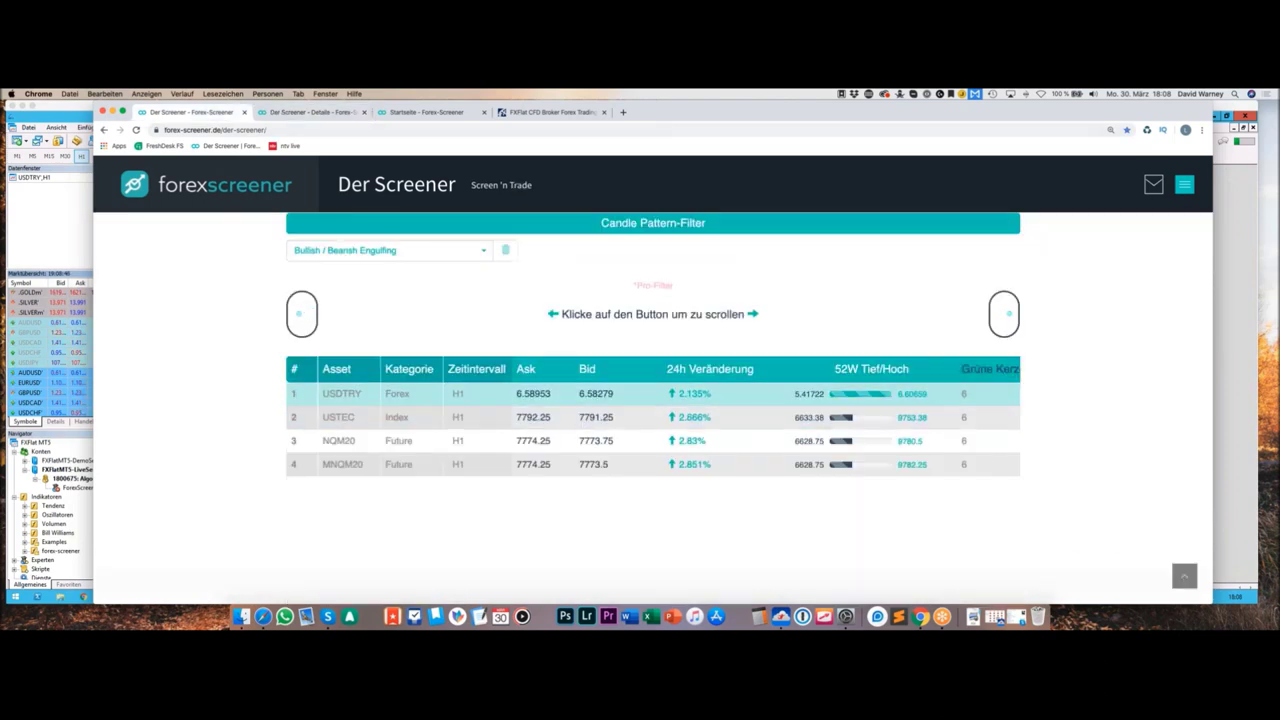
{"action": "left_click", "coordinate": [302, 114]}
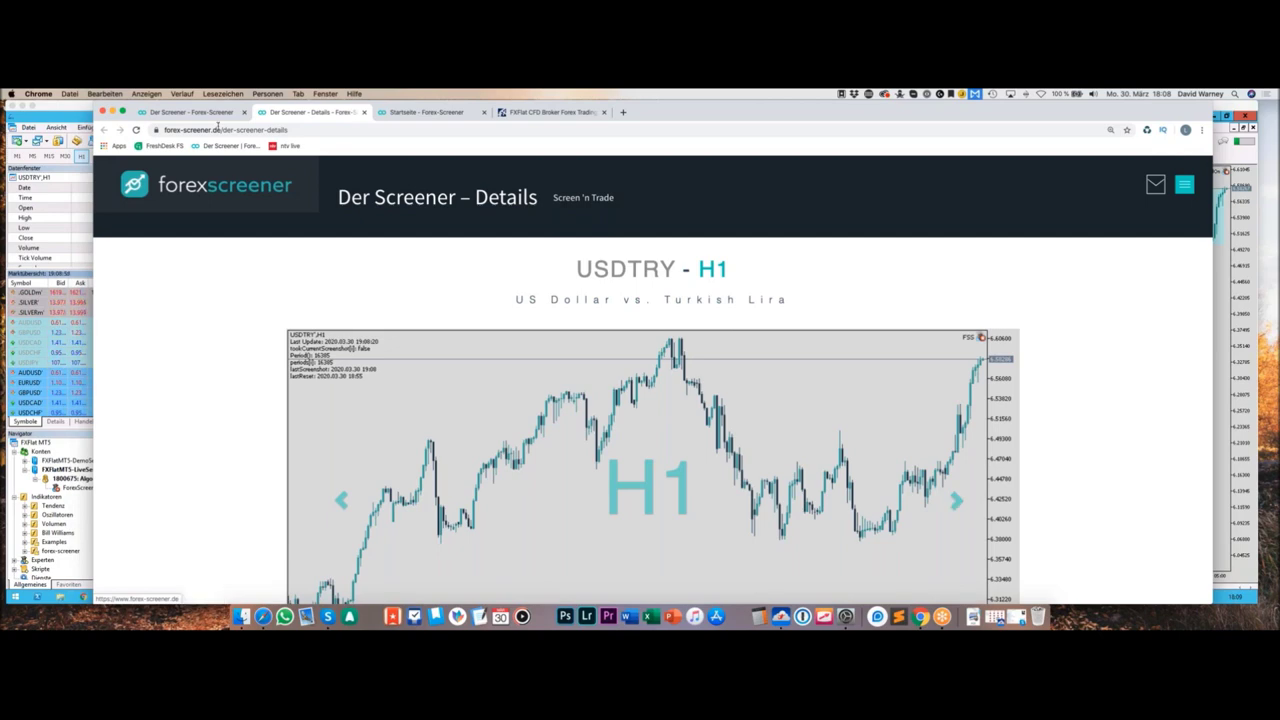
{"action": "left_click", "coordinate": [216, 113]}
{"action": "scroll", "coordinate": [315, 390], "scroll_direction": "down", "scroll_amount": 2}
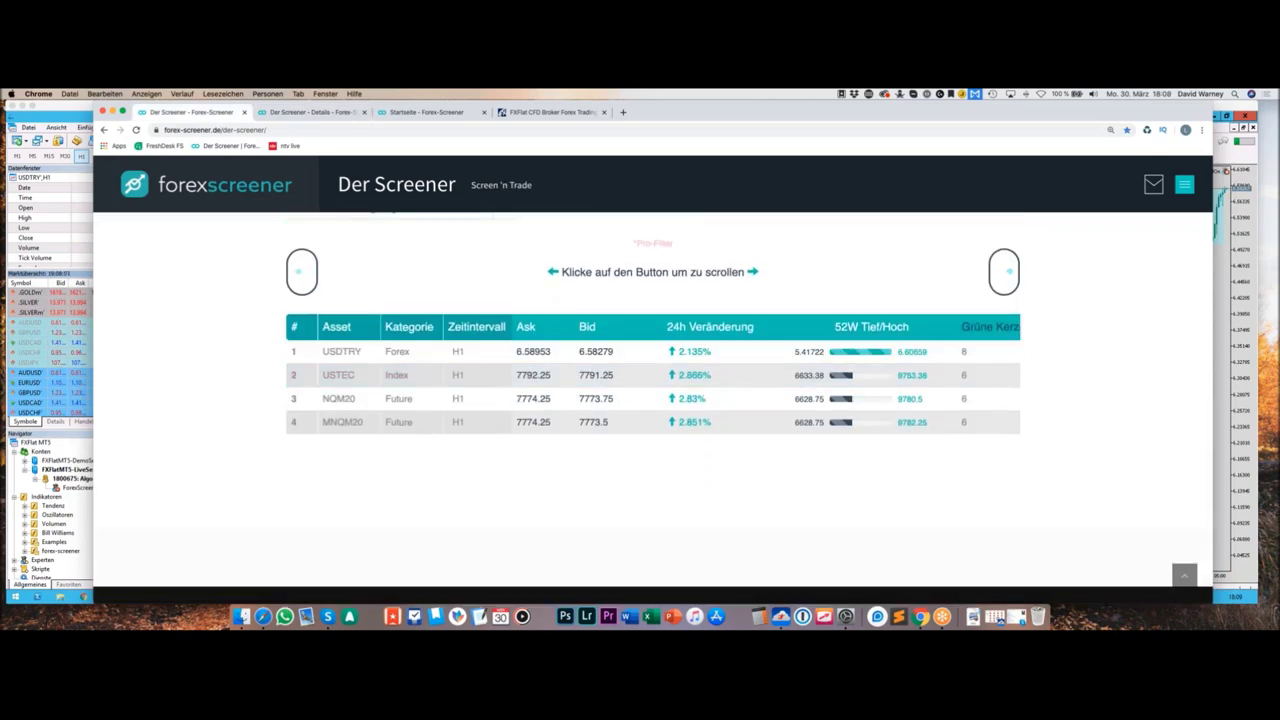
{"action": "key", "text": "super+Tab"}
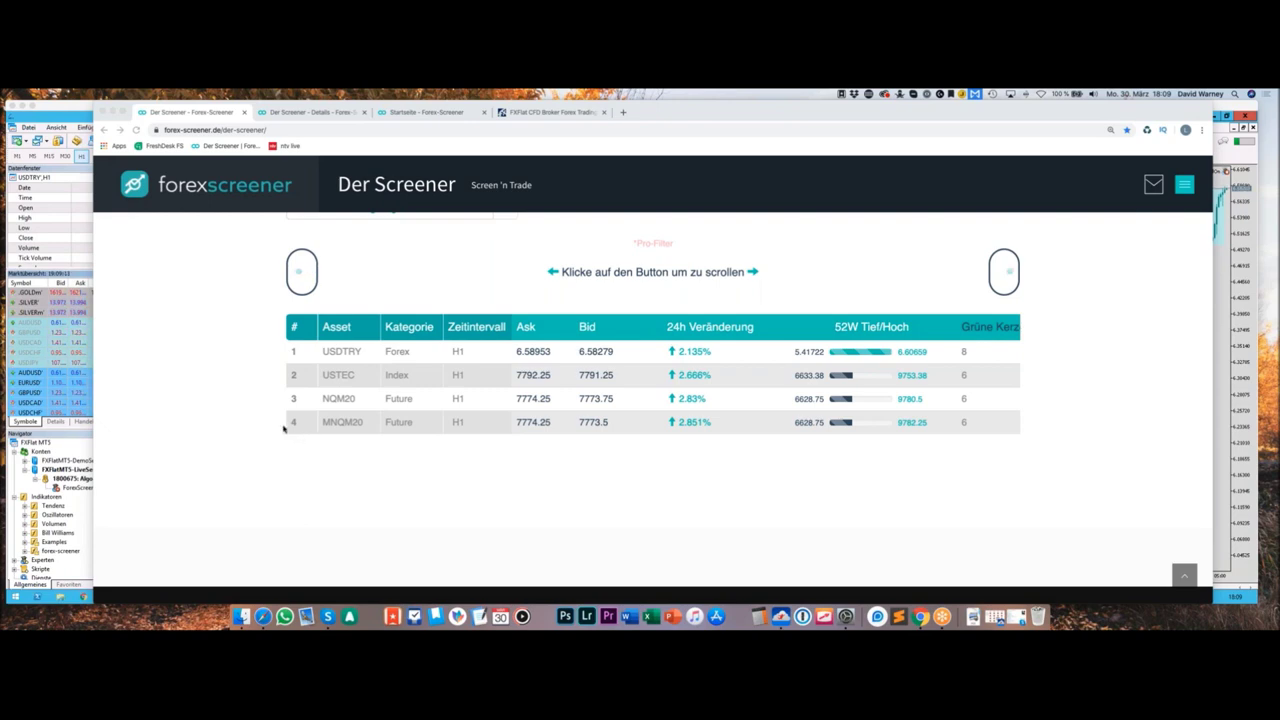
{"action": "scroll", "coordinate": [265, 447], "scroll_direction": "up", "scroll_amount": 10}
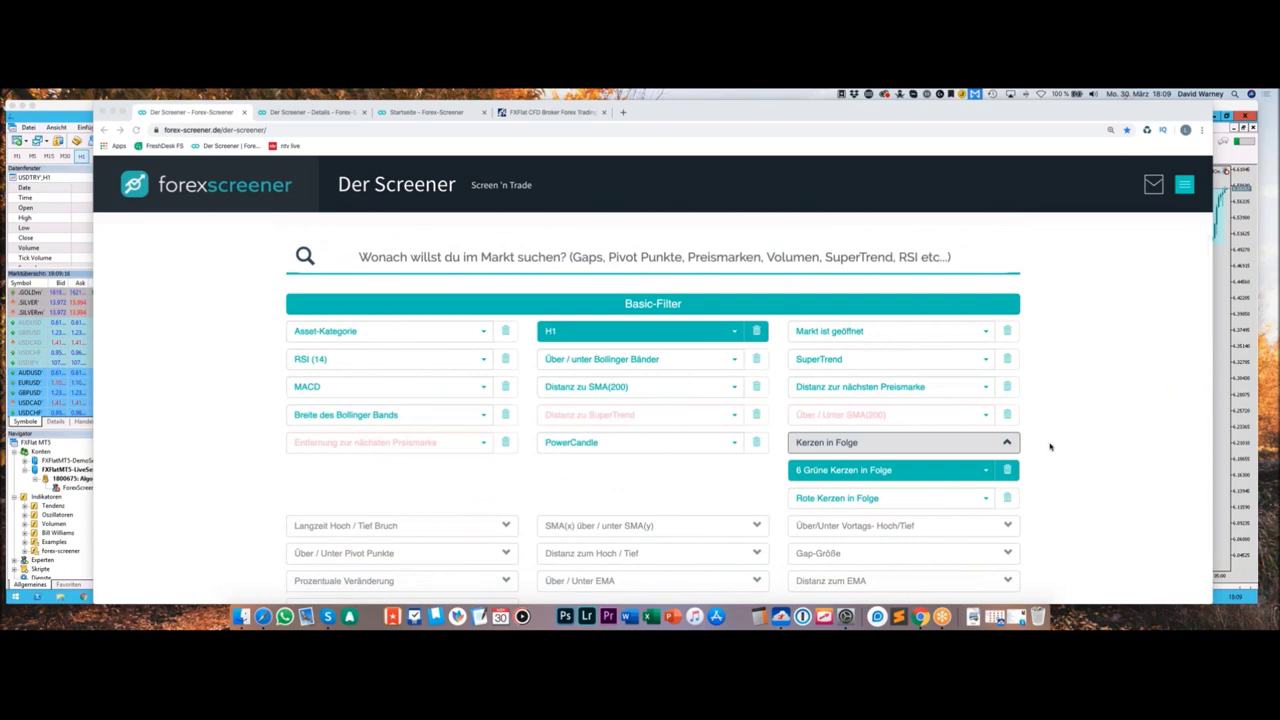
{"action": "left_click", "coordinate": [1050, 445]}
{"action": "left_click_drag", "start_coordinate": [840, 416], "coordinate": [866, 392]}
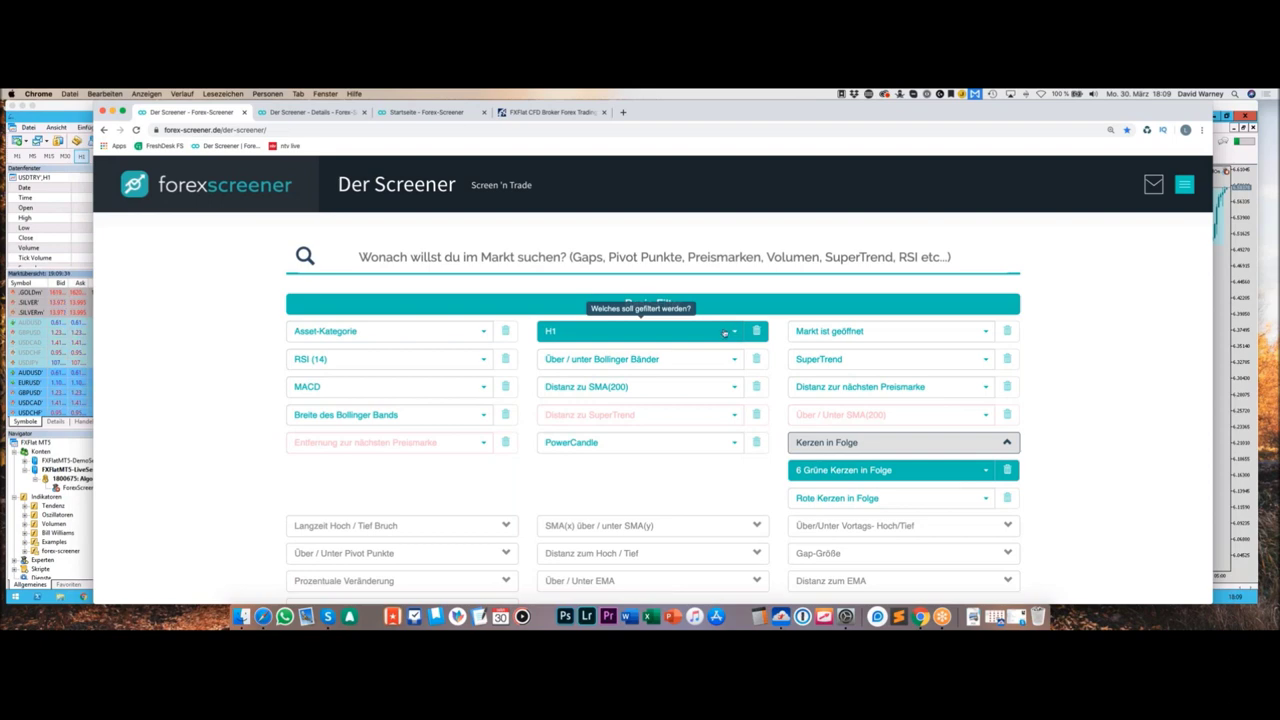
{"action": "scroll", "coordinate": [667, 386], "scroll_direction": "down", "scroll_amount": 2}
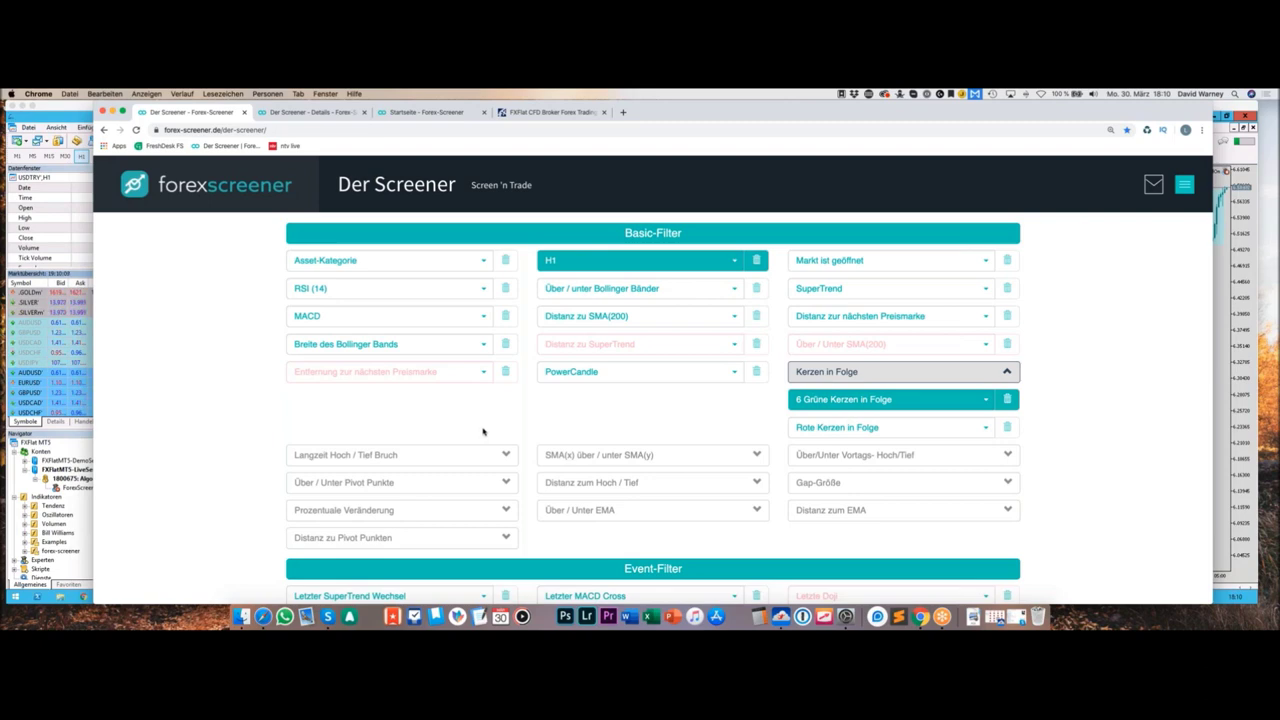
Step: Set the Zeitintervall filter to D1 and review the assets listed in the results table
{"action": "left_click", "coordinate": [704, 265]}
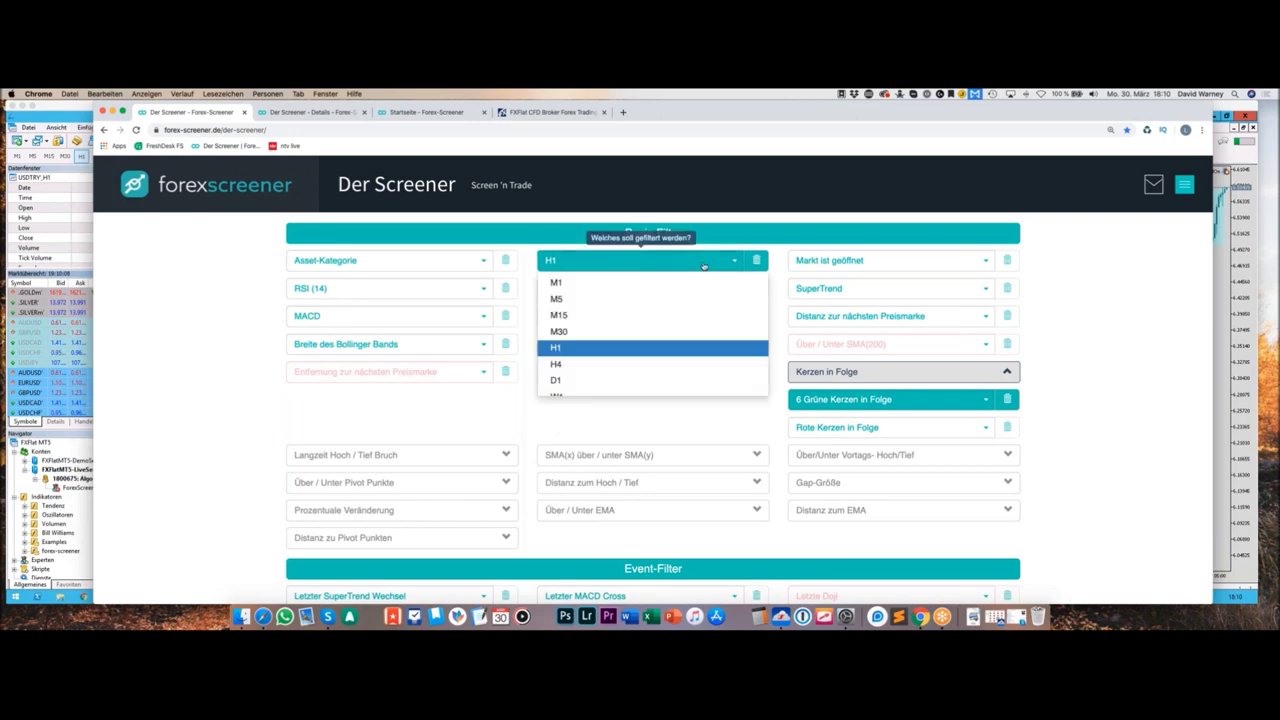
{"action": "left_click", "coordinate": [578, 383]}
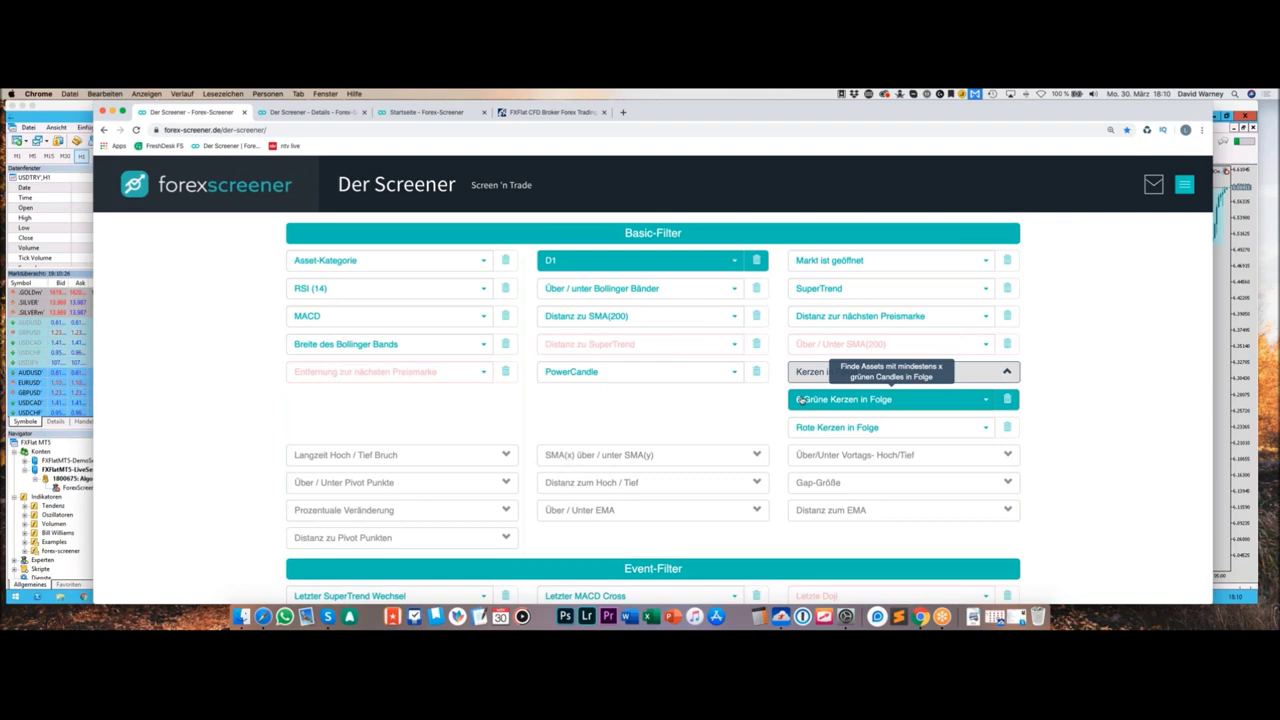
{"action": "scroll", "coordinate": [604, 396], "scroll_direction": "down", "scroll_amount": 10}
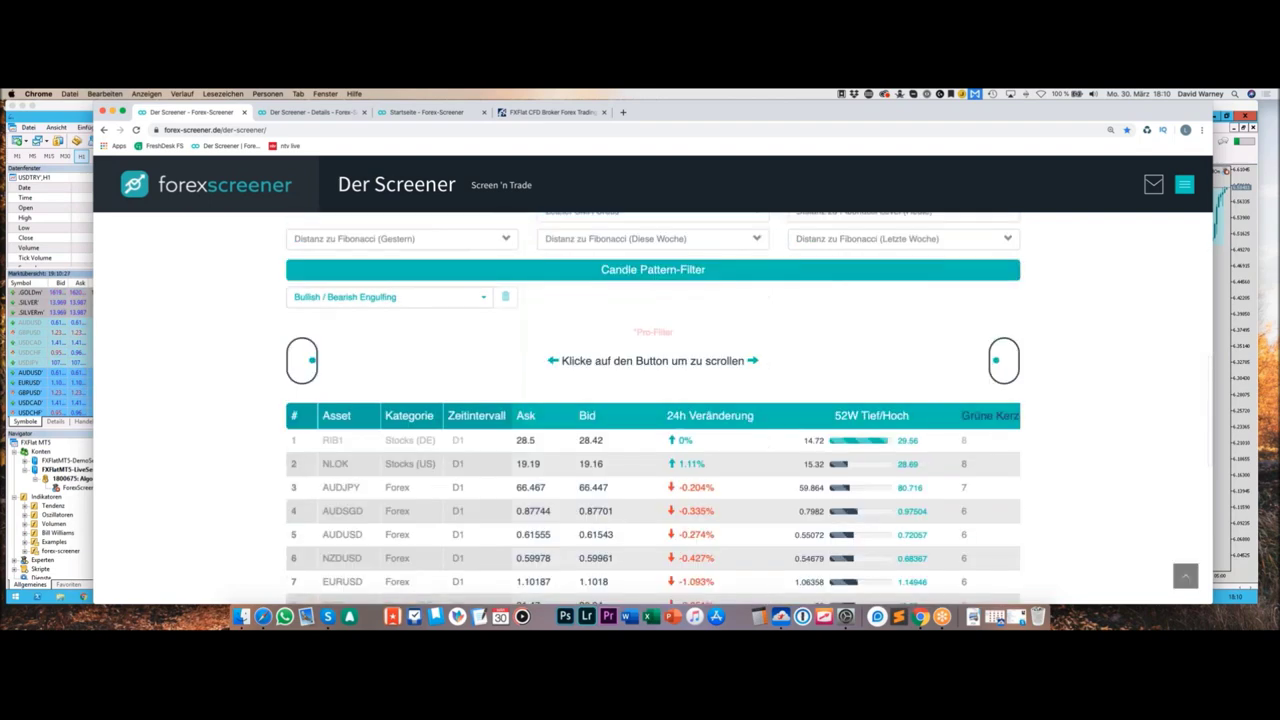
{"action": "scroll", "coordinate": [600, 397], "scroll_direction": "down", "scroll_amount": 2}
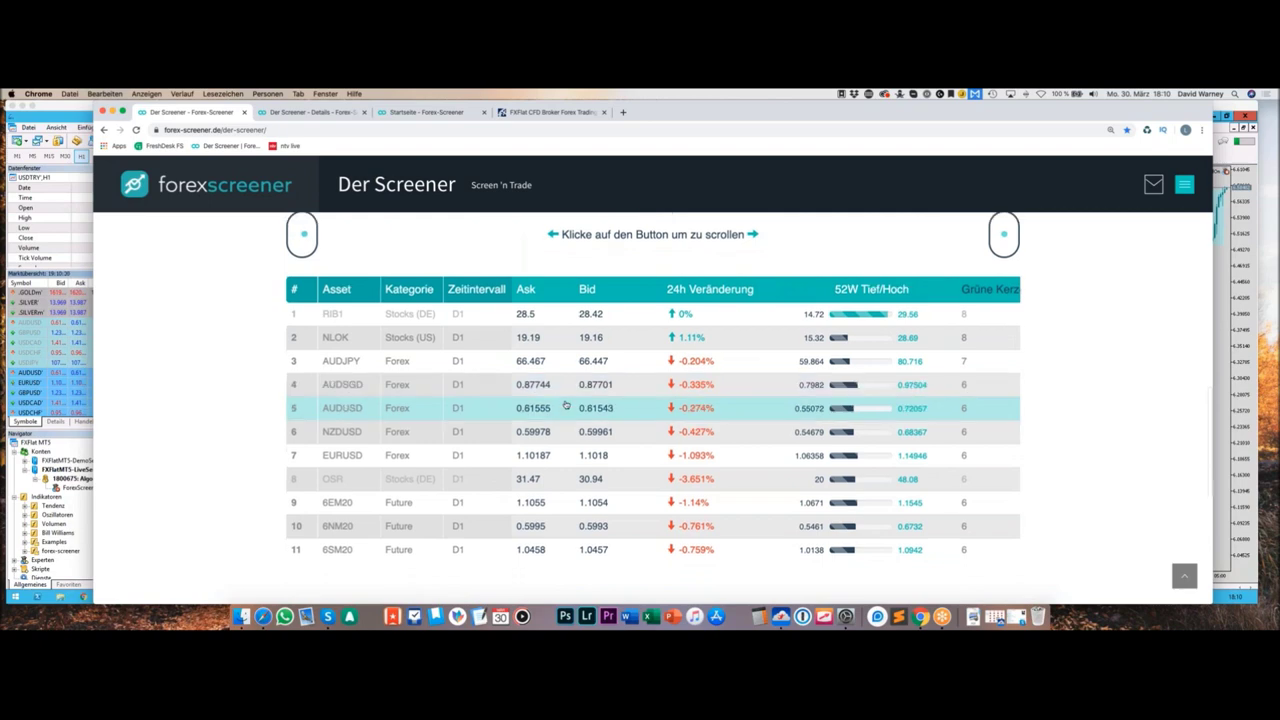
{"action": "scroll", "coordinate": [530, 402], "scroll_direction": "down", "scroll_amount": 1}
{"action": "scroll", "coordinate": [400, 415], "scroll_direction": "down", "scroll_amount": 2}
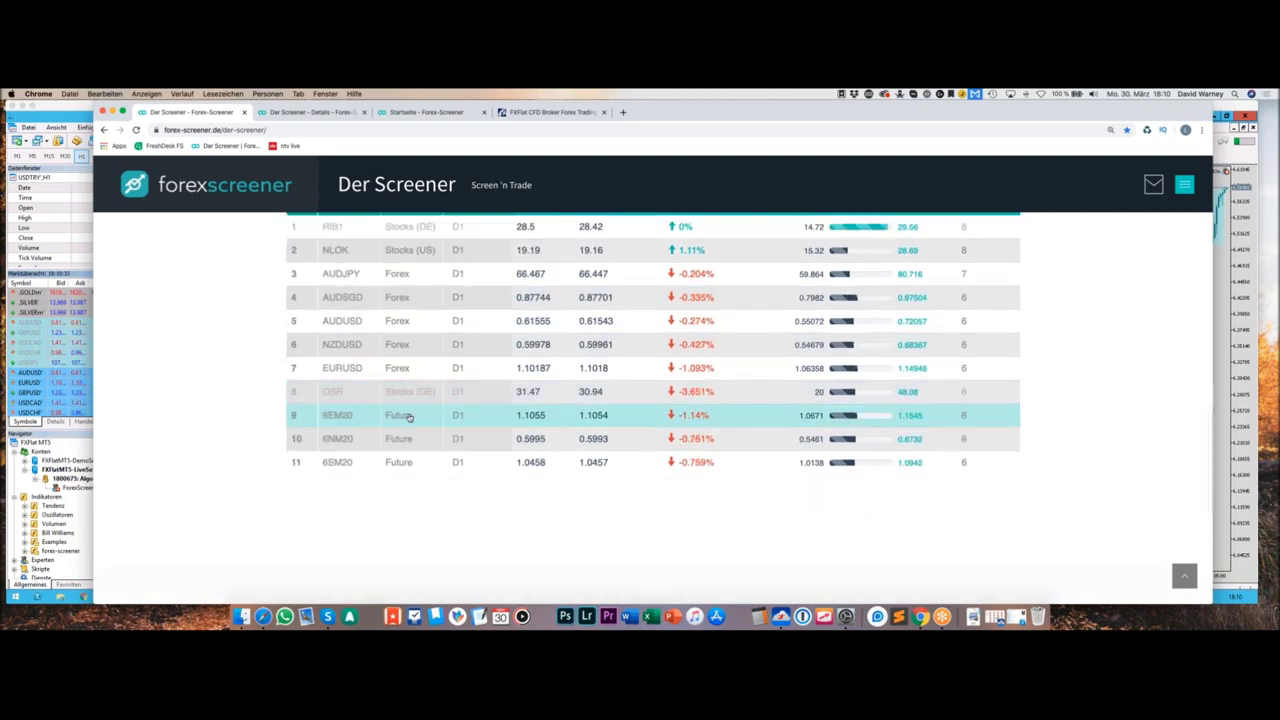
{"action": "scroll", "coordinate": [390, 415], "scroll_direction": "up", "scroll_amount": 2}
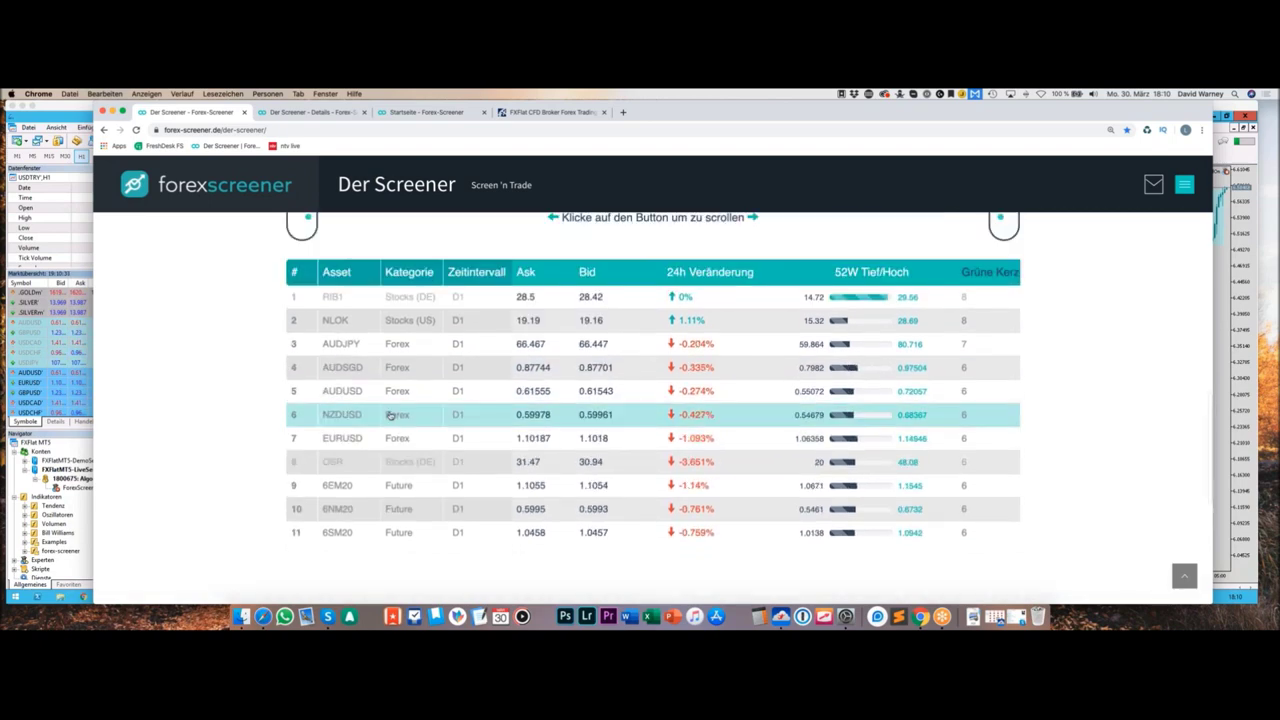
Step: Open the EURUSD D1 result's details, view its chart and return to the screener
{"action": "left_click", "coordinate": [486, 443]}
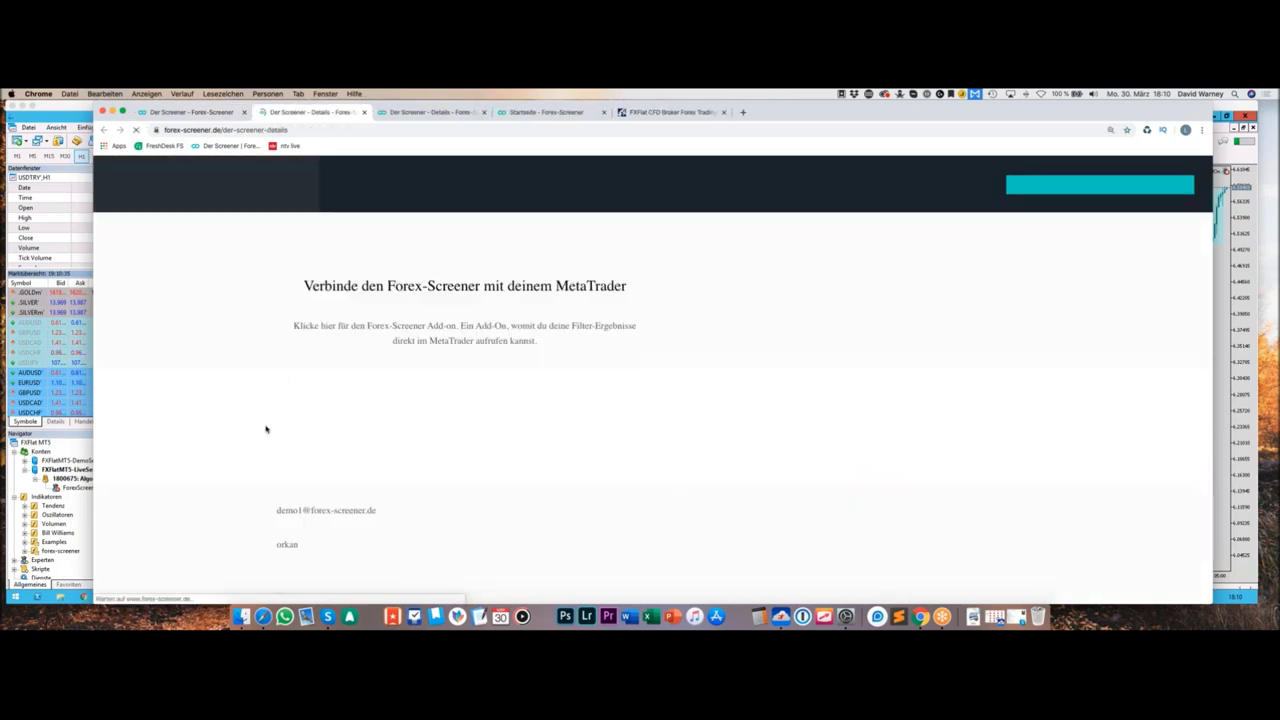
{"action": "scroll", "coordinate": [277, 427], "scroll_direction": "down", "scroll_amount": 5}
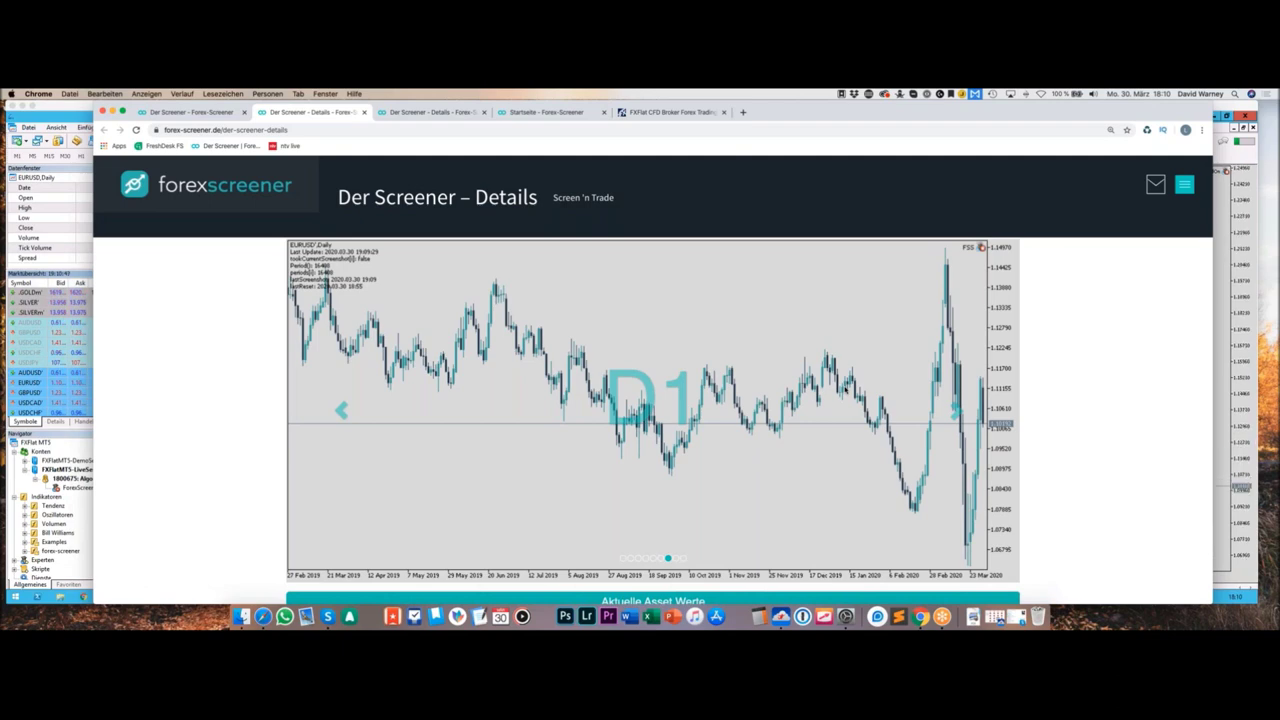
{"action": "left_click", "coordinate": [226, 116]}
Step: Remove the D1 Zeitintervall filter and the 6 Grüne Kerzen in Folge filter
{"action": "scroll", "coordinate": [394, 449], "scroll_direction": "up", "scroll_amount": 10}
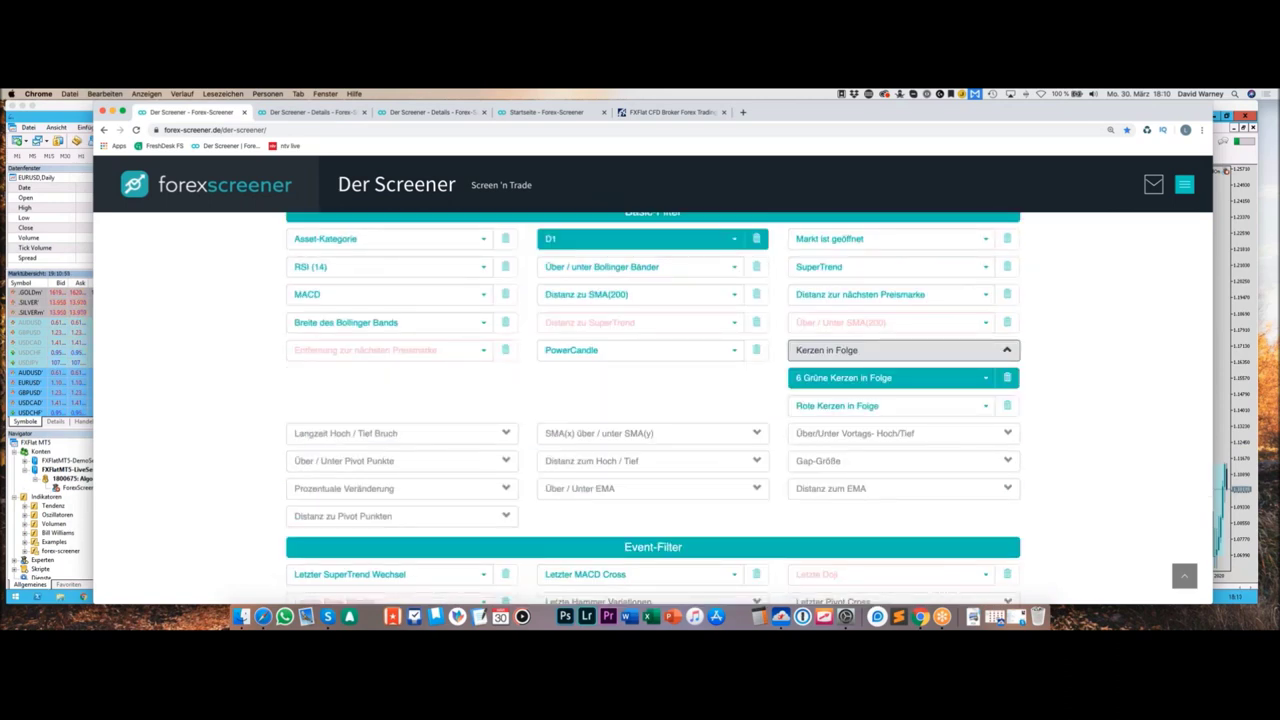
{"action": "left_click", "coordinate": [757, 238]}
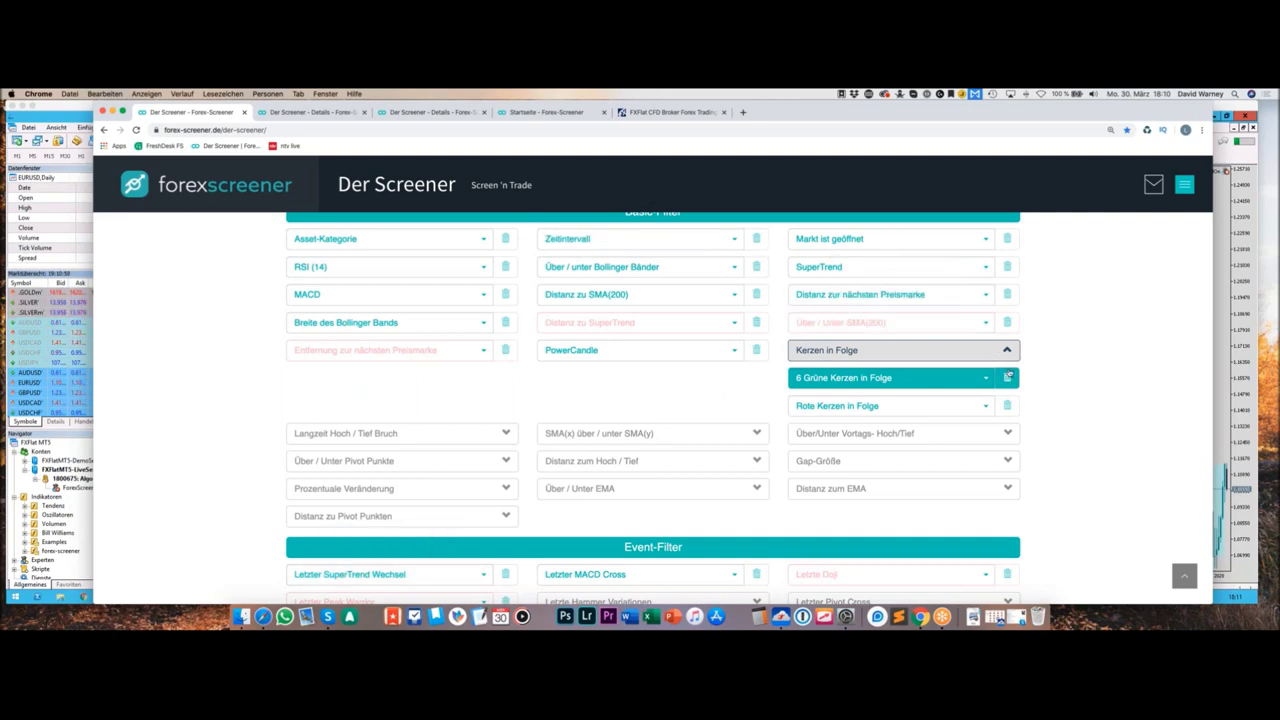
{"action": "left_click", "coordinate": [1008, 377]}
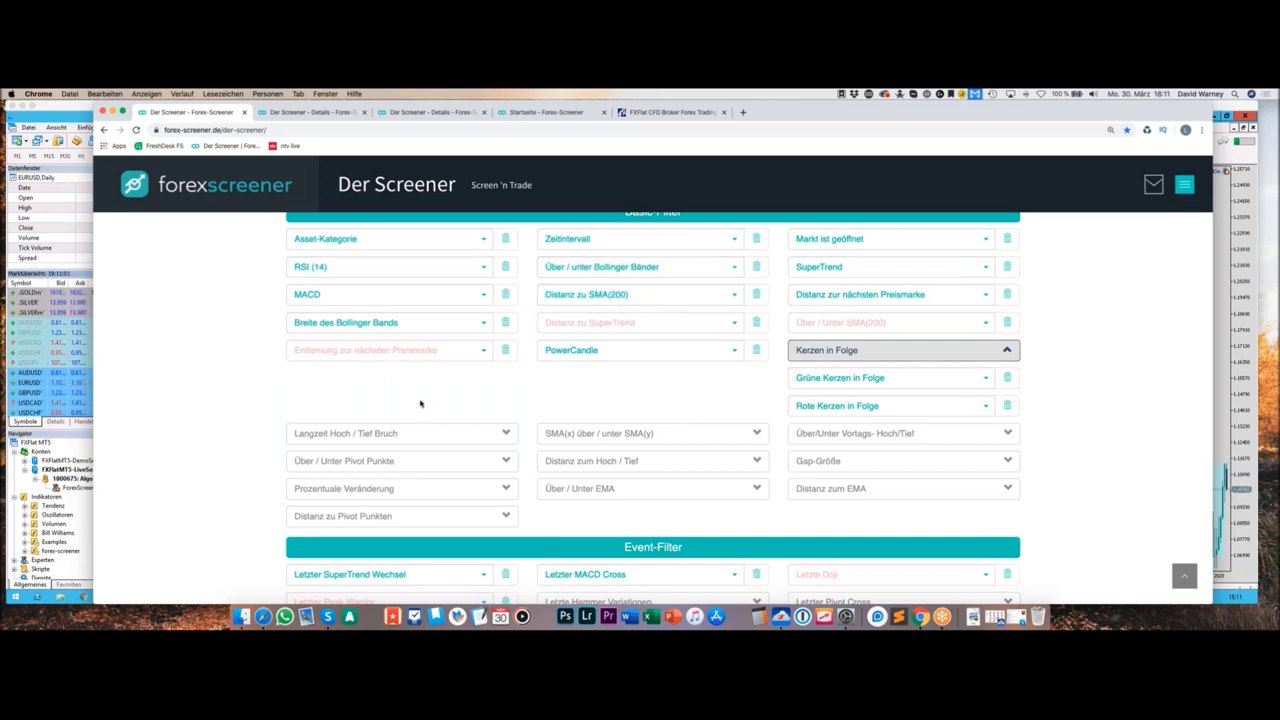
Step: Look through the available Basic, Event and Candle Pattern filters and the unfiltered results table
{"action": "scroll", "coordinate": [640, 290], "scroll_direction": "up", "scroll_amount": 2}
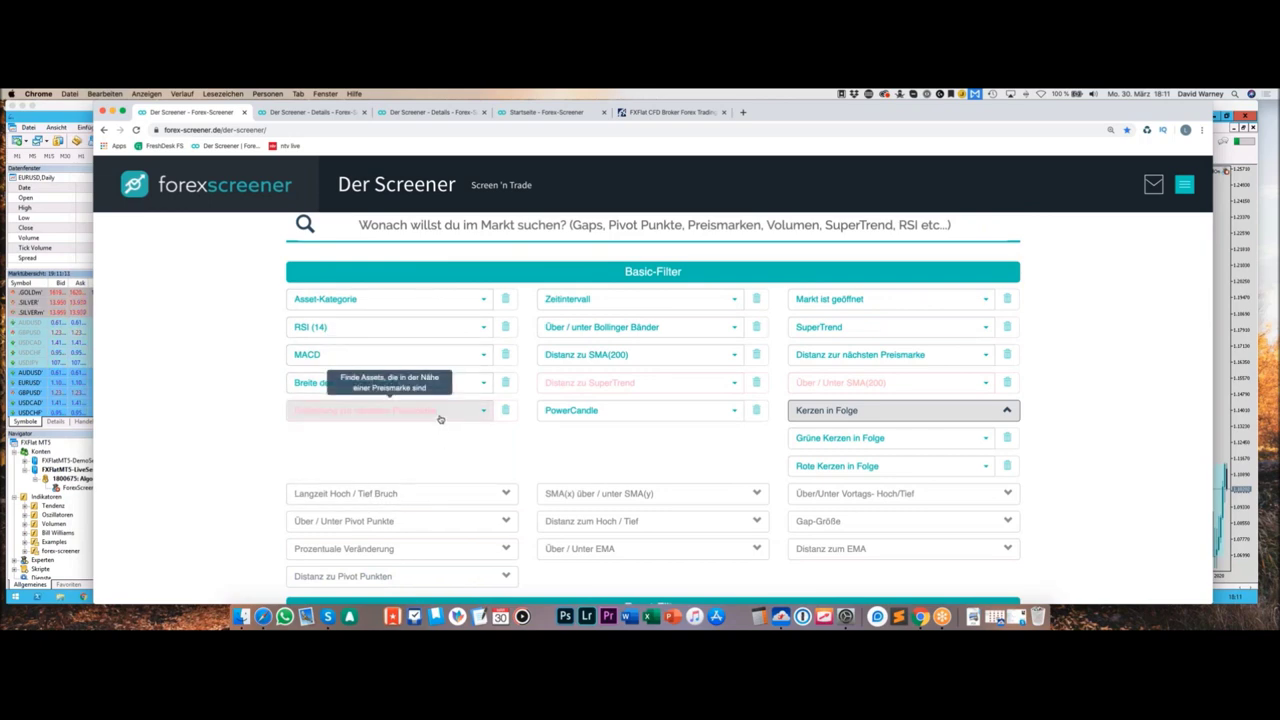
{"action": "scroll", "coordinate": [440, 419], "scroll_direction": "down", "scroll_amount": 3}
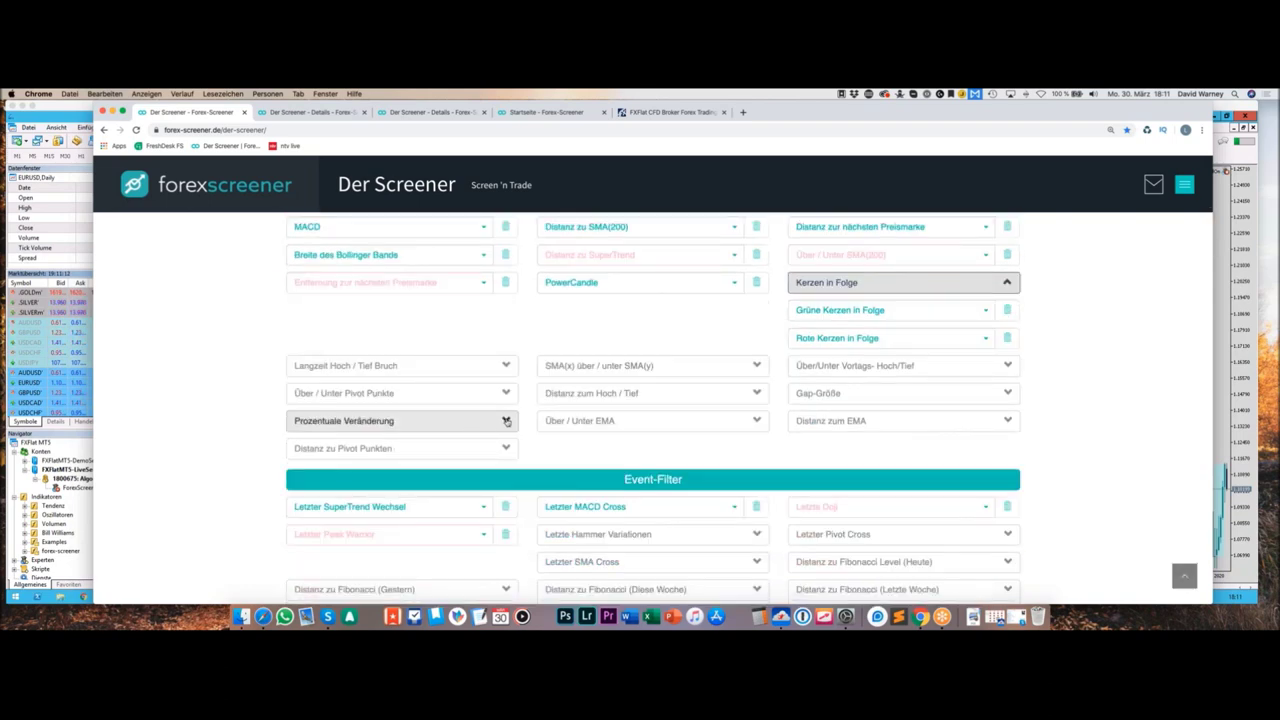
{"action": "scroll", "coordinate": [506, 421], "scroll_direction": "down", "scroll_amount": 4}
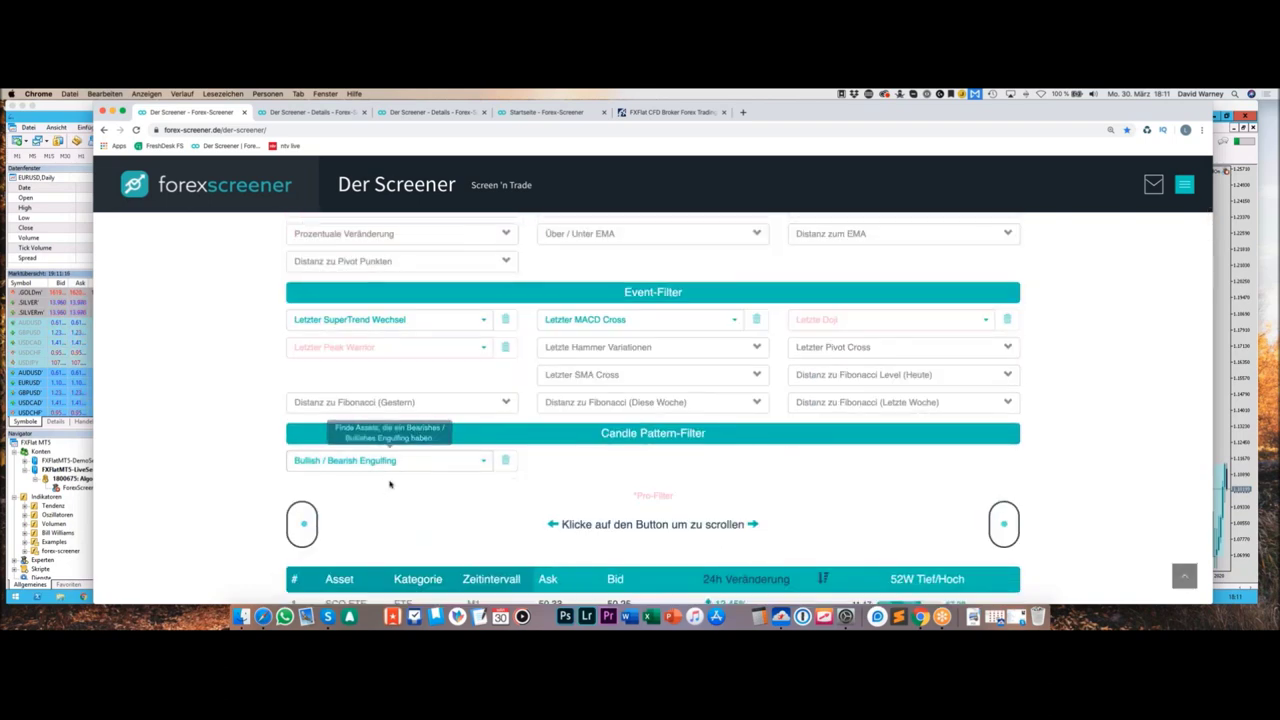
{"action": "scroll", "coordinate": [390, 484], "scroll_direction": "down", "scroll_amount": 3}
{"action": "scroll", "coordinate": [390, 484], "scroll_direction": "up", "scroll_amount": 5}
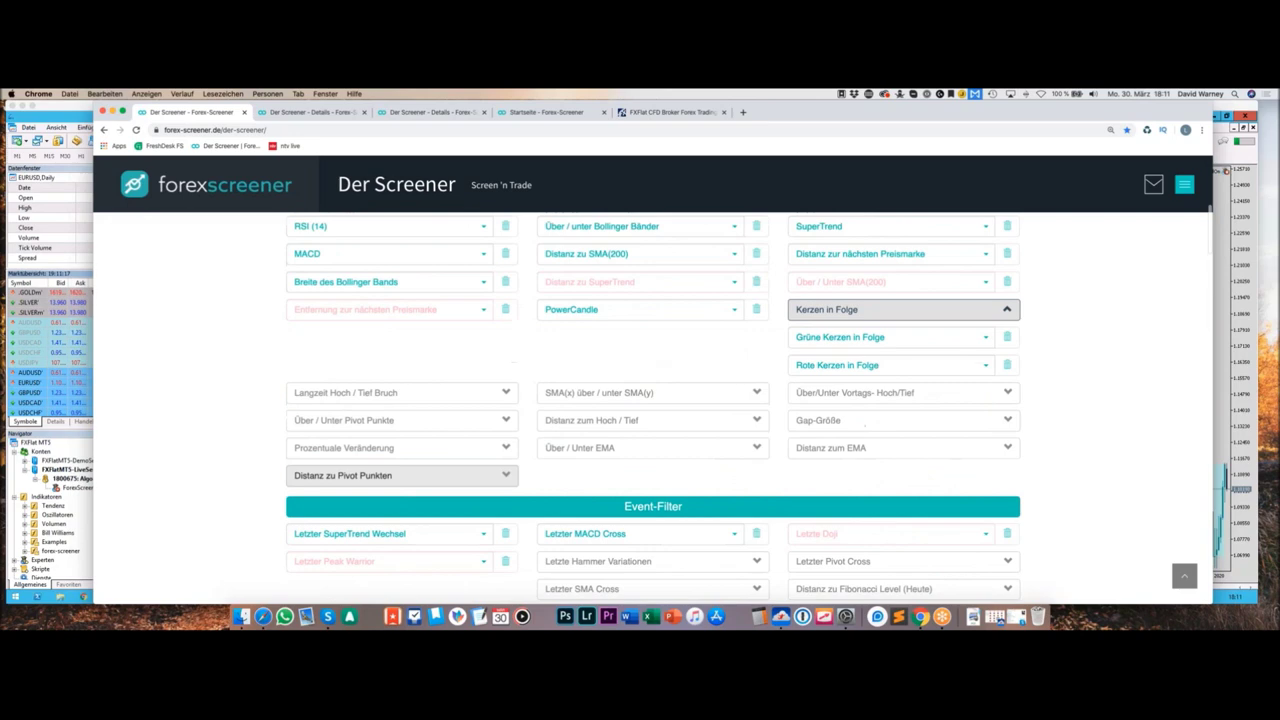
{"action": "scroll", "coordinate": [400, 478], "scroll_direction": "up", "scroll_amount": 8}
{"action": "scroll", "coordinate": [400, 484], "scroll_direction": "down", "scroll_amount": 6}
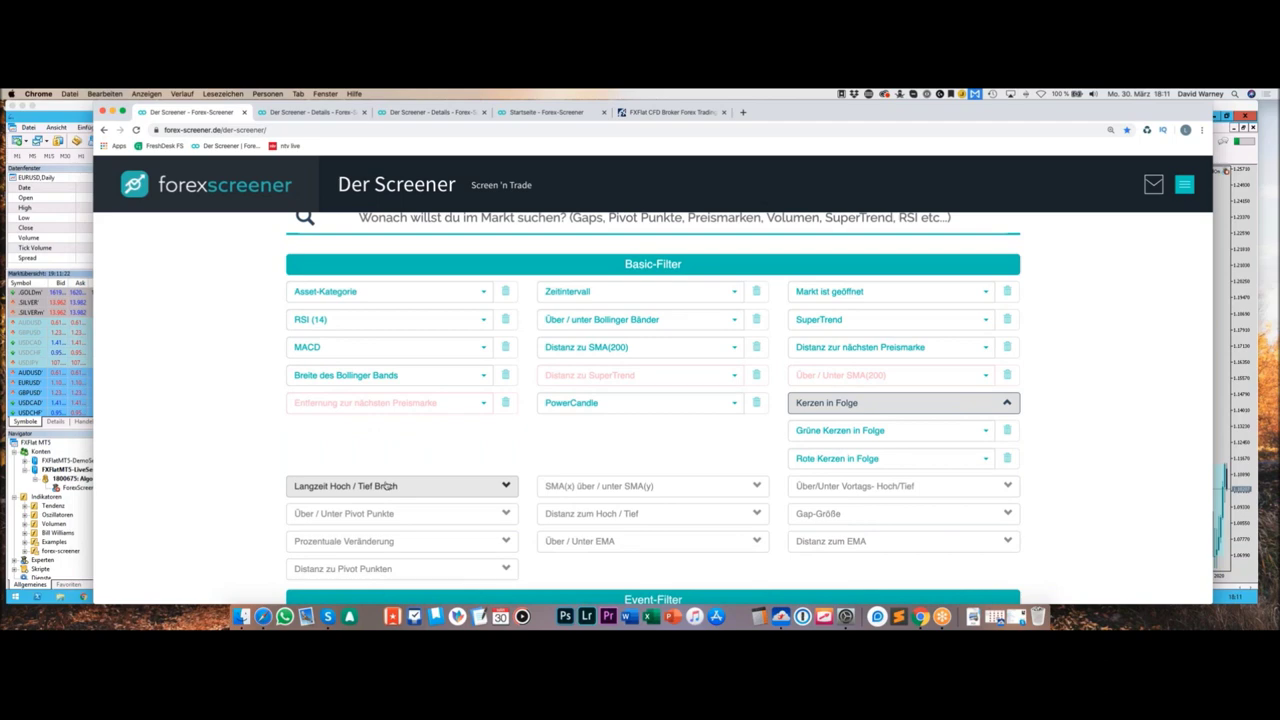
{"action": "scroll", "coordinate": [388, 480], "scroll_direction": "down", "scroll_amount": 1}
{"action": "scroll", "coordinate": [449, 434], "scroll_direction": "down", "scroll_amount": 3}
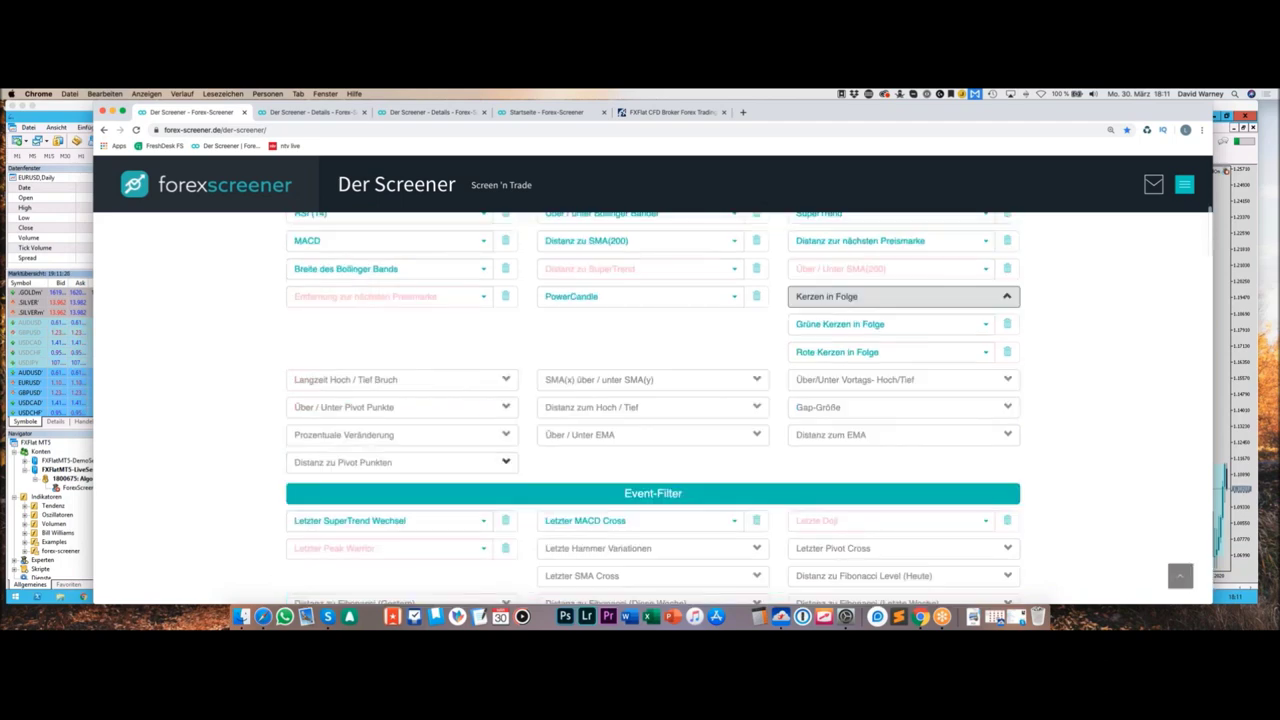
{"action": "scroll", "coordinate": [460, 428], "scroll_direction": "up", "scroll_amount": 4}
{"action": "scroll", "coordinate": [460, 428], "scroll_direction": "up", "scroll_amount": 3}
{"action": "scroll", "coordinate": [460, 428], "scroll_direction": "down", "scroll_amount": 3}
{"action": "scroll", "coordinate": [460, 428], "scroll_direction": "down", "scroll_amount": 1}
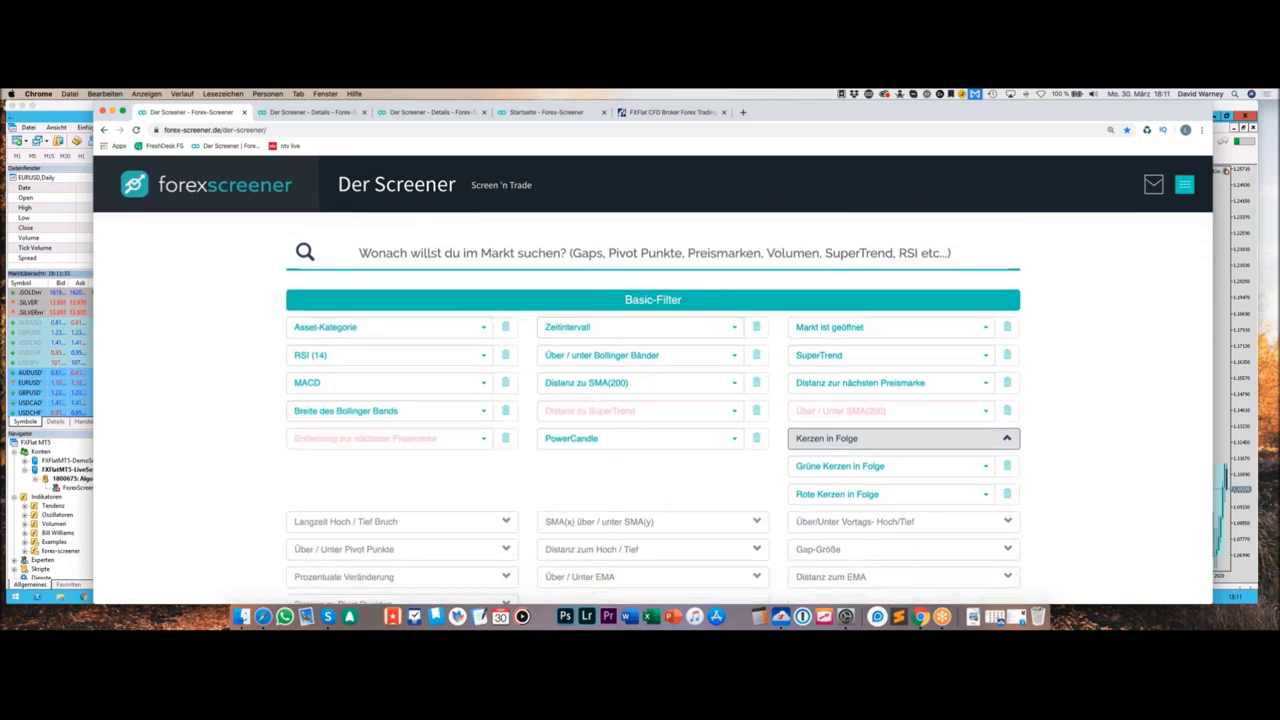
{"action": "scroll", "coordinate": [653, 414], "scroll_direction": "down", "scroll_amount": 8}
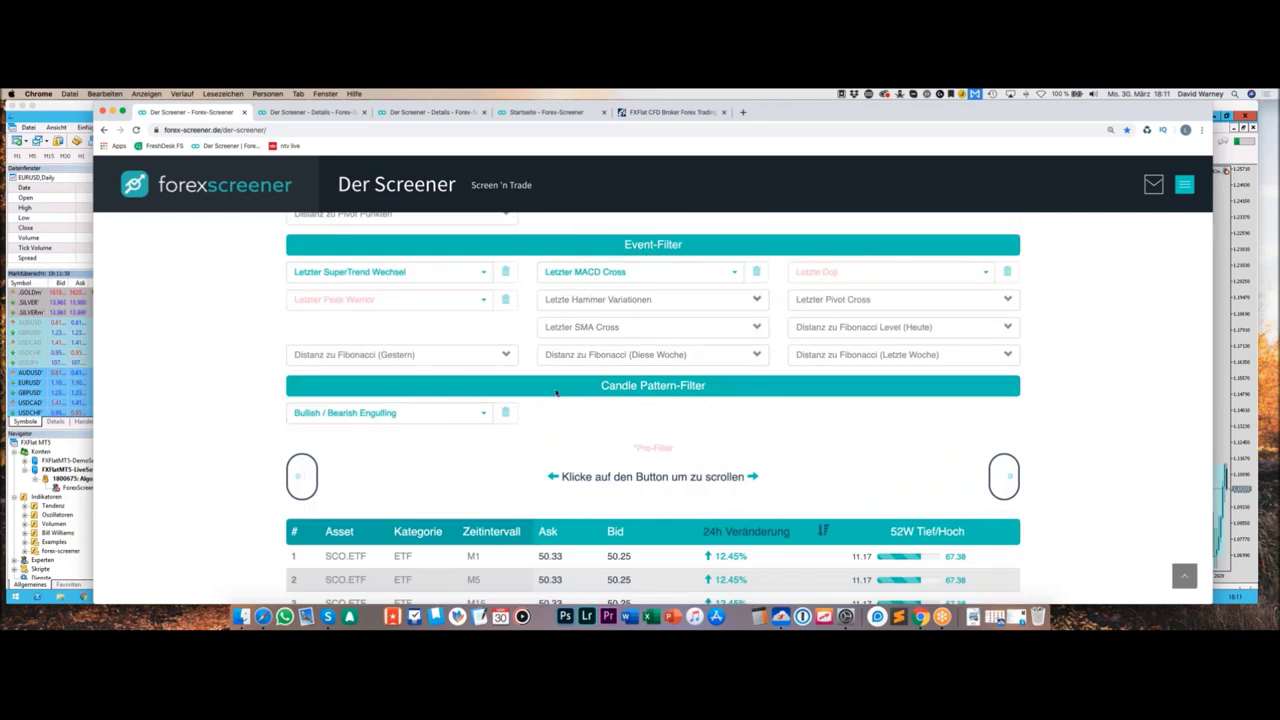
{"action": "scroll", "coordinate": [556, 393], "scroll_direction": "up", "scroll_amount": 7}
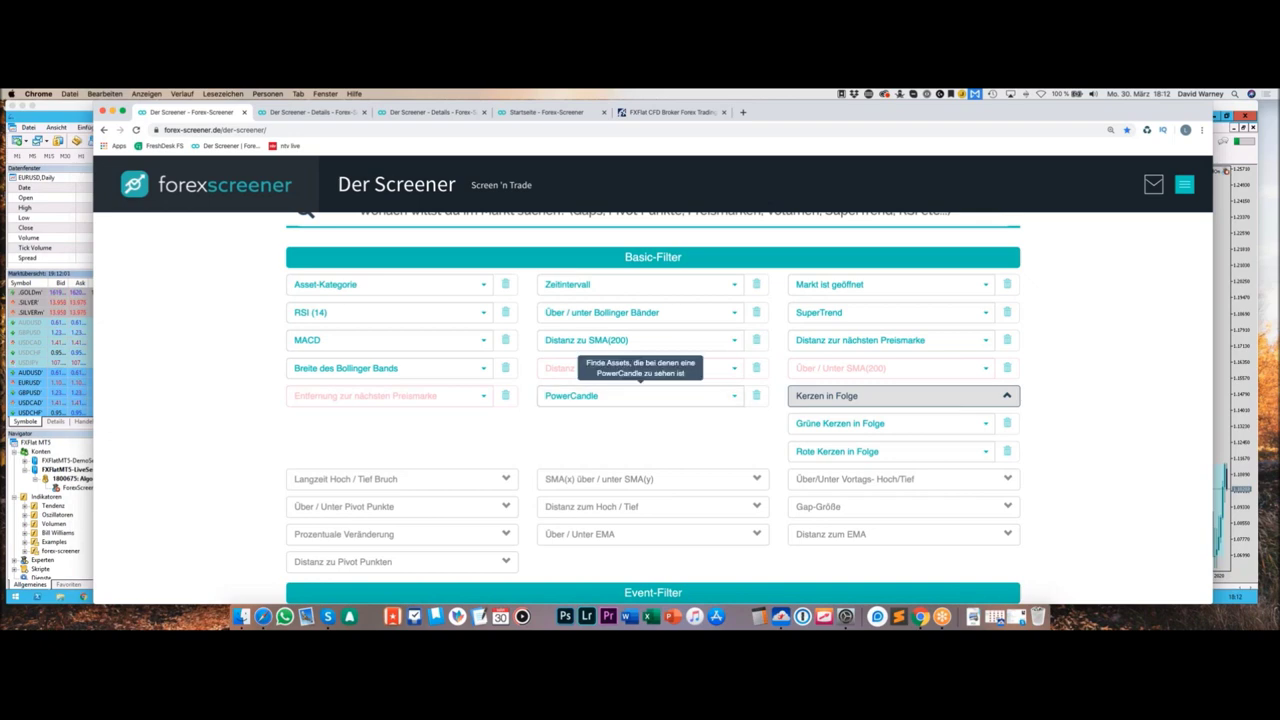
Step: Expand the Gap-Größe and Prozentuale Veränderung filter groups in the Basic-Filter section
{"action": "left_click", "coordinate": [877, 507]}
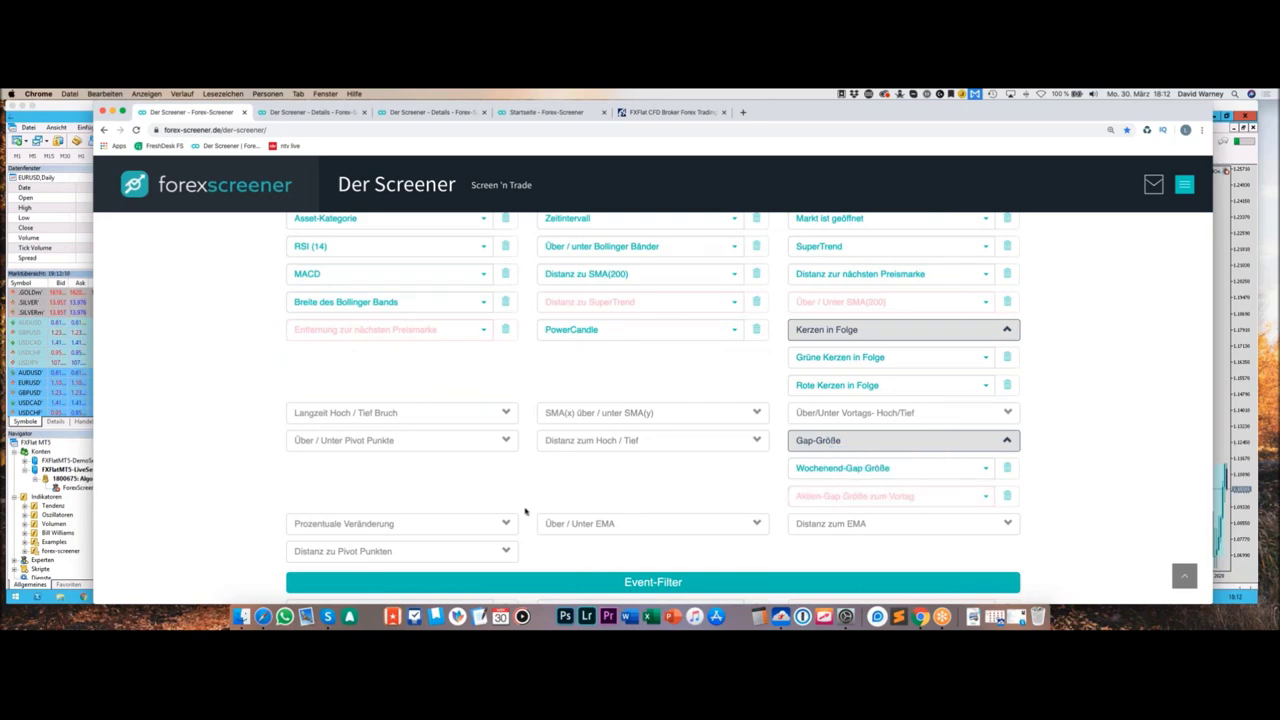
{"action": "left_click", "coordinate": [449, 526]}
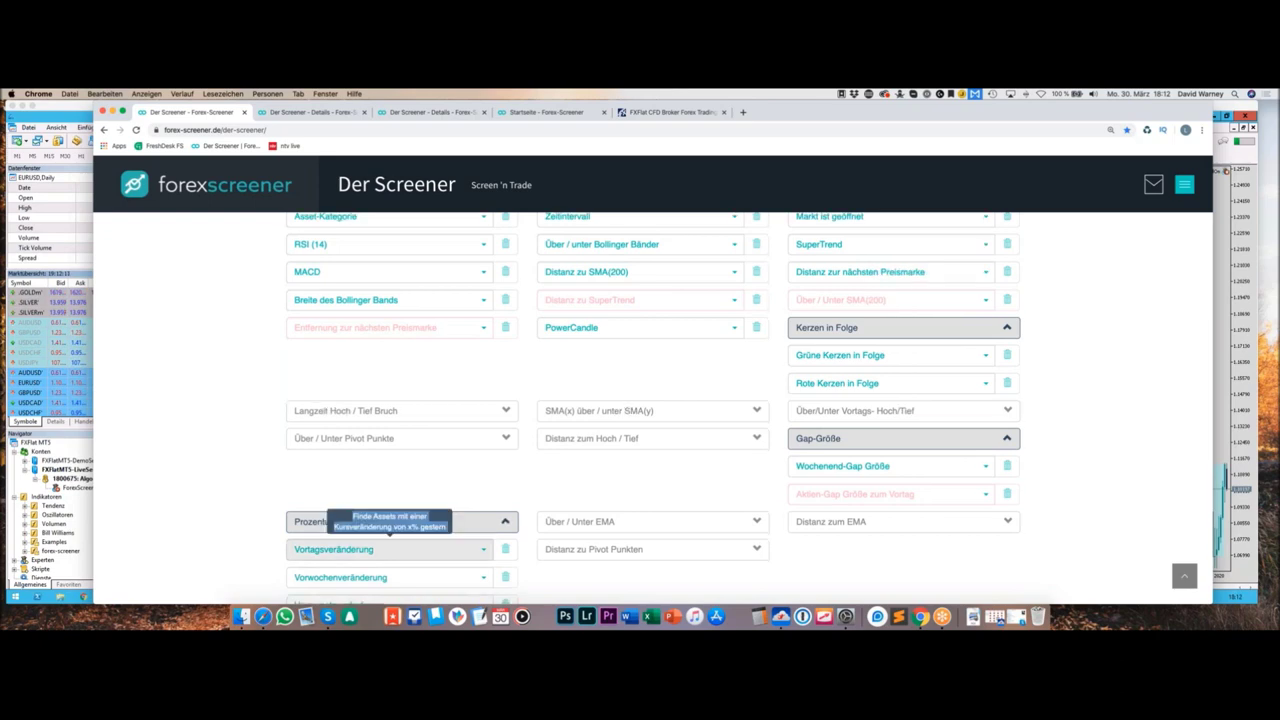
{"action": "scroll", "coordinate": [449, 500], "scroll_direction": "down", "scroll_amount": 3}
Step: Try the 24h Veränderung filter at > 10.0% and remove it again
{"action": "left_click", "coordinate": [445, 461]}
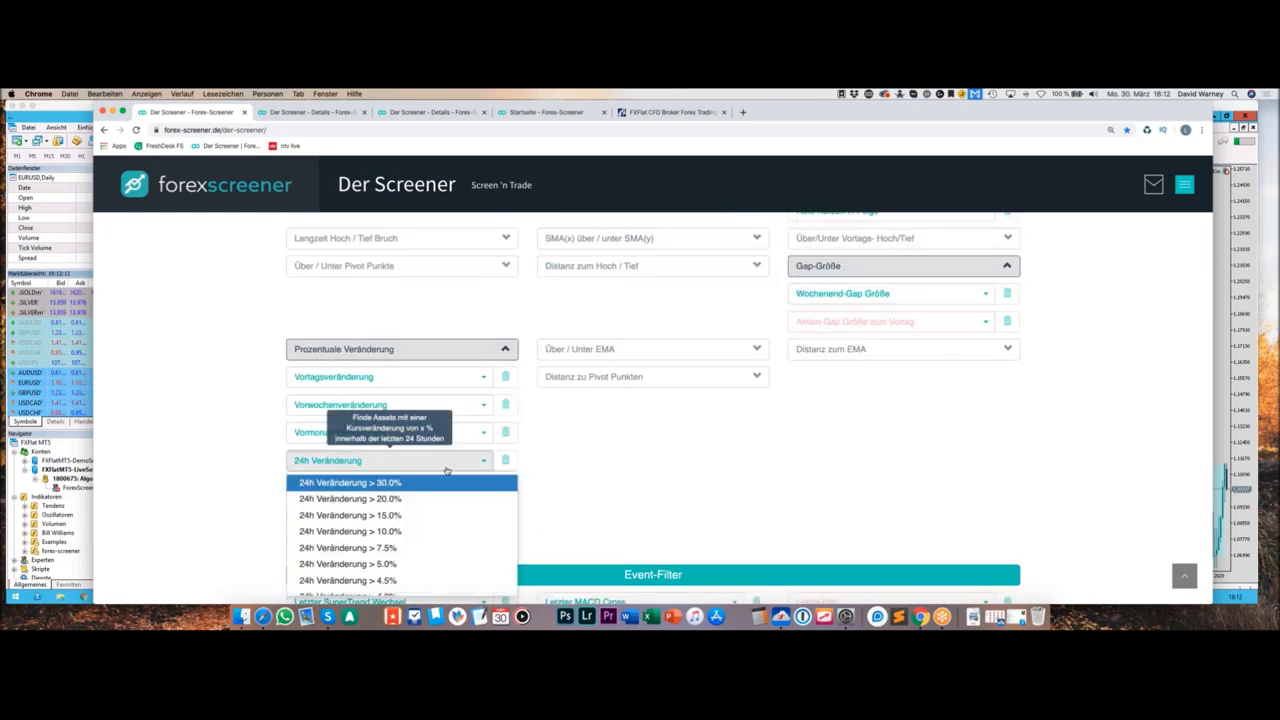
{"action": "left_click", "coordinate": [414, 534]}
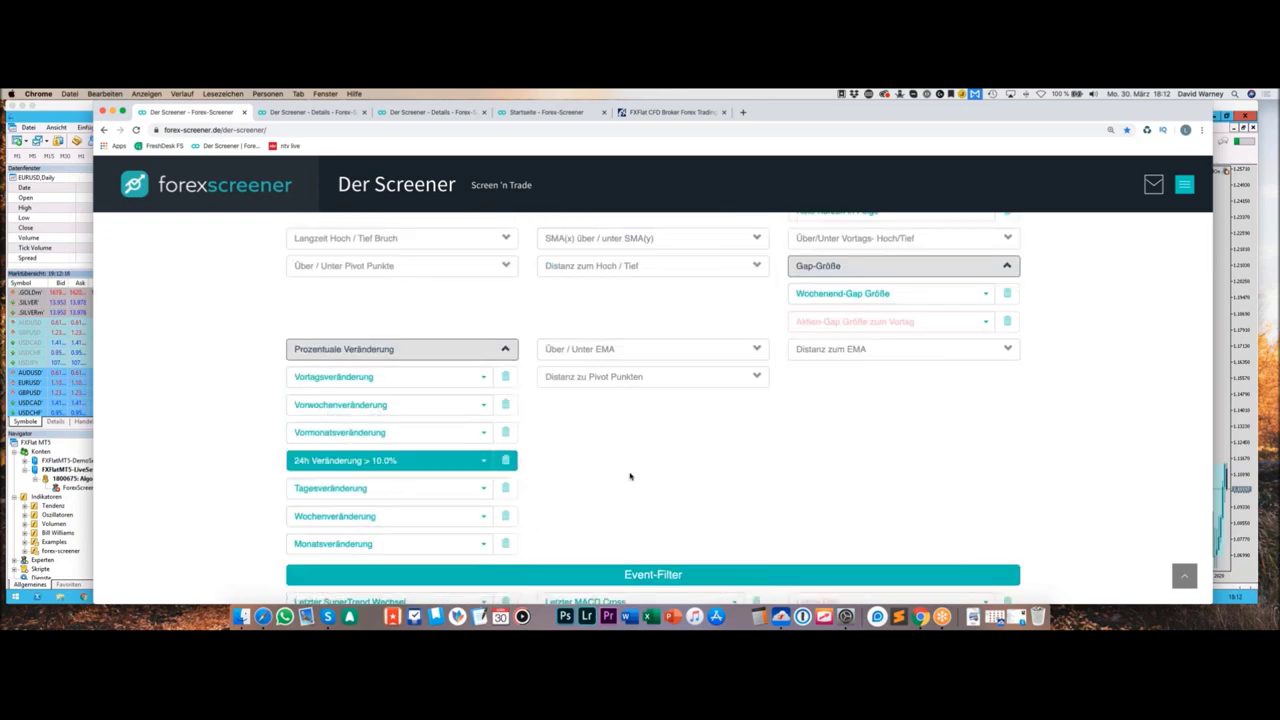
{"action": "scroll", "coordinate": [631, 477], "scroll_direction": "up", "scroll_amount": 1}
{"action": "left_click", "coordinate": [505, 535]}
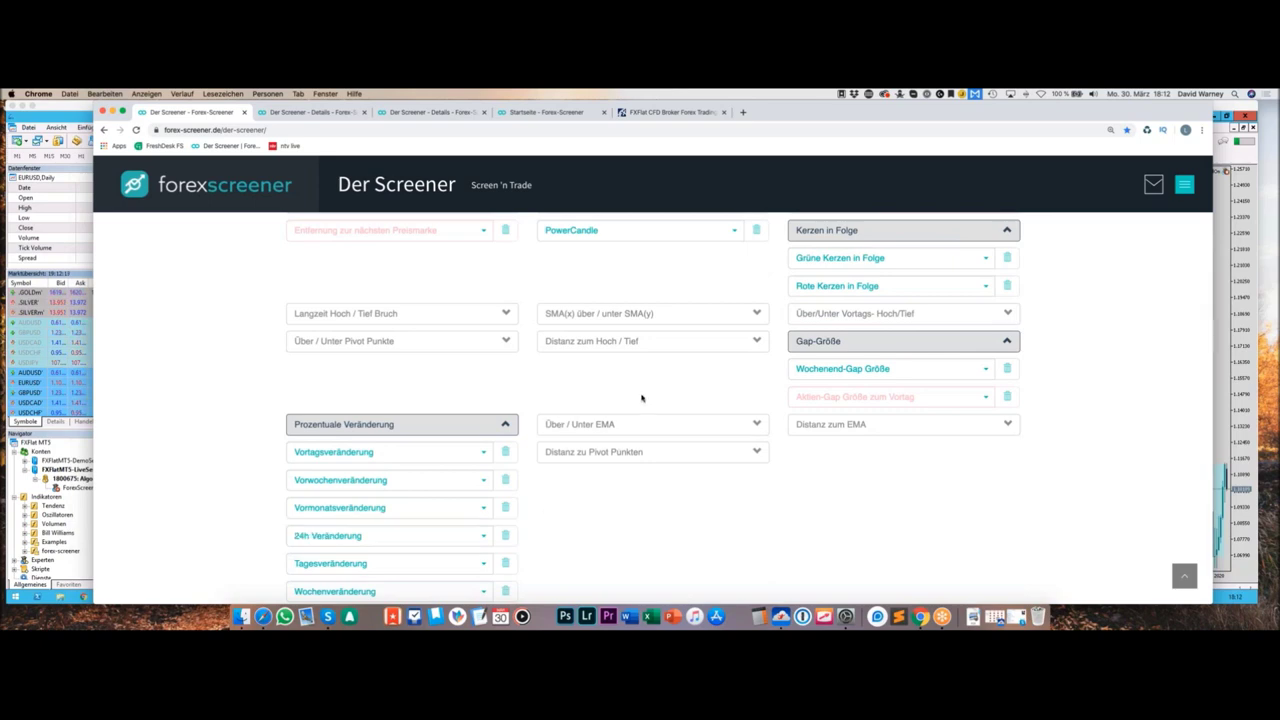
Step: Examine the filter options across the Basic-Filter section, including the expanded groups, and the Event-Filter section
{"action": "scroll", "coordinate": [600, 417], "scroll_direction": "up", "scroll_amount": 3}
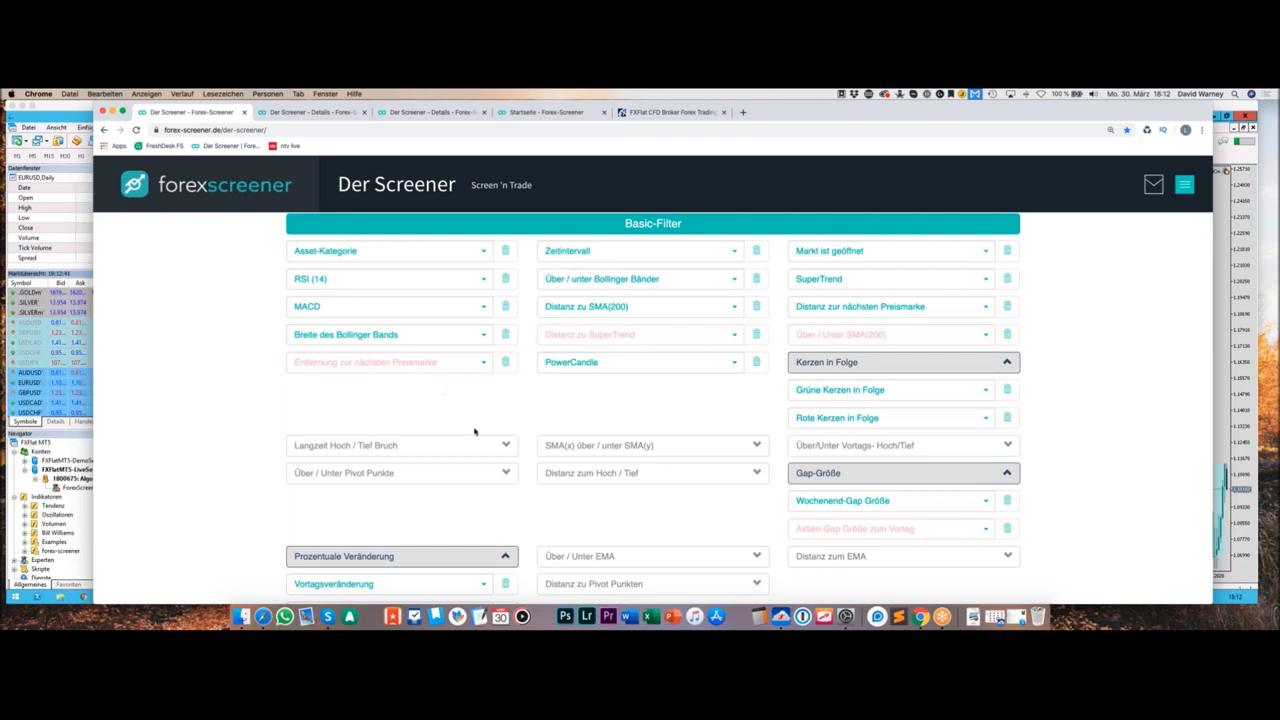
{"action": "scroll", "coordinate": [475, 432], "scroll_direction": "down", "scroll_amount": 5}
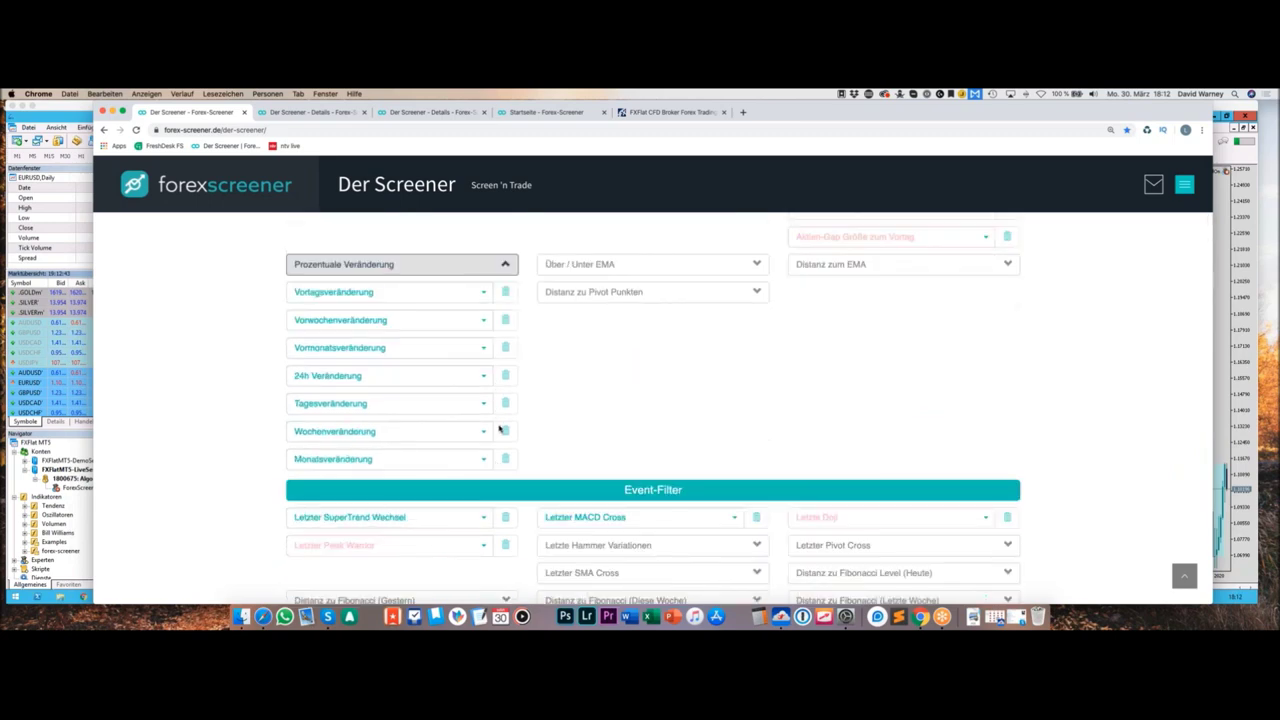
{"action": "scroll", "coordinate": [499, 428], "scroll_direction": "up", "scroll_amount": 4}
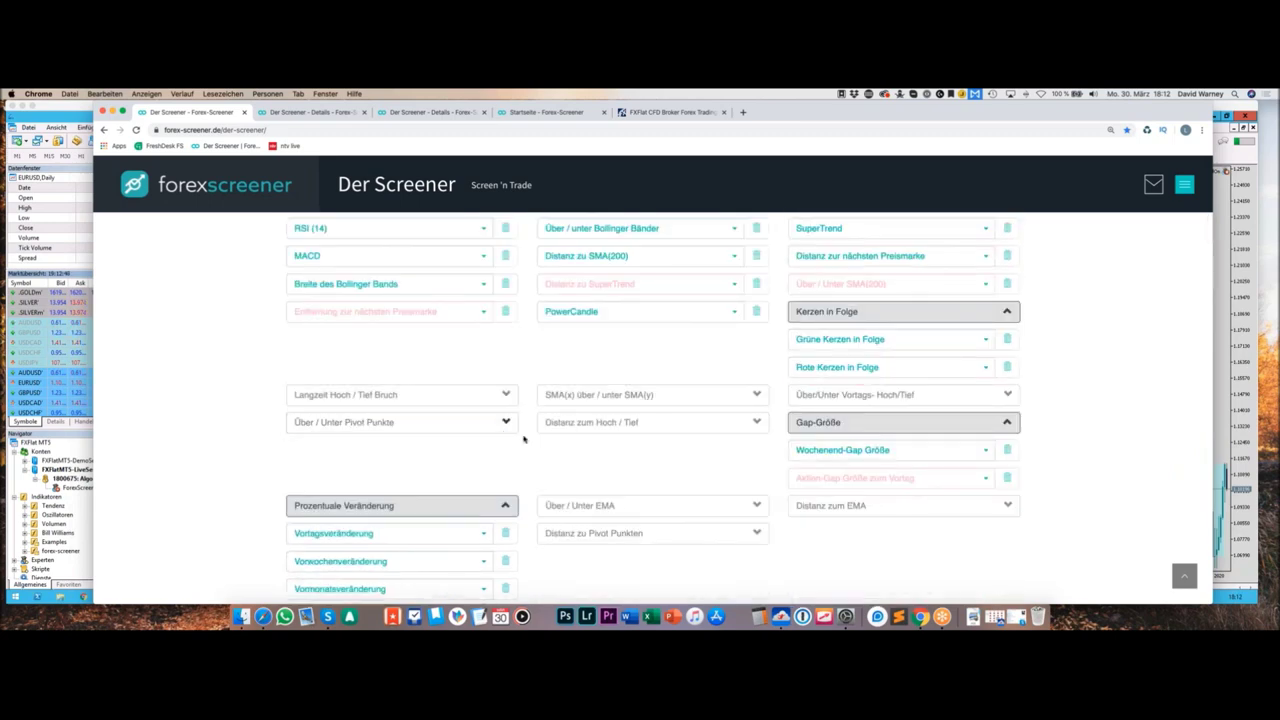
{"action": "scroll", "coordinate": [523, 437], "scroll_direction": "up", "scroll_amount": 1}
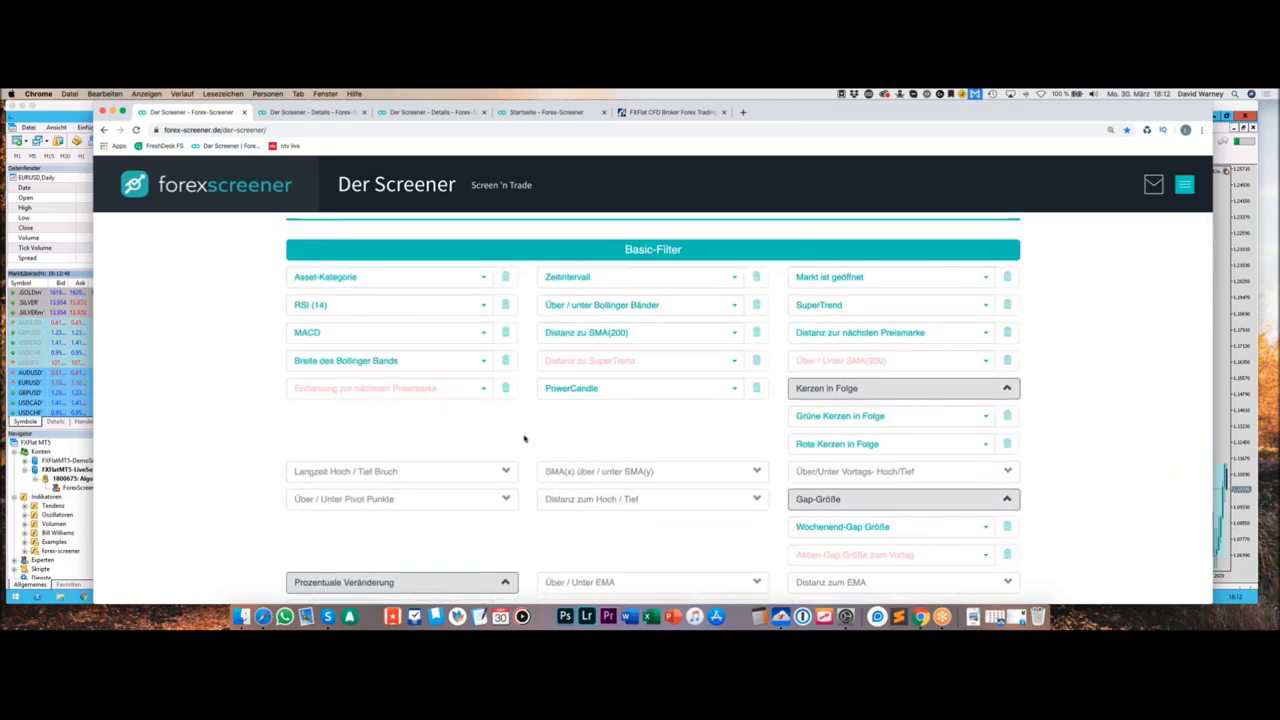
{"action": "scroll", "coordinate": [523, 437], "scroll_direction": "down", "scroll_amount": 5}
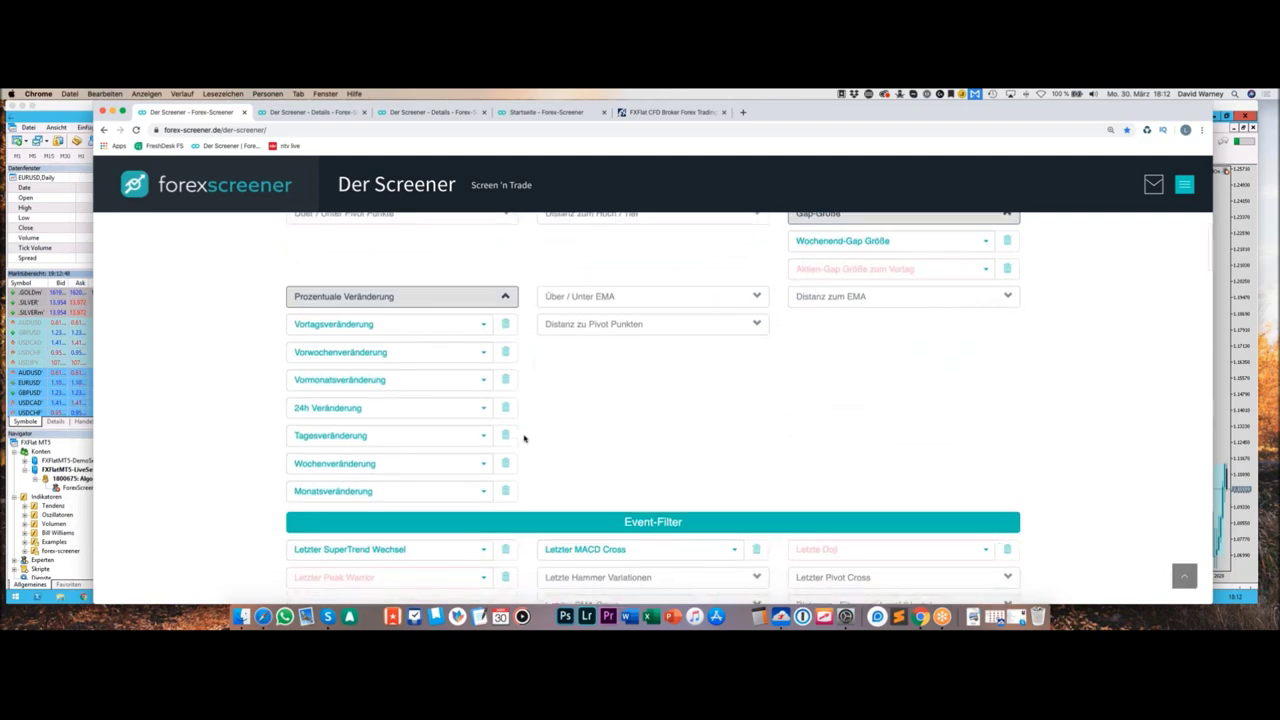
{"action": "scroll", "coordinate": [523, 437], "scroll_direction": "down", "scroll_amount": 2}
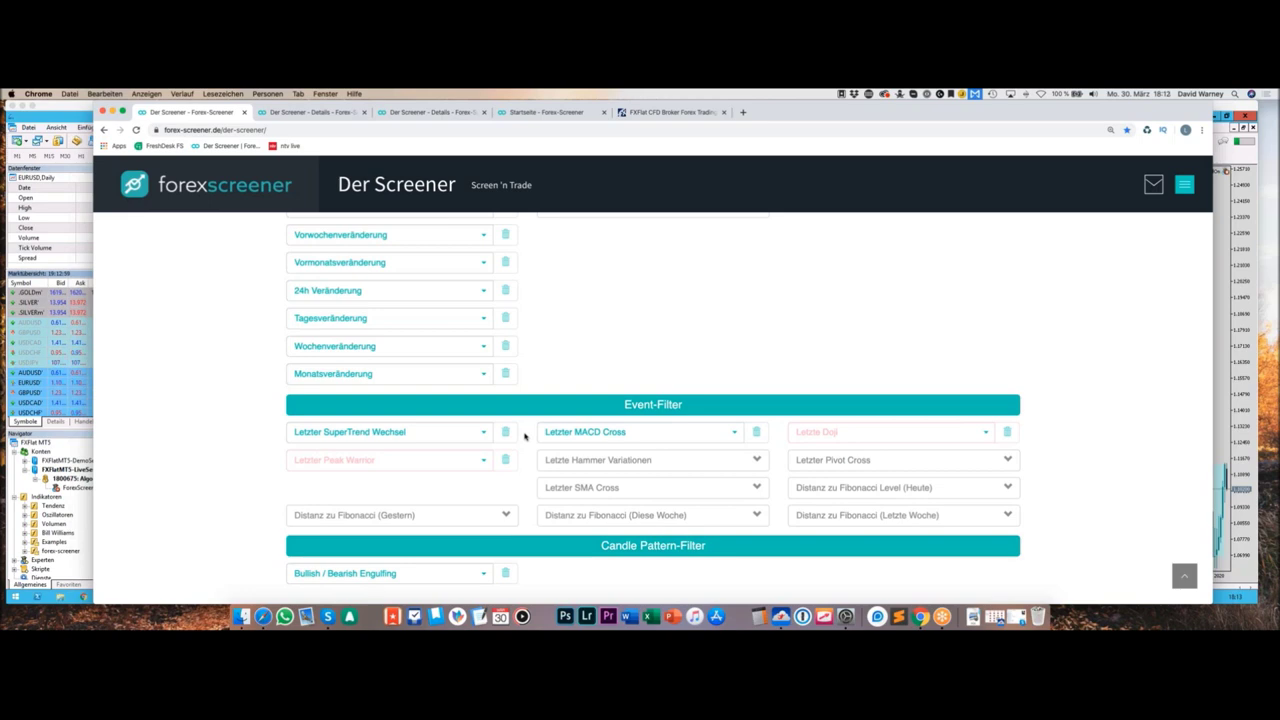
{"action": "scroll", "coordinate": [525, 436], "scroll_direction": "up", "scroll_amount": 8}
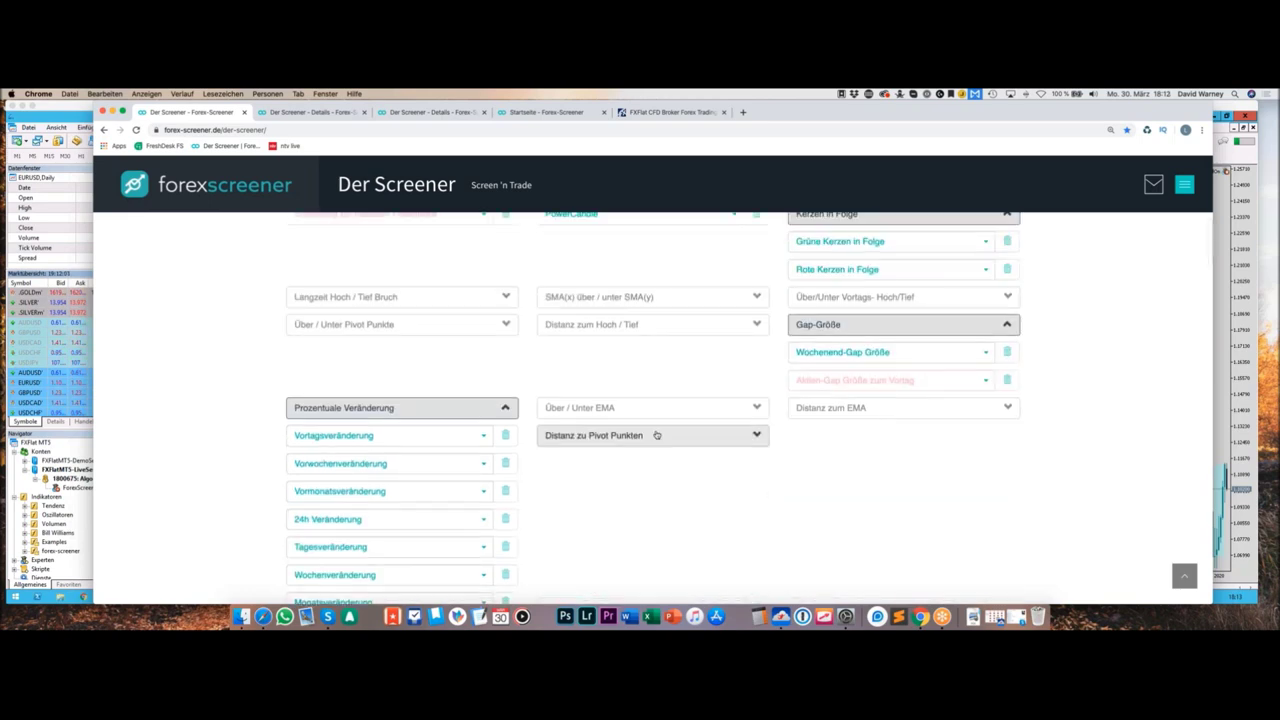
Step: Filter Letzter SuperTrend Wechsel to Vor 1 Kerze in the Event-Filter section and look through the matching assets
{"action": "scroll", "coordinate": [643, 437], "scroll_direction": "down", "scroll_amount": 8}
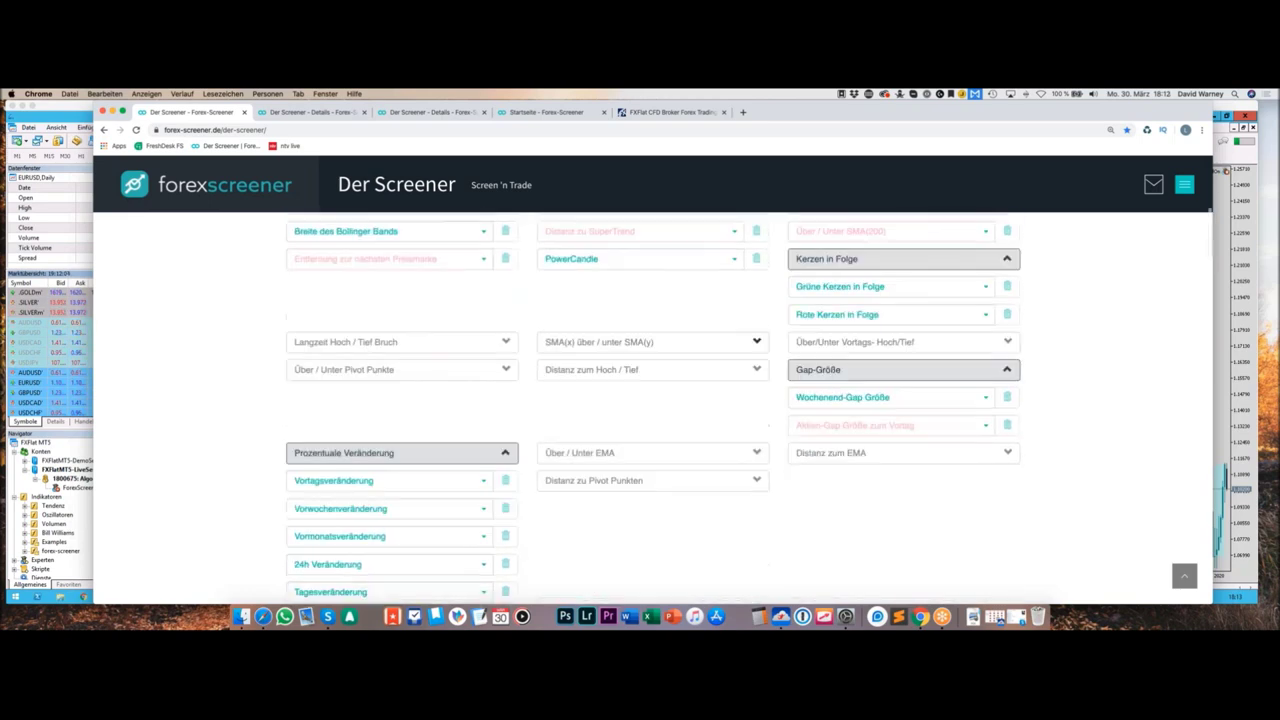
{"action": "scroll", "coordinate": [640, 432], "scroll_direction": "down", "scroll_amount": 1}
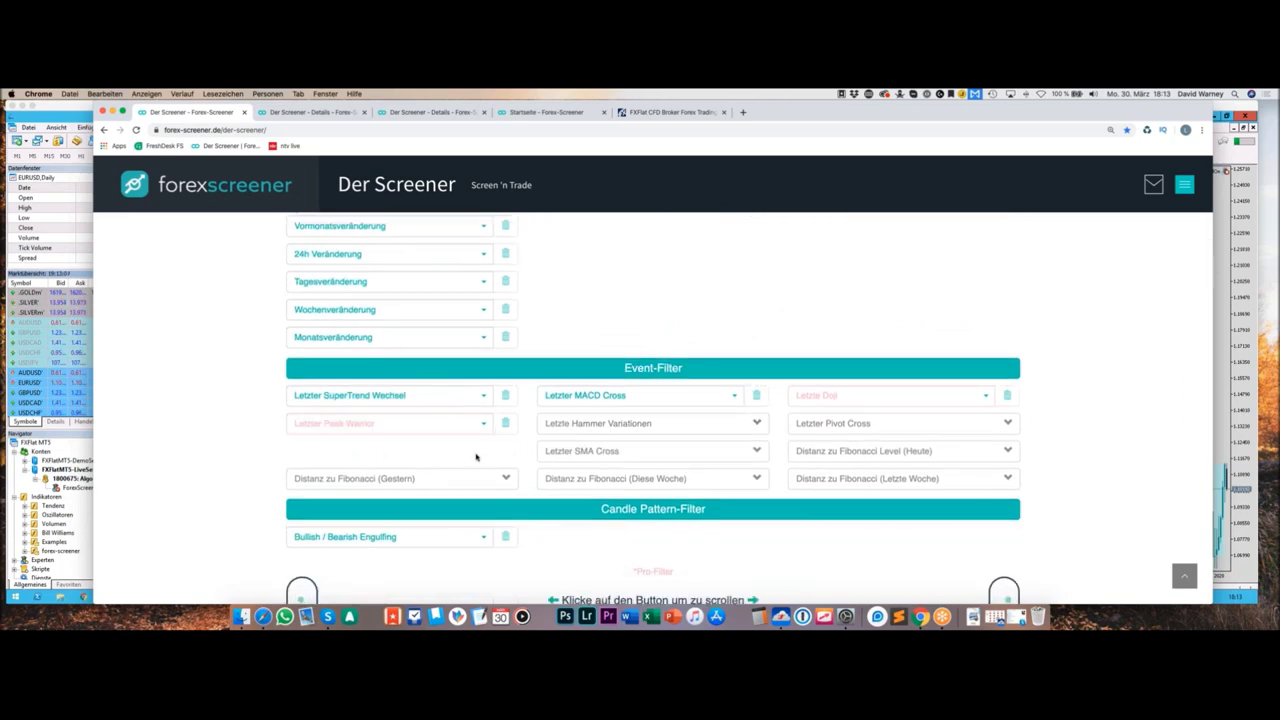
{"action": "left_click", "coordinate": [467, 399]}
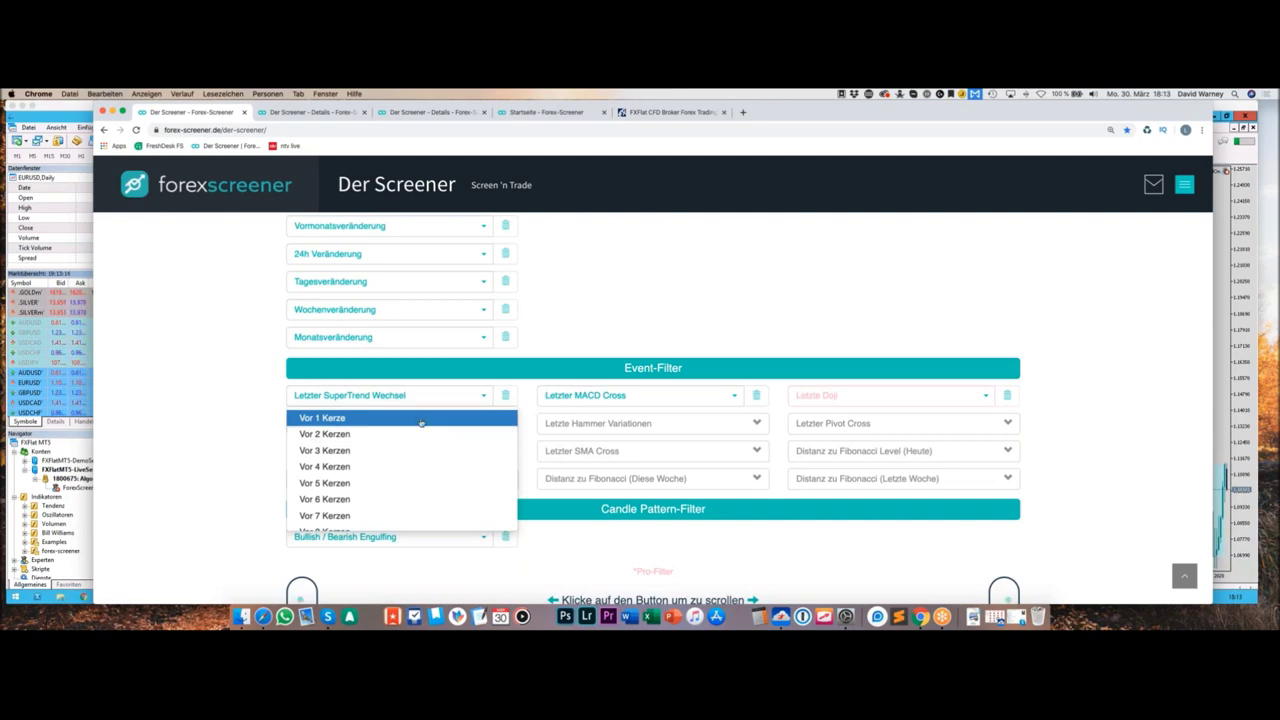
{"action": "left_click", "coordinate": [422, 418]}
{"action": "scroll", "coordinate": [209, 463], "scroll_direction": "down", "scroll_amount": 5}
{"action": "scroll", "coordinate": [210, 463], "scroll_direction": "down", "scroll_amount": 2}
{"action": "scroll", "coordinate": [224, 474], "scroll_direction": "down", "scroll_amount": 3}
{"action": "scroll", "coordinate": [224, 474], "scroll_direction": "down", "scroll_amount": 5}
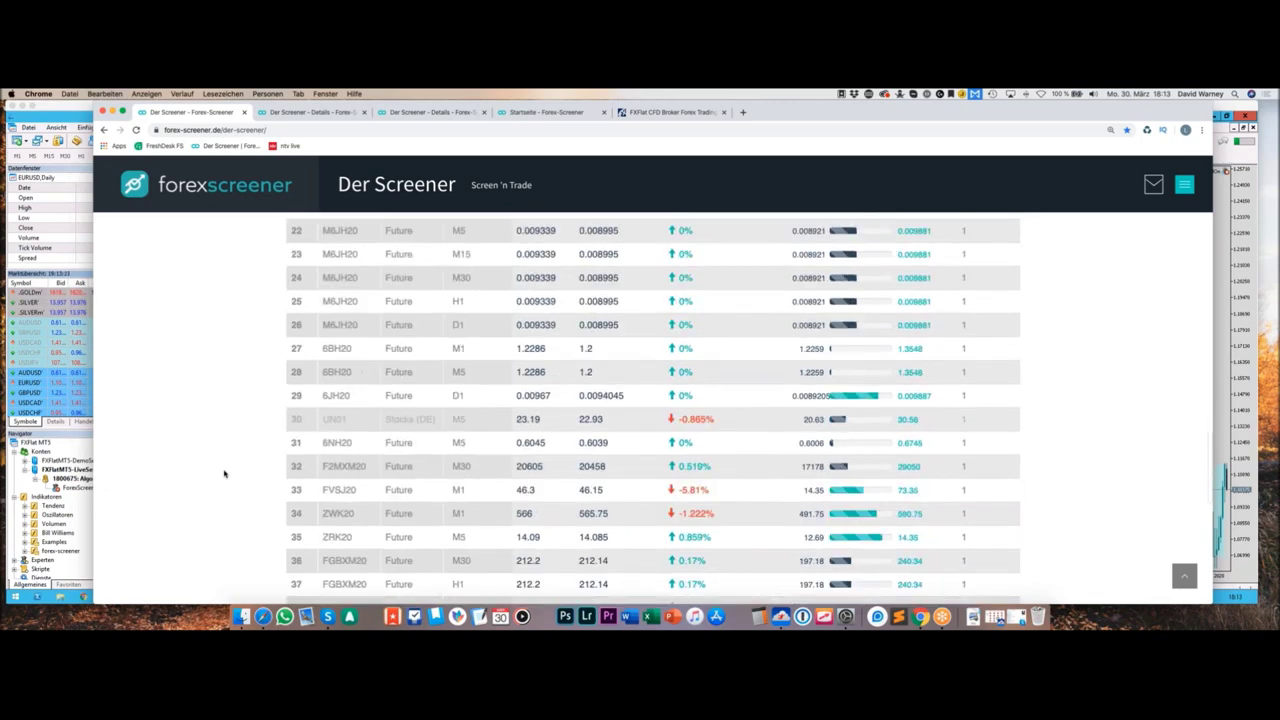
Step: Restrict the Asset-Kategorie filter to Stocks (US) in the Basic-Filter section
{"action": "scroll", "coordinate": [224, 474], "scroll_direction": "up", "scroll_amount": 15}
{"action": "scroll", "coordinate": [229, 477], "scroll_direction": "down", "scroll_amount": 2}
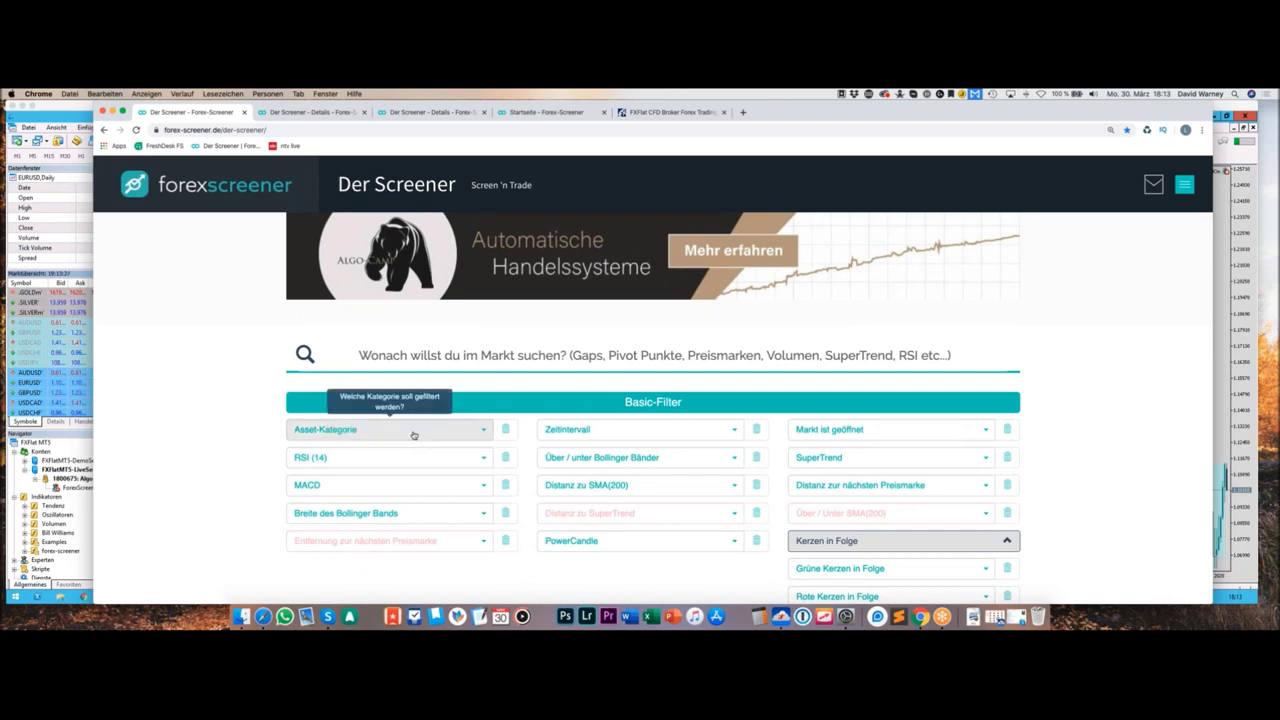
{"action": "left_click", "coordinate": [410, 433]}
{"action": "scroll", "coordinate": [354, 489], "scroll_direction": "down", "scroll_amount": 1}
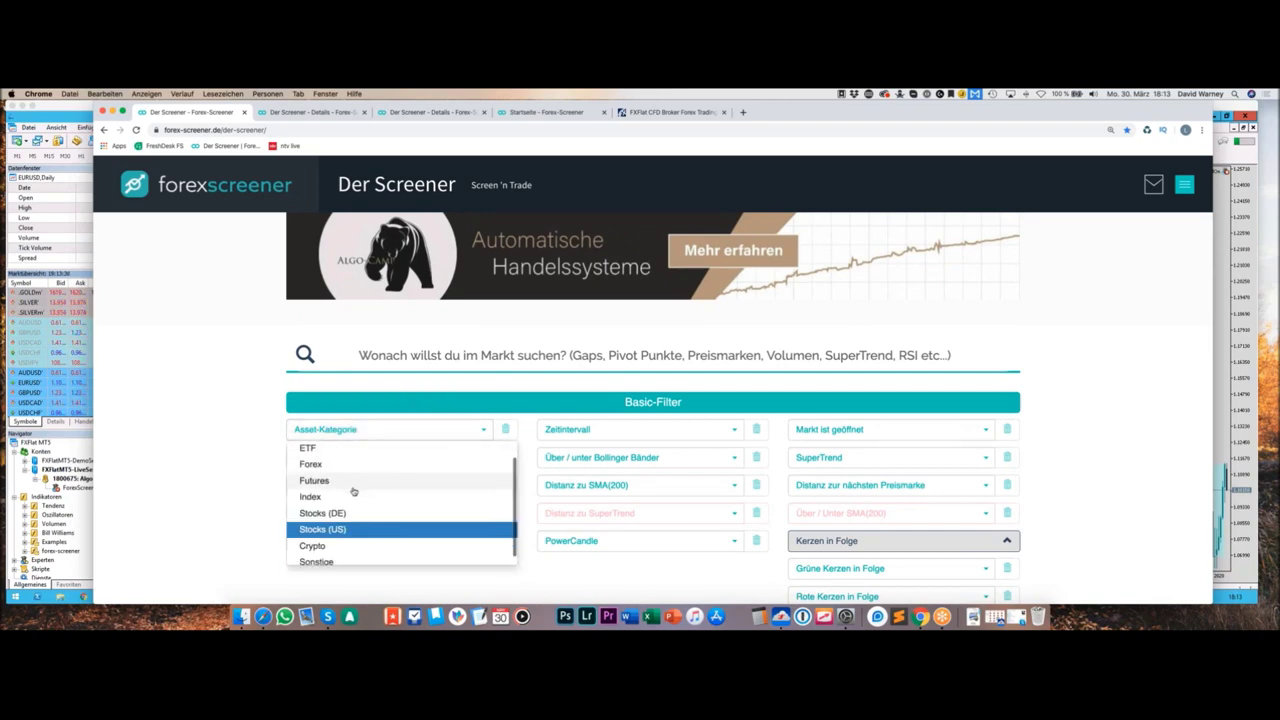
{"action": "left_click", "coordinate": [366, 524]}
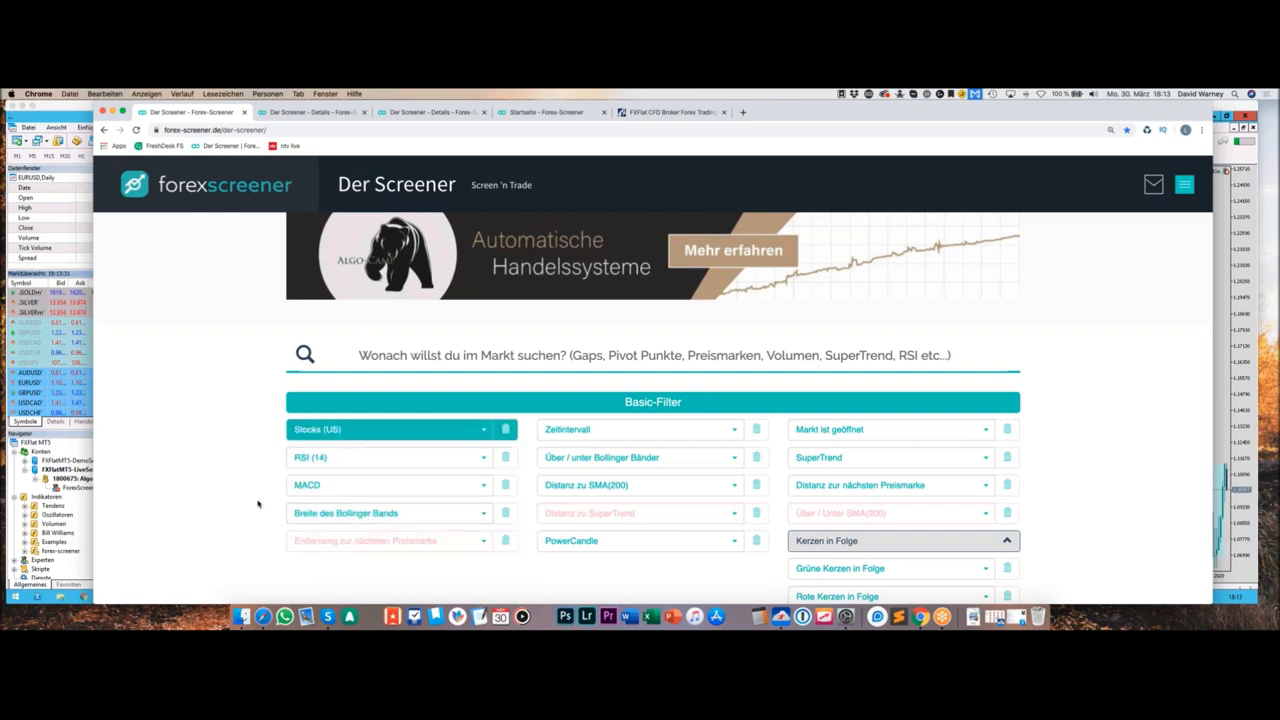
Step: Check the filtered US stocks in the results table and open the details of the ADBE M5 entry
{"action": "scroll", "coordinate": [257, 503], "scroll_direction": "down", "scroll_amount": 1}
{"action": "scroll", "coordinate": [257, 503], "scroll_direction": "down", "scroll_amount": 10}
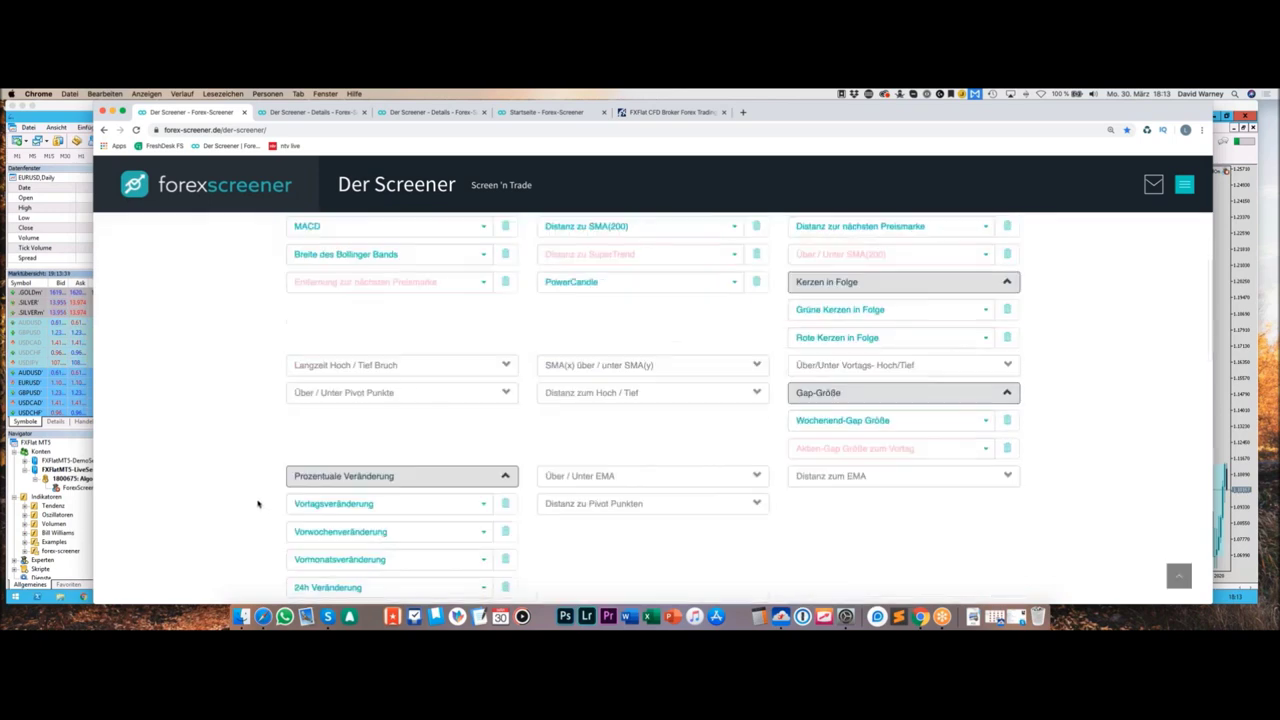
{"action": "scroll", "coordinate": [257, 503], "scroll_direction": "up", "scroll_amount": 5}
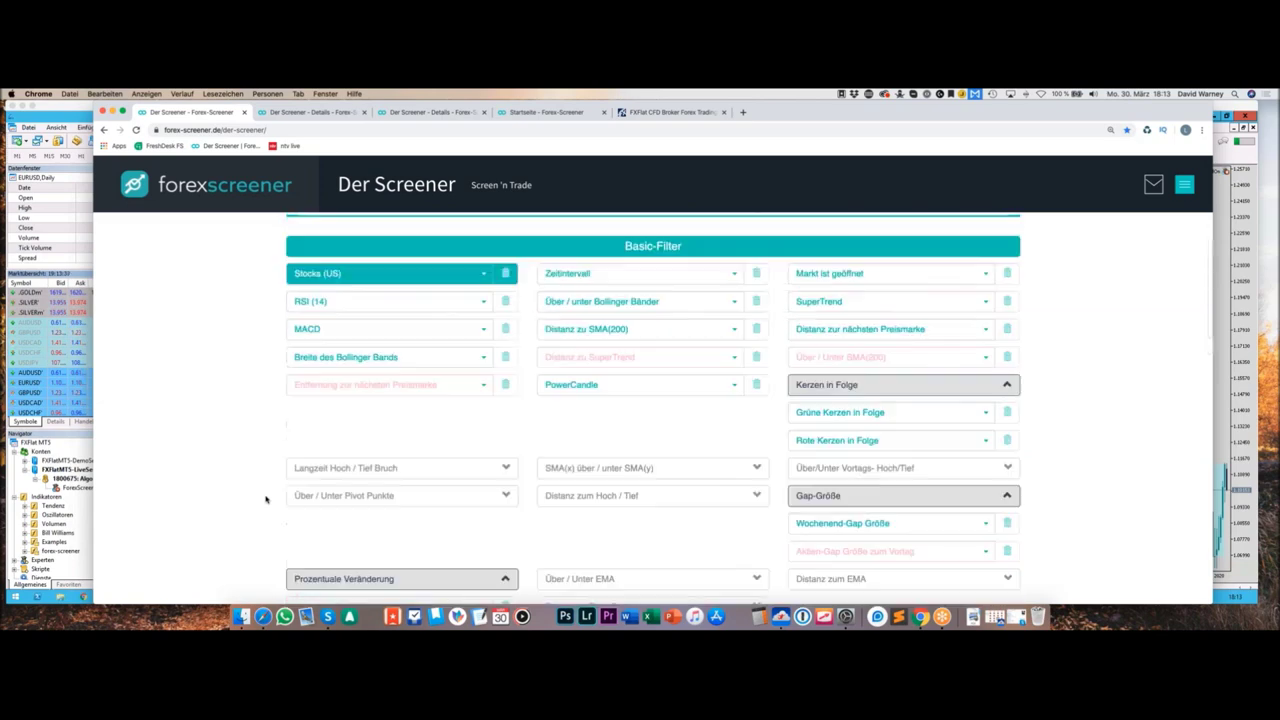
{"action": "scroll", "coordinate": [341, 303], "scroll_direction": "down", "scroll_amount": 2}
{"action": "scroll", "coordinate": [341, 303], "scroll_direction": "down", "scroll_amount": 5}
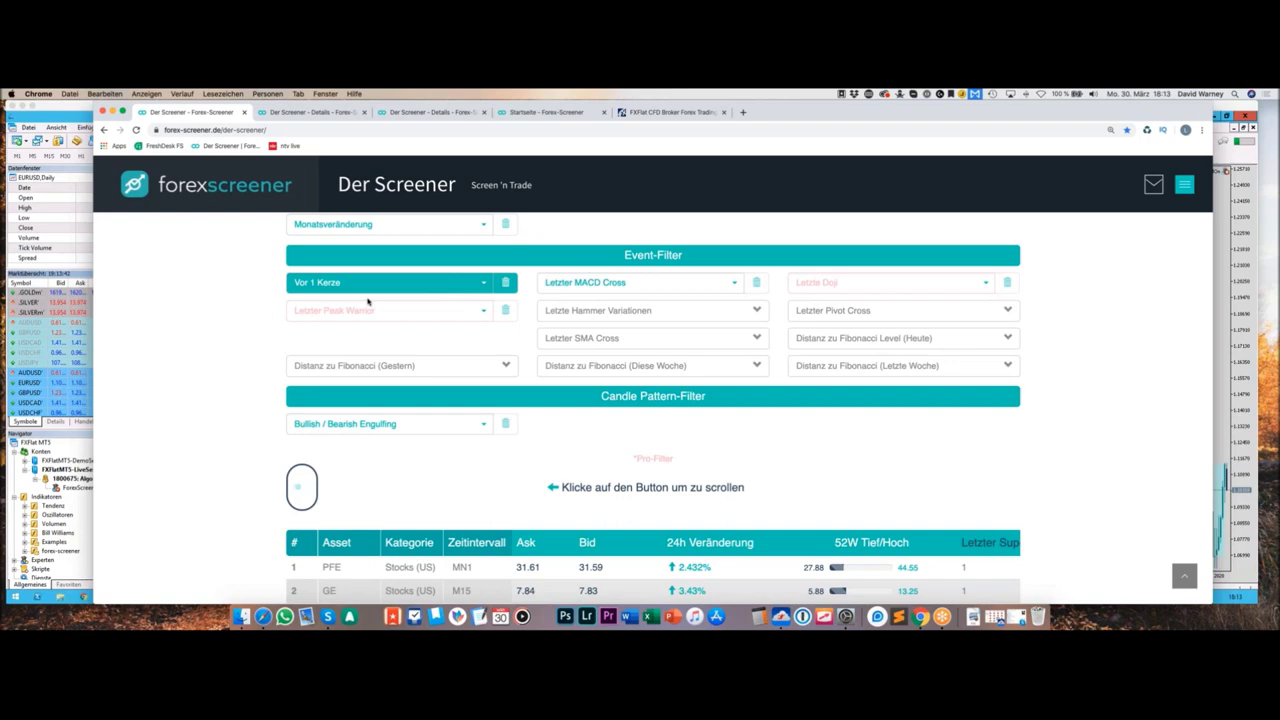
{"action": "scroll", "coordinate": [369, 295], "scroll_direction": "down", "scroll_amount": 5}
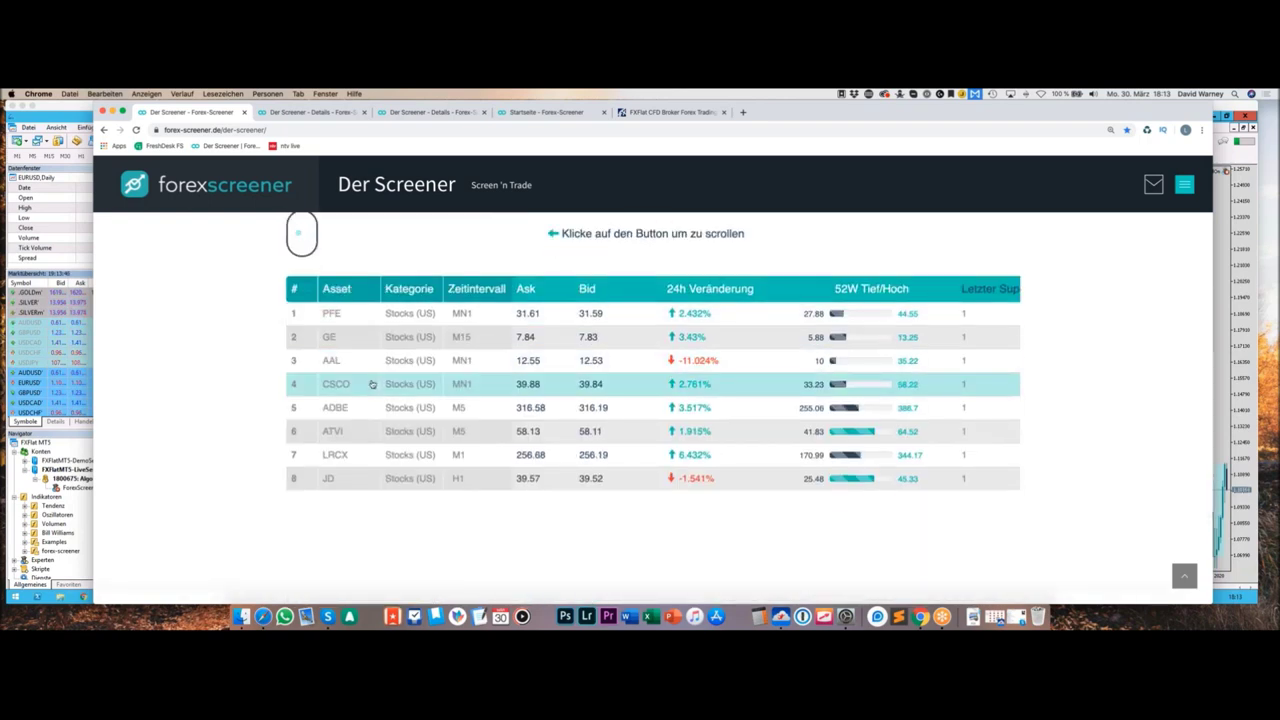
{"action": "left_click", "coordinate": [391, 408]}
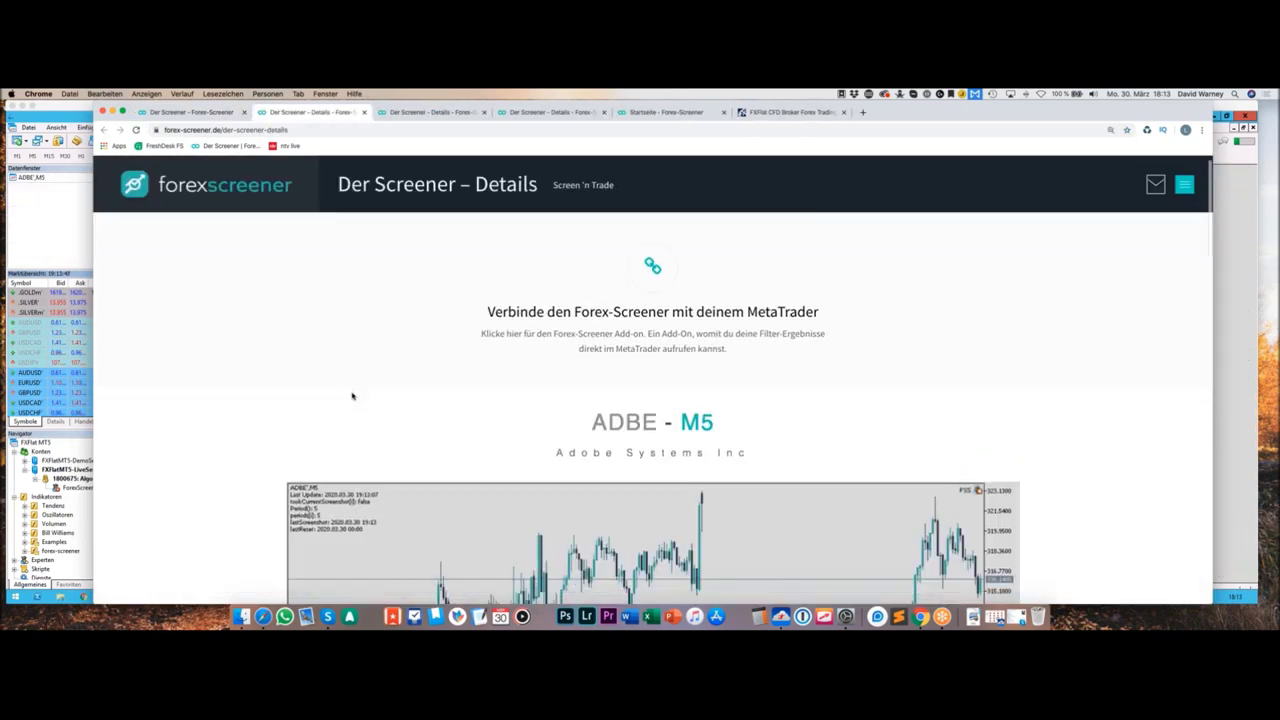
Step: Examine the ADBE M5 chart and the Aktuelle Asset Werte table on the details page
{"action": "scroll", "coordinate": [351, 394], "scroll_direction": "down", "scroll_amount": 3}
{"action": "scroll", "coordinate": [351, 397], "scroll_direction": "down", "scroll_amount": 1}
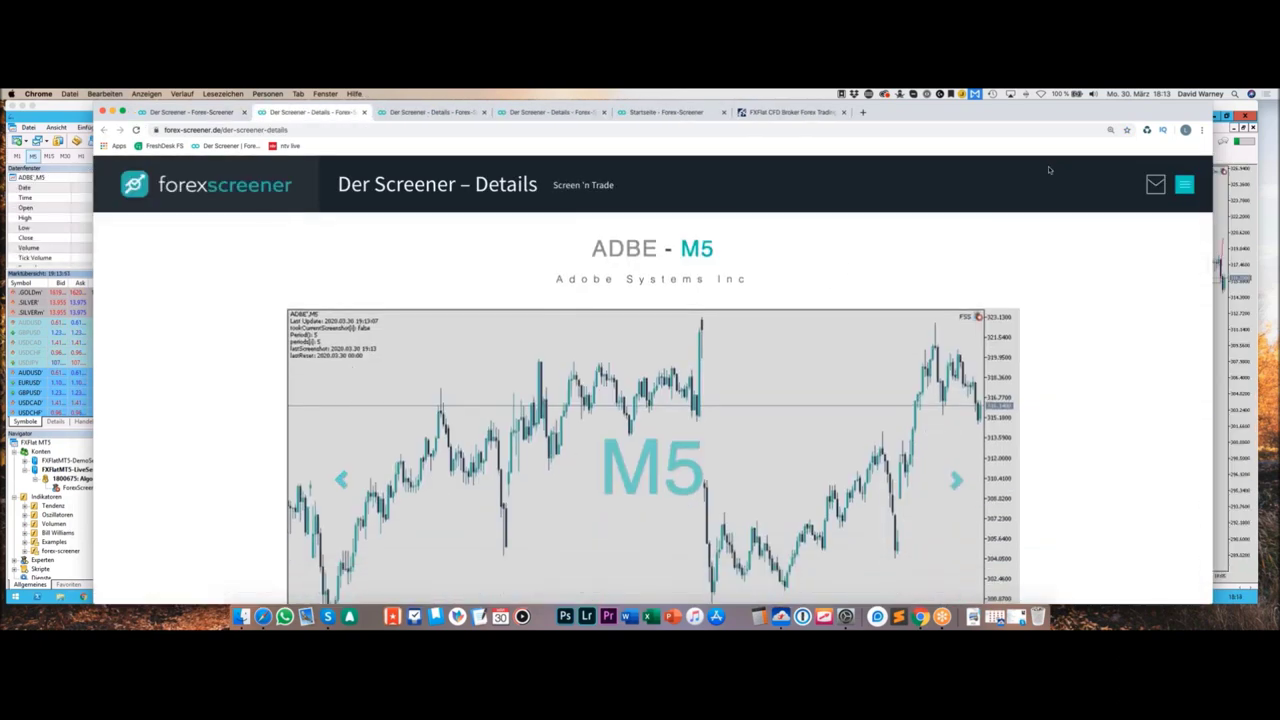
{"action": "scroll", "coordinate": [975, 268], "scroll_direction": "down", "scroll_amount": 1}
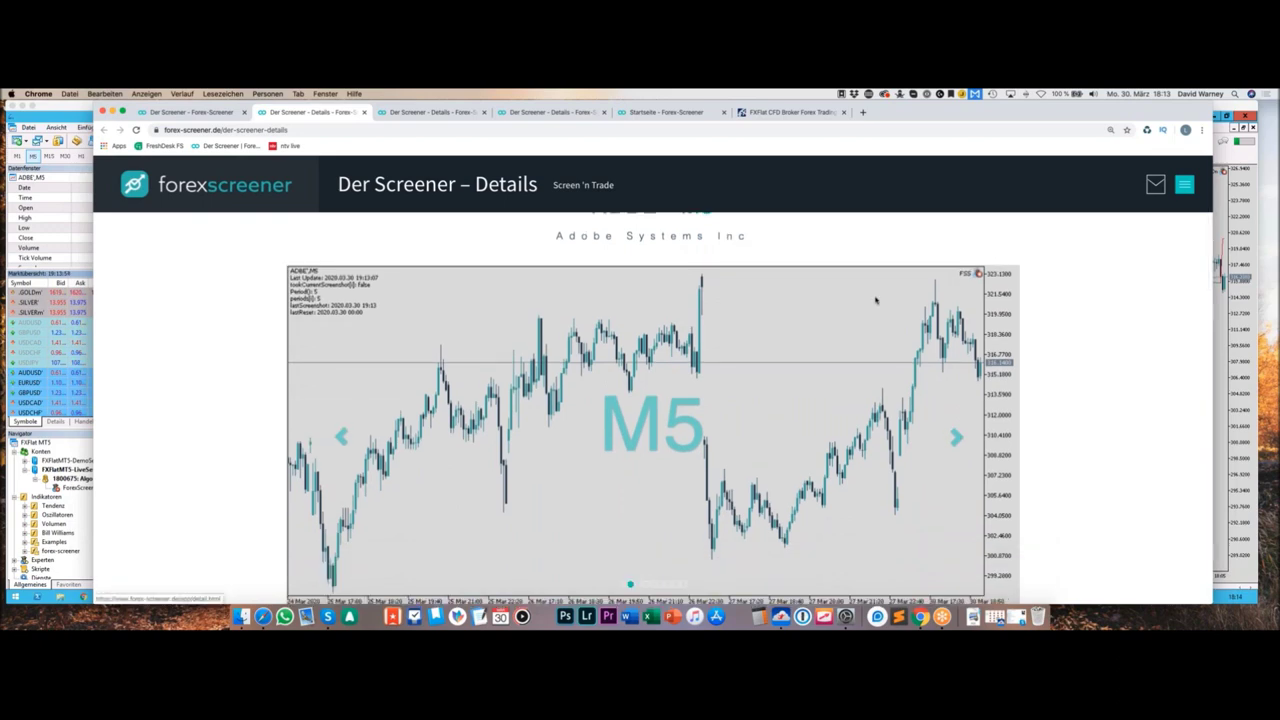
{"action": "scroll", "coordinate": [875, 298], "scroll_direction": "down", "scroll_amount": 4}
{"action": "scroll", "coordinate": [876, 299], "scroll_direction": "down", "scroll_amount": 4}
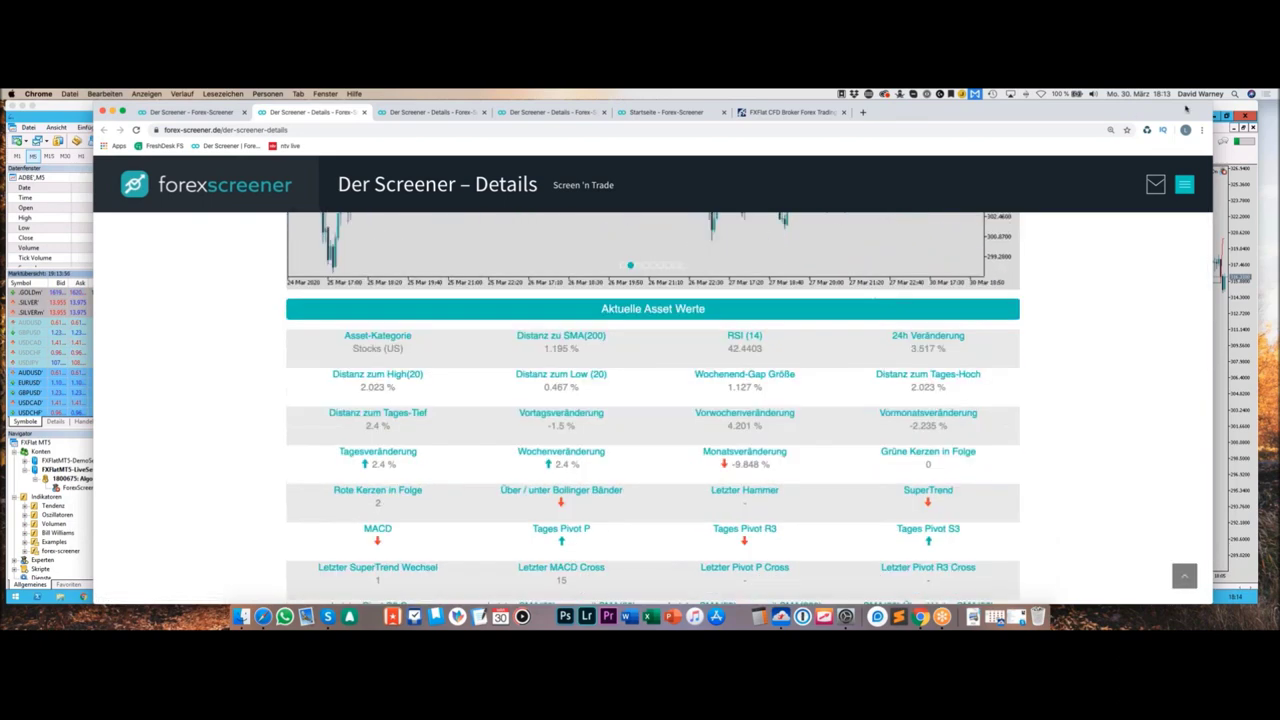
Step: Switch to the MetaTrader 5 terminal and enlarge the ADBE M5 chart to inspect its latest candles and SuperTrend line
{"action": "left_click", "coordinate": [1224, 112]}
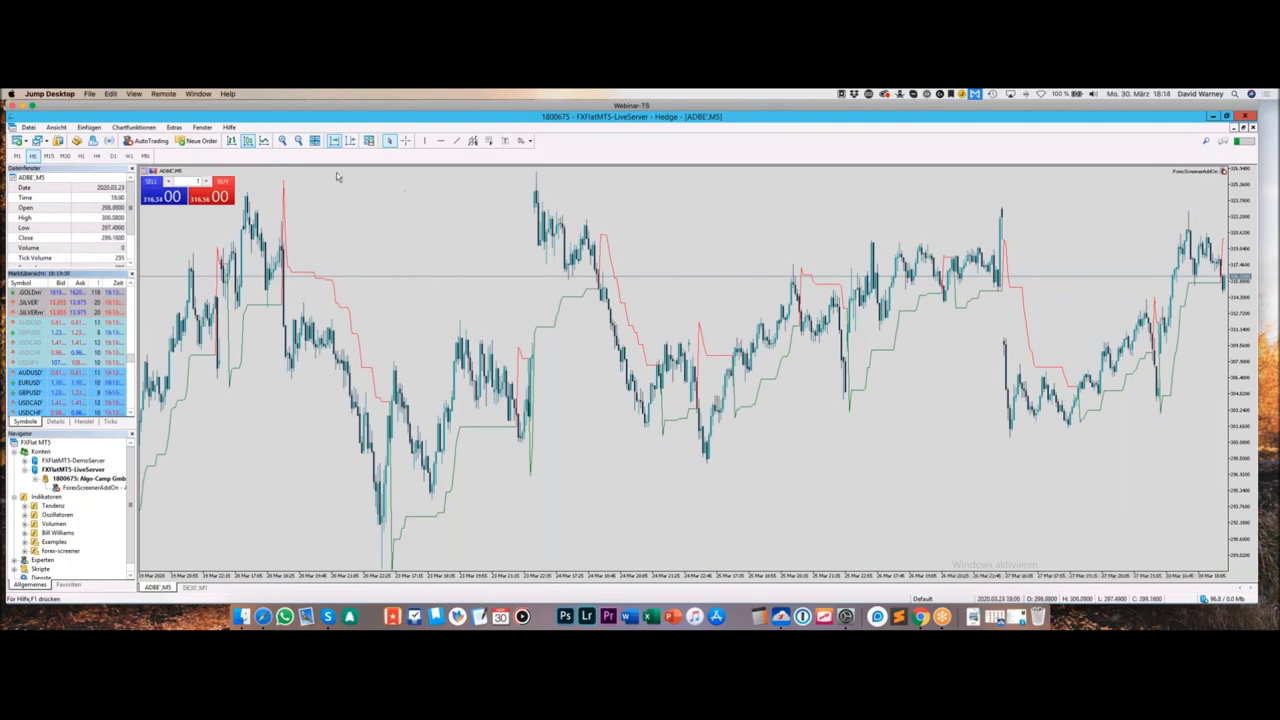
{"action": "left_click", "coordinate": [284, 141]}
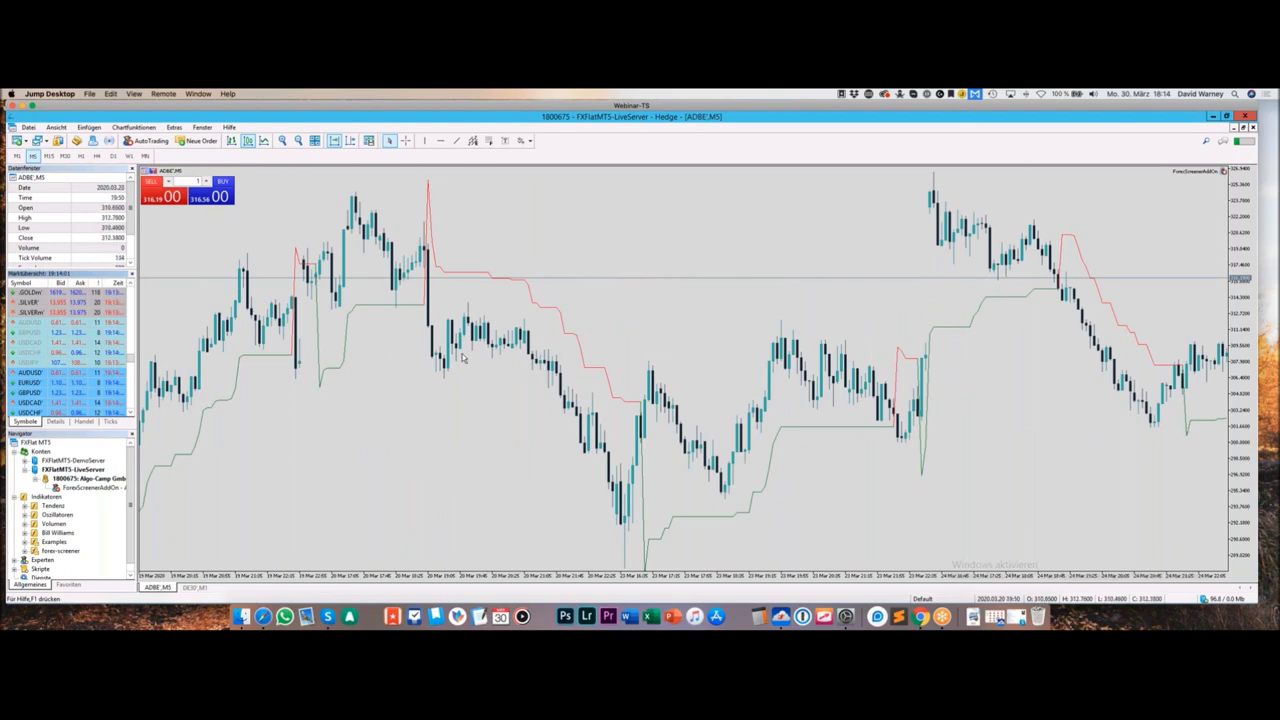
{"action": "scroll", "coordinate": [463, 357], "scroll_direction": "down", "scroll_amount": 5}
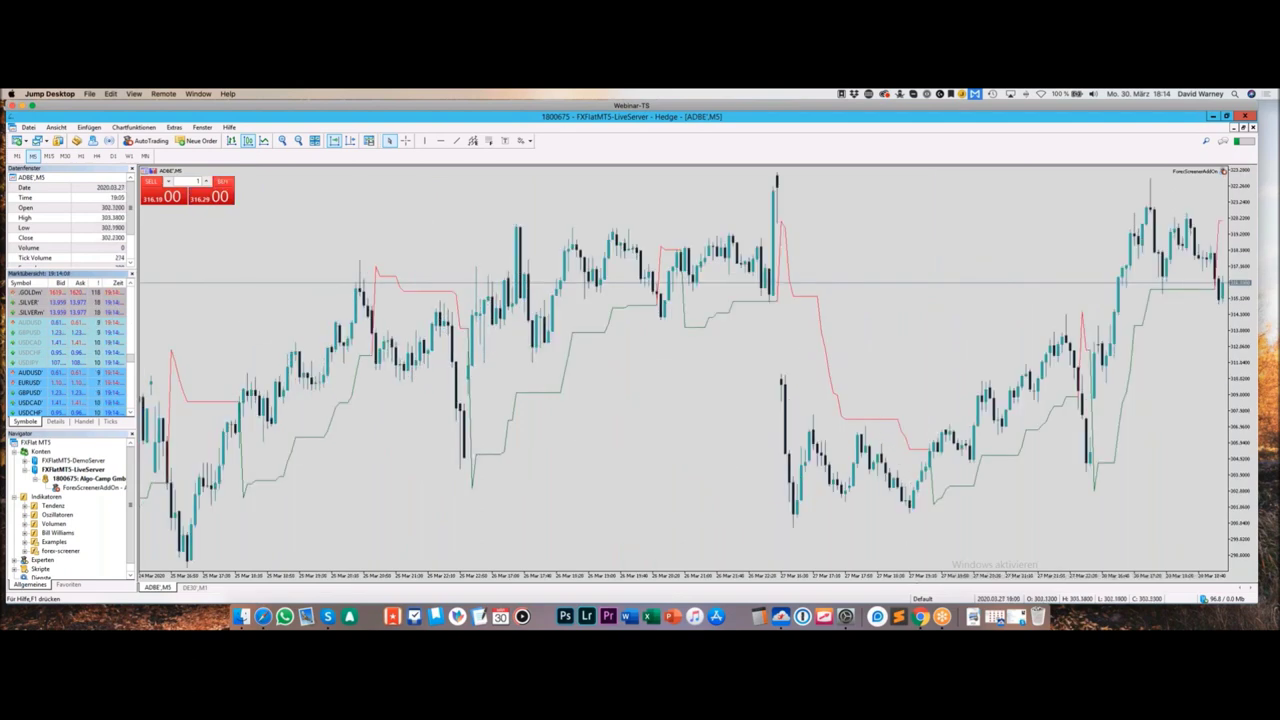
Step: Switch back to Chrome, return from the ADBE details to the screener and remove the Letzter SuperTrend Wechsel filter
{"action": "left_click", "coordinate": [920, 616]}
{"action": "scroll", "coordinate": [371, 338], "scroll_direction": "up", "scroll_amount": 2}
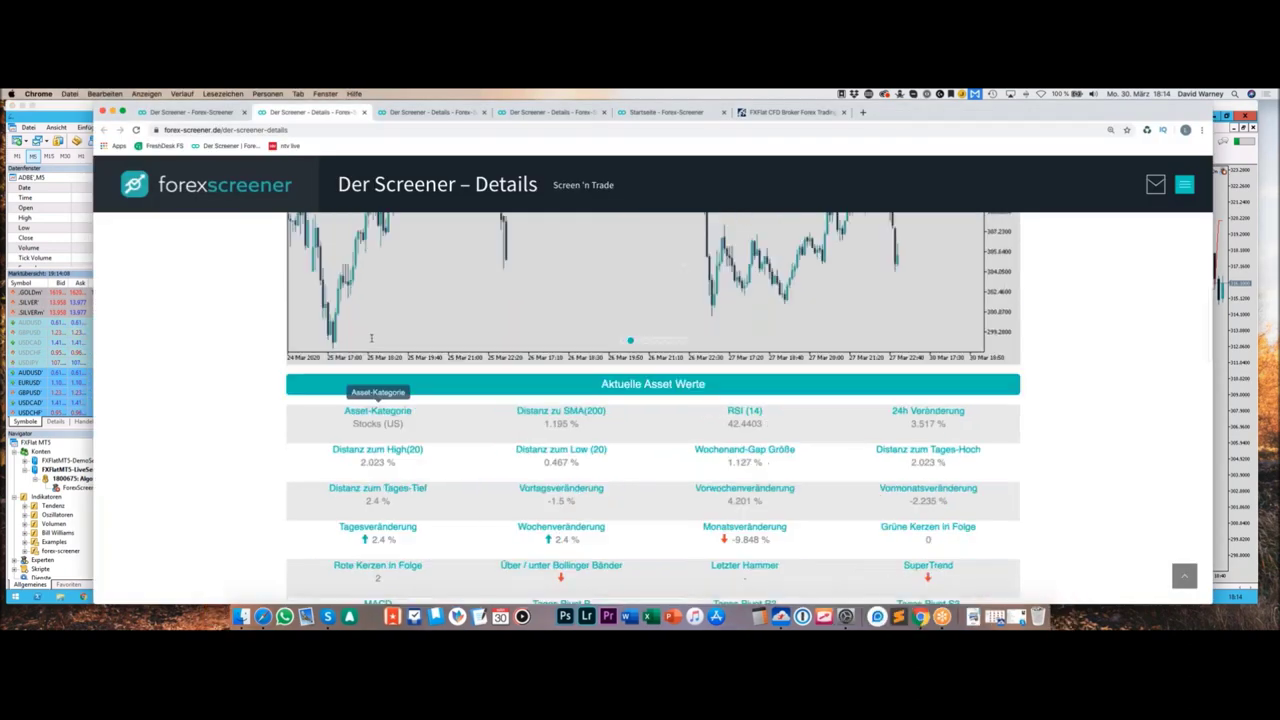
{"action": "scroll", "coordinate": [371, 338], "scroll_direction": "up", "scroll_amount": 8}
{"action": "scroll", "coordinate": [371, 338], "scroll_direction": "down", "scroll_amount": 3}
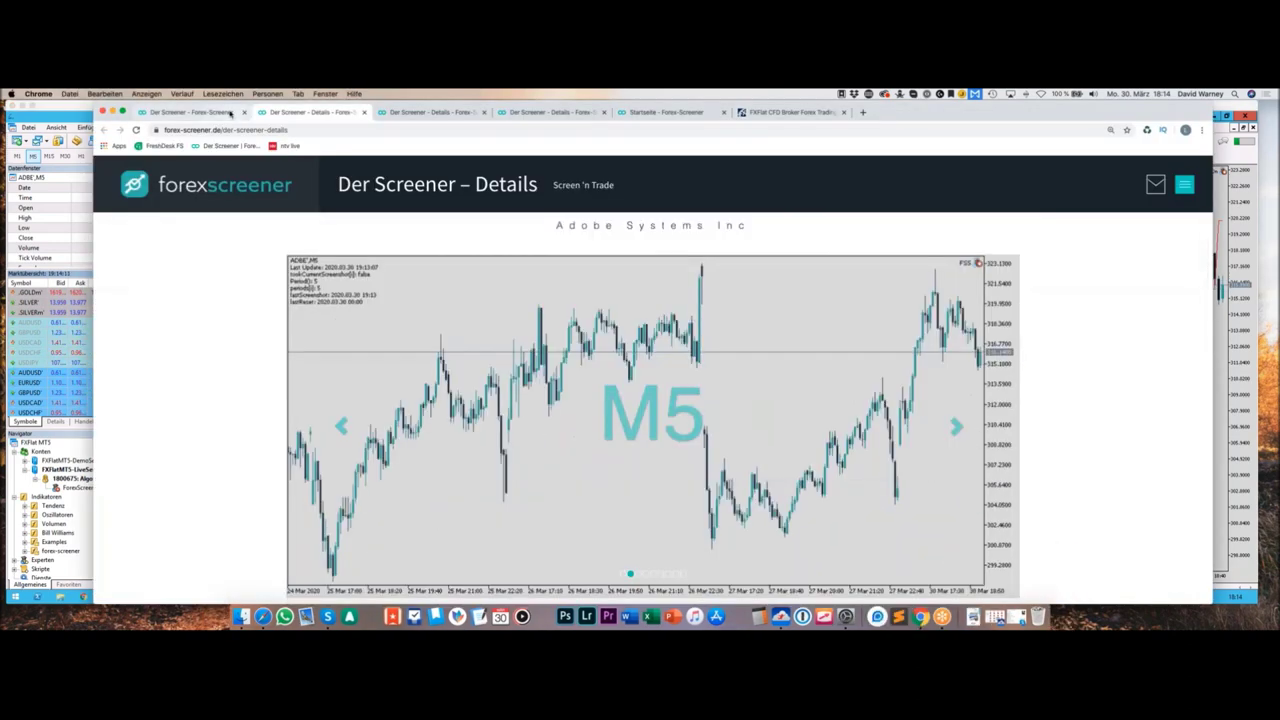
{"action": "left_click", "coordinate": [230, 113]}
{"action": "scroll", "coordinate": [677, 396], "scroll_direction": "up", "scroll_amount": 5}
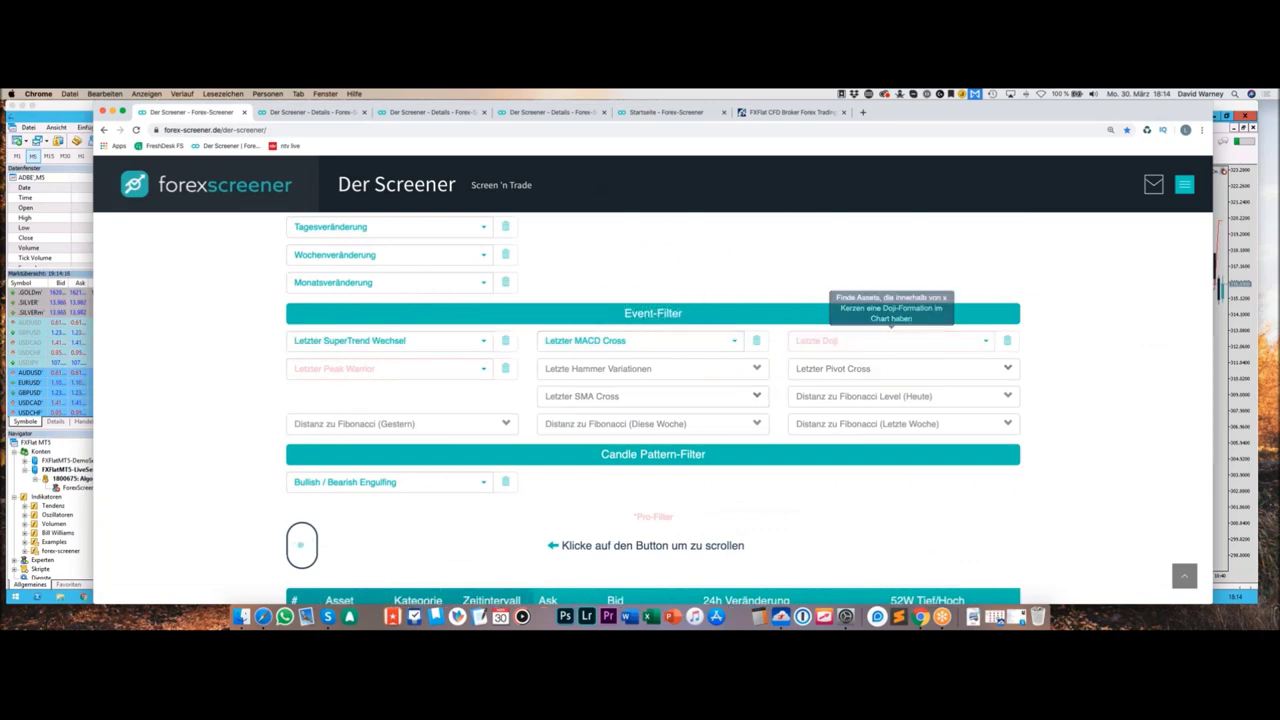
Step: Expand the Letzte Hammer Variationen group and view the candle options of the Letzte Doji and Letzter Shooting Star filters
{"action": "left_click", "coordinate": [876, 346]}
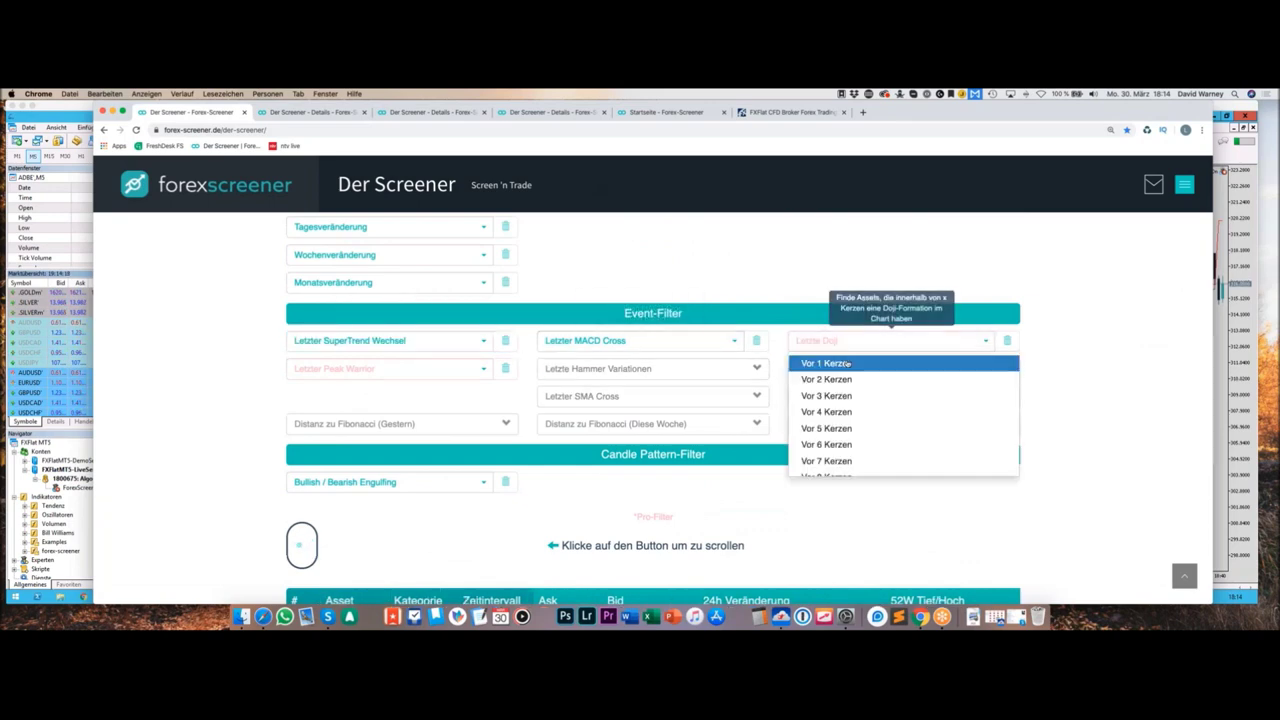
{"action": "left_click", "coordinate": [756, 369]}
{"action": "mouse_move", "coordinate": [672, 428]}
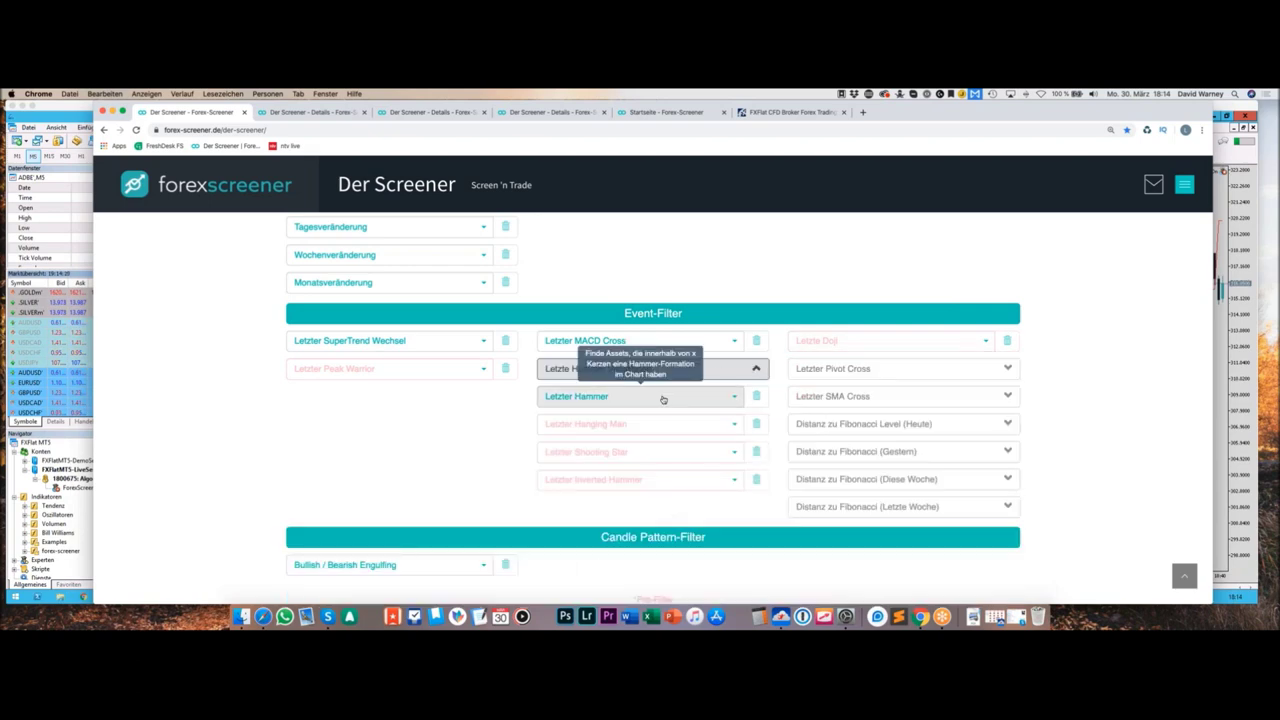
{"action": "left_click", "coordinate": [672, 458]}
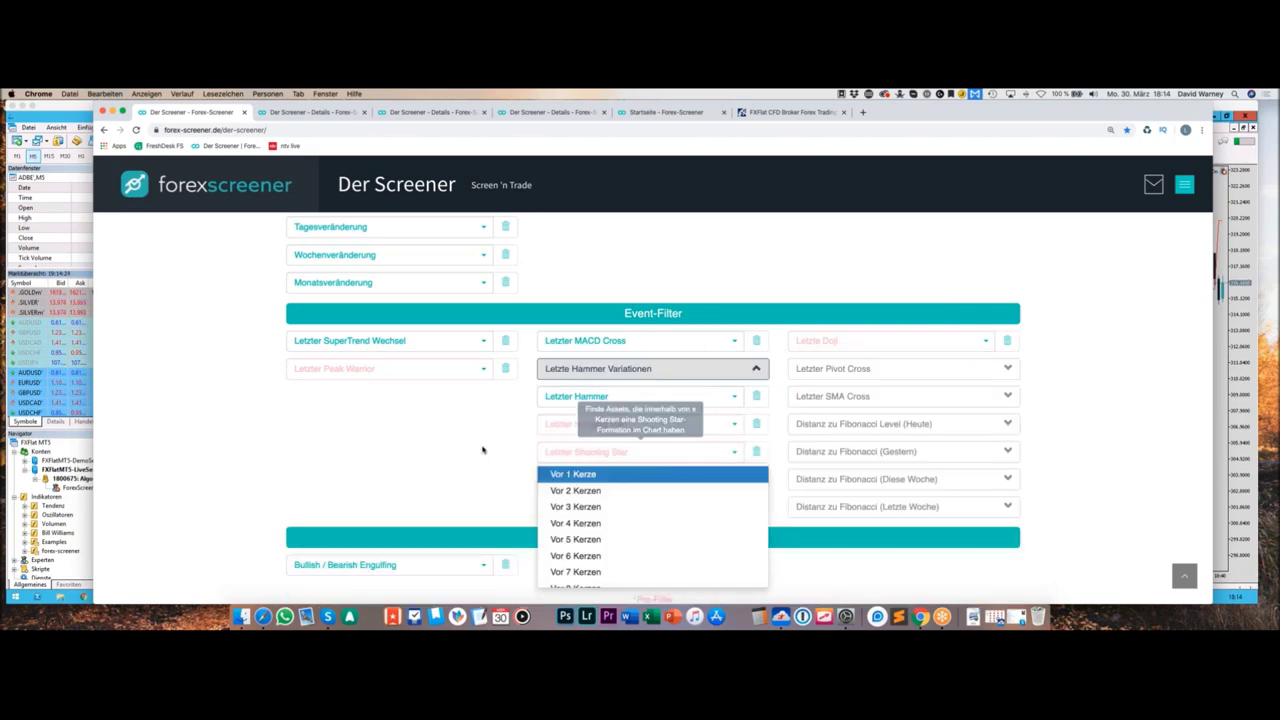
{"action": "scroll", "coordinate": [621, 533], "scroll_direction": "down", "scroll_amount": 2}
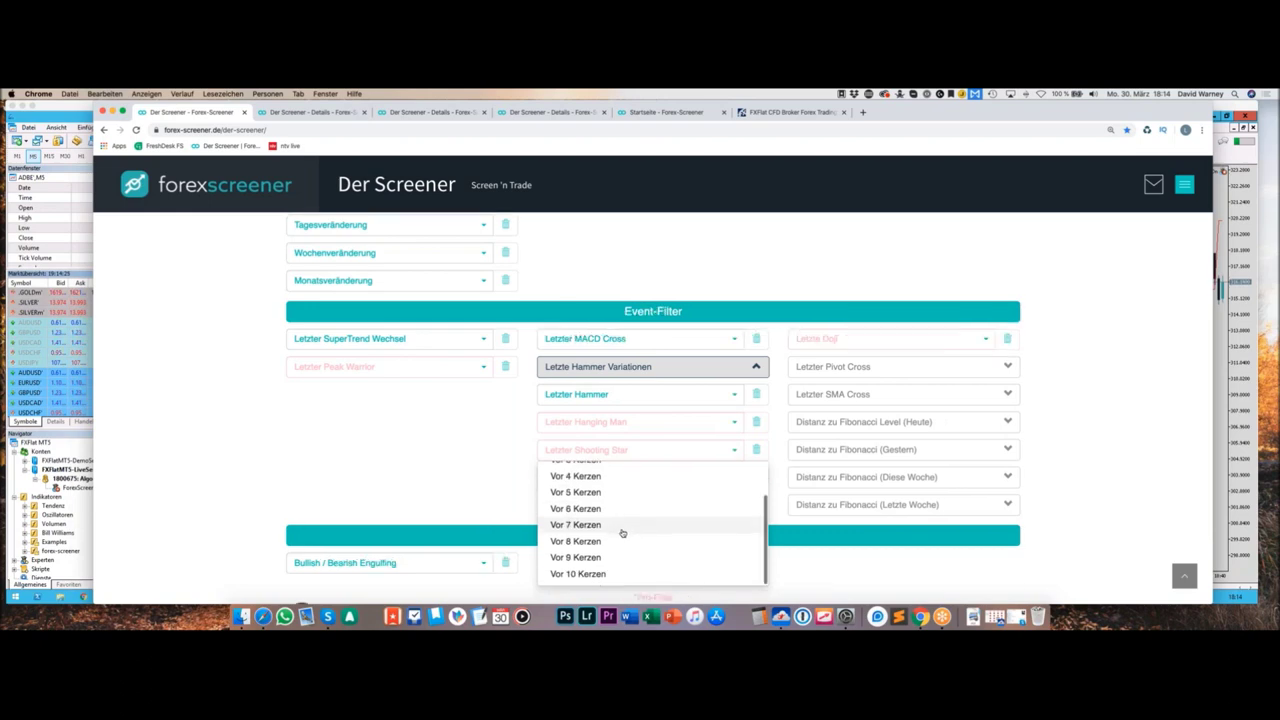
{"action": "scroll", "coordinate": [621, 533], "scroll_direction": "down", "scroll_amount": 1}
{"action": "left_click", "coordinate": [508, 468]}
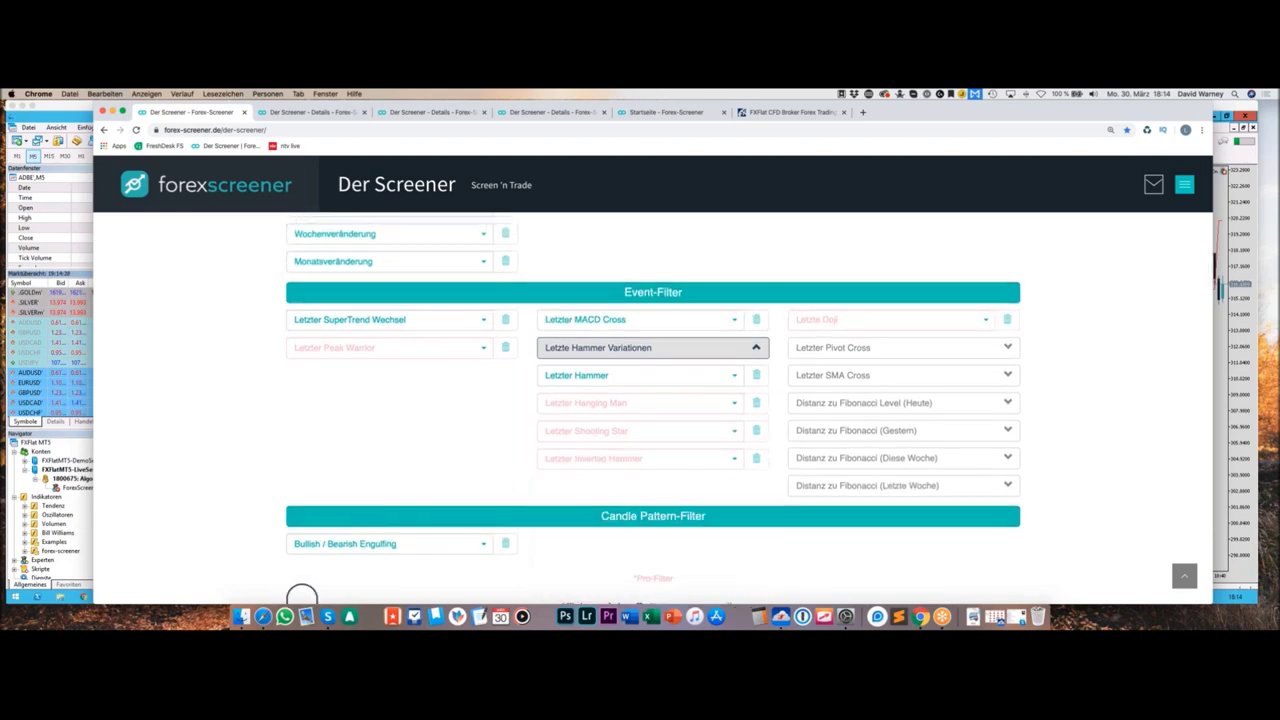
Step: Filter Letzte Doji to Vor 1 Kerze and check the matching US stocks
{"action": "left_click", "coordinate": [890, 319]}
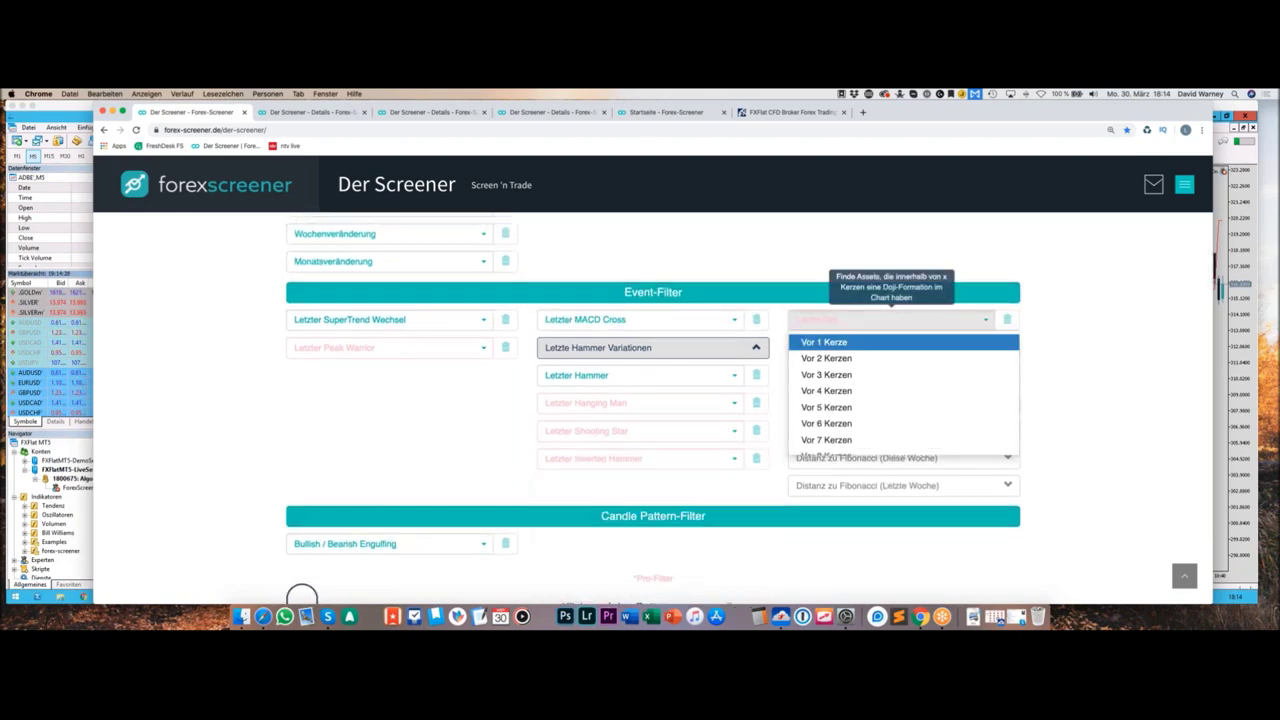
{"action": "left_click", "coordinate": [884, 343]}
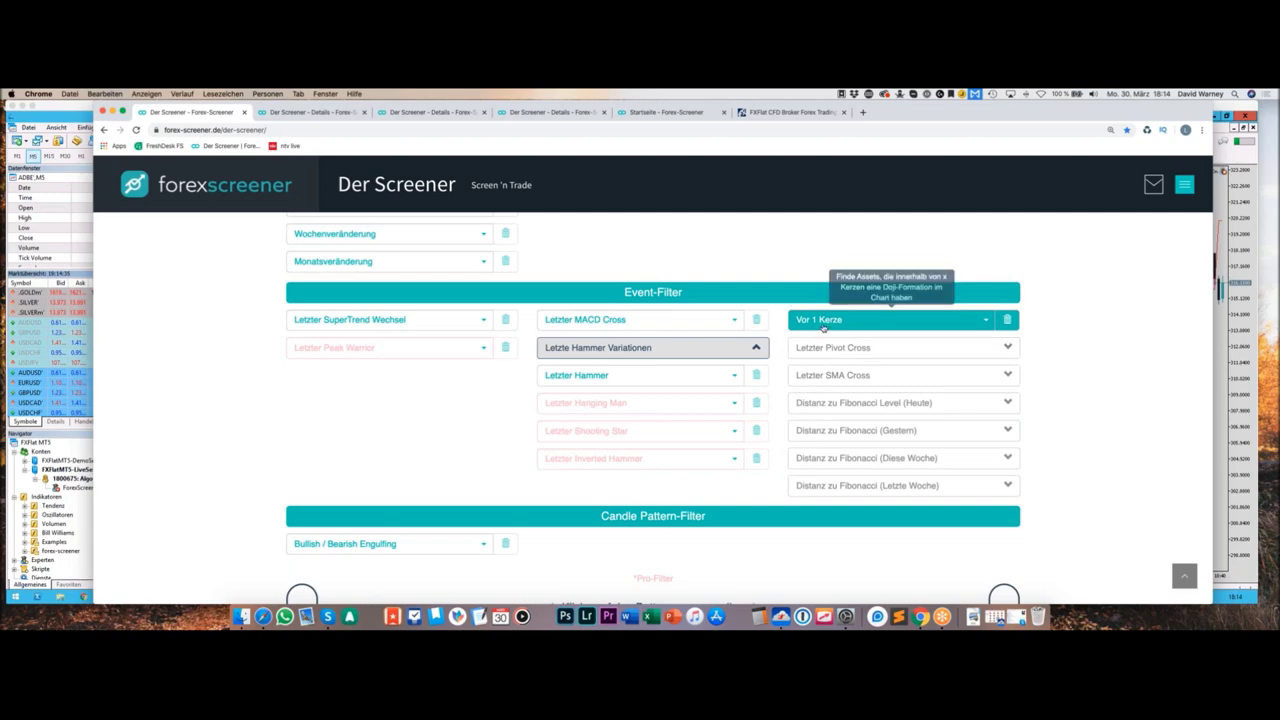
{"action": "scroll", "coordinate": [778, 386], "scroll_direction": "down", "scroll_amount": 5}
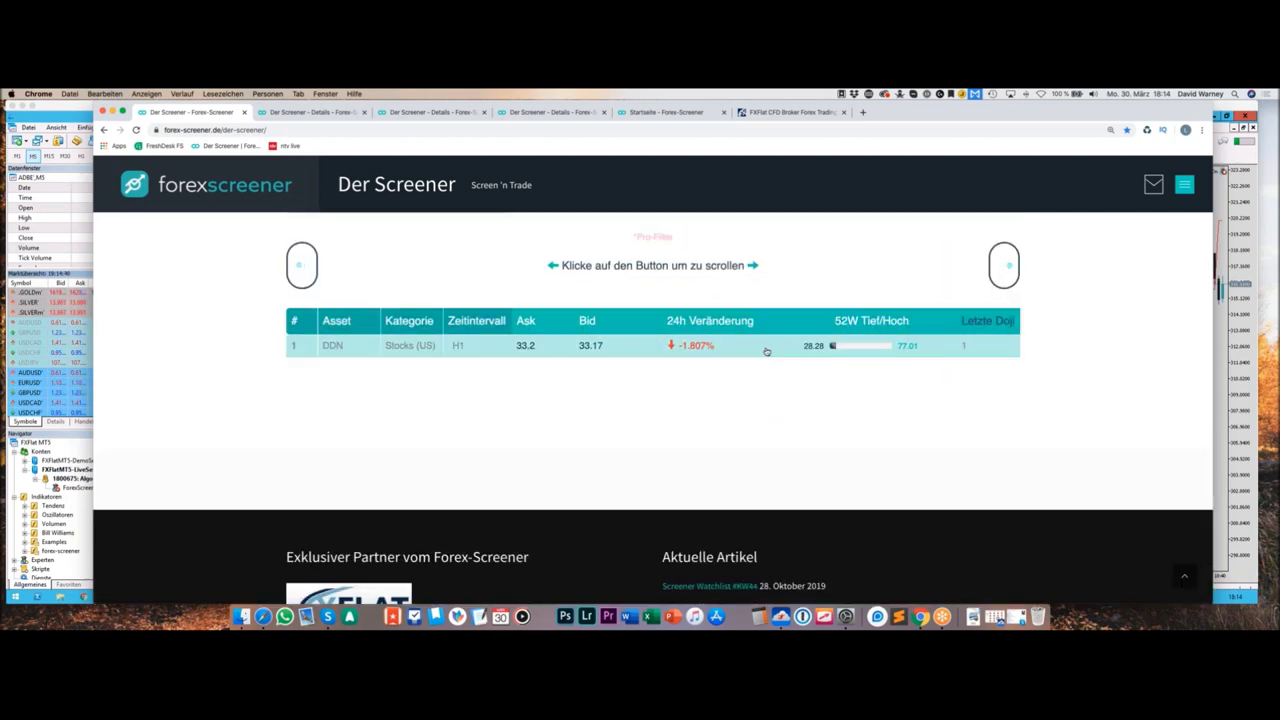
Step: Widen the Letzte Doji filter to Vor 6 Kerzen and review the matching US stocks
{"action": "scroll", "coordinate": [766, 350], "scroll_direction": "up", "scroll_amount": 4}
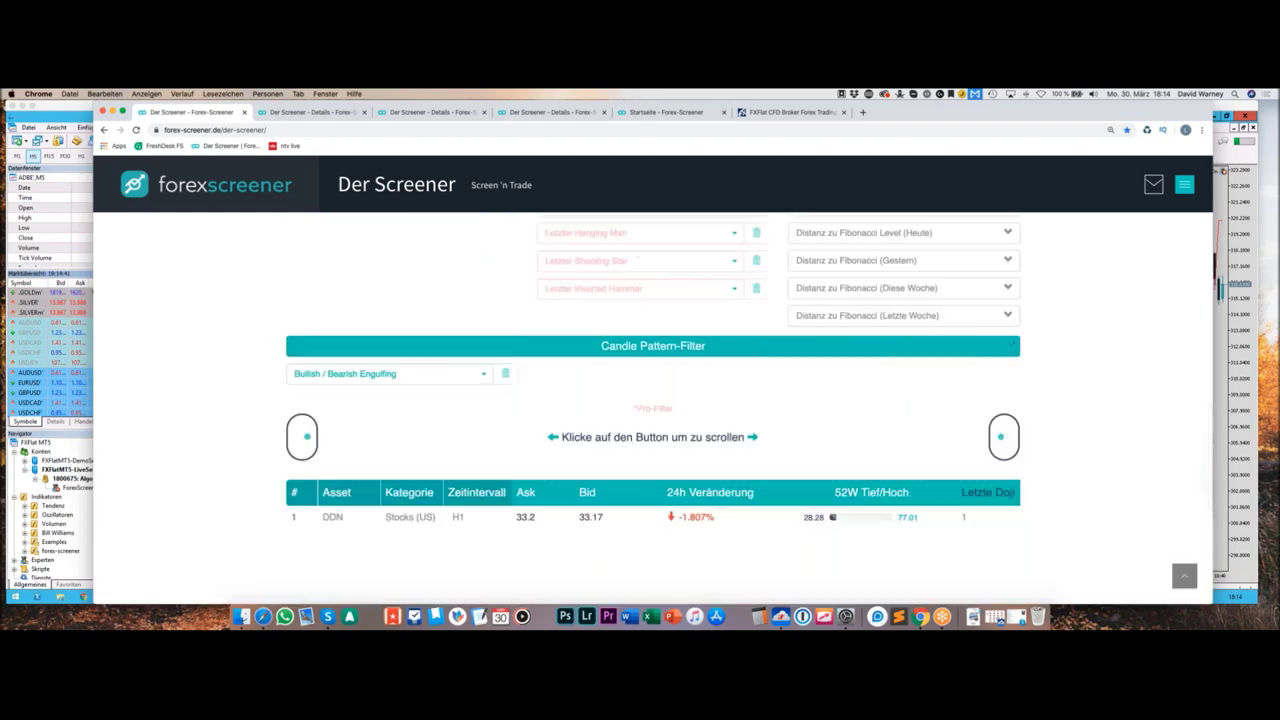
{"action": "left_click", "coordinate": [870, 263]}
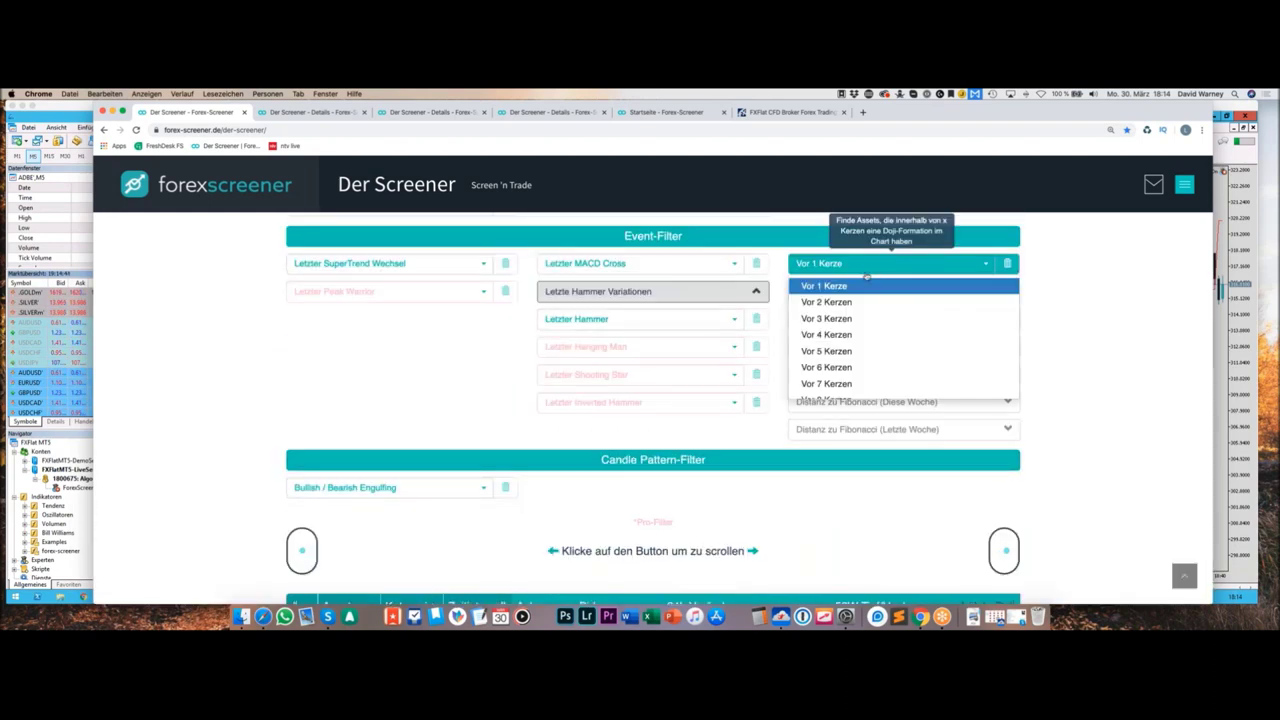
{"action": "left_click", "coordinate": [852, 367]}
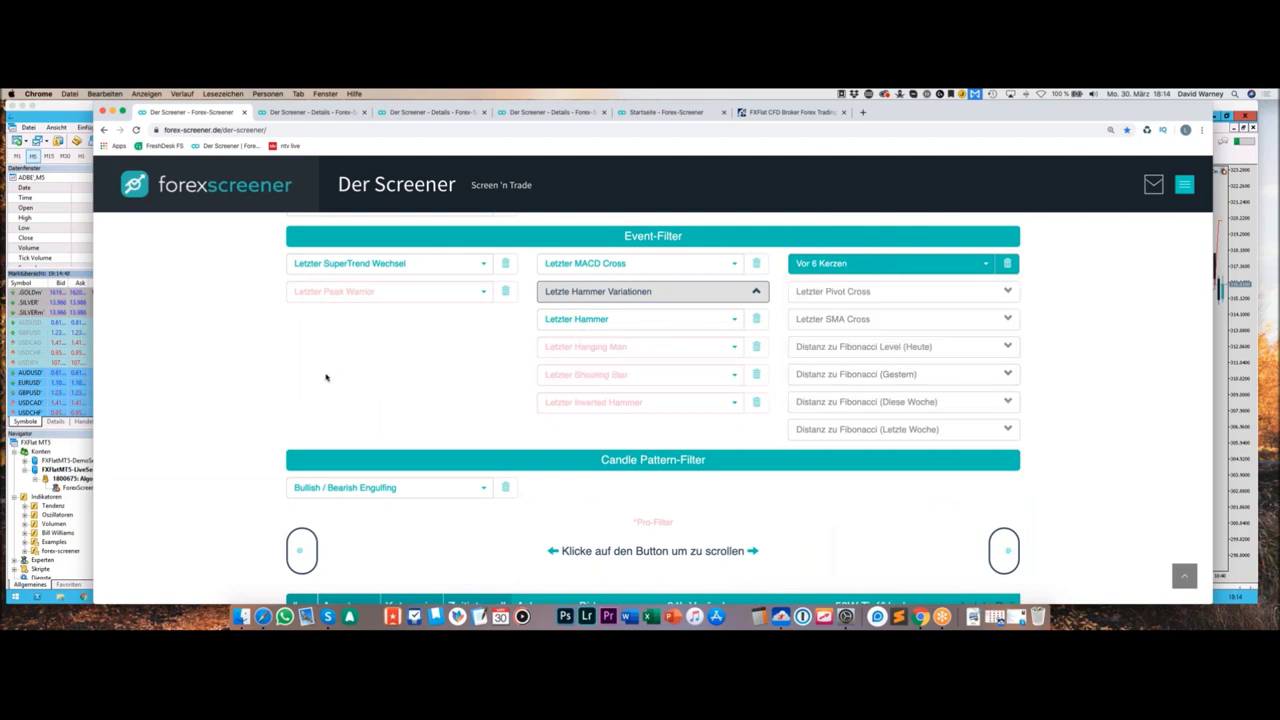
{"action": "scroll", "coordinate": [620, 350], "scroll_direction": "down", "scroll_amount": 4}
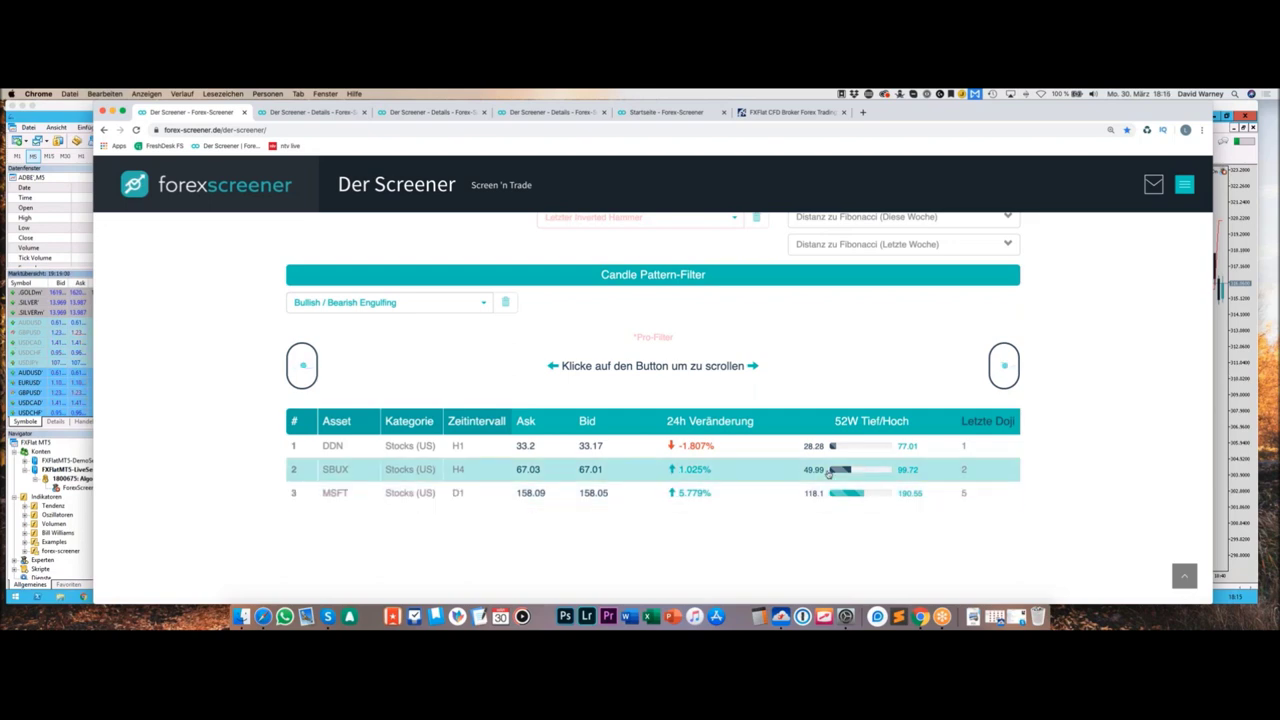
Step: Remove the Letzte Doji filter from the Event-Filter section
{"action": "scroll", "coordinate": [832, 477], "scroll_direction": "up", "scroll_amount": 2}
{"action": "scroll", "coordinate": [832, 477], "scroll_direction": "up", "scroll_amount": 3}
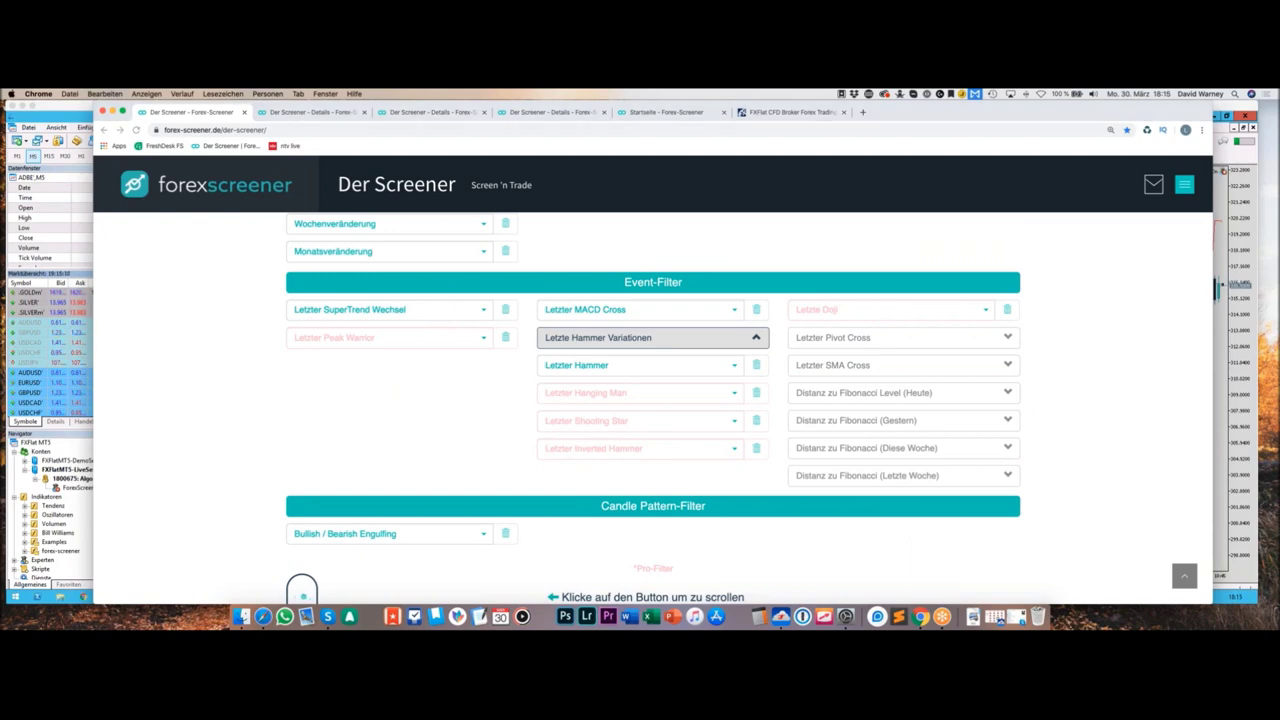
{"action": "left_click", "coordinate": [245, 451]}
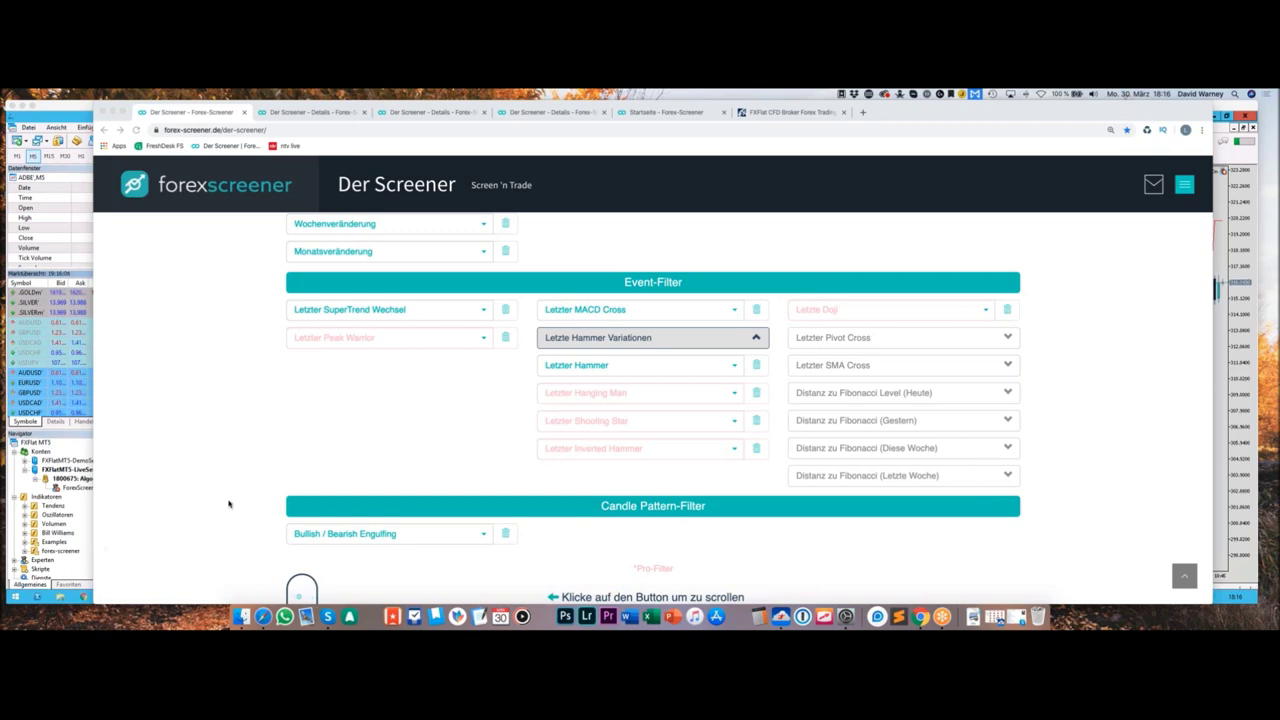
Step: Review the listed US stocks, then set the Bullish / Bearish Engulfing candle pattern filter to Bearishes Engulfing
{"action": "scroll", "coordinate": [314, 459], "scroll_direction": "down", "scroll_amount": 2}
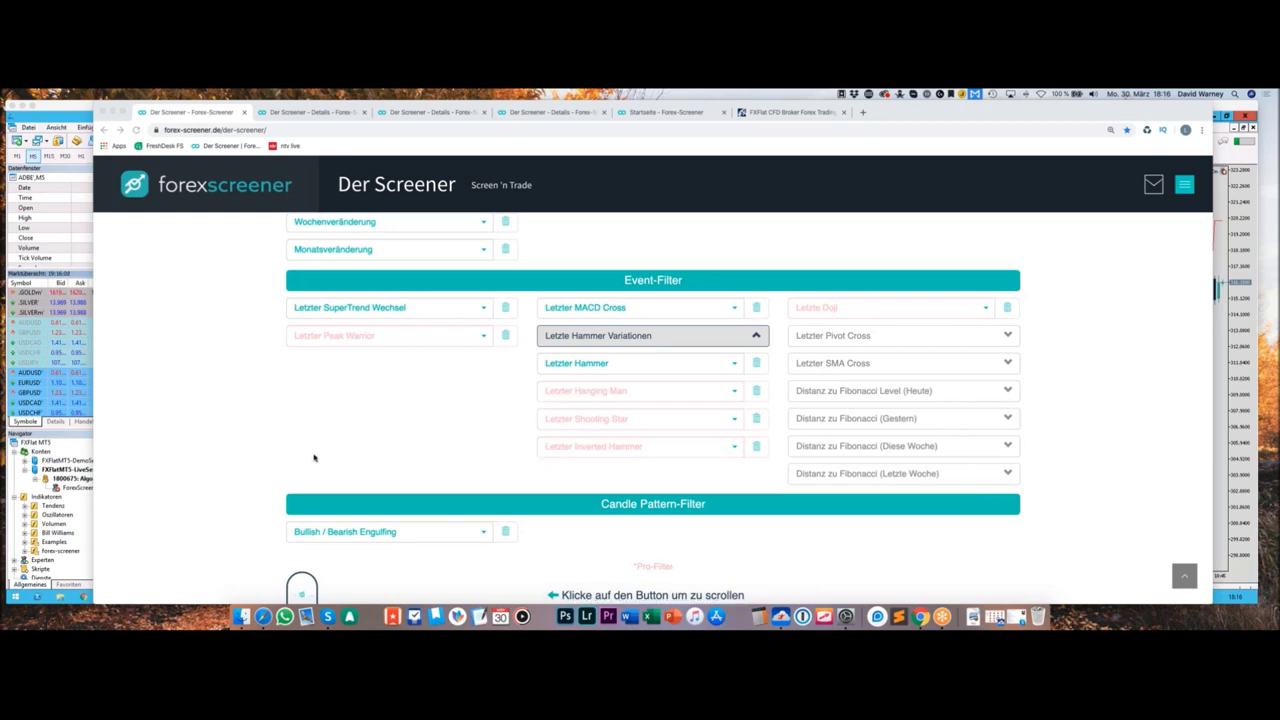
{"action": "scroll", "coordinate": [327, 448], "scroll_direction": "down", "scroll_amount": 5}
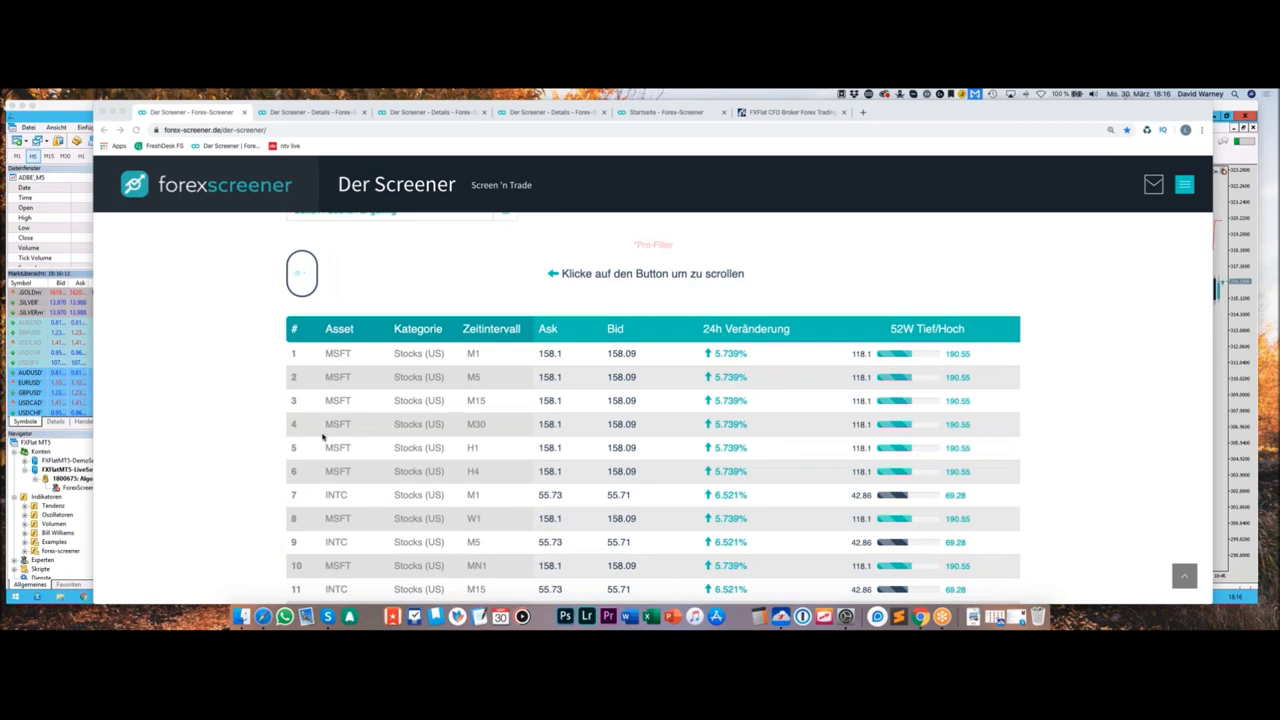
{"action": "scroll", "coordinate": [322, 436], "scroll_direction": "down", "scroll_amount": 4}
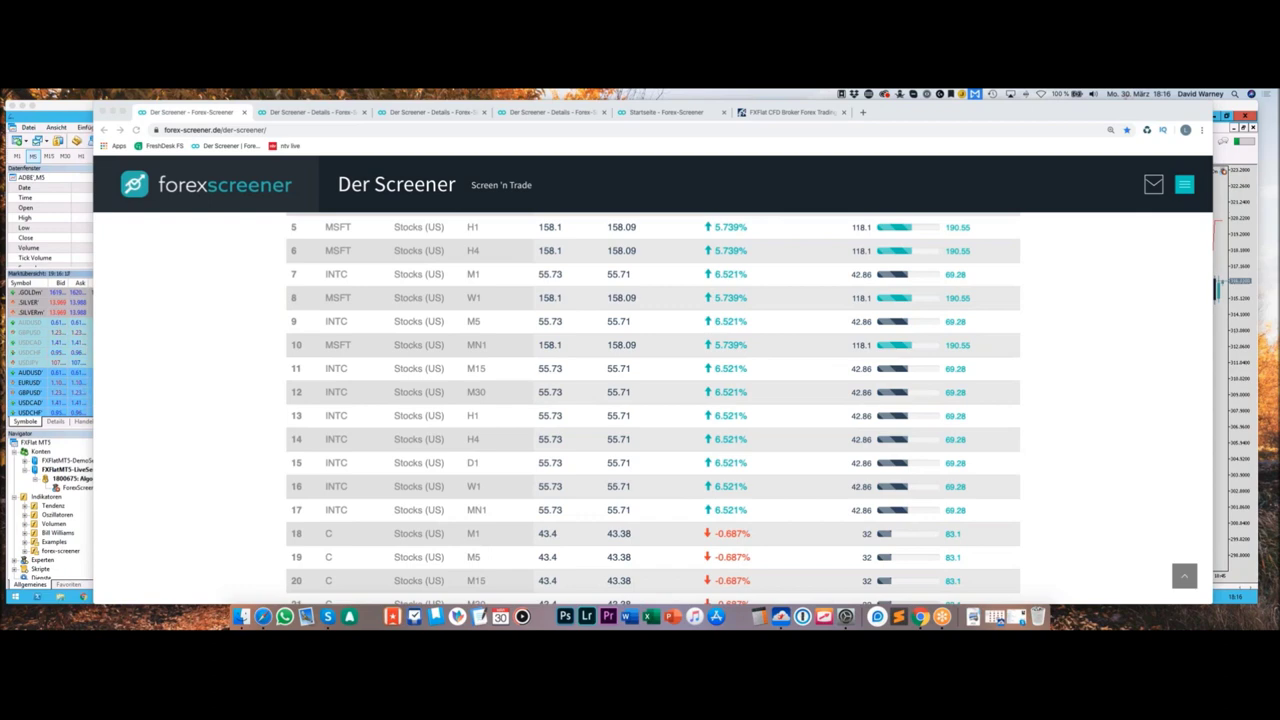
{"action": "left_click", "coordinate": [212, 551]}
{"action": "scroll", "coordinate": [212, 551], "scroll_direction": "up", "scroll_amount": 1}
{"action": "scroll", "coordinate": [212, 551], "scroll_direction": "up", "scroll_amount": 6}
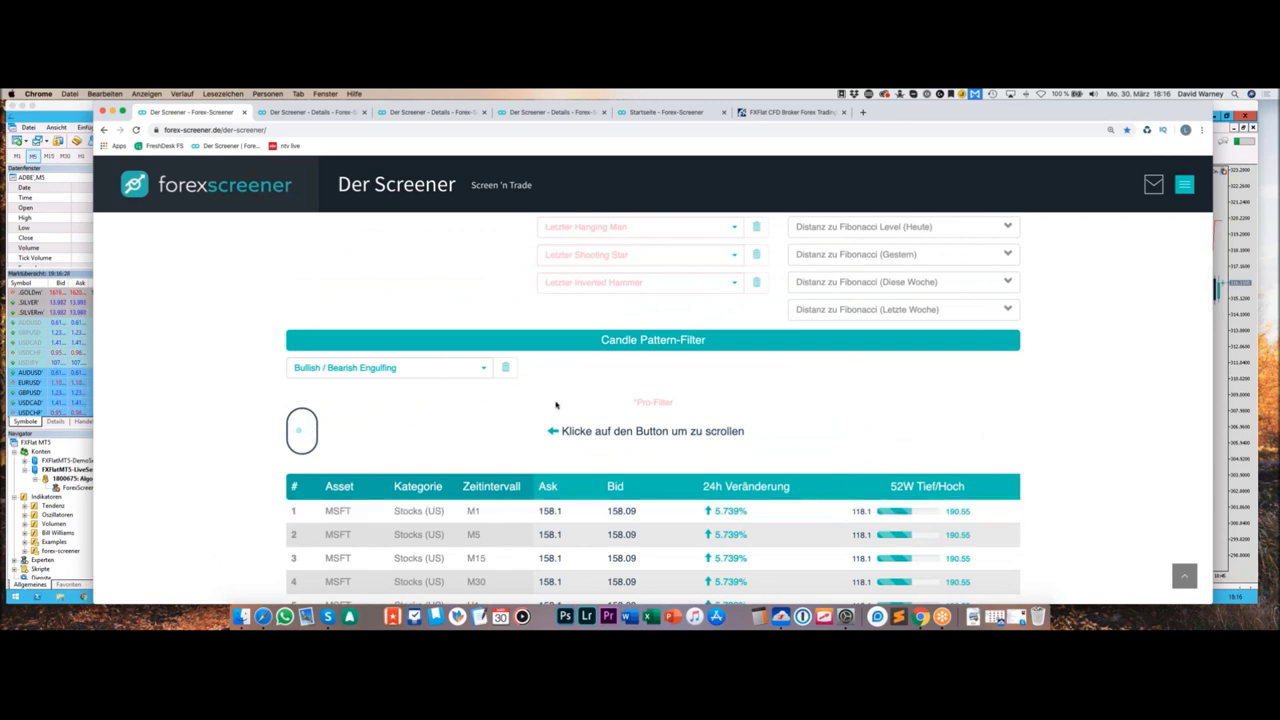
{"action": "left_click", "coordinate": [462, 372]}
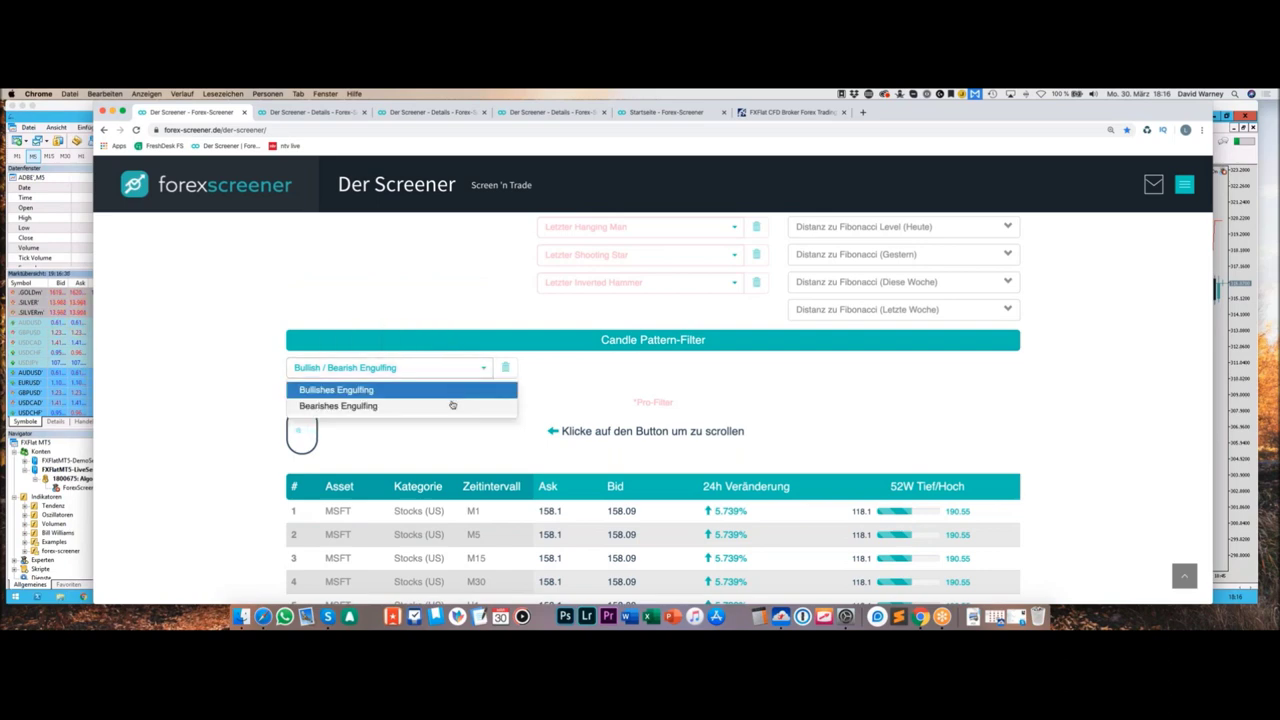
{"action": "left_click", "coordinate": [449, 406]}
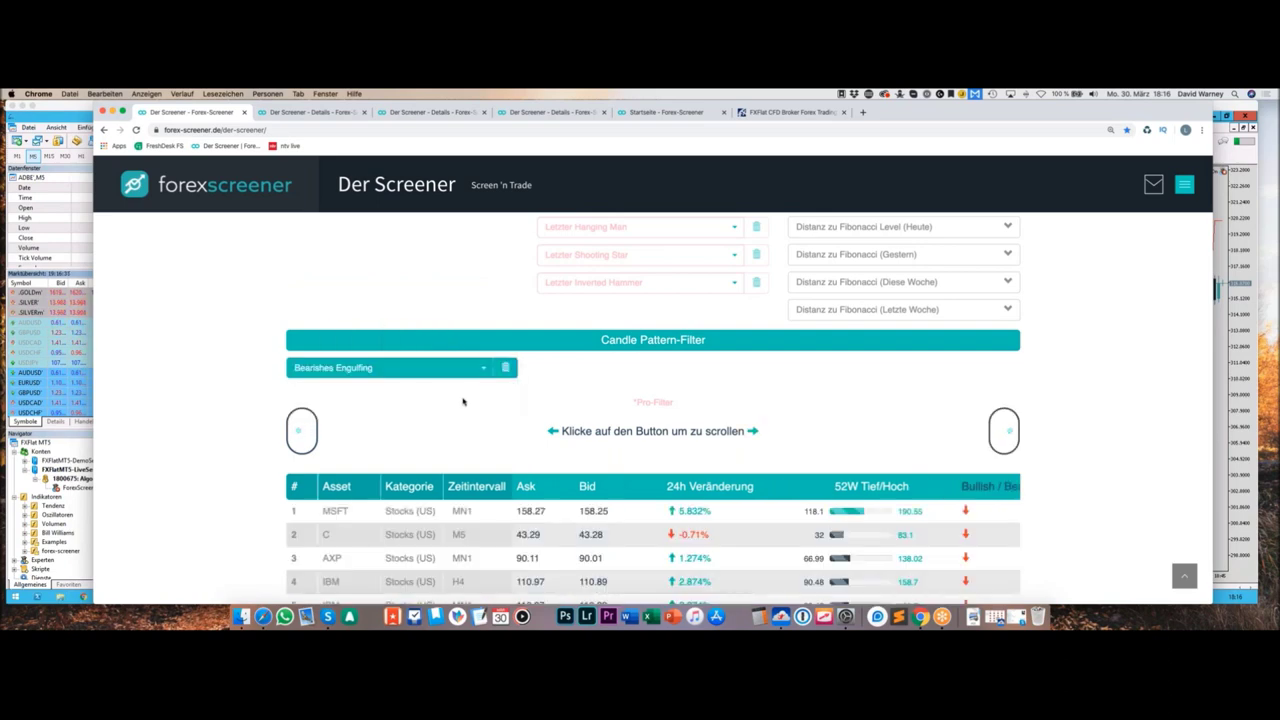
Step: Look through the available filters in the Candle Pattern-Filter, Event-Filter and Basic-Filter sections
{"action": "scroll", "coordinate": [484, 441], "scroll_direction": "up", "scroll_amount": 1}
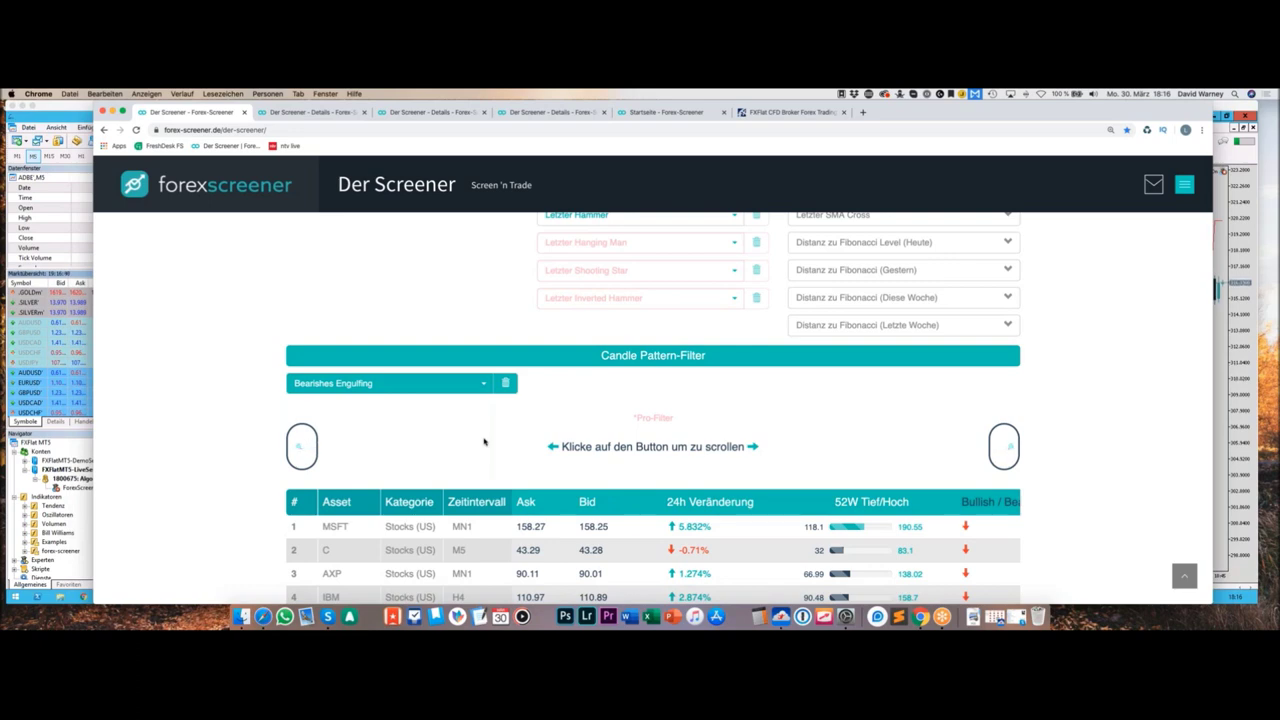
{"action": "scroll", "coordinate": [478, 437], "scroll_direction": "up", "scroll_amount": 2}
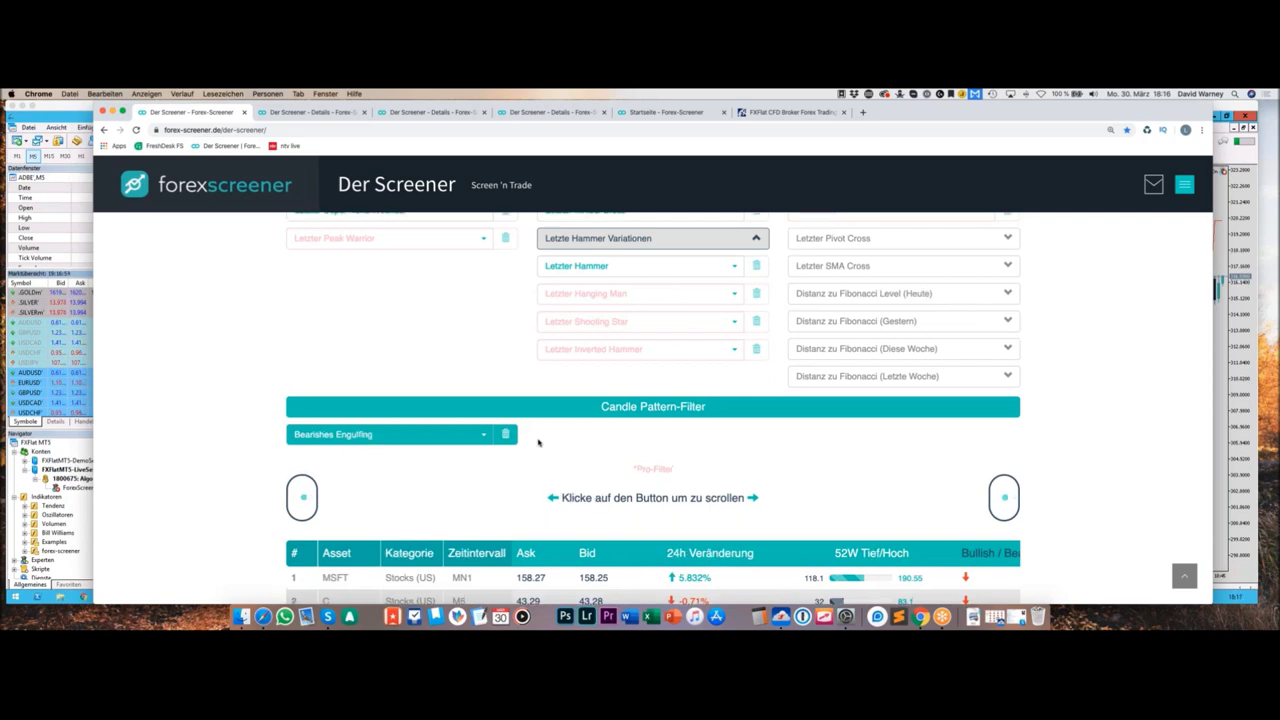
{"action": "scroll", "coordinate": [540, 445], "scroll_direction": "up", "scroll_amount": 1}
{"action": "scroll", "coordinate": [538, 467], "scroll_direction": "up", "scroll_amount": 5}
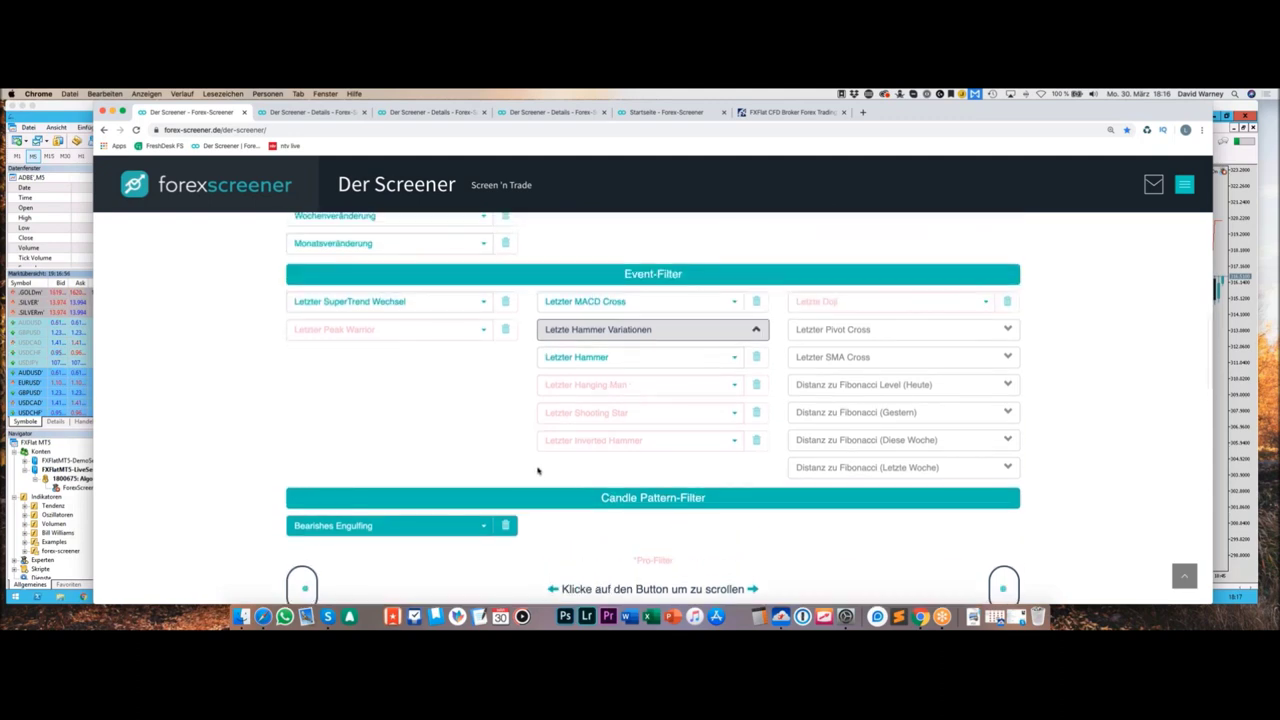
{"action": "scroll", "coordinate": [528, 497], "scroll_direction": "up", "scroll_amount": 12}
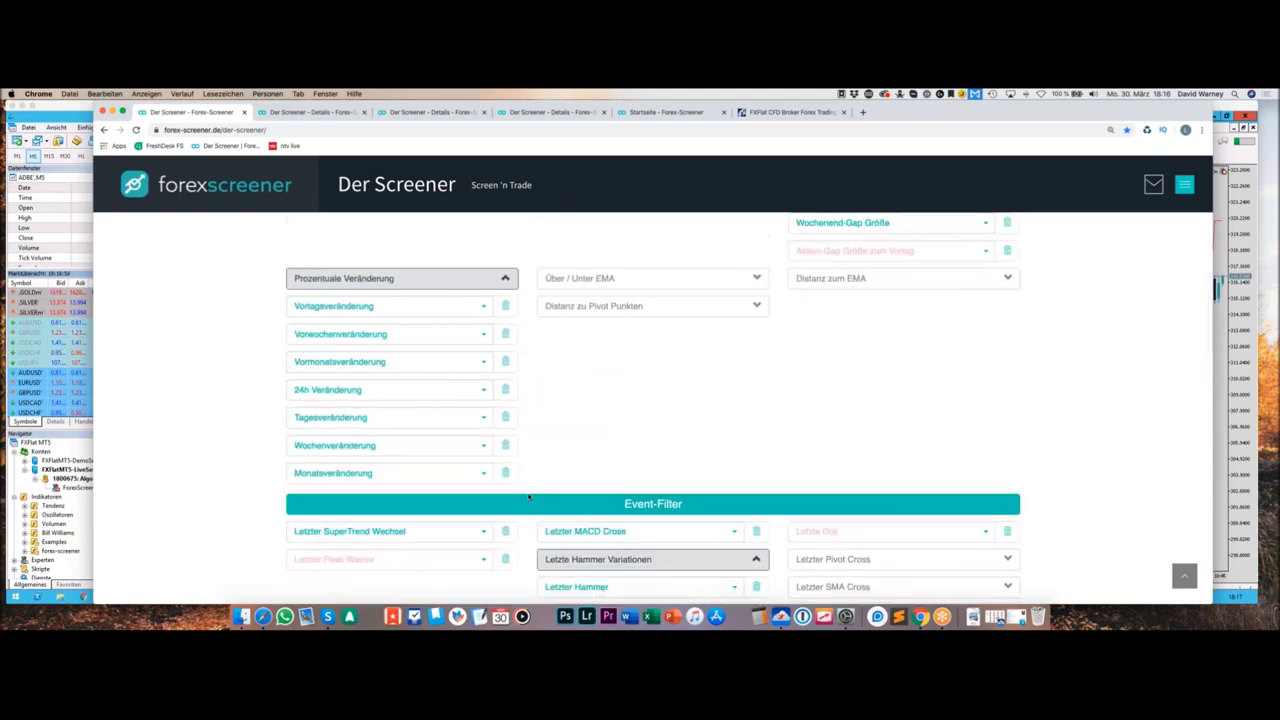
{"action": "scroll", "coordinate": [528, 497], "scroll_direction": "up", "scroll_amount": 10}
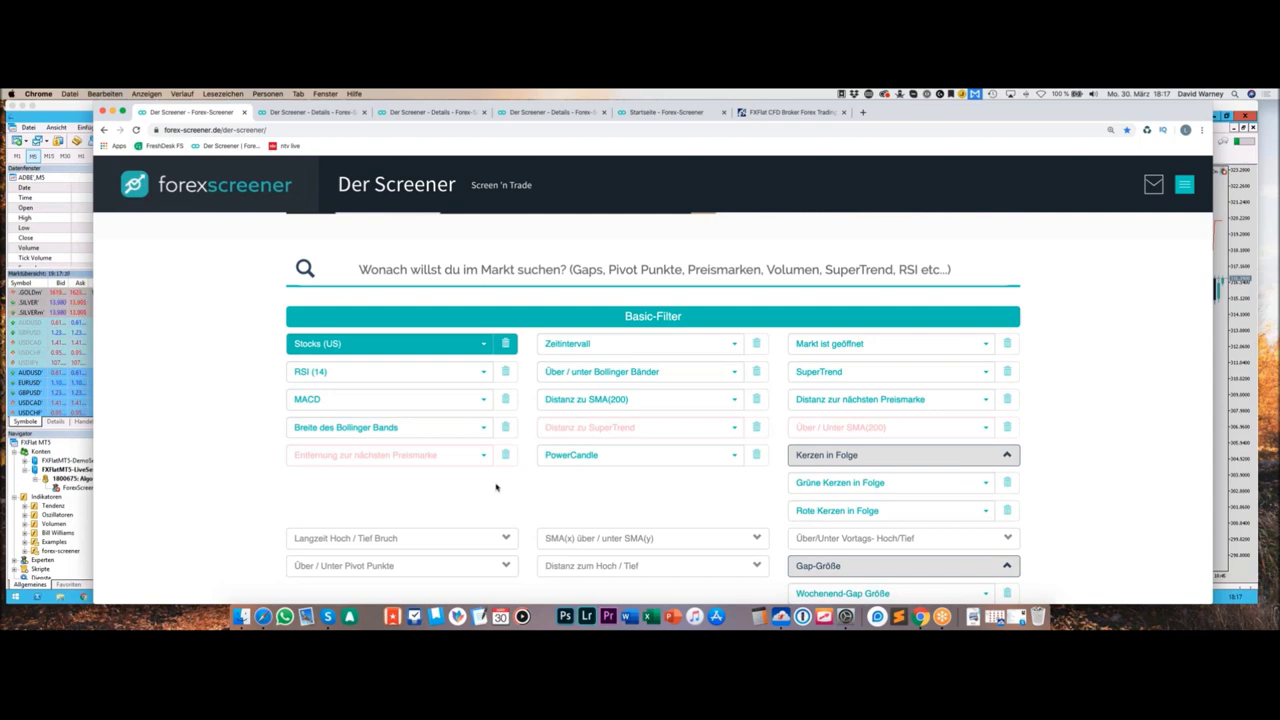
{"action": "scroll", "coordinate": [529, 486], "scroll_direction": "down", "scroll_amount": 5}
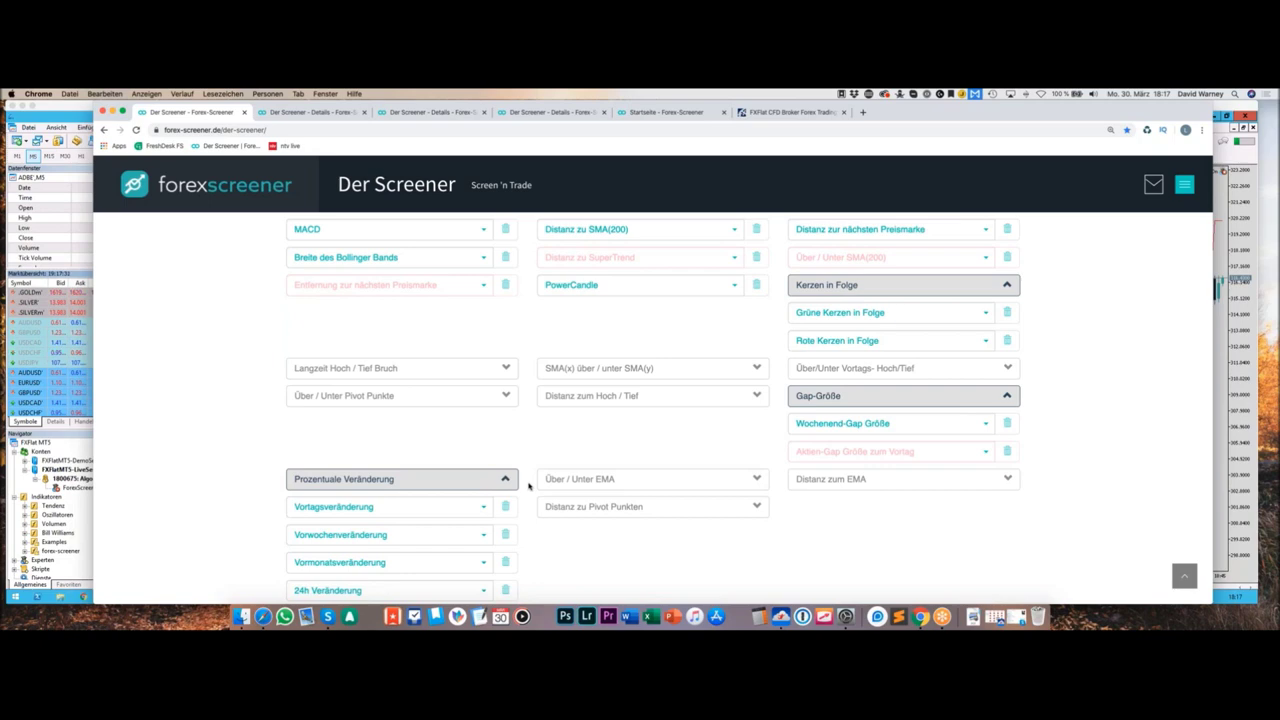
{"action": "scroll", "coordinate": [536, 487], "scroll_direction": "down", "scroll_amount": 1}
{"action": "scroll", "coordinate": [536, 487], "scroll_direction": "down", "scroll_amount": 5}
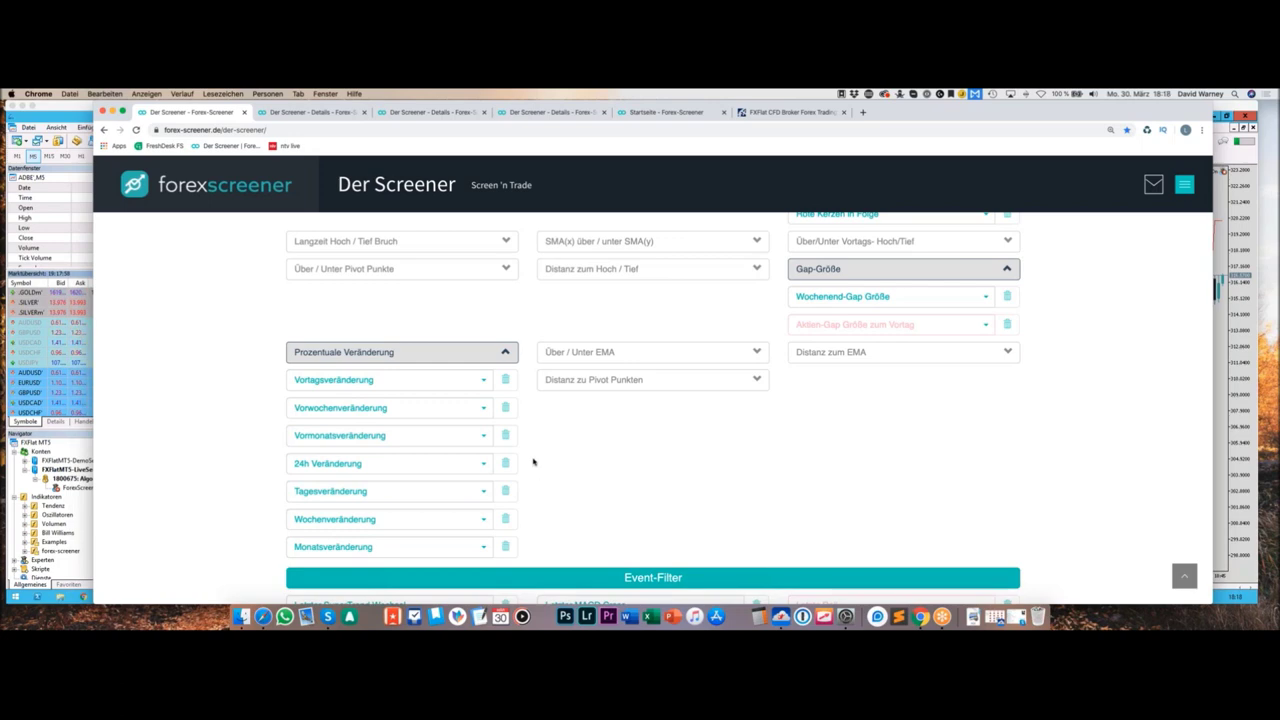
{"action": "scroll", "coordinate": [531, 462], "scroll_direction": "up", "scroll_amount": 5}
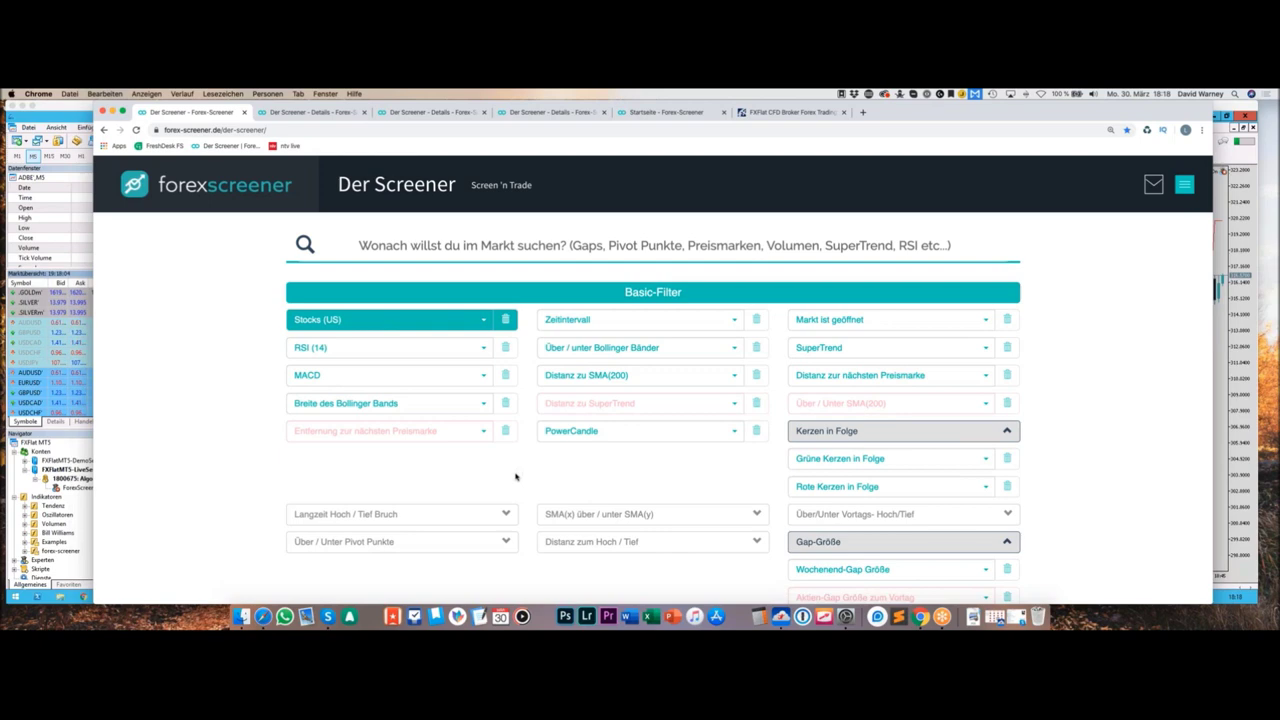
{"action": "scroll", "coordinate": [517, 475], "scroll_direction": "down", "scroll_amount": 2}
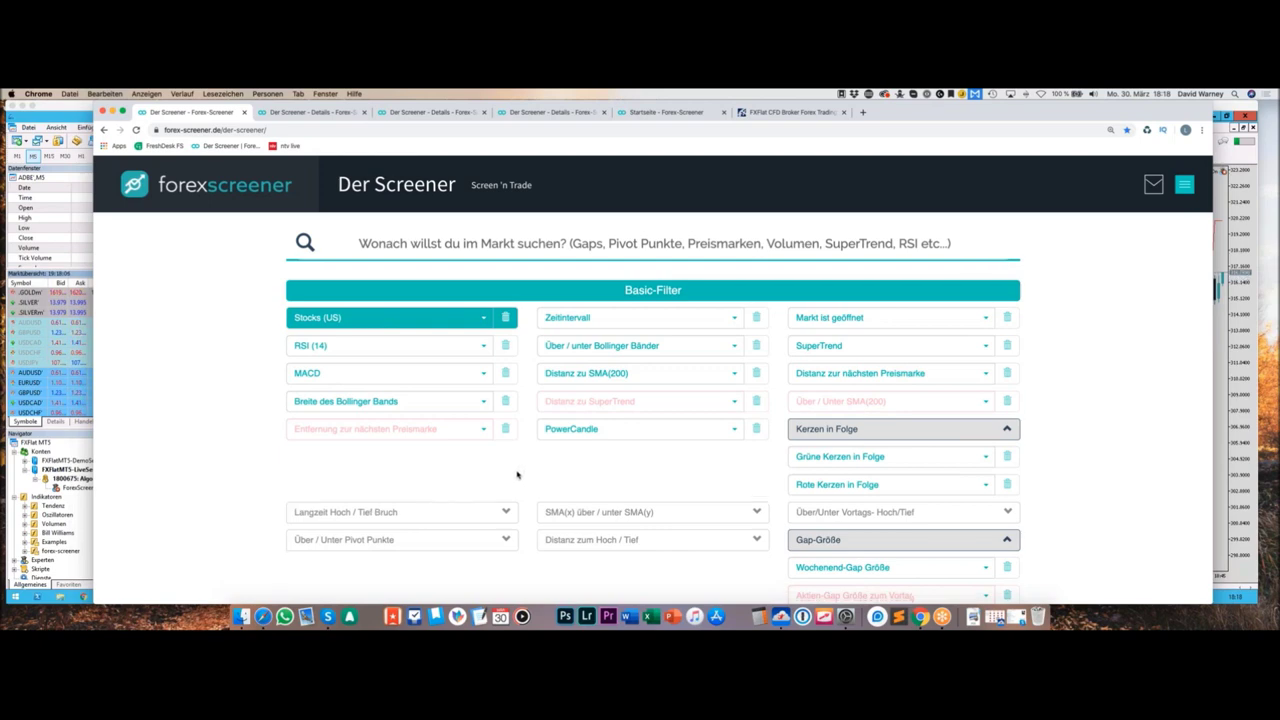
{"action": "scroll", "coordinate": [516, 471], "scroll_direction": "down", "scroll_amount": 3}
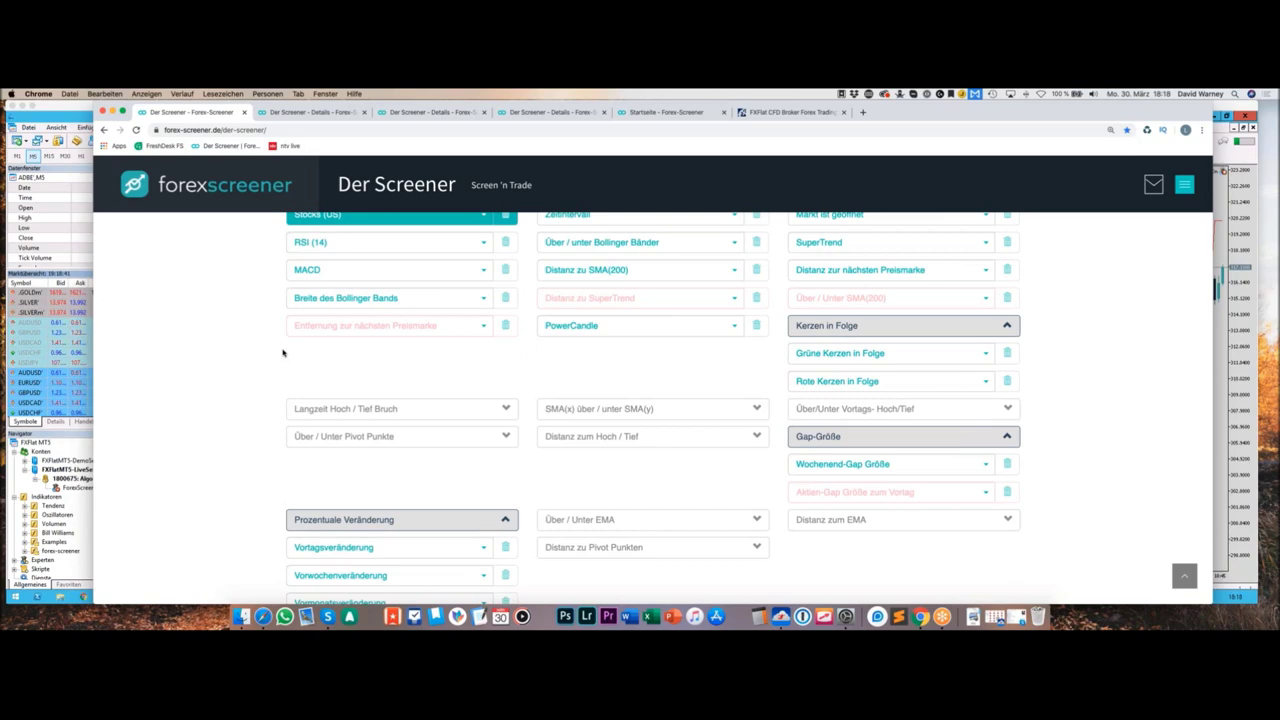
{"action": "scroll", "coordinate": [373, 391], "scroll_direction": "down", "scroll_amount": 1}
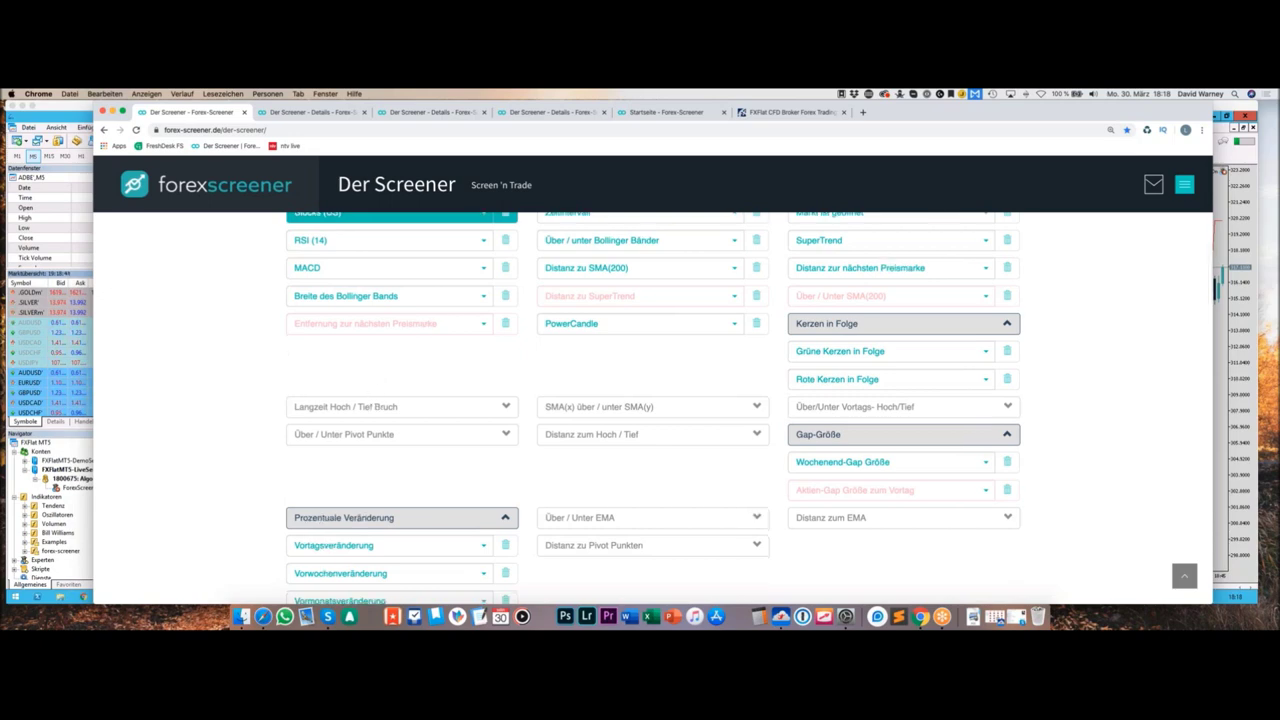
{"action": "scroll", "coordinate": [373, 391], "scroll_direction": "down", "scroll_amount": 10}
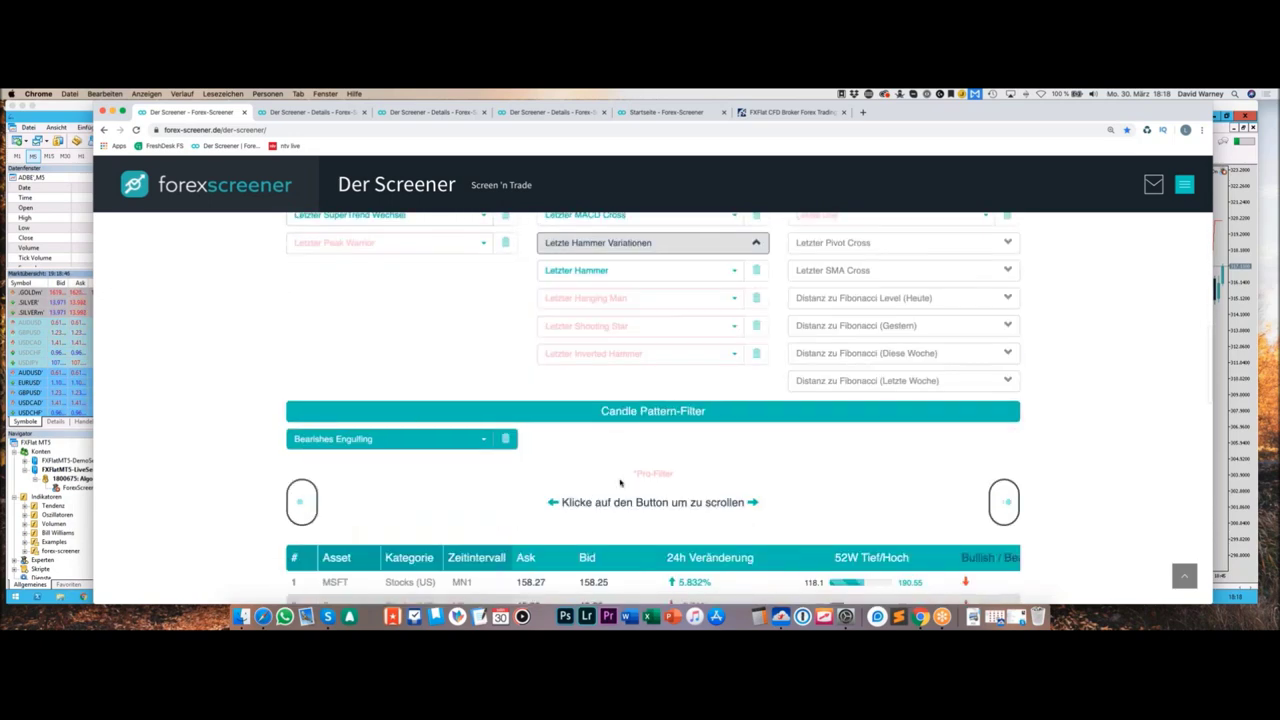
Step: Examine the Pro filters Entfernung zur nächsten Preismarke and Letzter Hanging Man without choosing a value
{"action": "scroll", "coordinate": [620, 483], "scroll_direction": "up", "scroll_amount": 5}
{"action": "scroll", "coordinate": [460, 390], "scroll_direction": "up", "scroll_amount": 10}
{"action": "left_click", "coordinate": [460, 383]}
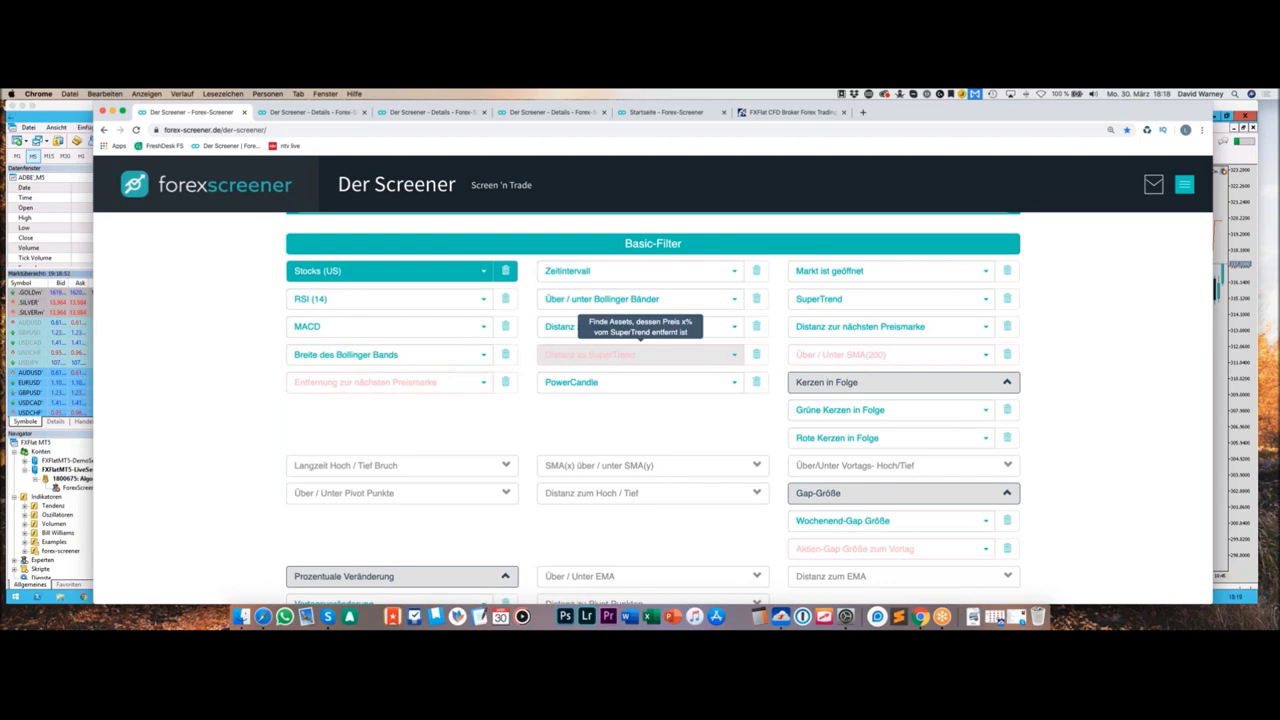
{"action": "scroll", "coordinate": [640, 354], "scroll_direction": "down", "scroll_amount": 1}
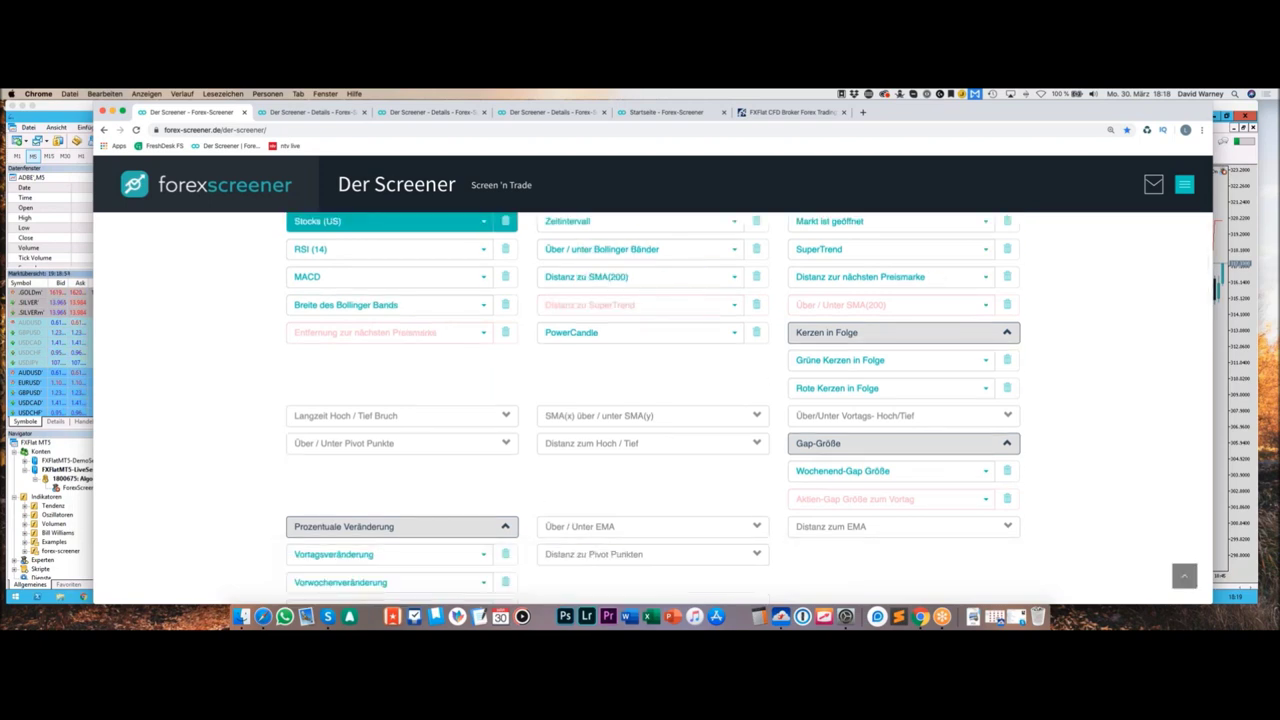
{"action": "scroll", "coordinate": [653, 400], "scroll_direction": "down", "scroll_amount": 6}
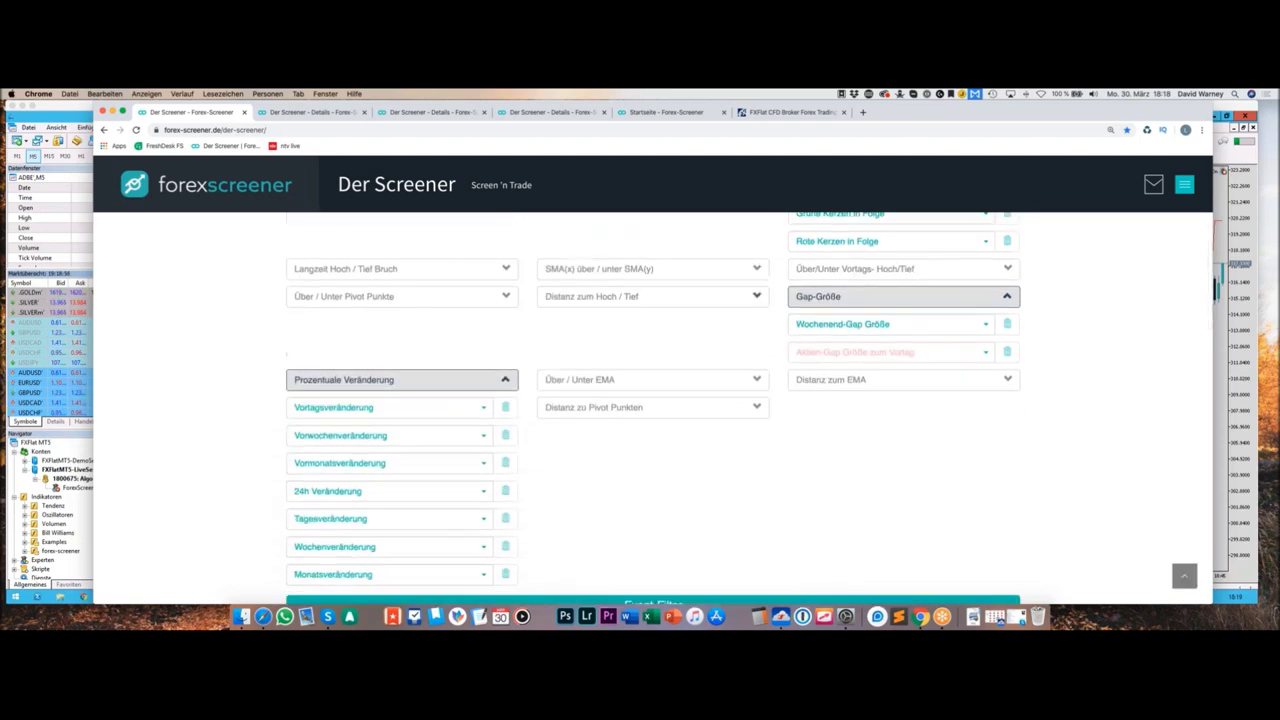
{"action": "scroll", "coordinate": [653, 400], "scroll_direction": "down", "scroll_amount": 1}
{"action": "left_click", "coordinate": [640, 451]}
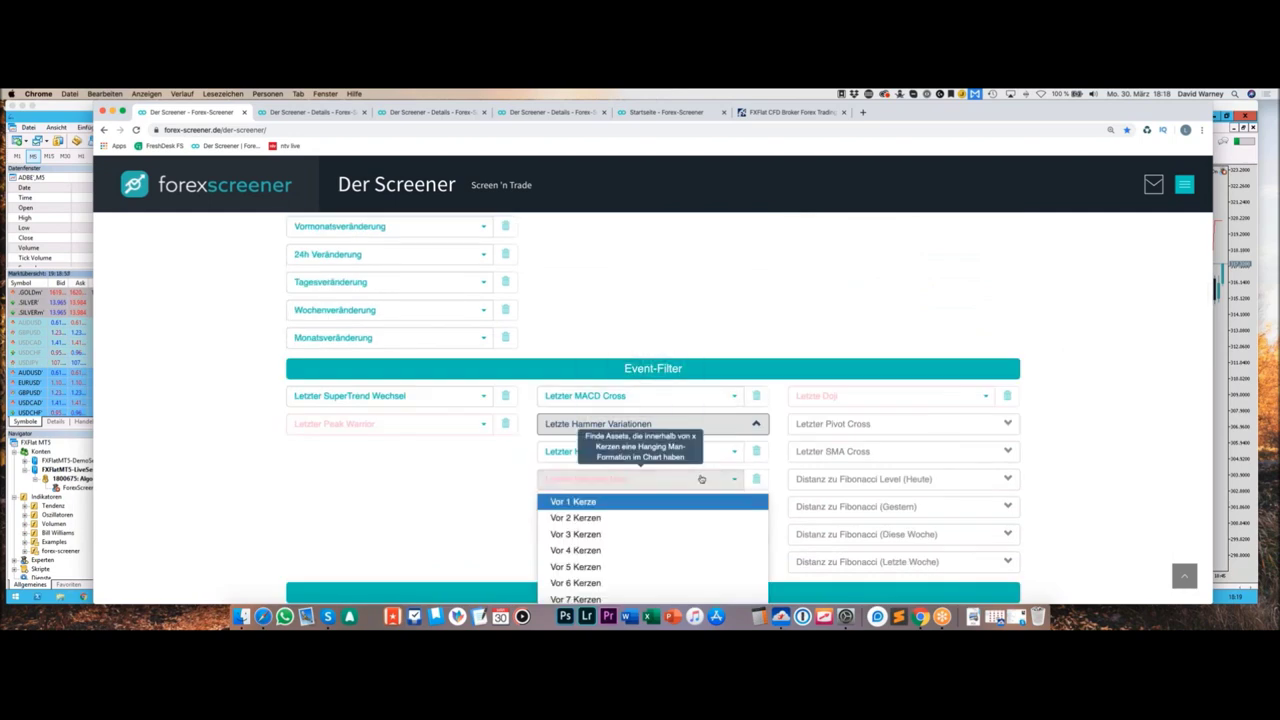
{"action": "left_click", "coordinate": [820, 350]}
Step: View the options of the Aktien-Gap Größe zum Vortag and Wochenend-Gap Größe filters without choosing one
{"action": "scroll", "coordinate": [820, 350], "scroll_direction": "up", "scroll_amount": 6}
{"action": "left_click", "coordinate": [963, 420]}
{"action": "left_click", "coordinate": [963, 420]}
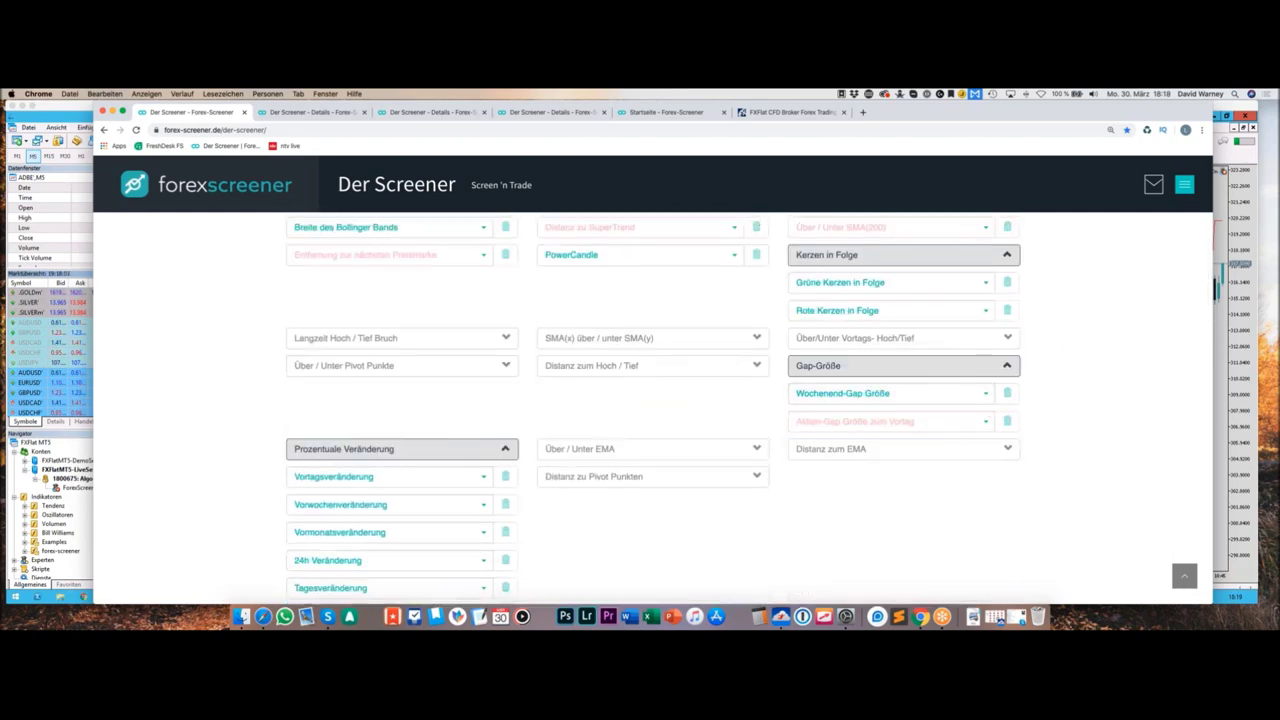
{"action": "scroll", "coordinate": [1005, 400], "scroll_direction": "up", "scroll_amount": 2}
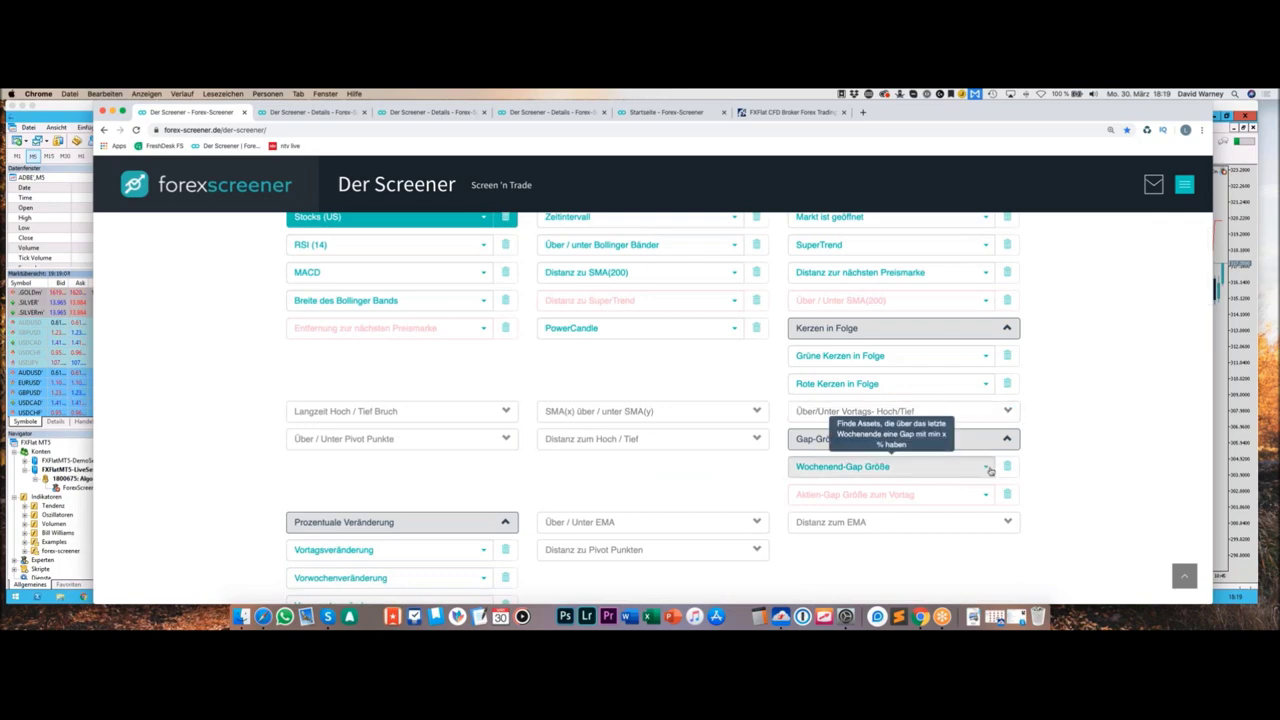
{"action": "left_click", "coordinate": [958, 468]}
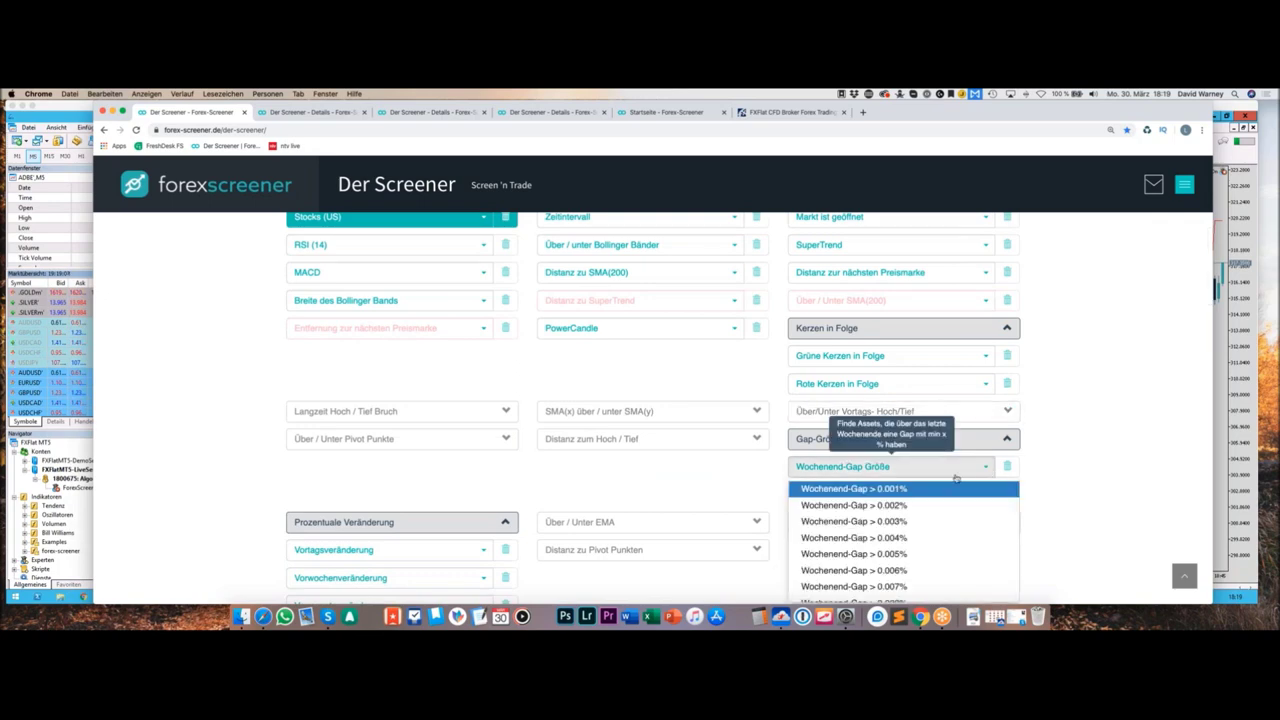
{"action": "left_click", "coordinate": [664, 368]}
Step: Search the market filters for Orkan
{"action": "scroll", "coordinate": [634, 373], "scroll_direction": "up", "scroll_amount": 3}
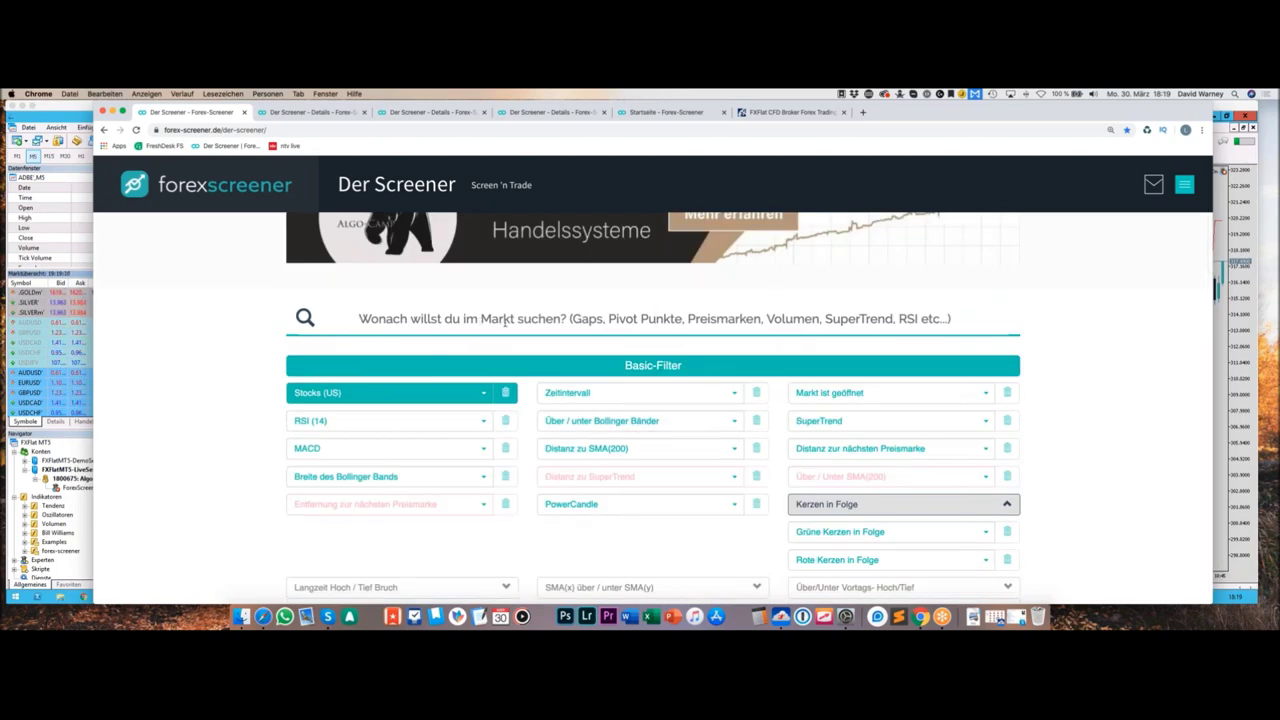
{"action": "type", "text": "d"}
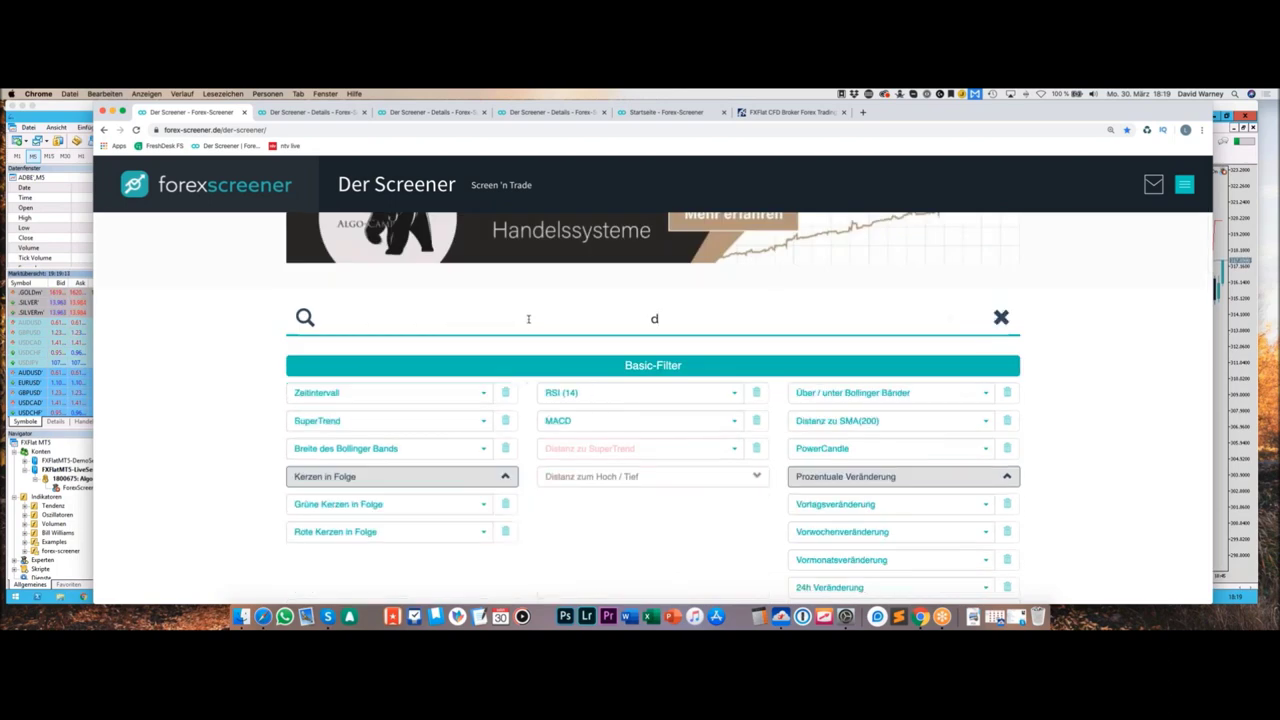
{"action": "key", "text": "BackSpace"}
{"action": "type", "text": "Orkan"}
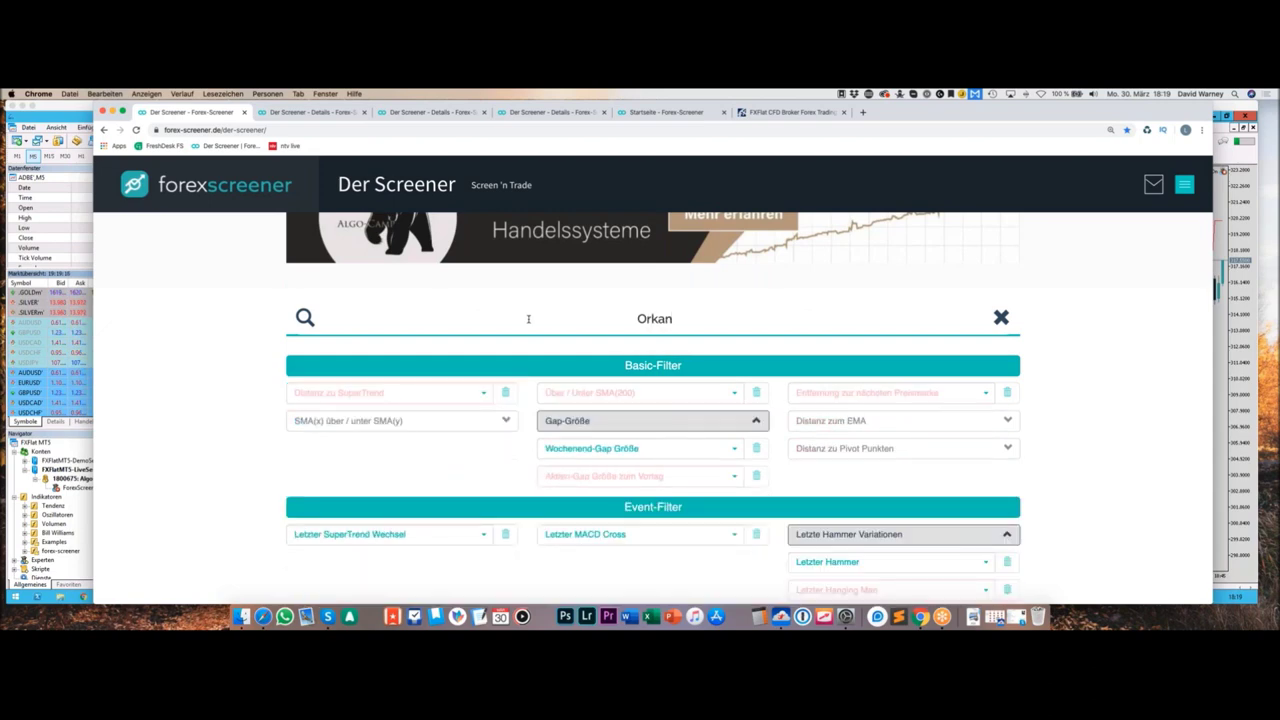
Step: Expand the Distanz zum EMA group and view the Letzter MACD Cross options among the matching filters
{"action": "scroll", "coordinate": [532, 322], "scroll_direction": "down", "scroll_amount": 1}
{"action": "left_click", "coordinate": [1004, 348]}
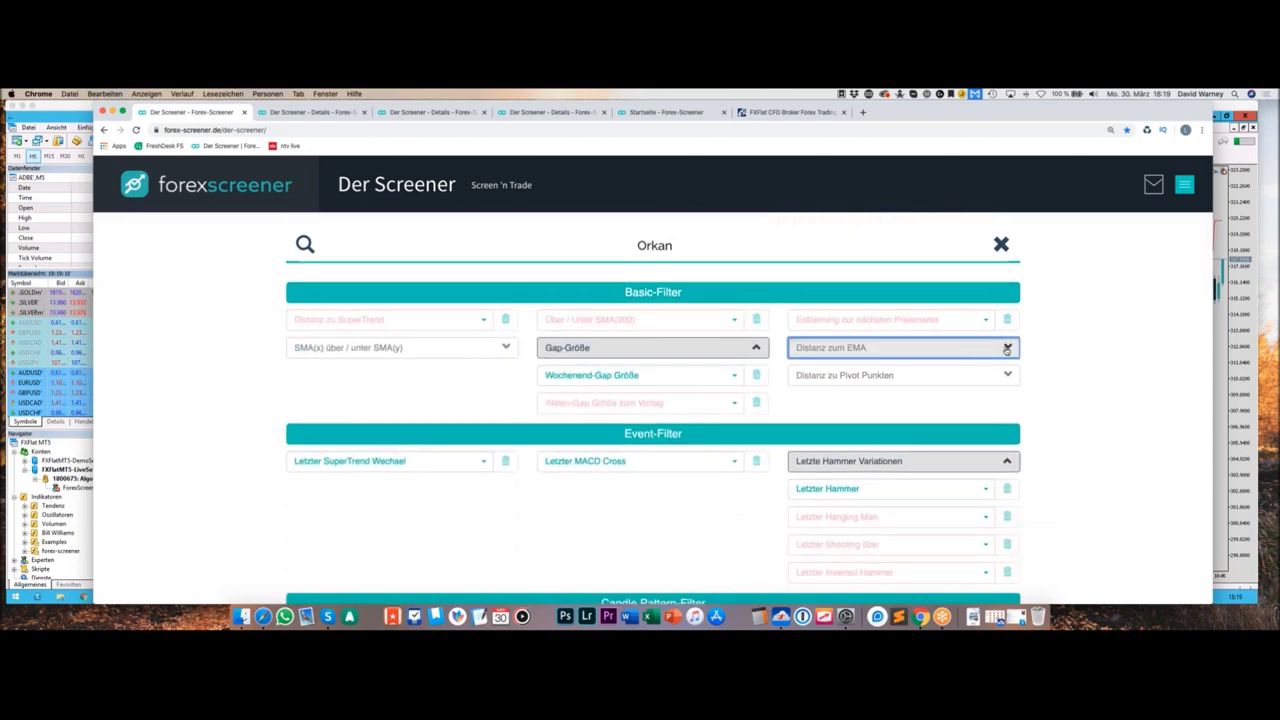
{"action": "scroll", "coordinate": [1000, 365], "scroll_direction": "down", "scroll_amount": 1}
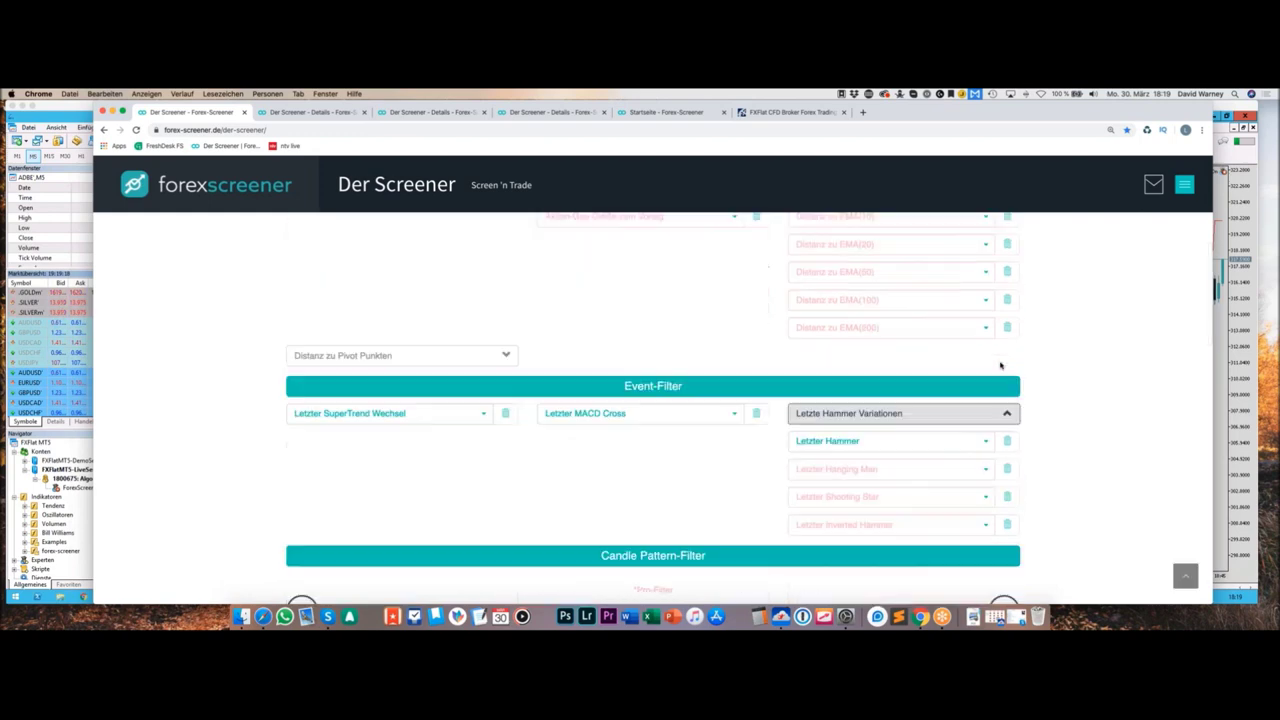
{"action": "left_click", "coordinate": [728, 414]}
{"action": "left_click", "coordinate": [488, 443]}
Step: Clear the filter search and look through the full list of Basic and Event filters
{"action": "scroll", "coordinate": [900, 458], "scroll_direction": "up", "scroll_amount": 4}
{"action": "left_click", "coordinate": [997, 376]}
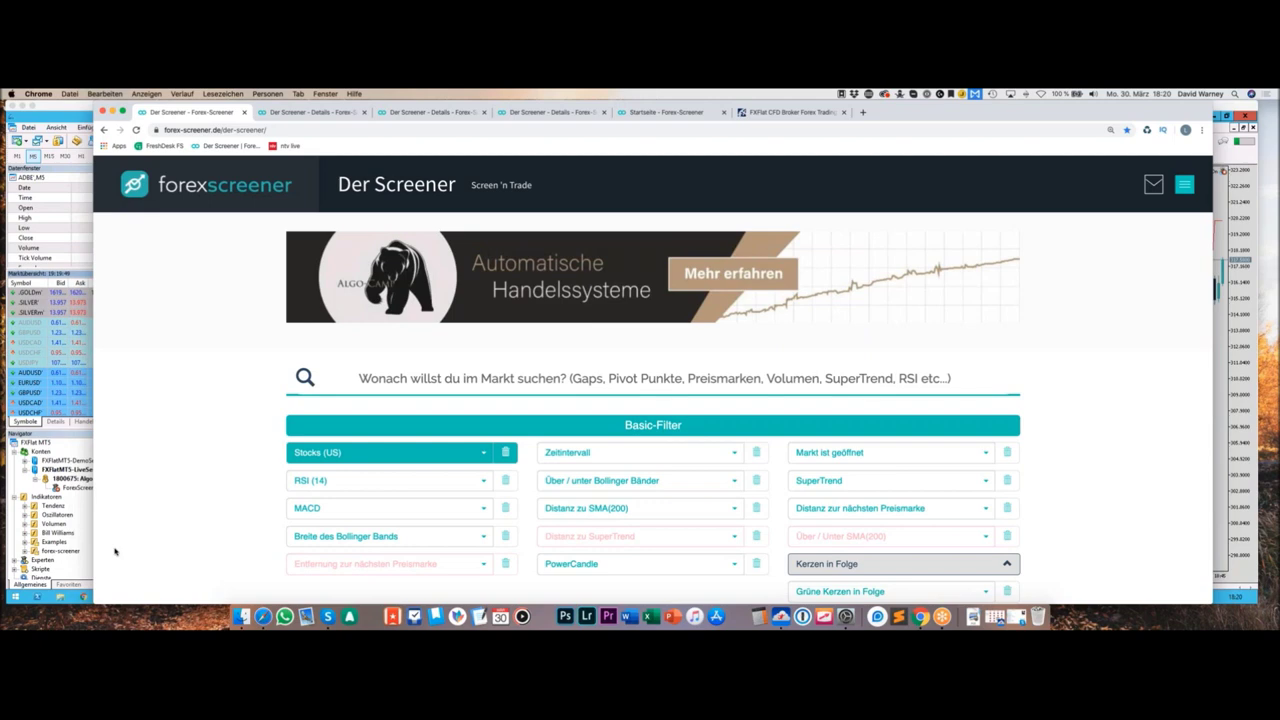
{"action": "scroll", "coordinate": [405, 490], "scroll_direction": "down", "scroll_amount": 10}
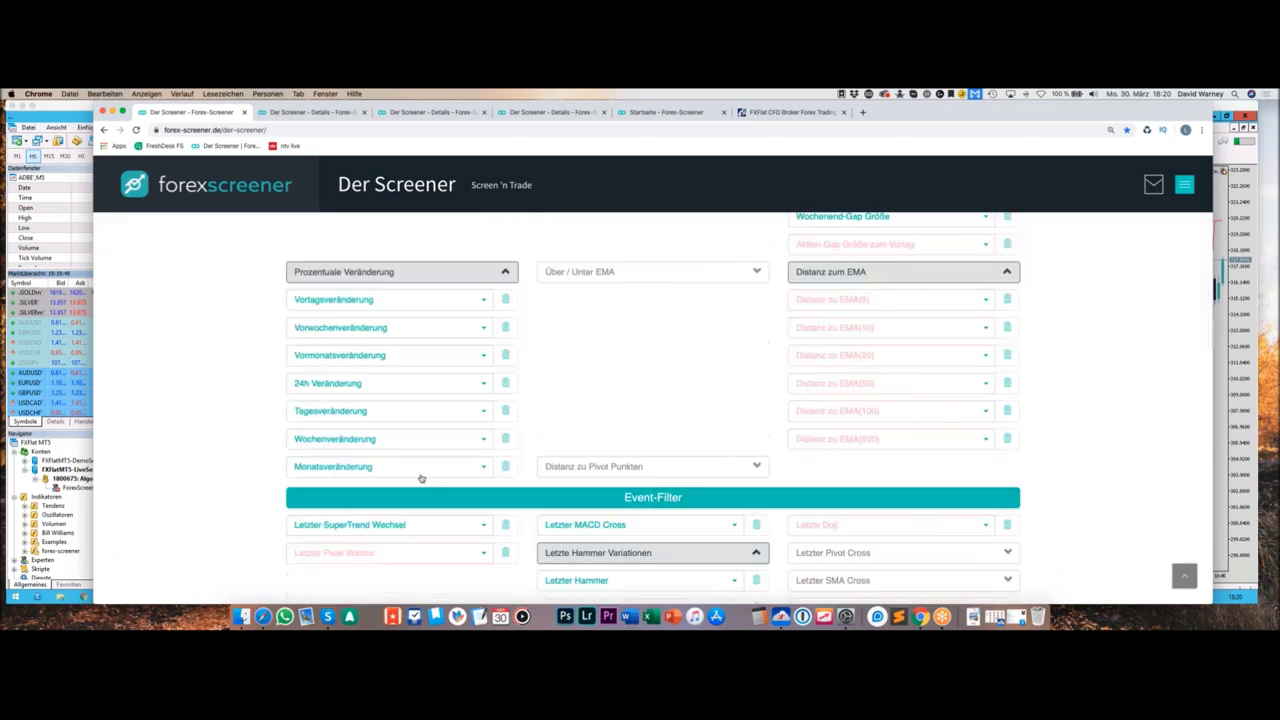
{"action": "scroll", "coordinate": [445, 480], "scroll_direction": "down", "scroll_amount": 3}
{"action": "scroll", "coordinate": [445, 480], "scroll_direction": "up", "scroll_amount": 10}
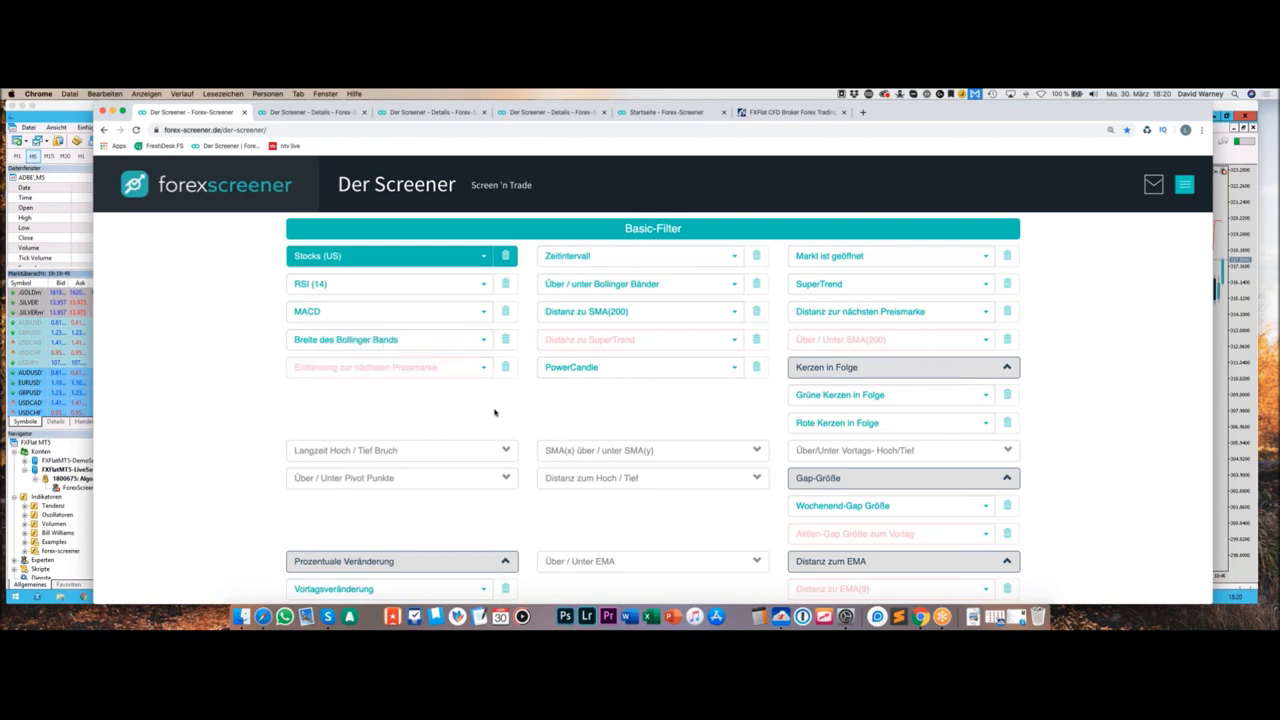
{"action": "scroll", "coordinate": [530, 418], "scroll_direction": "down", "scroll_amount": 3}
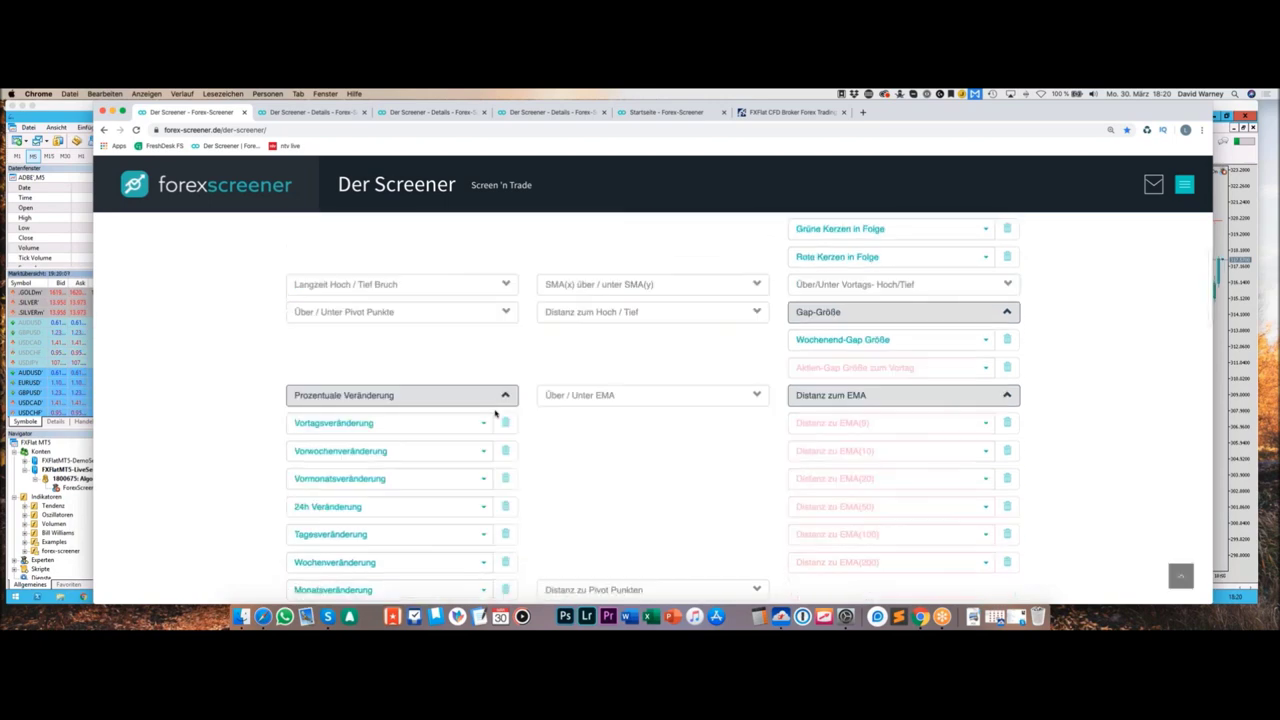
{"action": "scroll", "coordinate": [570, 425], "scroll_direction": "up", "scroll_amount": 3}
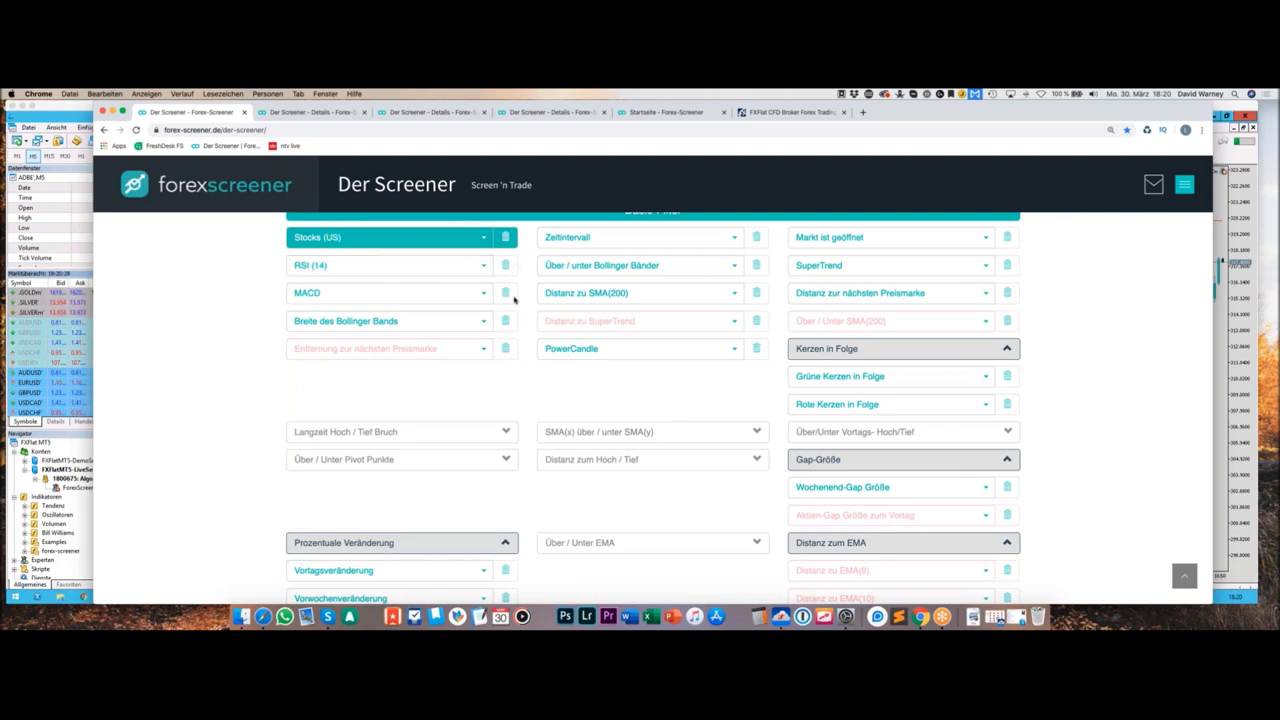
Step: Collapse the Langzeit Hoch / Tief Bruch, Kerzen in Folge, Prozentuale Veränderung, Distanz zum EMA and Gap-Größe filter groups
{"action": "left_click", "coordinate": [505, 432]}
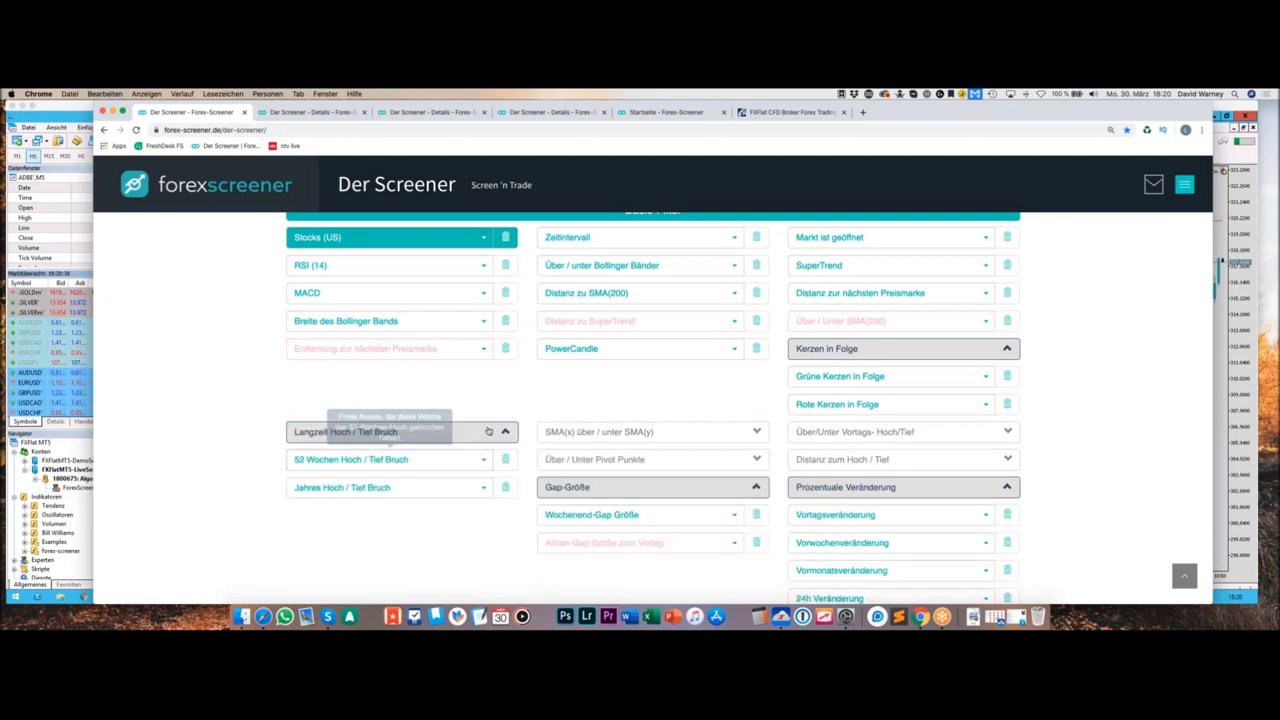
{"action": "left_click", "coordinate": [490, 432]}
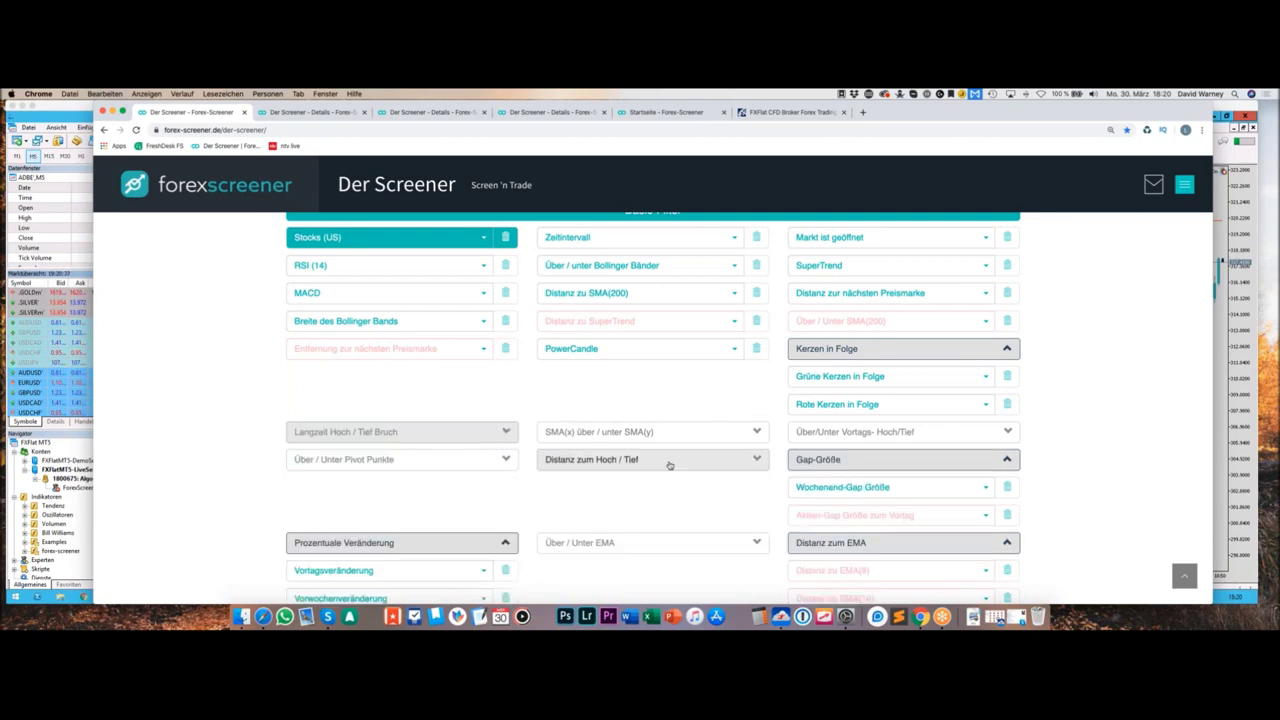
{"action": "left_click", "coordinate": [1007, 349]}
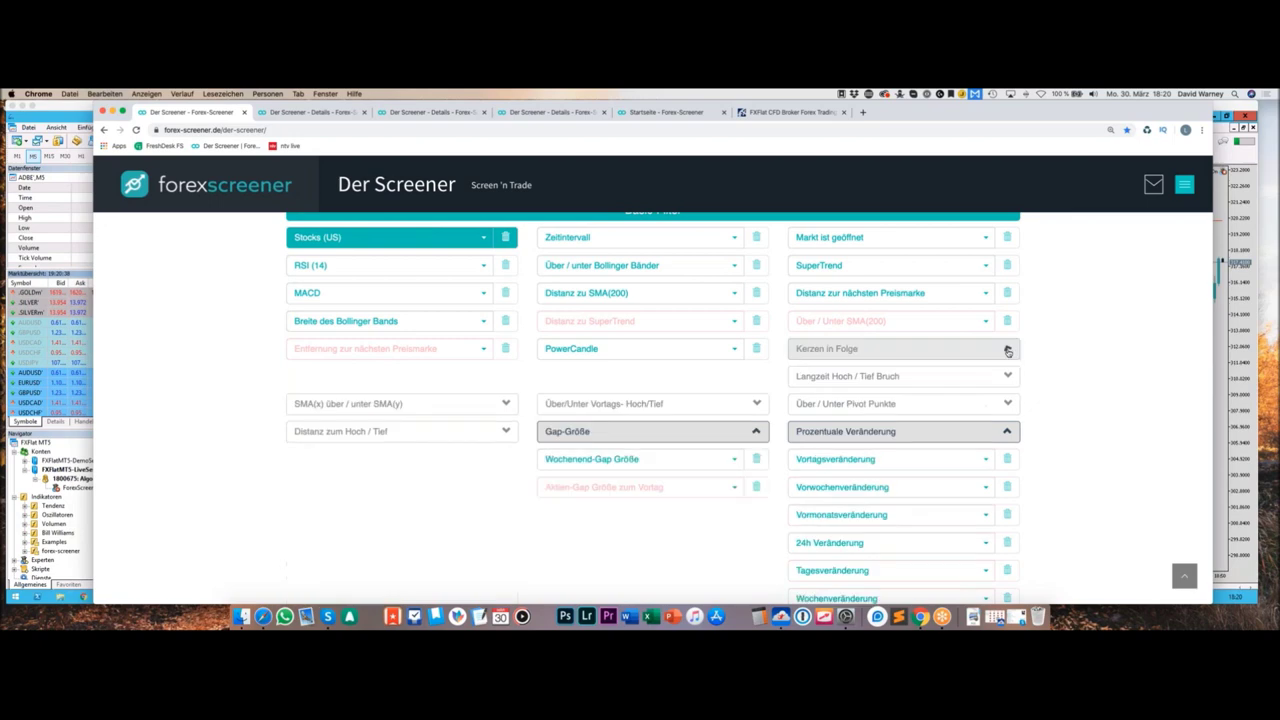
{"action": "left_click", "coordinate": [1009, 431]}
{"action": "left_click", "coordinate": [1009, 431]}
{"action": "left_click", "coordinate": [1009, 431]}
{"action": "scroll", "coordinate": [900, 450], "scroll_direction": "down", "scroll_amount": 5}
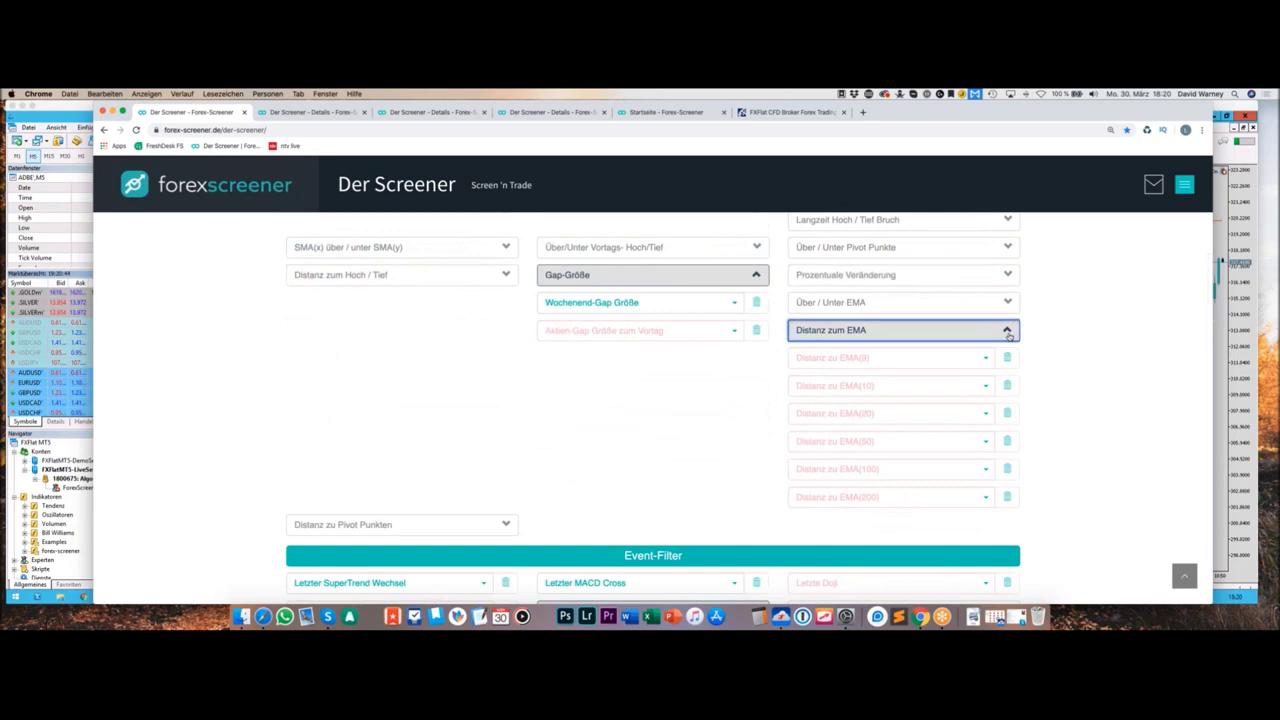
{"action": "left_click", "coordinate": [850, 331]}
{"action": "scroll", "coordinate": [732, 327], "scroll_direction": "up", "scroll_amount": 3}
{"action": "left_click", "coordinate": [732, 327]}
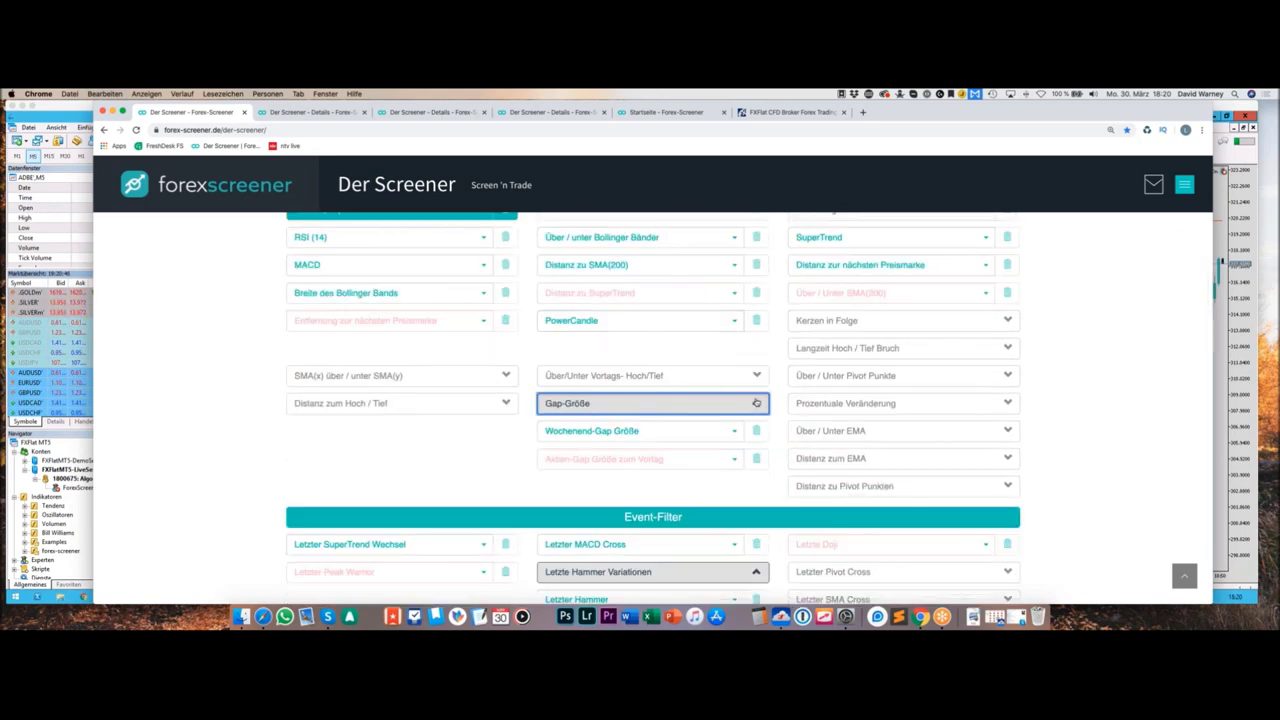
{"action": "scroll", "coordinate": [640, 320], "scroll_direction": "up", "scroll_amount": 1}
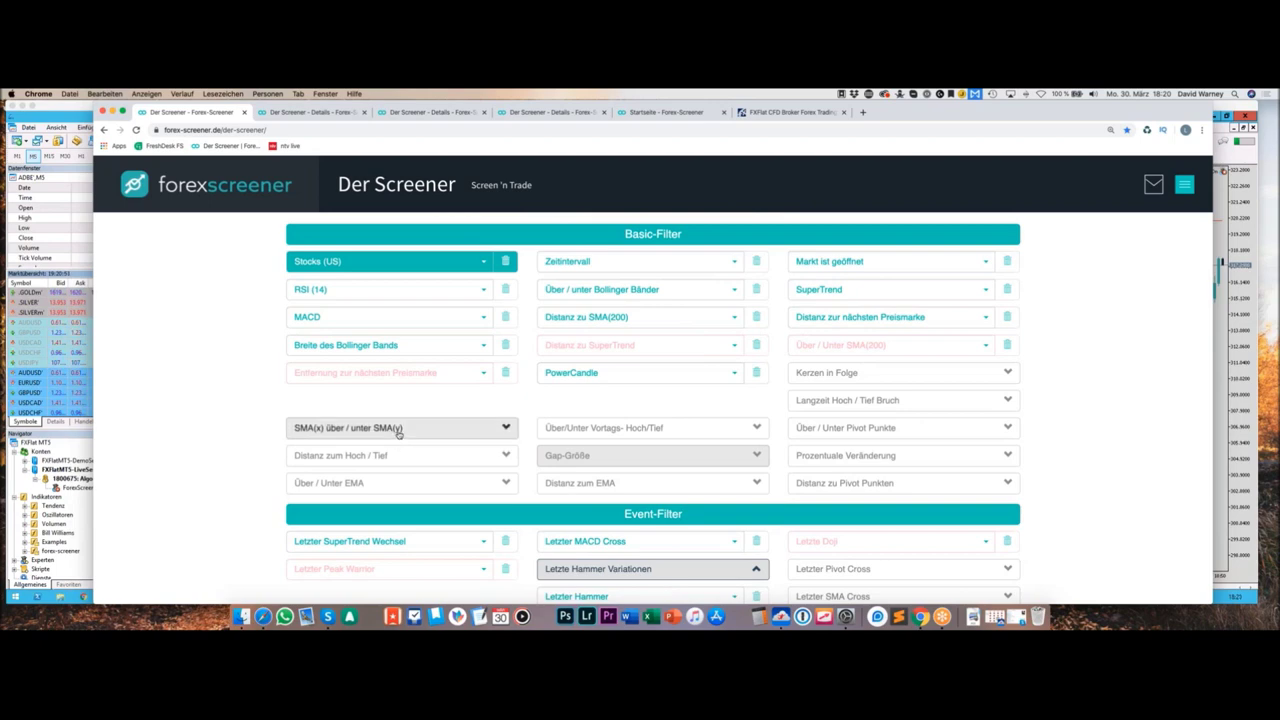
Step: Expand the Gap-Größe group, set the weekend gap filter to Wochenend-Gap > 3.0% and view the matching assets
{"action": "scroll", "coordinate": [398, 432], "scroll_direction": "down", "scroll_amount": 15}
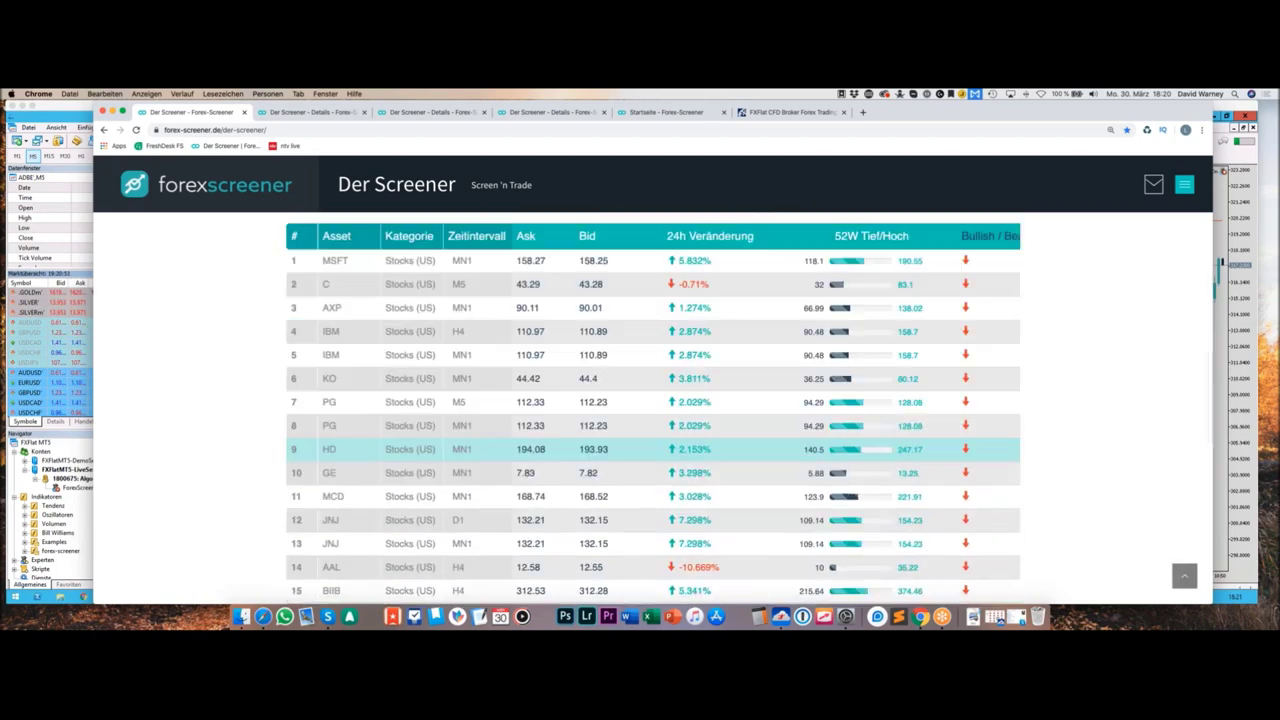
{"action": "scroll", "coordinate": [403, 443], "scroll_direction": "up", "scroll_amount": 15}
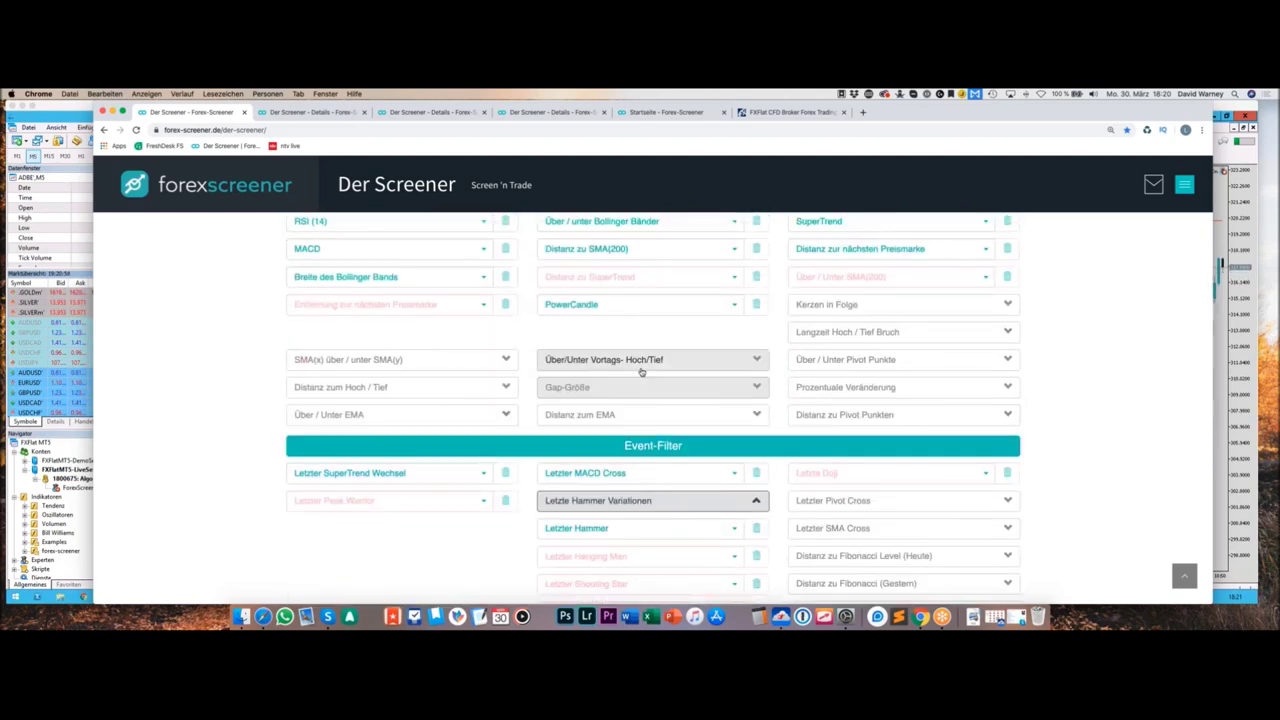
{"action": "left_click", "coordinate": [690, 386]}
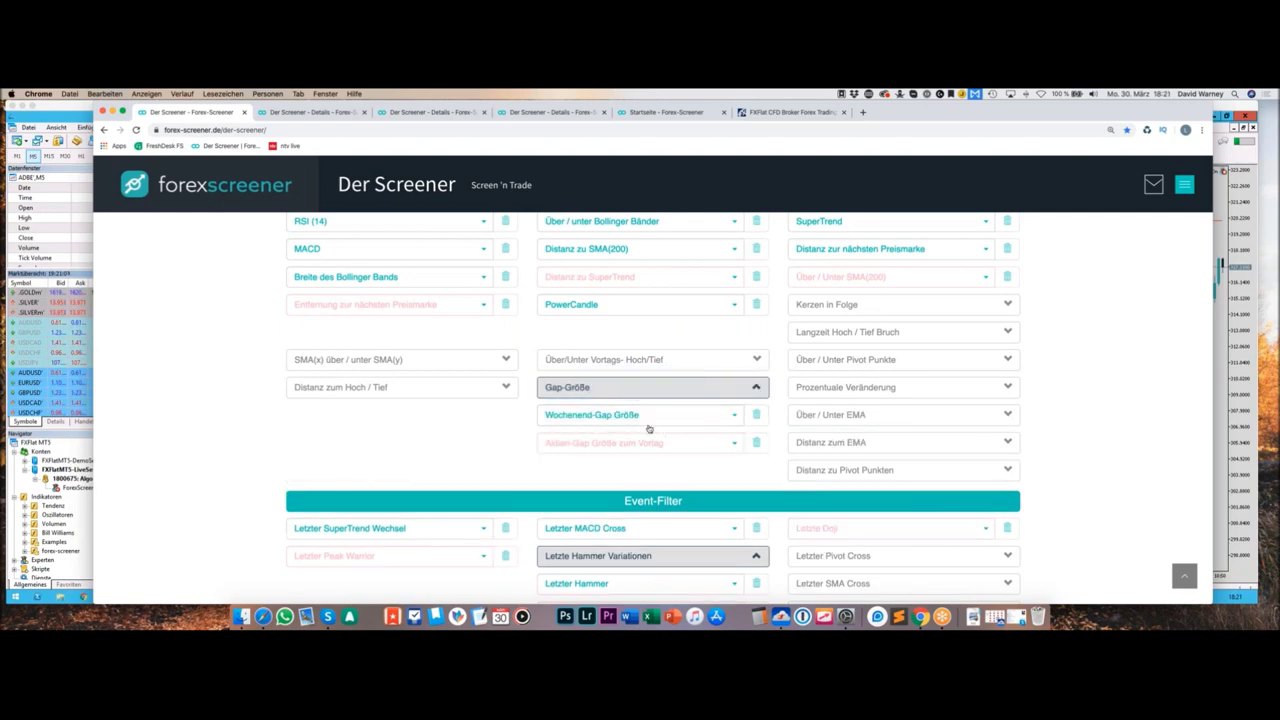
{"action": "mouse_move", "coordinate": [648, 428]}
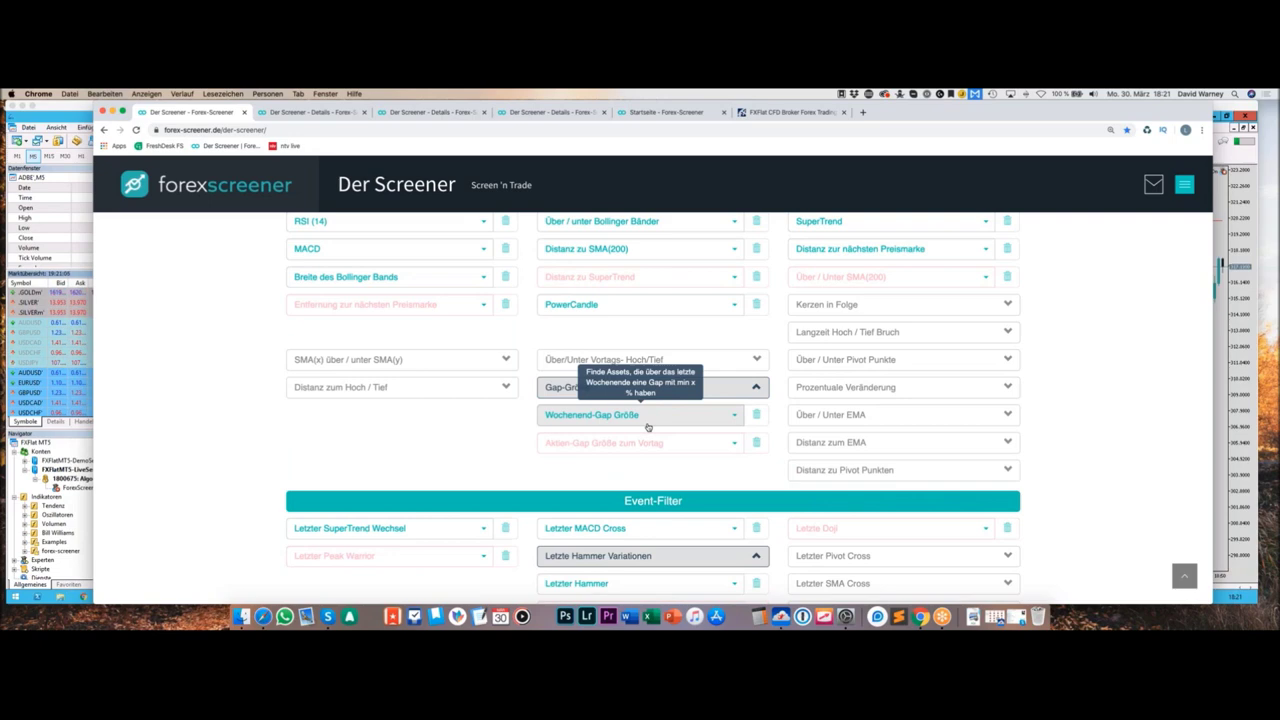
{"action": "mouse_move", "coordinate": [679, 444]}
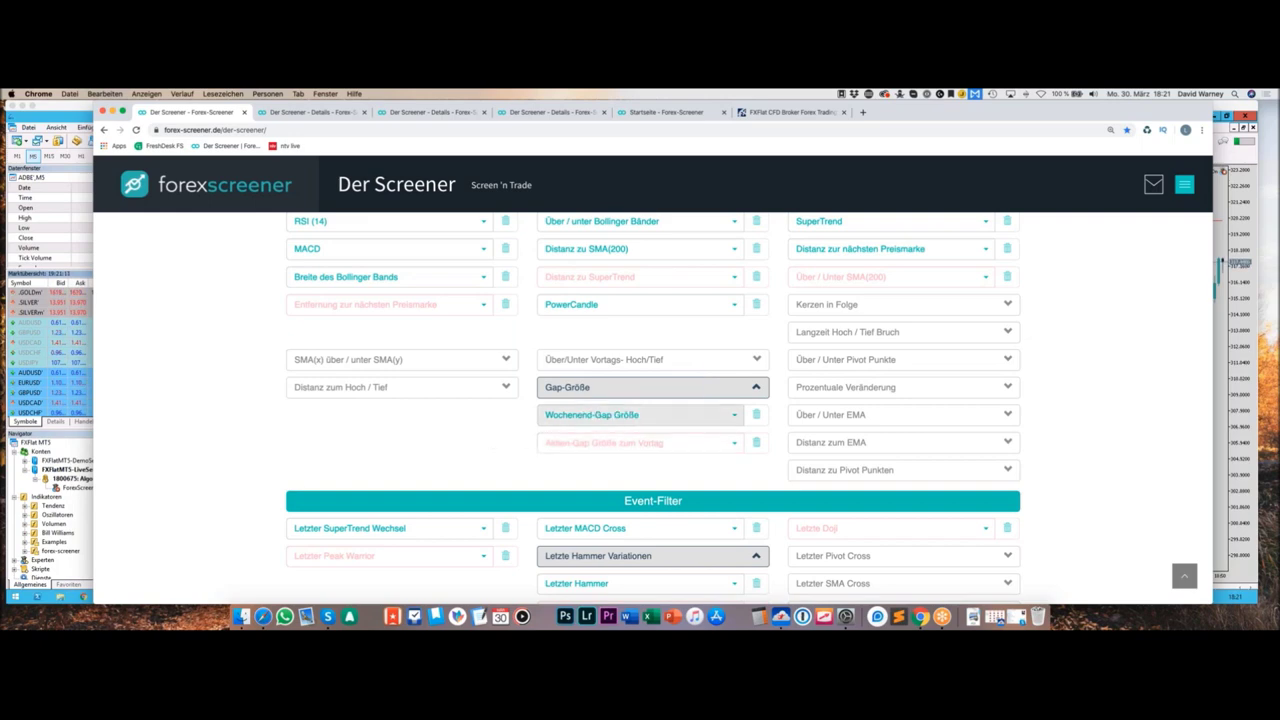
{"action": "left_click", "coordinate": [684, 418]}
{"action": "scroll", "coordinate": [693, 476], "scroll_direction": "down", "scroll_amount": 5}
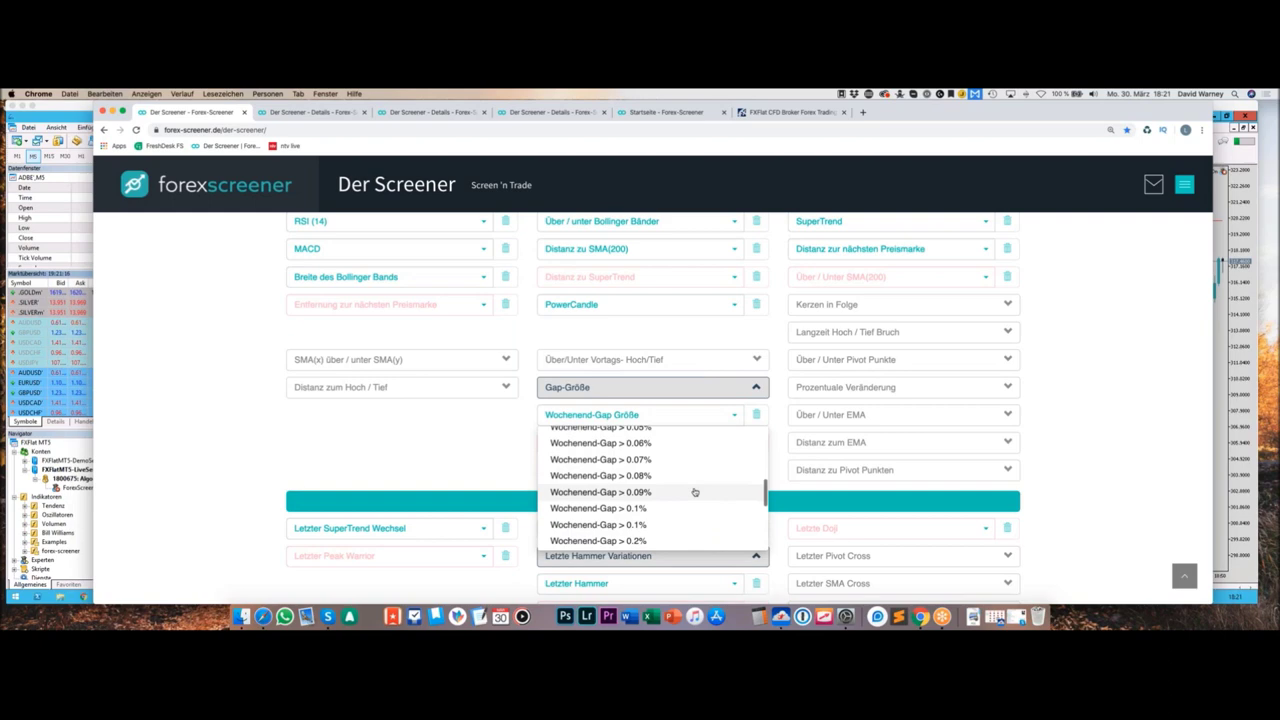
{"action": "scroll", "coordinate": [695, 492], "scroll_direction": "down", "scroll_amount": 5}
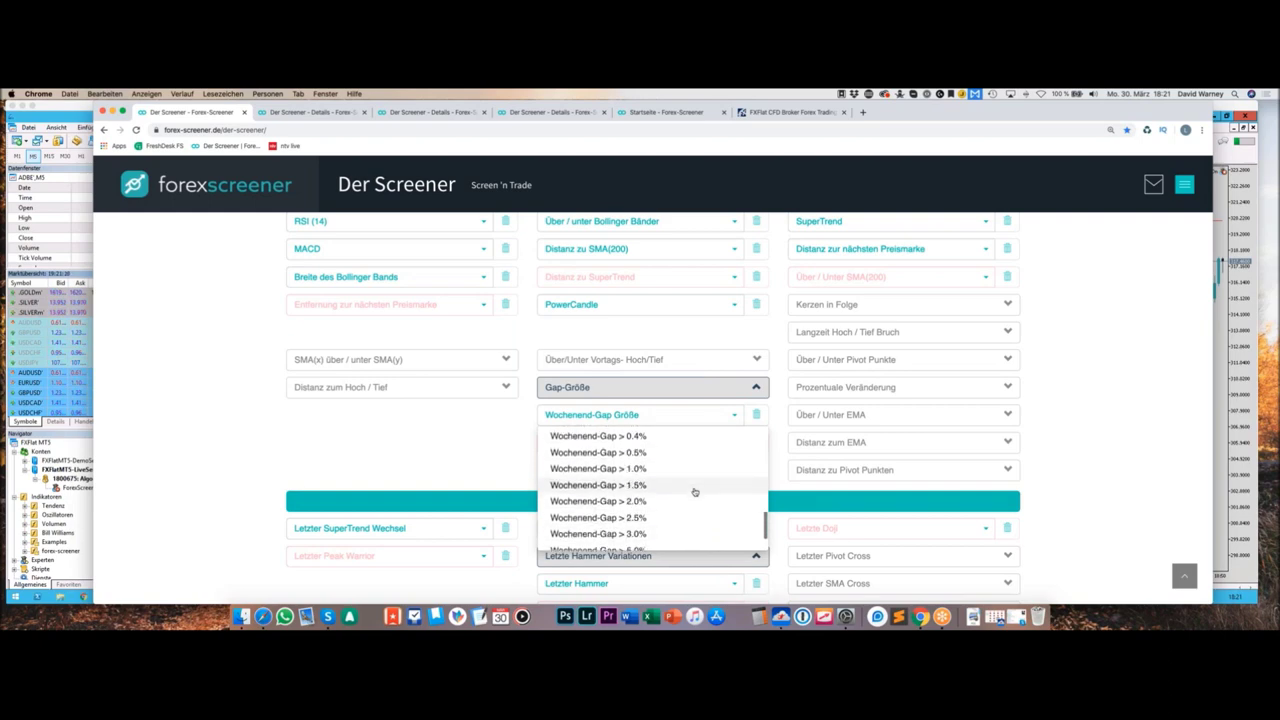
{"action": "scroll", "coordinate": [695, 492], "scroll_direction": "down", "scroll_amount": 4}
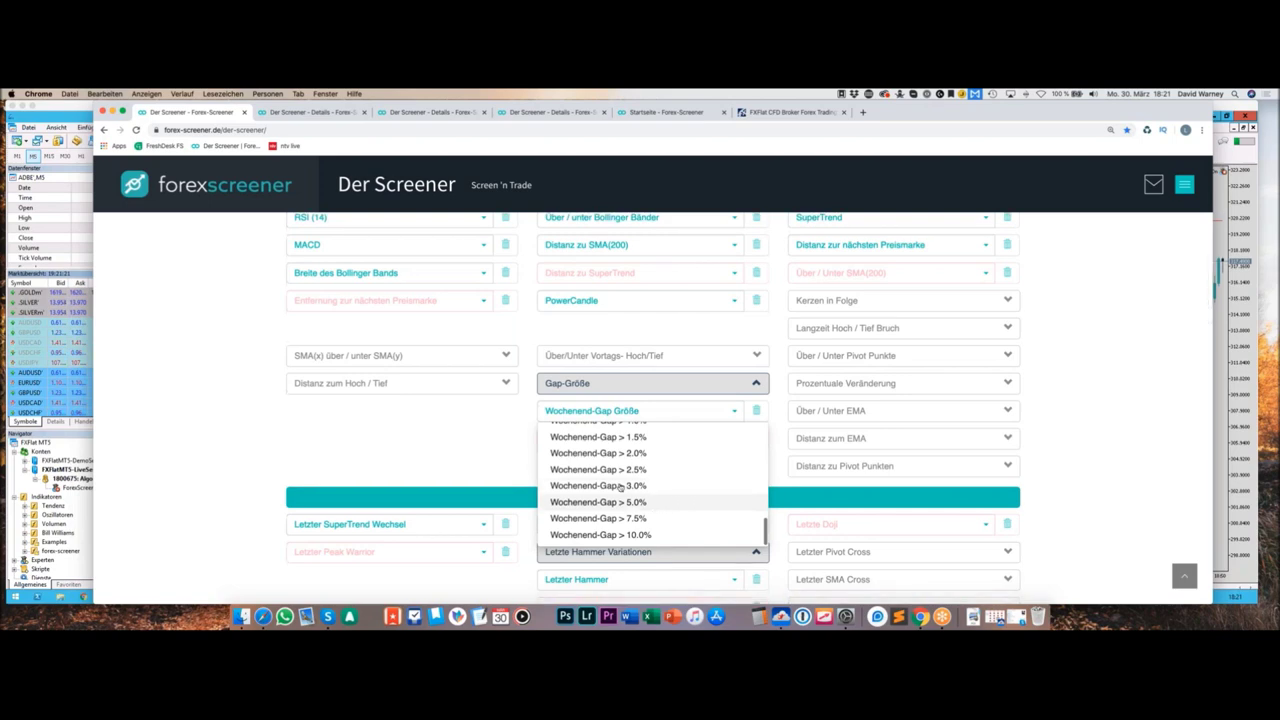
{"action": "left_click", "coordinate": [687, 489]}
{"action": "scroll", "coordinate": [450, 446], "scroll_direction": "down", "scroll_amount": 10}
{"action": "scroll", "coordinate": [463, 452], "scroll_direction": "down", "scroll_amount": 1}
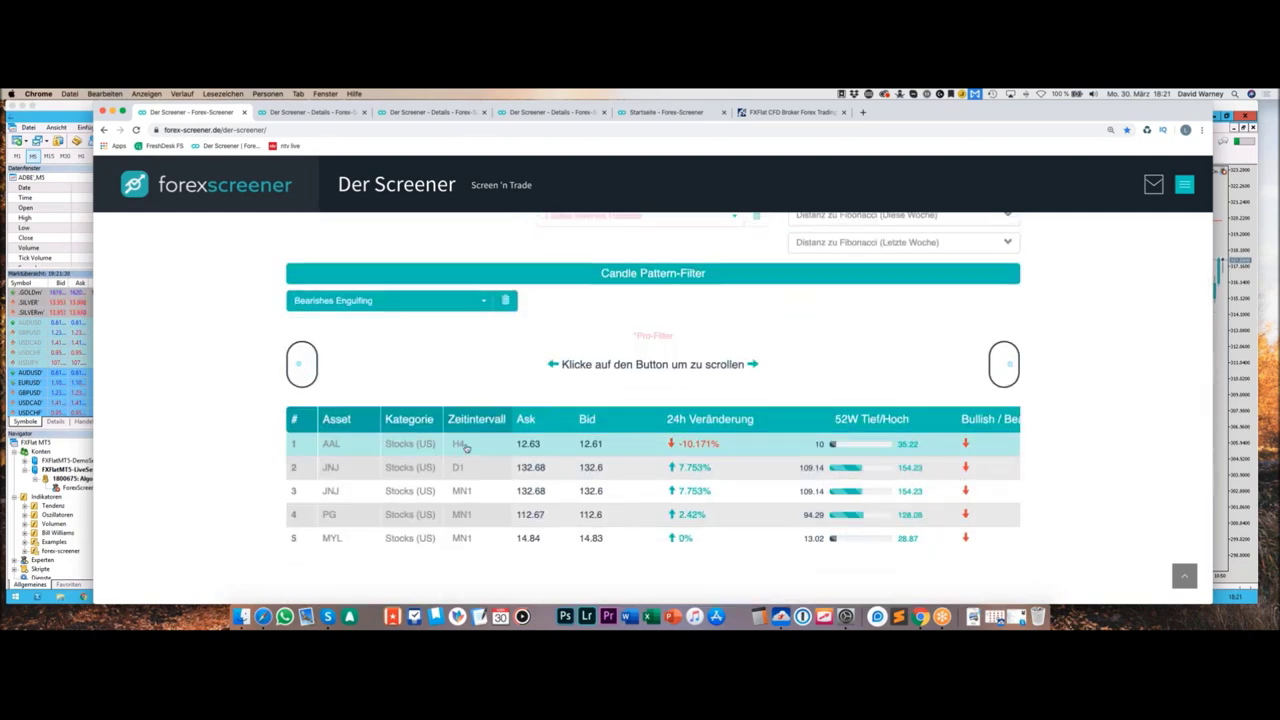
Step: Remove the Stocks (US) category filter and view the matching assets from all categories
{"action": "scroll", "coordinate": [465, 447], "scroll_direction": "up", "scroll_amount": 15}
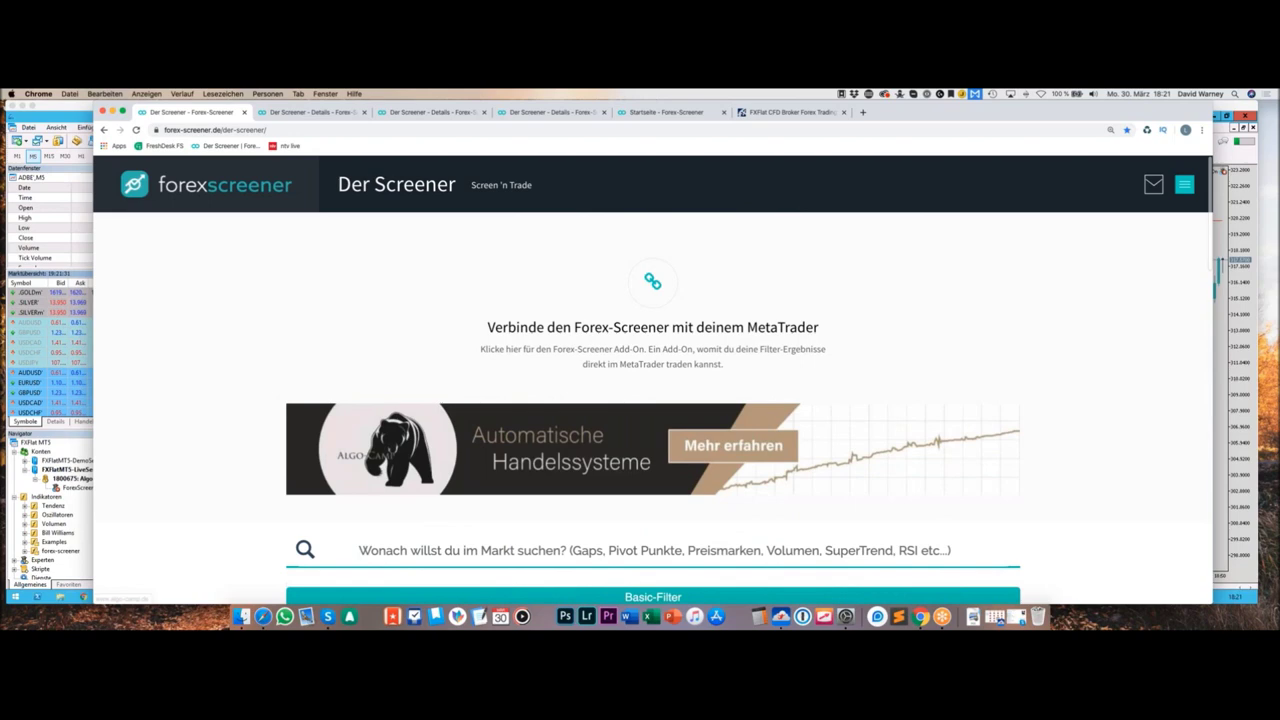
{"action": "scroll", "coordinate": [465, 447], "scroll_direction": "down", "scroll_amount": 5}
{"action": "left_click", "coordinate": [505, 276]}
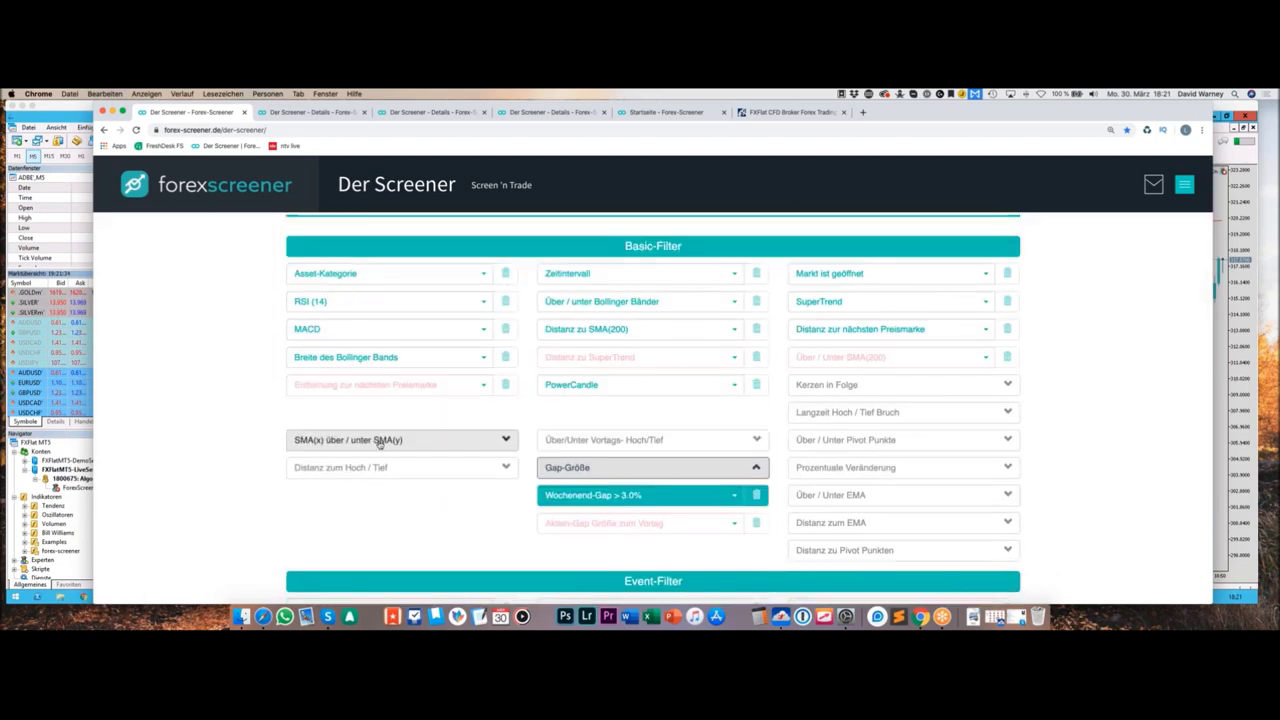
{"action": "scroll", "coordinate": [380, 440], "scroll_direction": "down", "scroll_amount": 3}
{"action": "scroll", "coordinate": [386, 449], "scroll_direction": "down", "scroll_amount": 10}
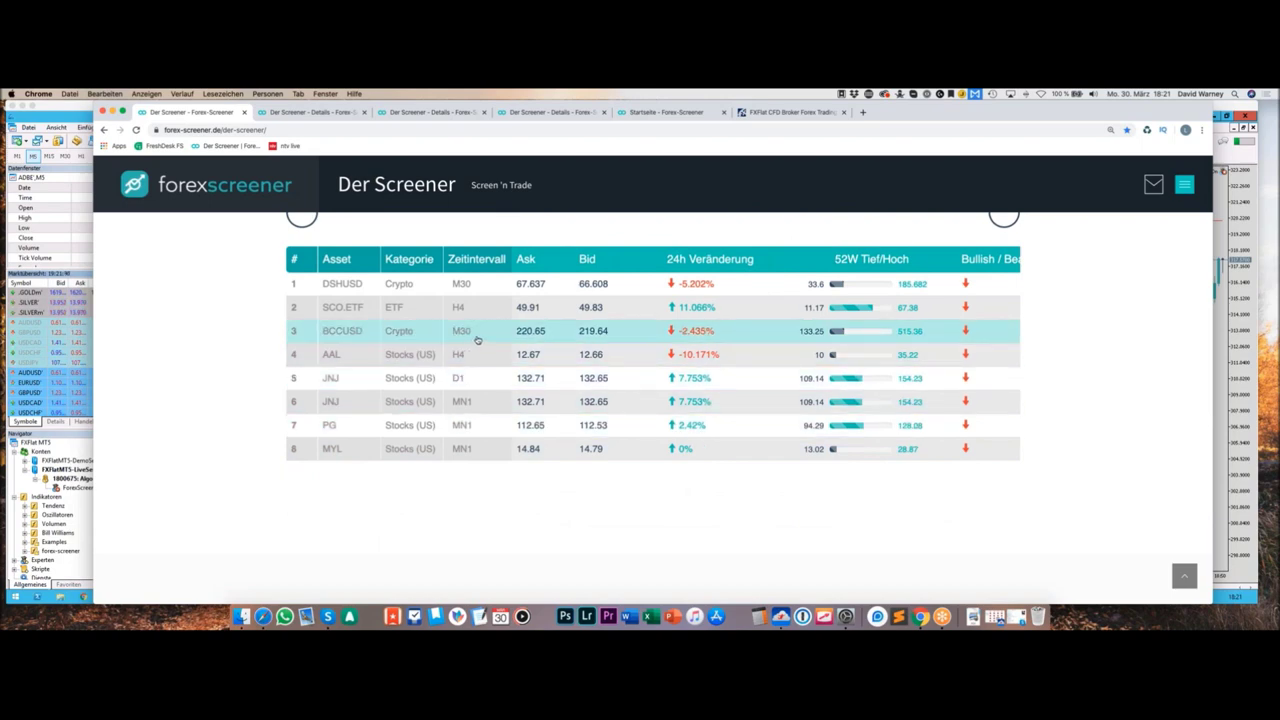
Step: Open the BCCUSD M30 result and examine its weekend gap in the details chart and in MetaTrader
{"action": "left_click", "coordinate": [477, 341]}
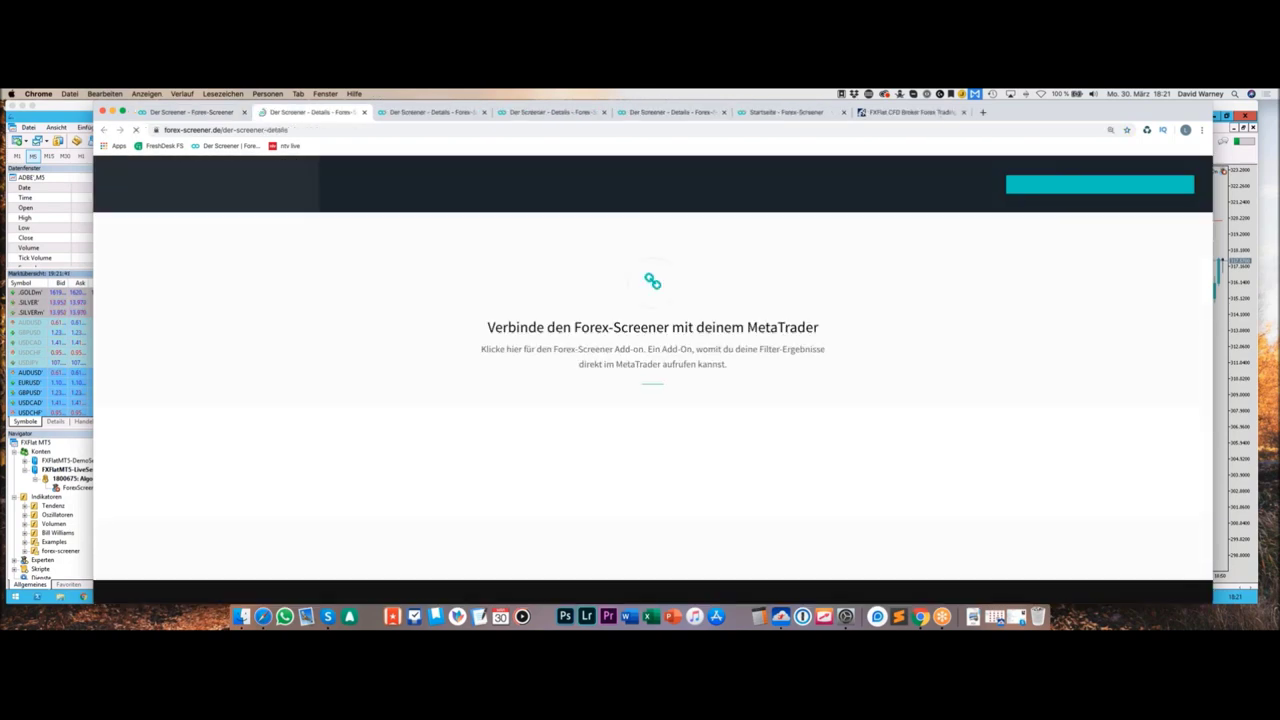
{"action": "scroll", "coordinate": [472, 345], "scroll_direction": "down", "scroll_amount": 5}
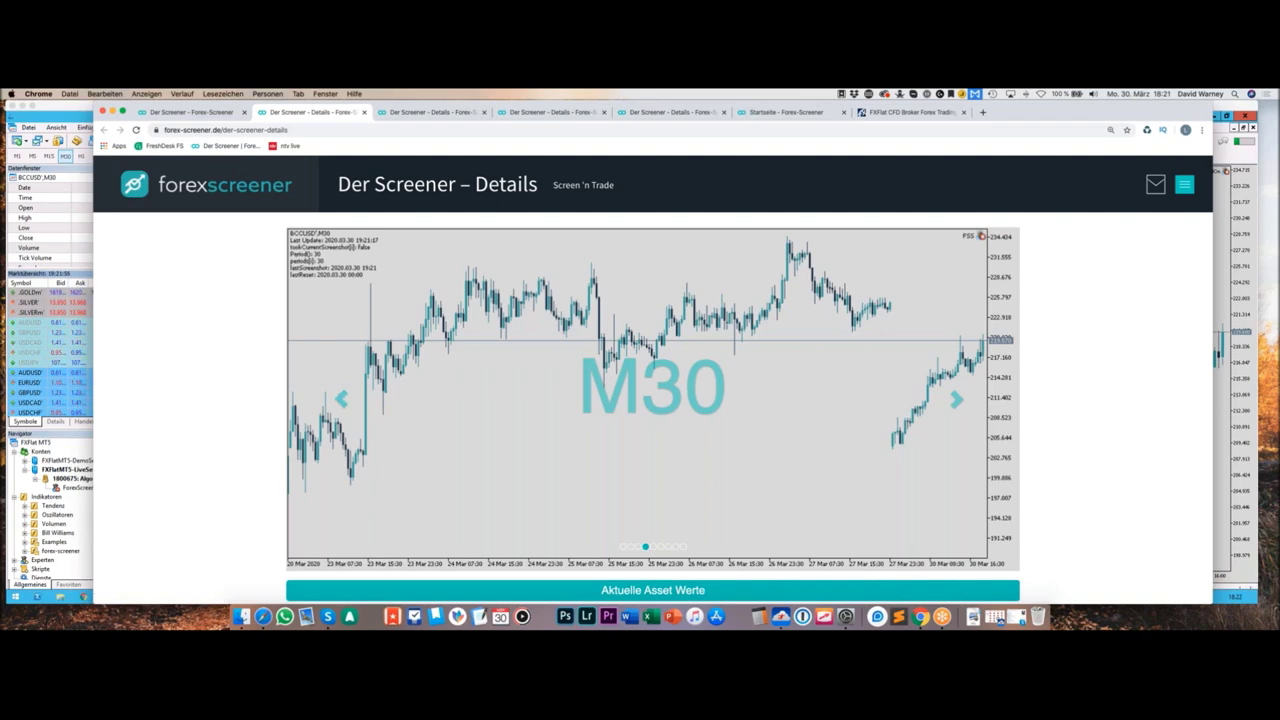
{"action": "key", "text": "super+Tab"}
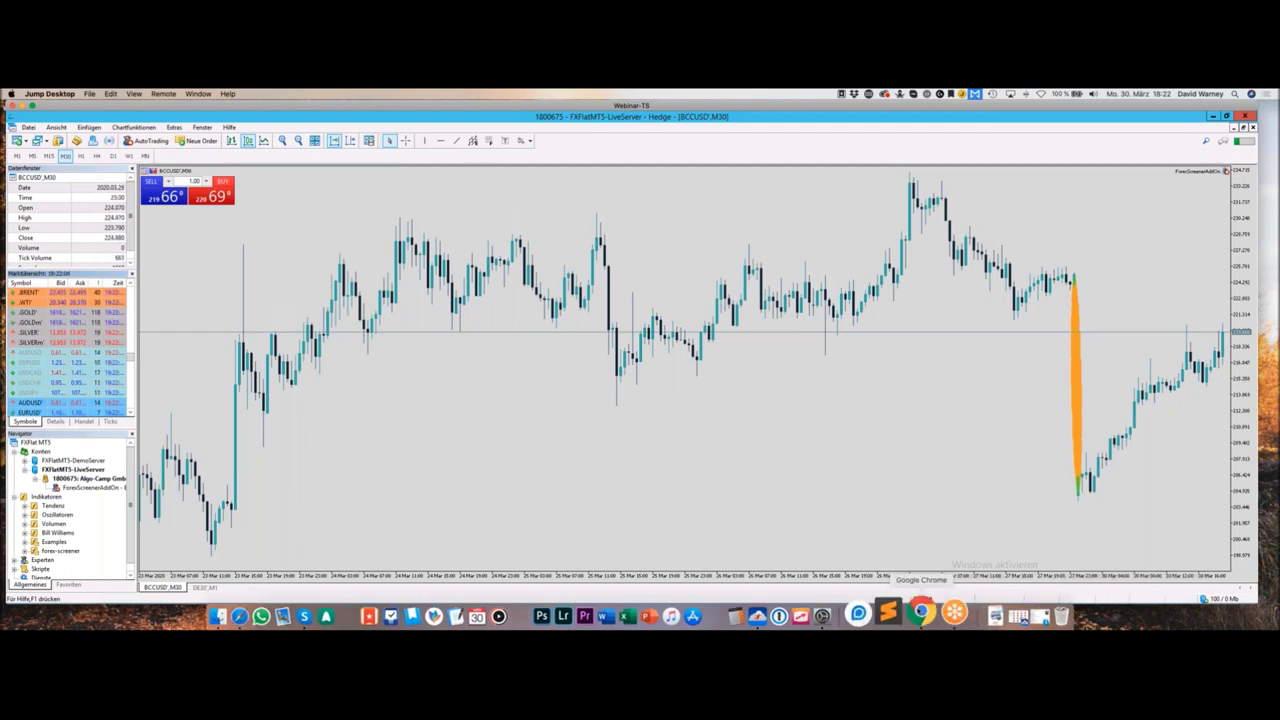
Step: Switch back to the screener page in Chrome and remove the Wochenend-Gap > 3.0% filter
{"action": "left_click", "coordinate": [920, 616]}
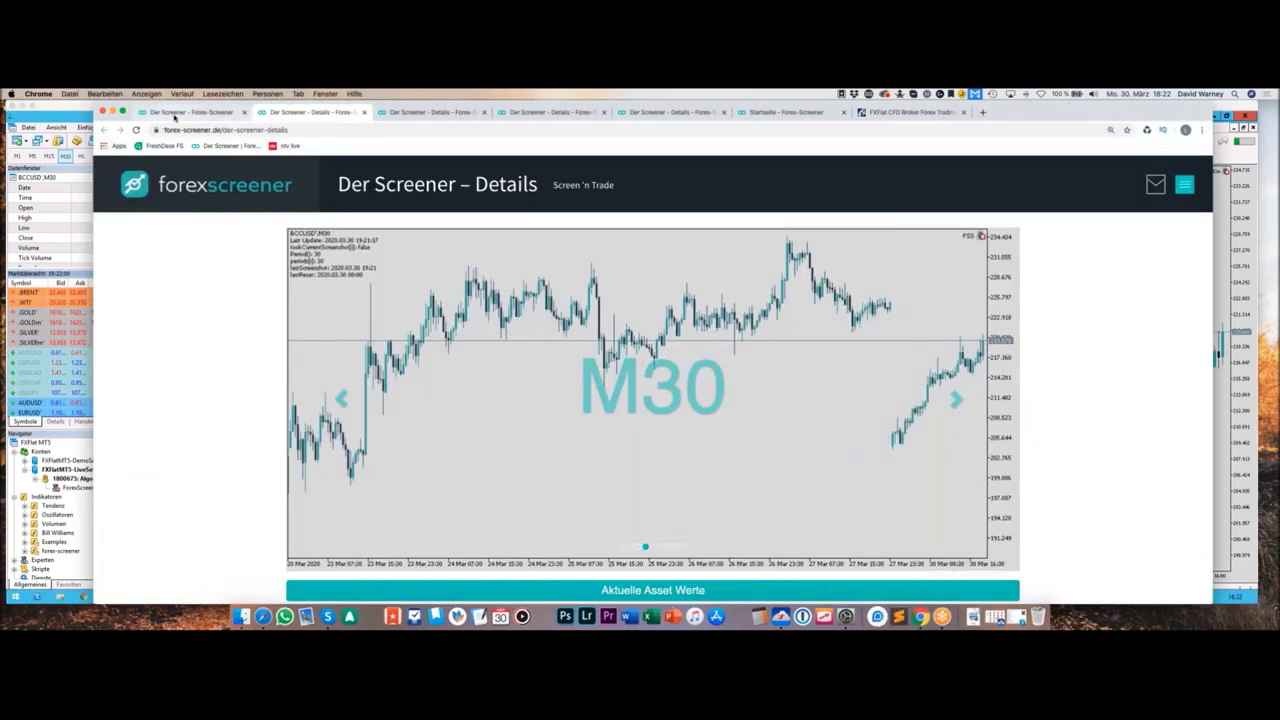
{"action": "left_click", "coordinate": [165, 112]}
{"action": "scroll", "coordinate": [400, 300], "scroll_direction": "up", "scroll_amount": 3}
{"action": "scroll", "coordinate": [535, 415], "scroll_direction": "up", "scroll_amount": 4}
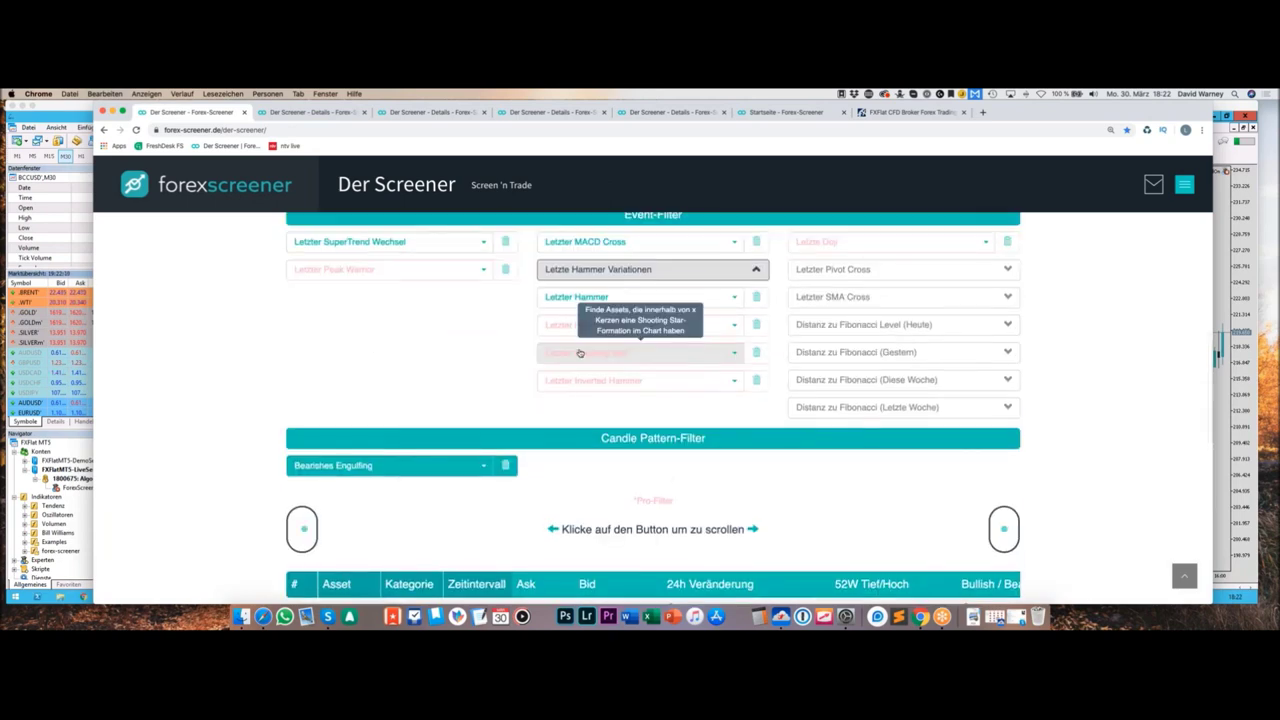
{"action": "scroll", "coordinate": [533, 422], "scroll_direction": "up", "scroll_amount": 2}
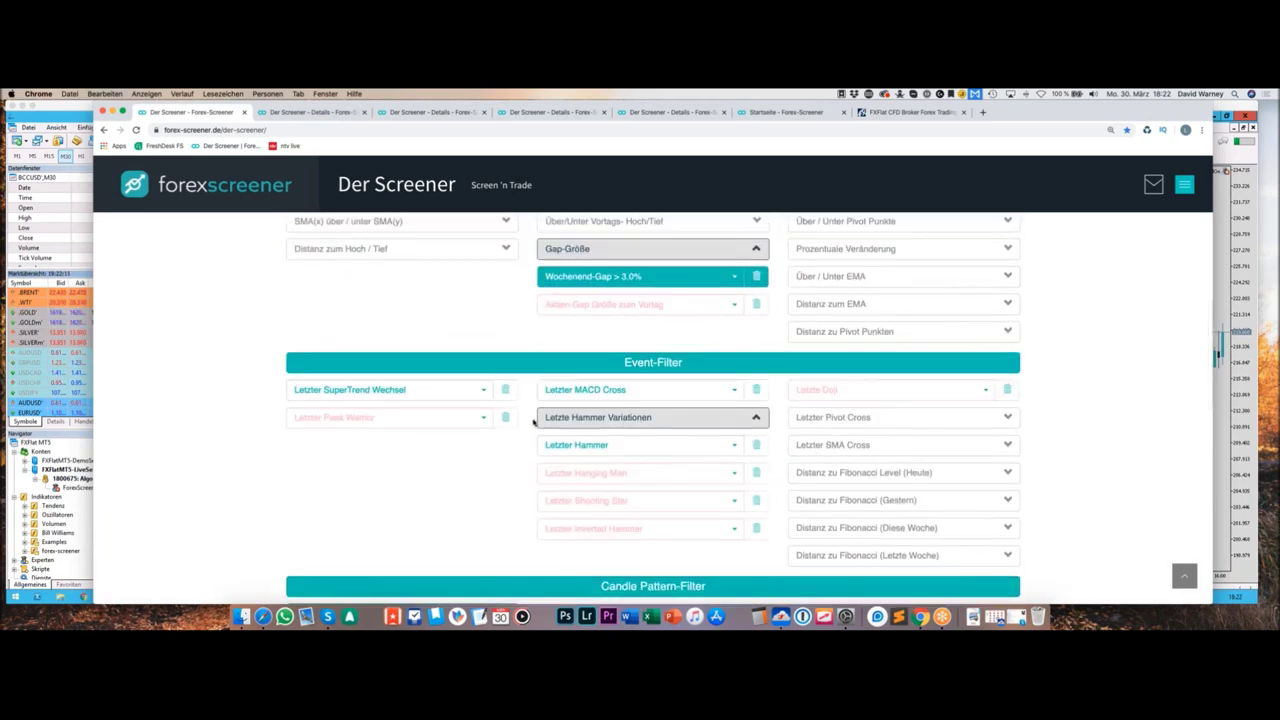
{"action": "left_click", "coordinate": [758, 318]}
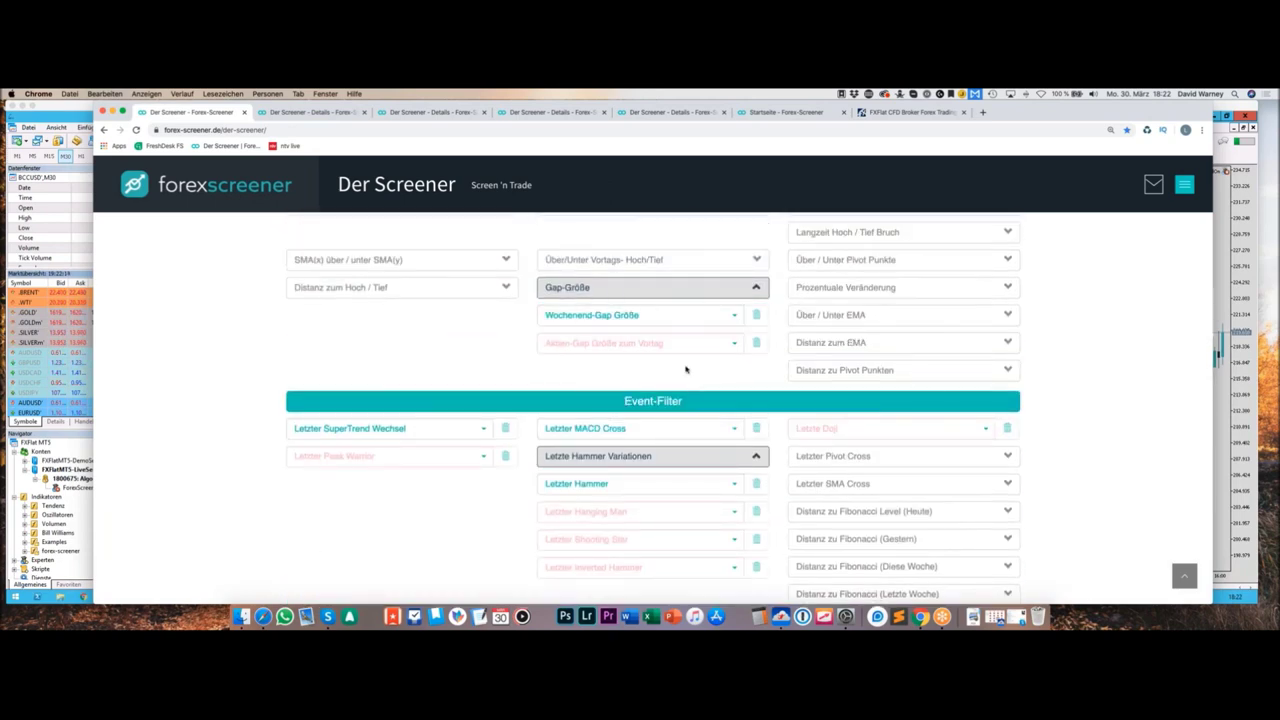
{"action": "scroll", "coordinate": [686, 369], "scroll_direction": "up", "scroll_amount": 5}
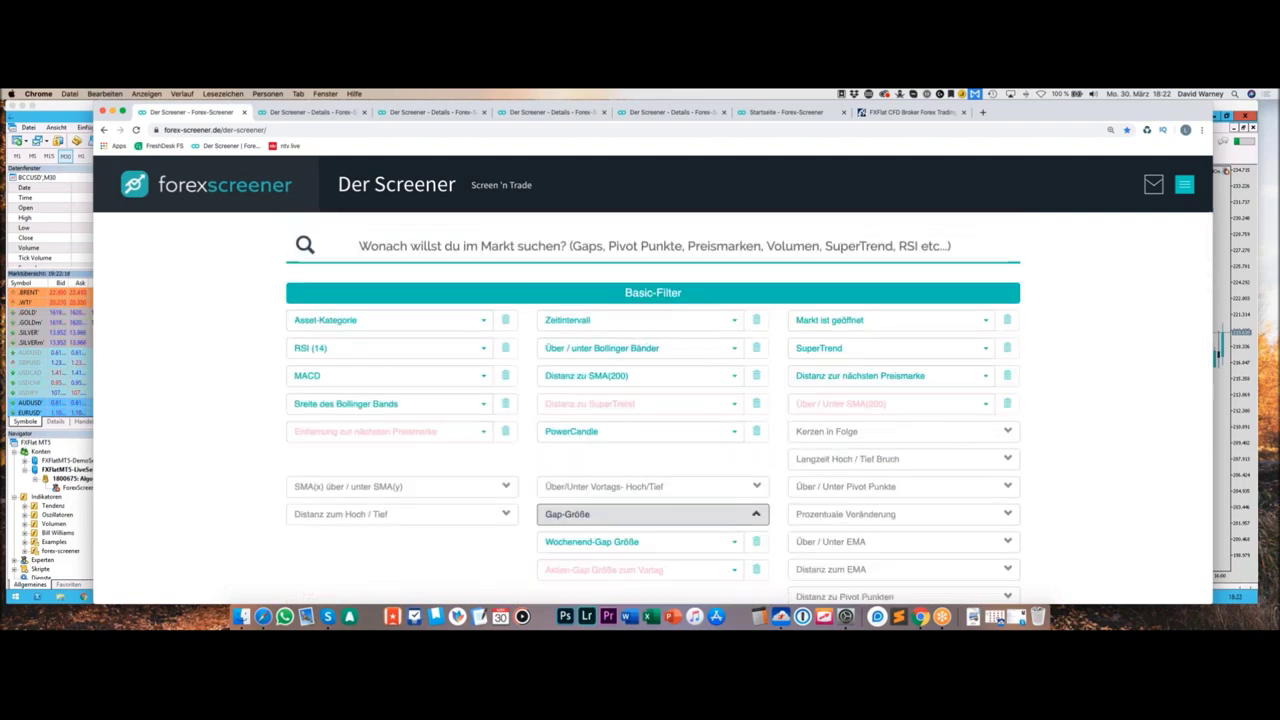
Step: Look through the Basic, Event and Candle Pattern filters on the screener page
{"action": "left_click", "coordinate": [95, 557]}
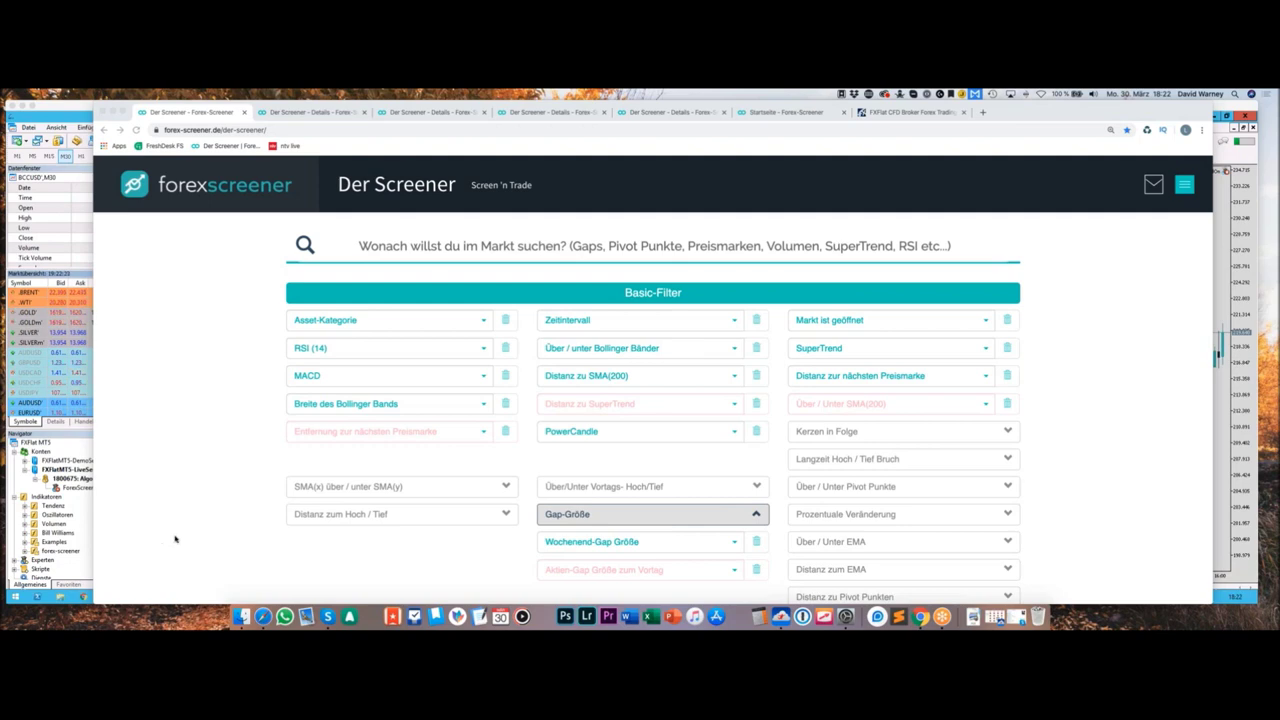
{"action": "left_click", "coordinate": [175, 539]}
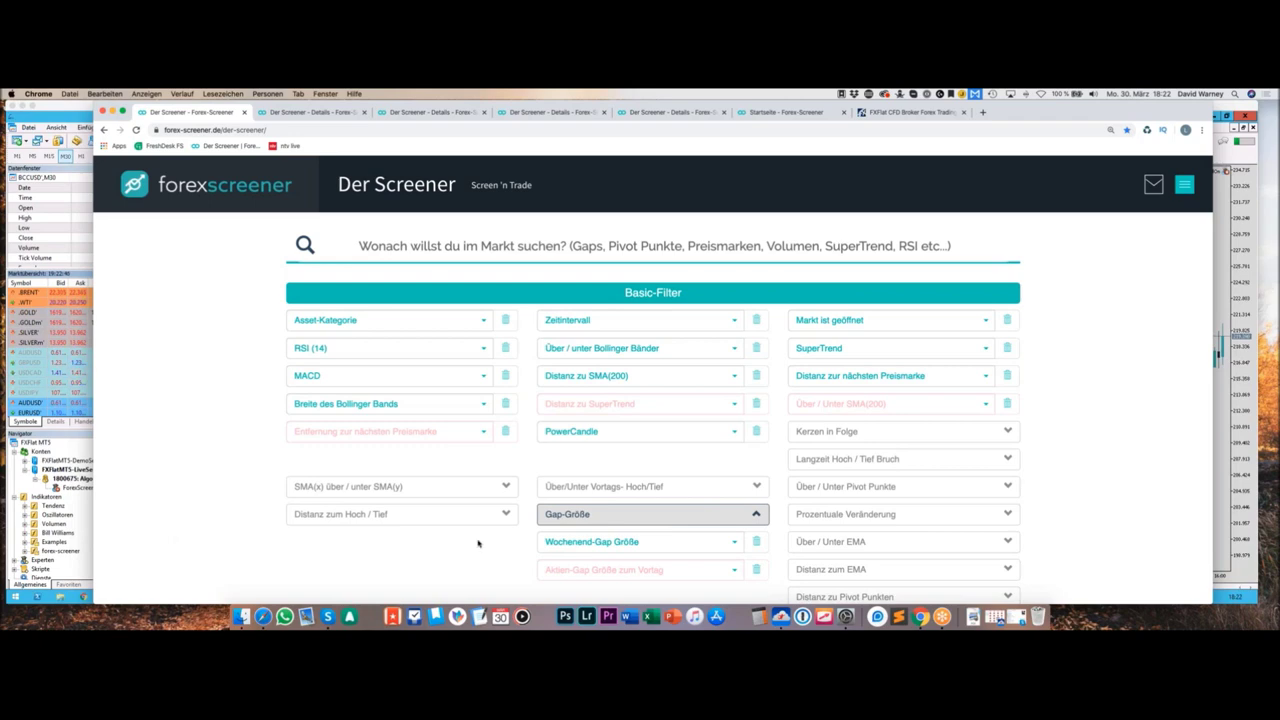
{"action": "scroll", "coordinate": [480, 515], "scroll_direction": "down", "scroll_amount": 3}
{"action": "scroll", "coordinate": [480, 509], "scroll_direction": "down", "scroll_amount": 4}
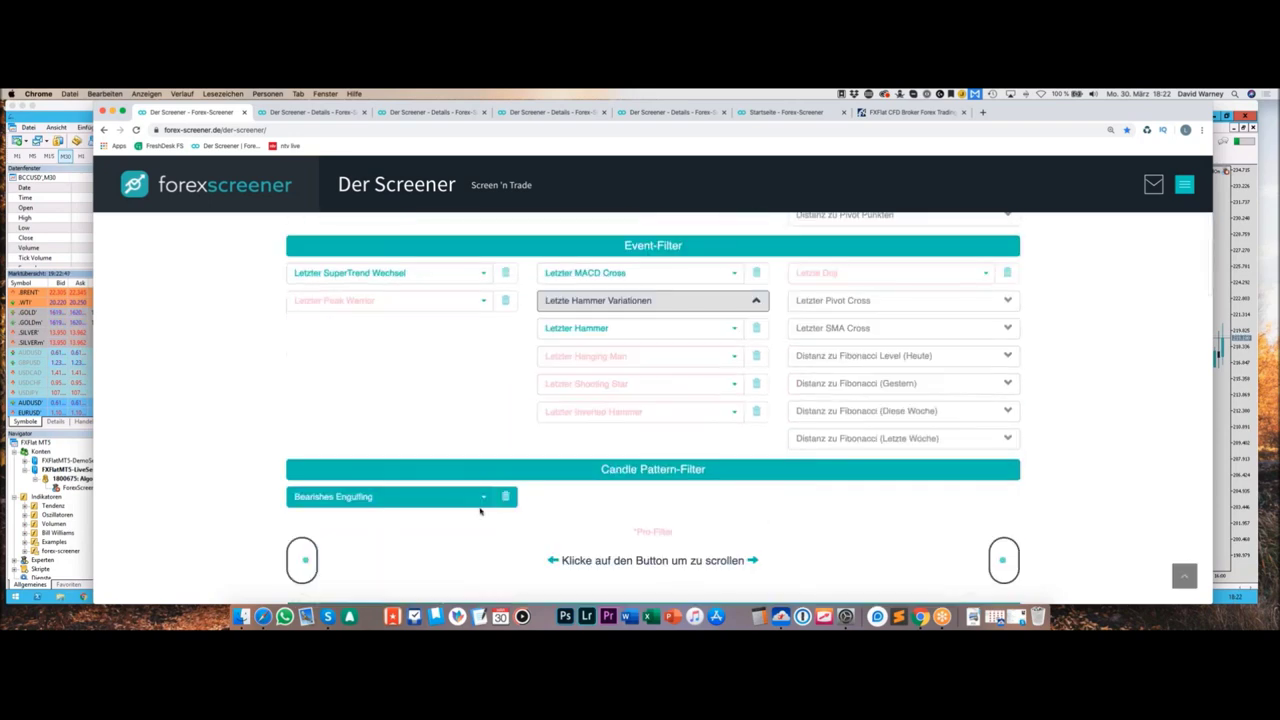
{"action": "scroll", "coordinate": [480, 509], "scroll_direction": "down", "scroll_amount": 1}
{"action": "scroll", "coordinate": [475, 375], "scroll_direction": "up", "scroll_amount": 4}
{"action": "scroll", "coordinate": [653, 409], "scroll_direction": "up", "scroll_amount": 2}
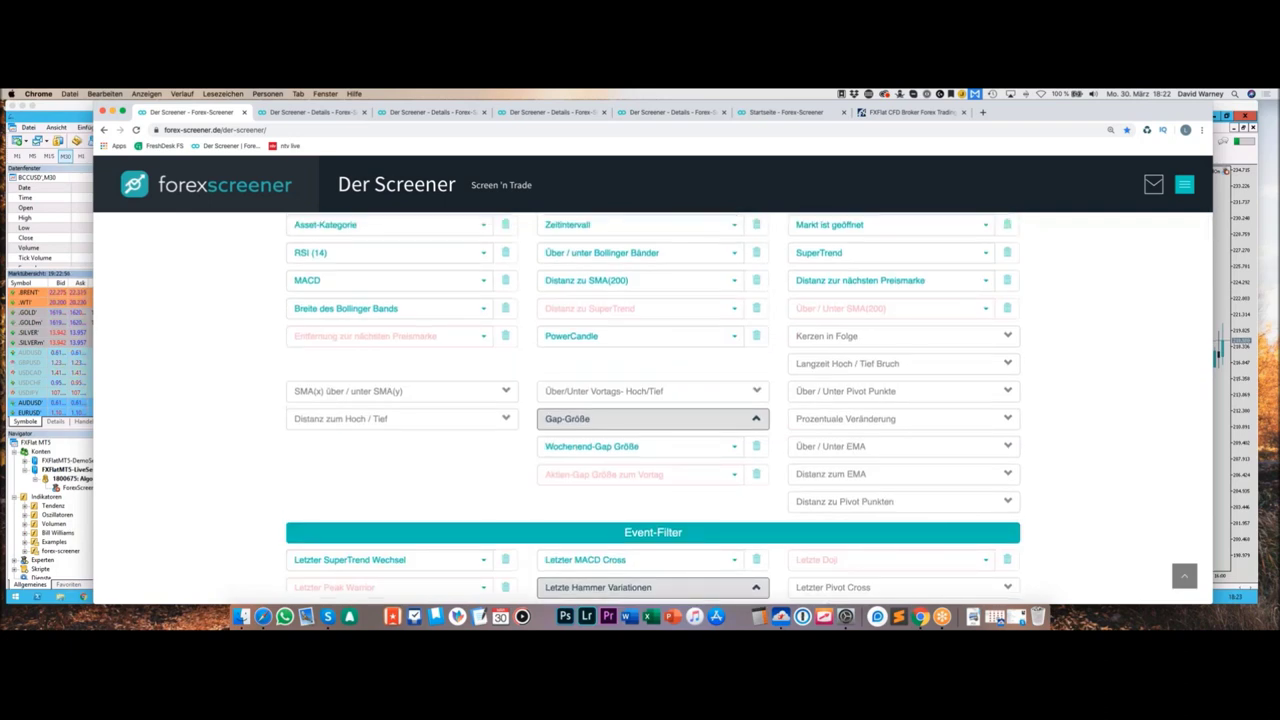
{"action": "scroll", "coordinate": [653, 409], "scroll_direction": "up", "scroll_amount": 1}
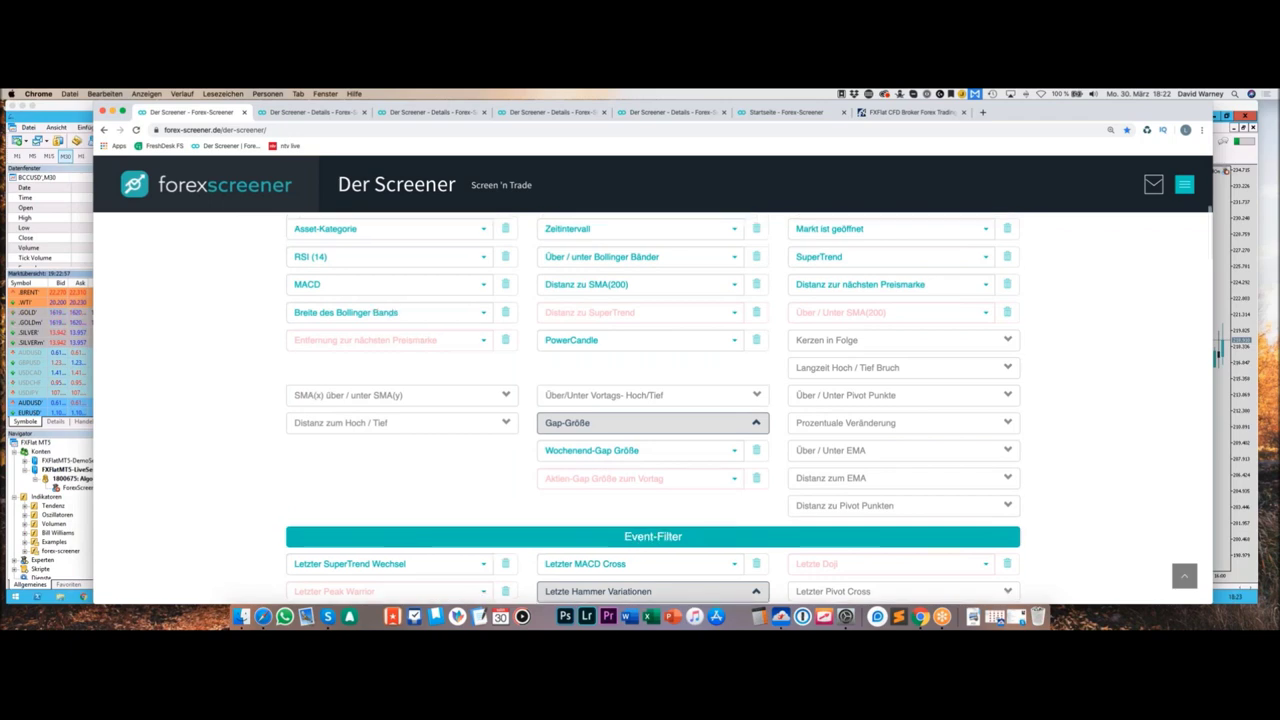
{"action": "scroll", "coordinate": [524, 323], "scroll_direction": "up", "scroll_amount": 2}
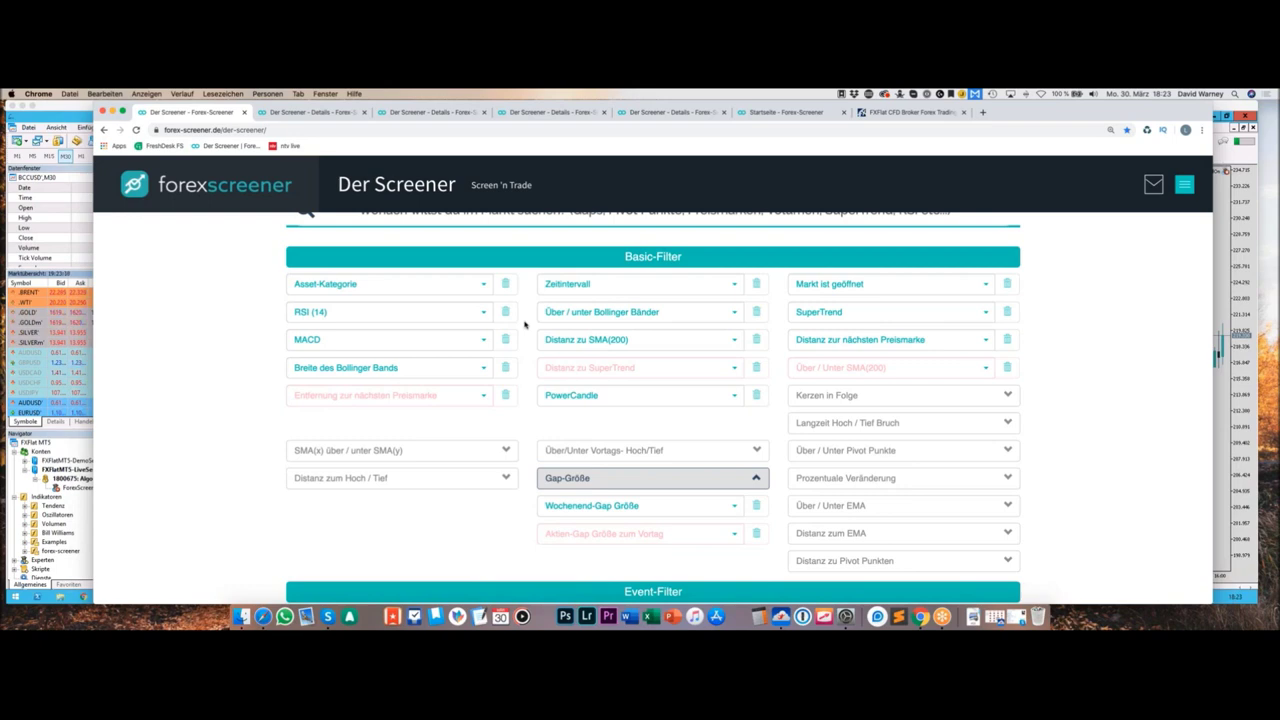
{"action": "scroll", "coordinate": [525, 323], "scroll_direction": "down", "scroll_amount": 3}
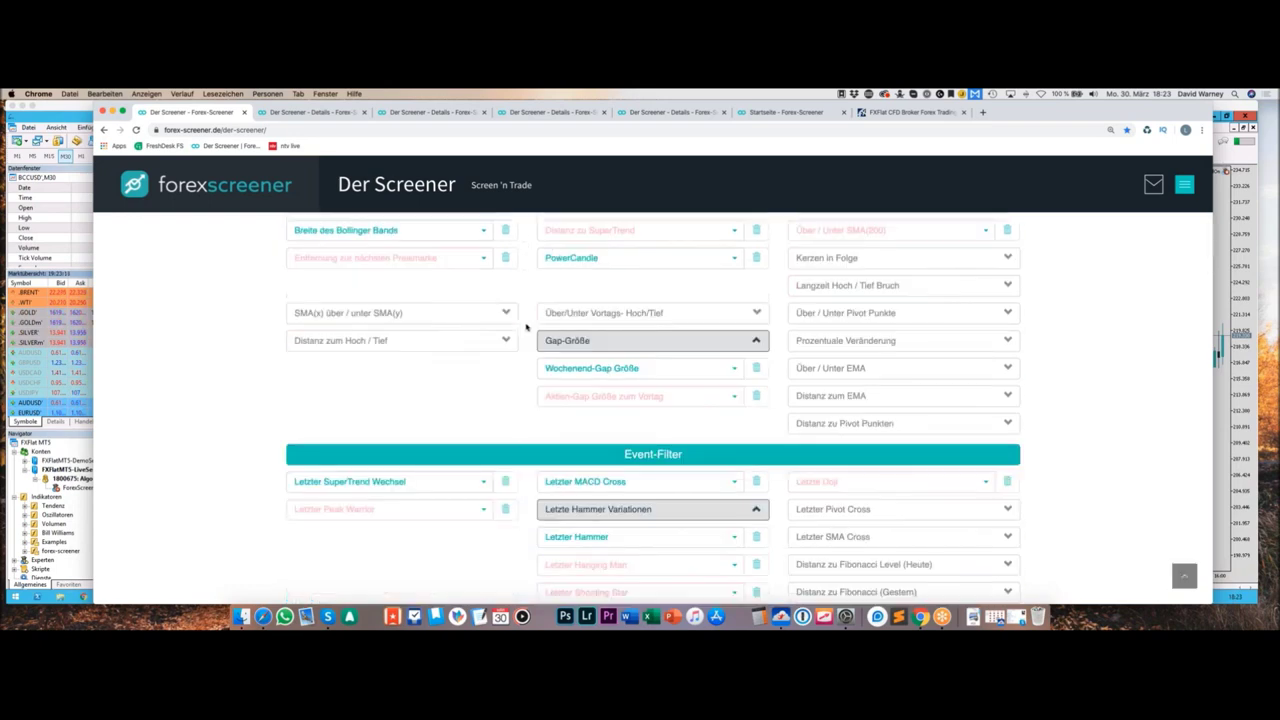
{"action": "scroll", "coordinate": [525, 326], "scroll_direction": "down", "scroll_amount": 1}
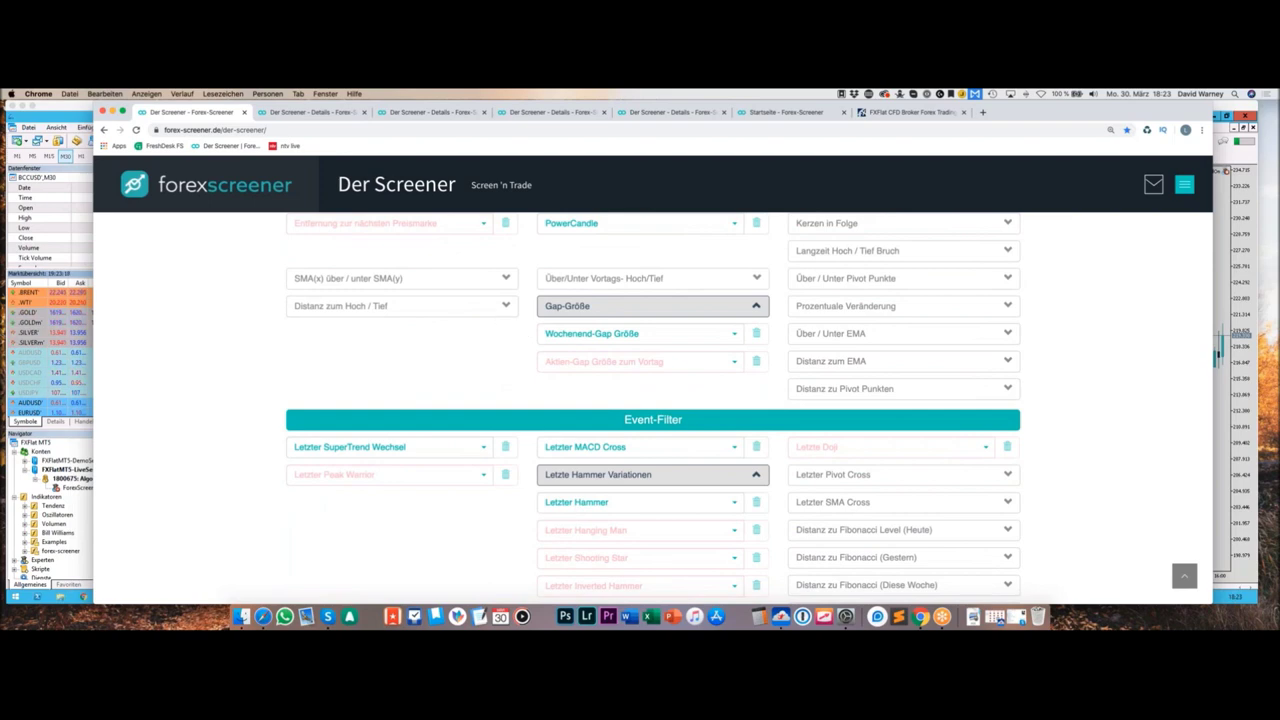
Step: Close the four Details tabs and the Startseite tab, keeping the screener and FXFlat pages open
{"action": "left_click", "coordinate": [364, 112]}
{"action": "left_click", "coordinate": [364, 112]}
{"action": "left_click", "coordinate": [364, 112]}
{"action": "left_click", "coordinate": [364, 112]}
{"action": "left_click", "coordinate": [364, 112]}
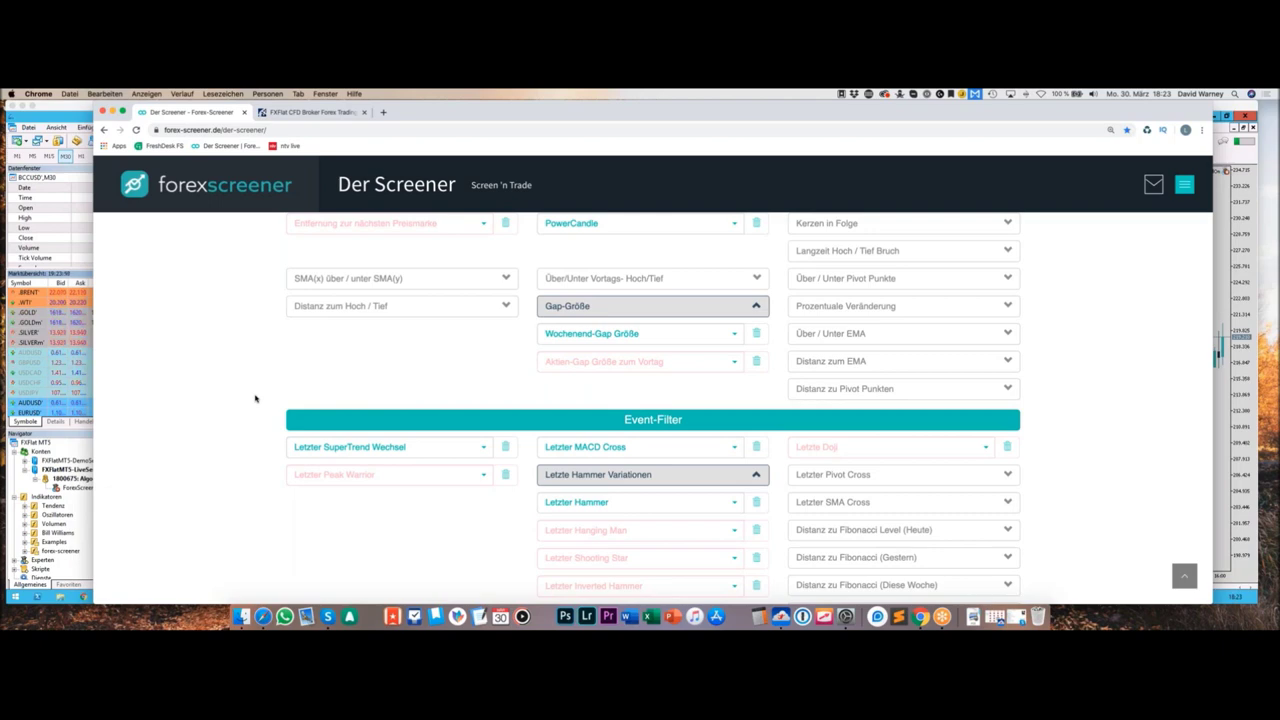
Step: Try to filter the market by the M1 time interval and 10 Grüne Kerzen in Folge
{"action": "scroll", "coordinate": [280, 408], "scroll_direction": "up", "scroll_amount": 10}
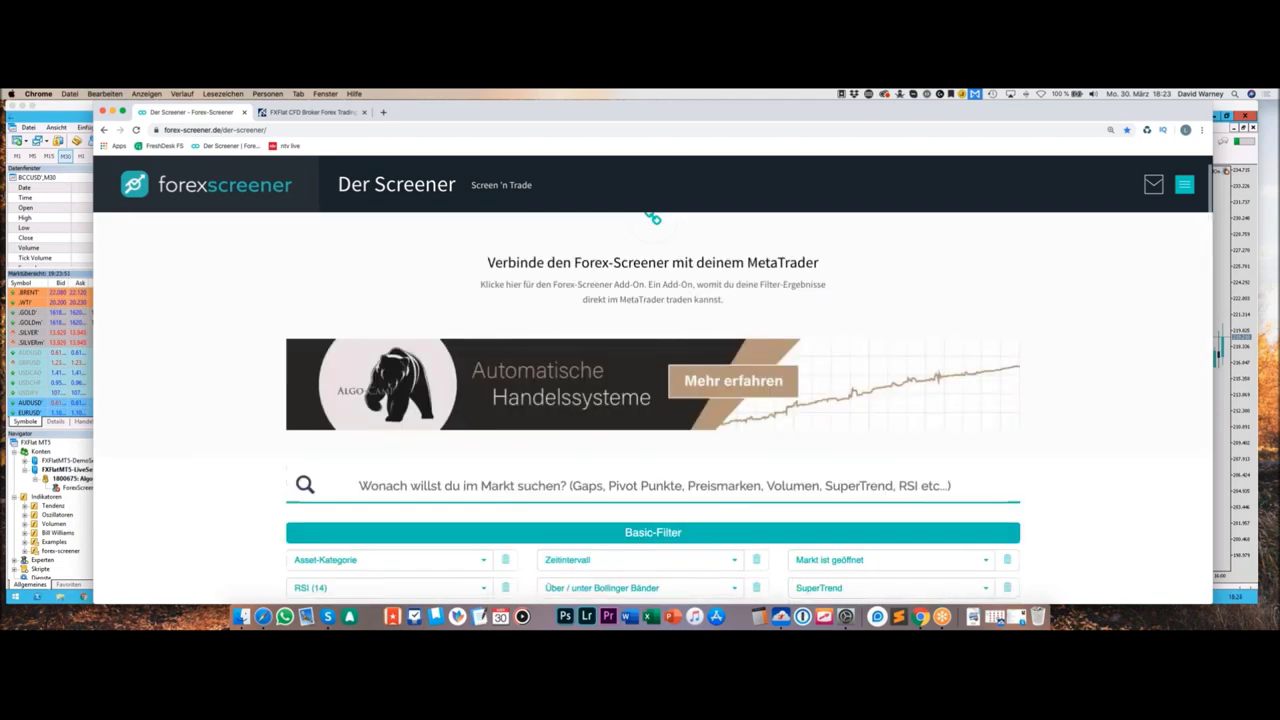
{"action": "scroll", "coordinate": [280, 408], "scroll_direction": "down", "scroll_amount": 4}
{"action": "left_click", "coordinate": [630, 372]}
{"action": "left_click", "coordinate": [601, 401]}
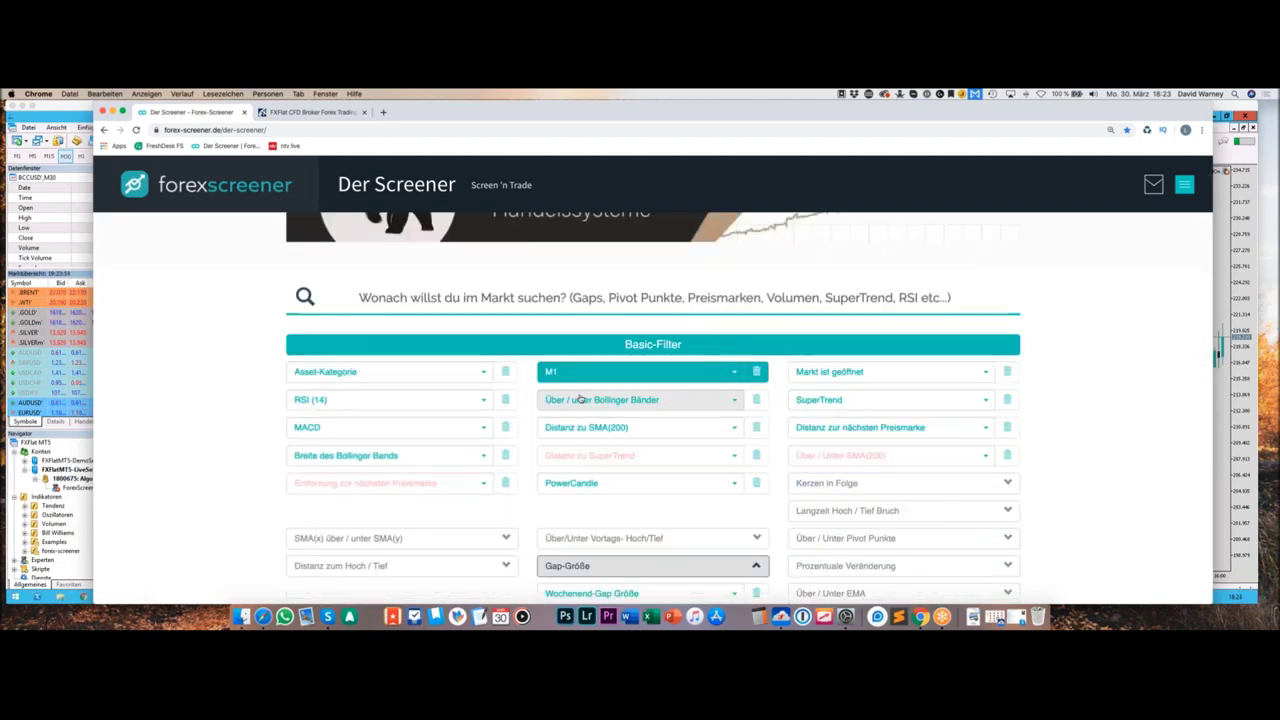
{"action": "scroll", "coordinate": [601, 399], "scroll_direction": "down", "scroll_amount": 4}
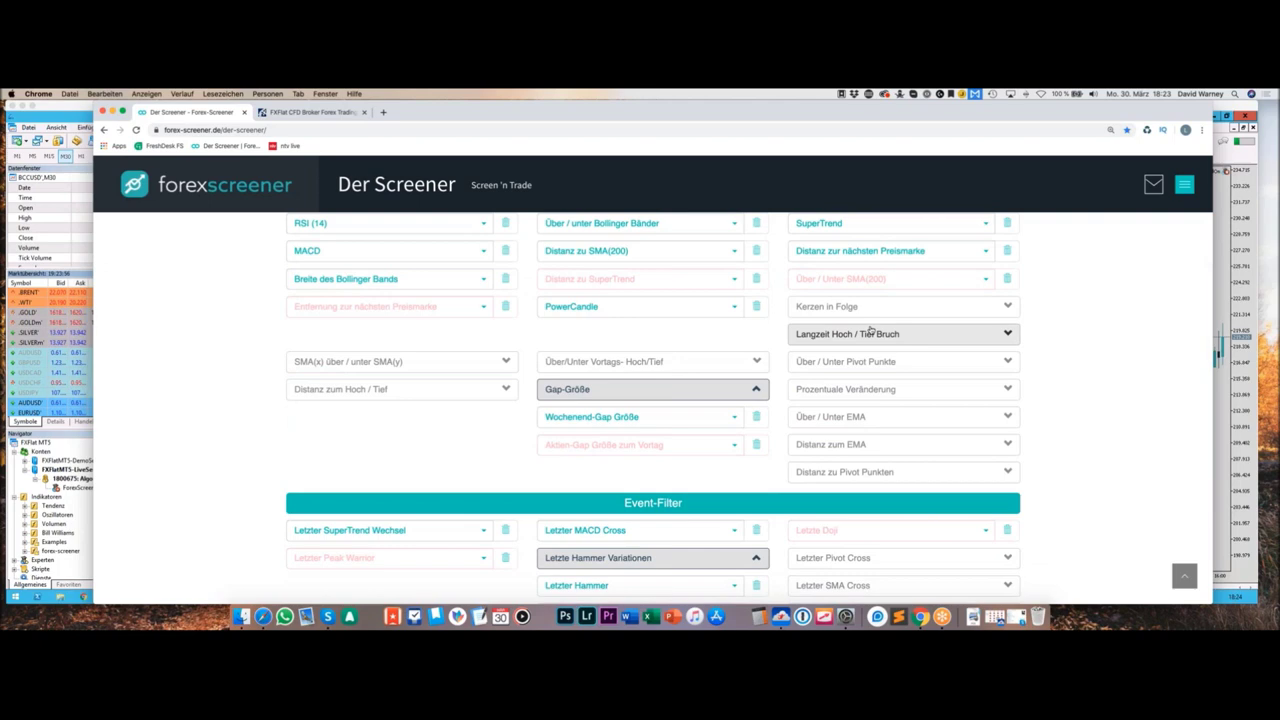
{"action": "scroll", "coordinate": [890, 330], "scroll_direction": "up", "scroll_amount": 2}
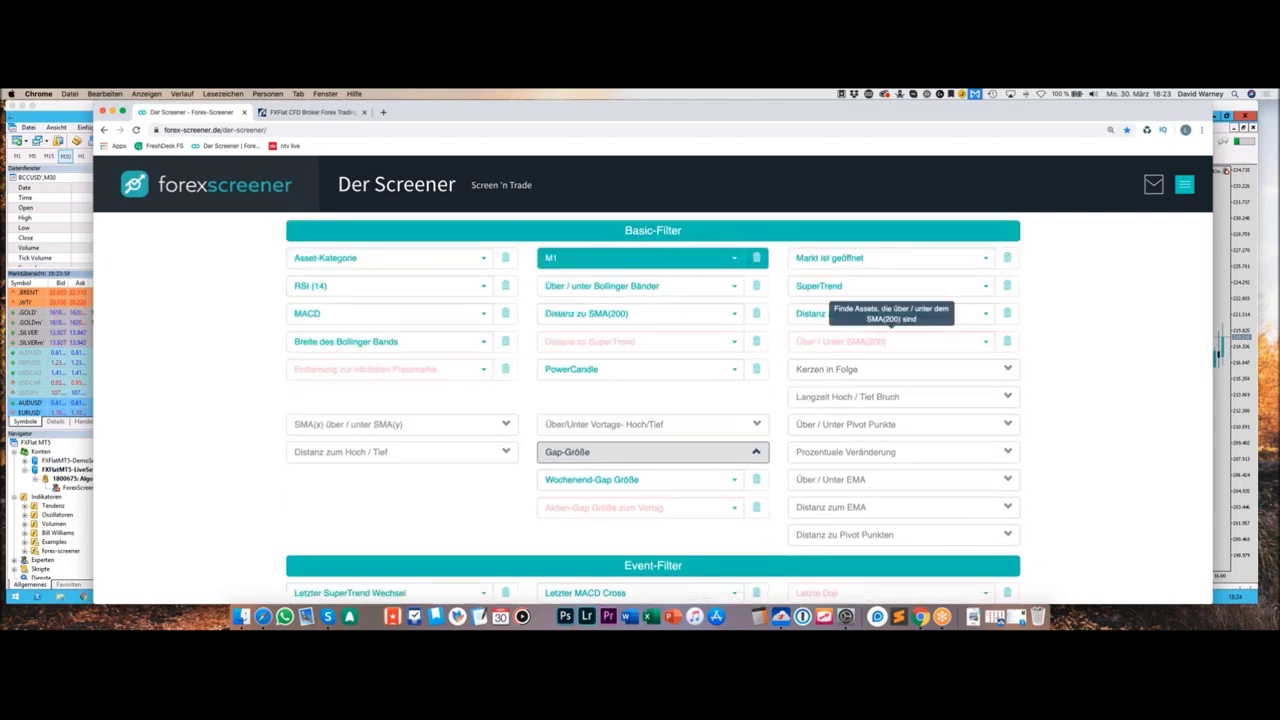
{"action": "left_click", "coordinate": [980, 367]}
{"action": "left_click", "coordinate": [900, 396]}
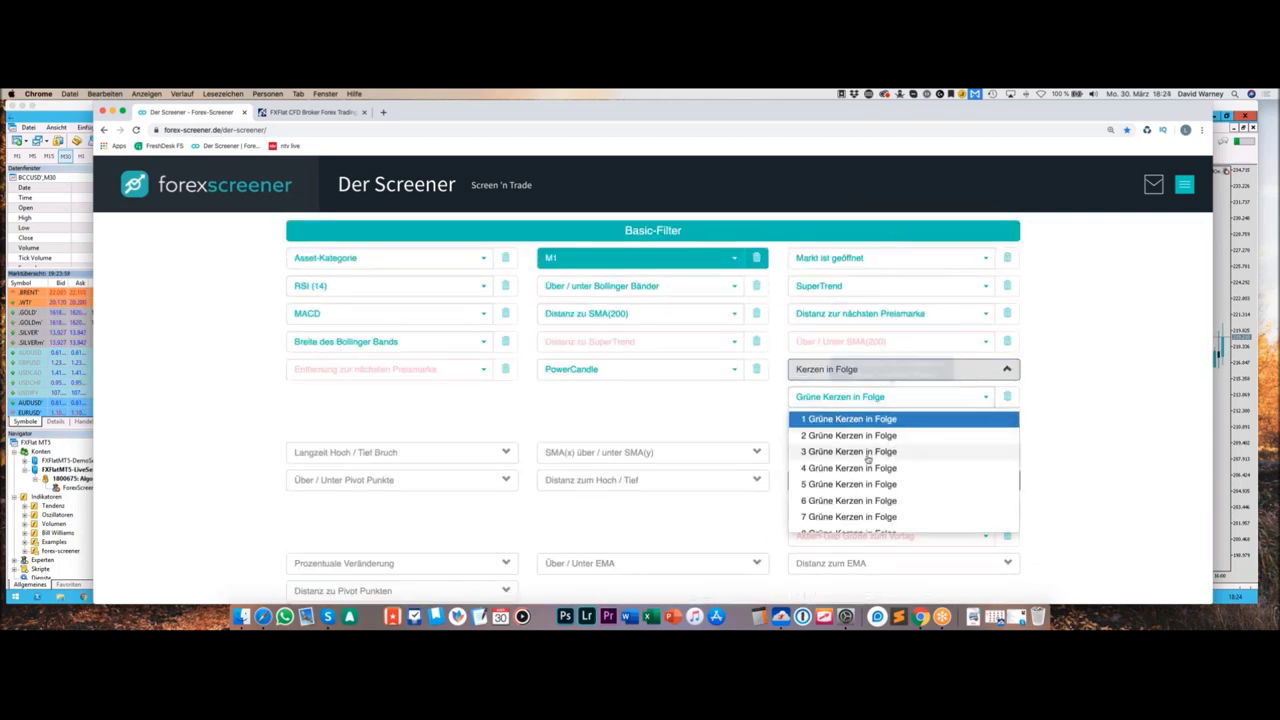
{"action": "scroll", "coordinate": [860, 490], "scroll_direction": "down", "scroll_amount": 2}
{"action": "left_click", "coordinate": [858, 521]}
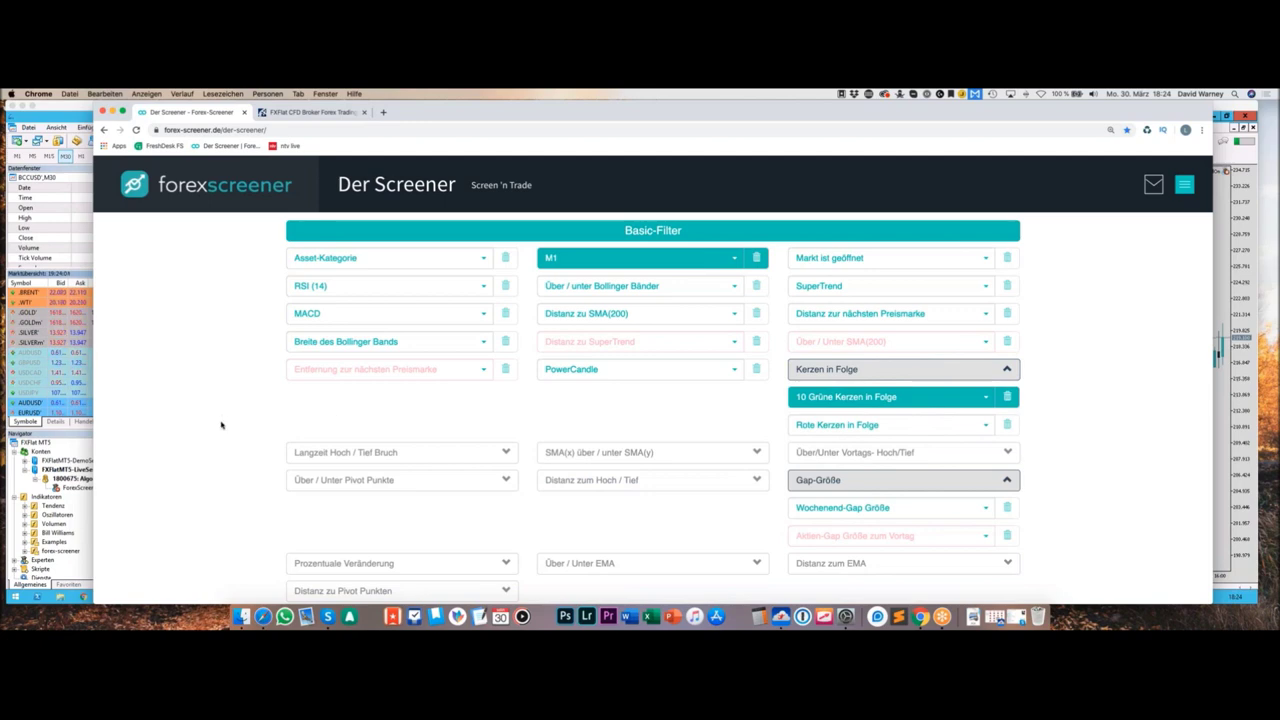
Step: Check the page for filter results and reload the screener page to reset all filters
{"action": "scroll", "coordinate": [223, 428], "scroll_direction": "down", "scroll_amount": 2}
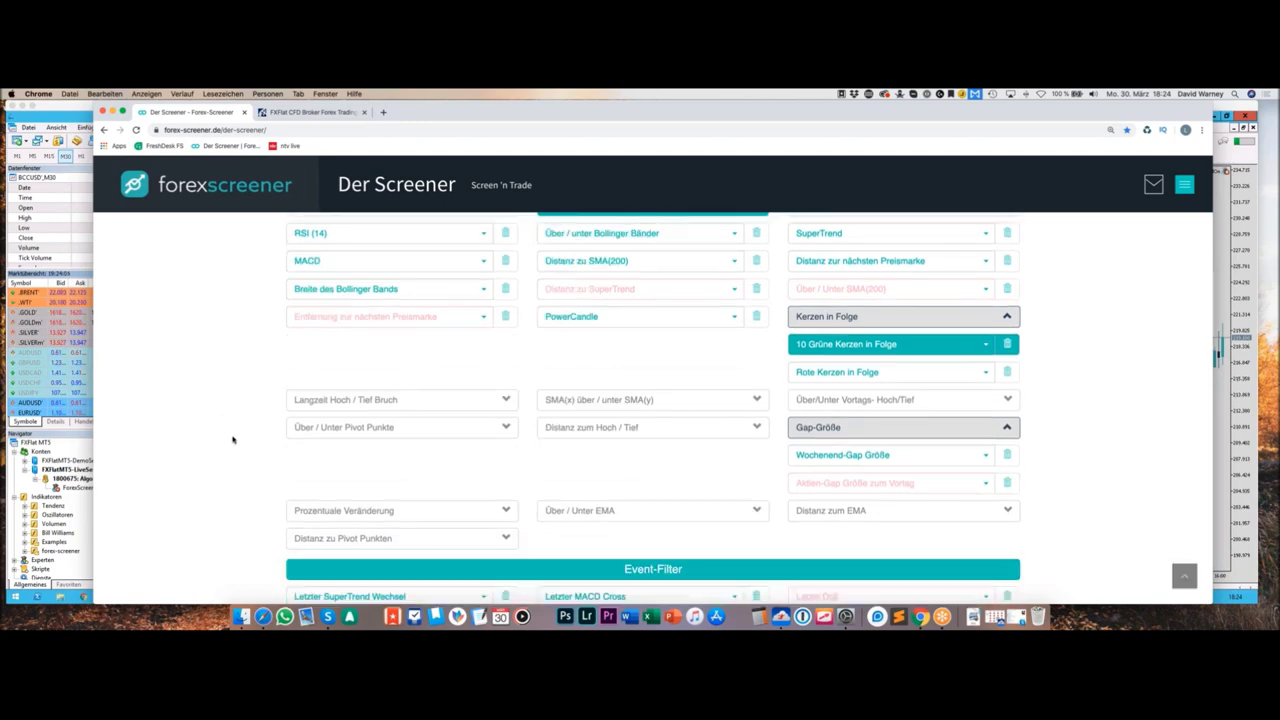
{"action": "scroll", "coordinate": [236, 440], "scroll_direction": "down", "scroll_amount": 3}
{"action": "scroll", "coordinate": [240, 446], "scroll_direction": "down", "scroll_amount": 5}
{"action": "scroll", "coordinate": [242, 447], "scroll_direction": "up", "scroll_amount": 3}
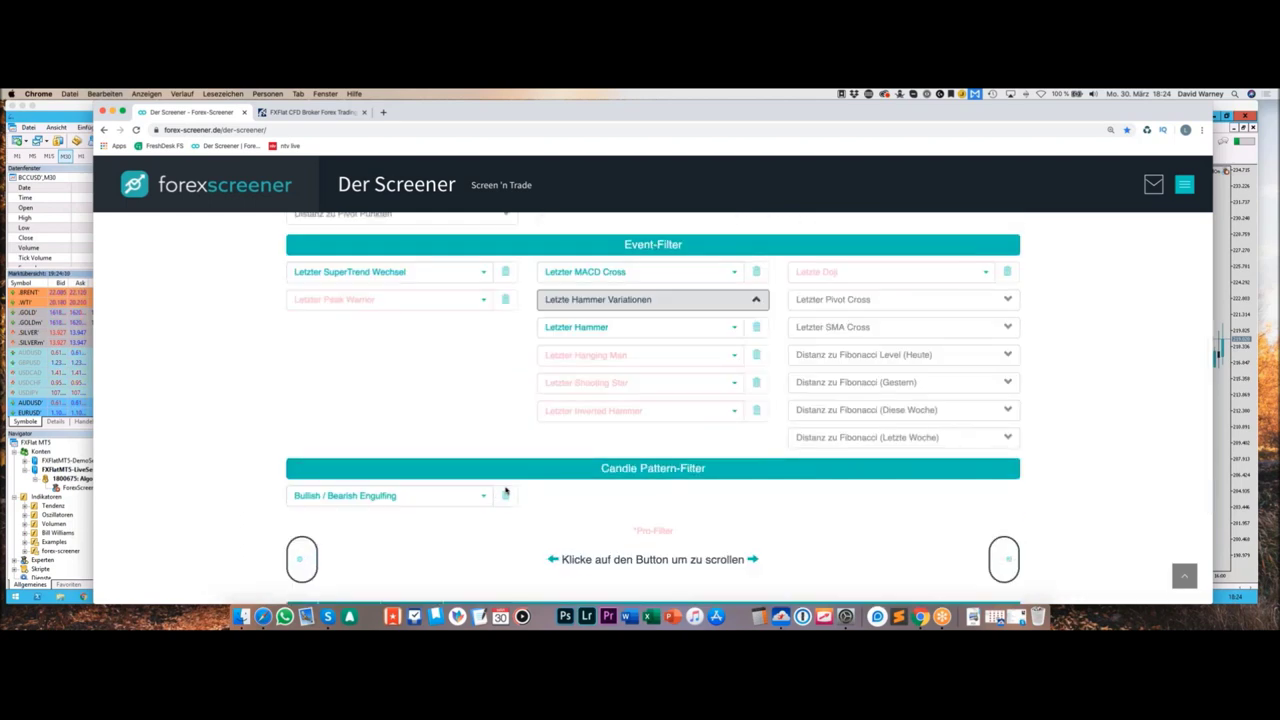
{"action": "scroll", "coordinate": [506, 490], "scroll_direction": "up", "scroll_amount": 2}
{"action": "scroll", "coordinate": [506, 490], "scroll_direction": "up", "scroll_amount": 10}
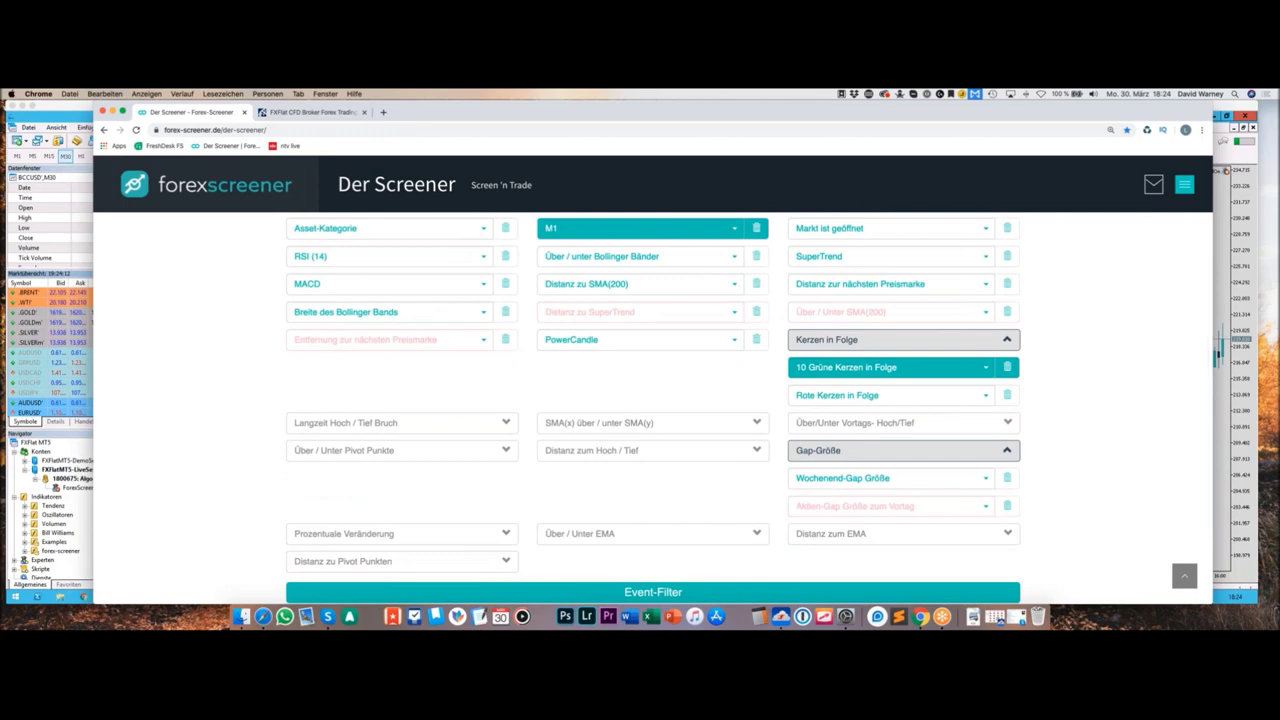
{"action": "scroll", "coordinate": [653, 400], "scroll_direction": "down", "scroll_amount": 15}
{"action": "scroll", "coordinate": [653, 400], "scroll_direction": "up", "scroll_amount": 8}
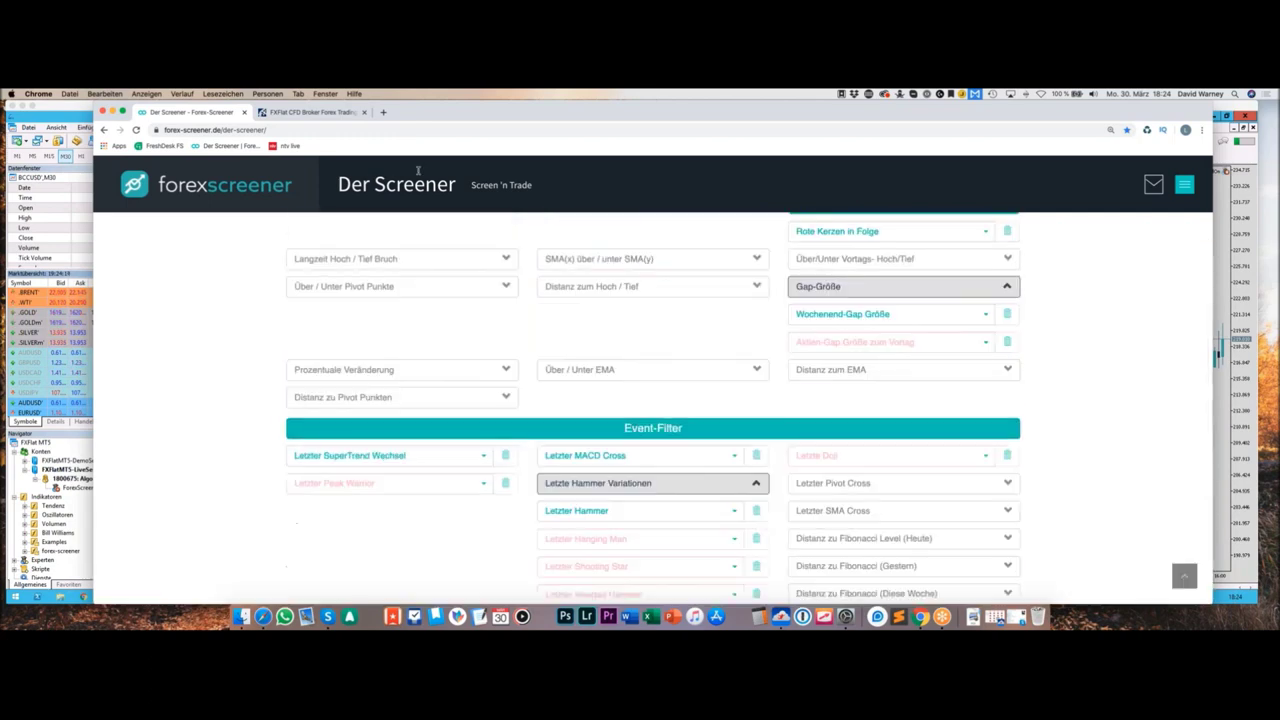
{"action": "left_click", "coordinate": [407, 130]}
{"action": "key", "text": "Return"}
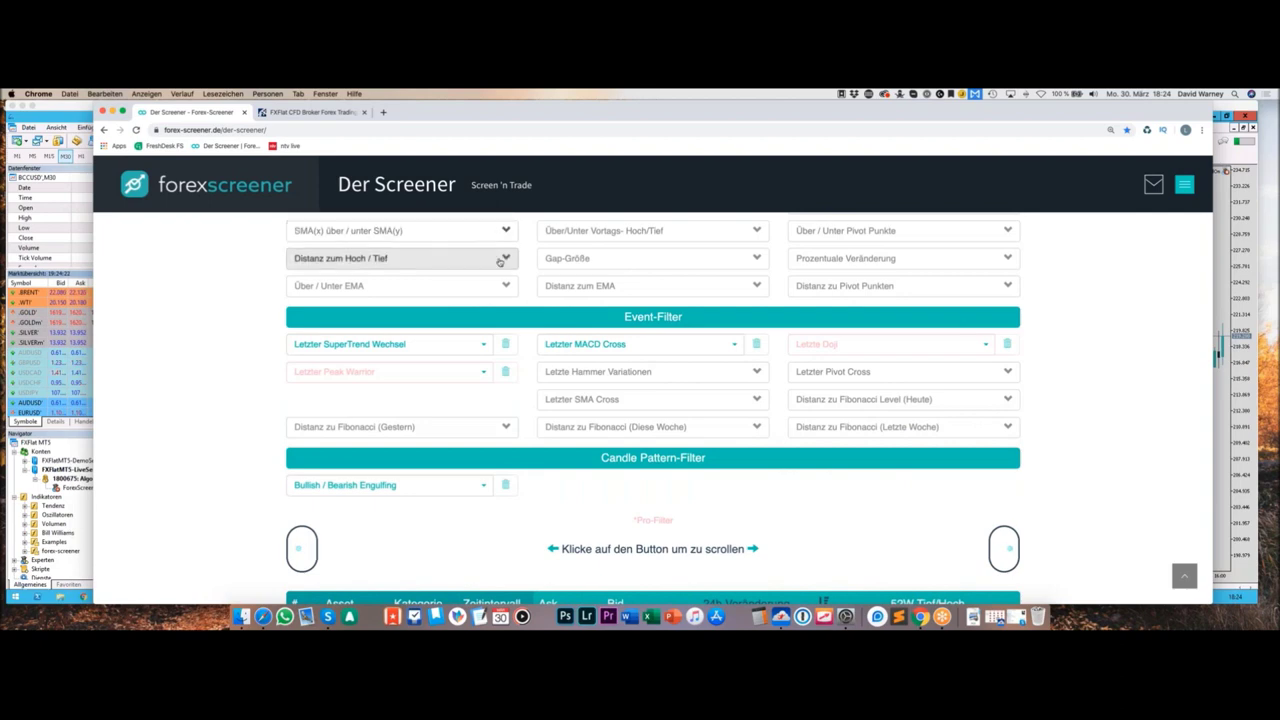
Step: Set the Zeitintervall filter to M1 and the green candle streak filter to 10 Grüne Kerzen in Folge
{"action": "scroll", "coordinate": [560, 320], "scroll_direction": "up", "scroll_amount": 5}
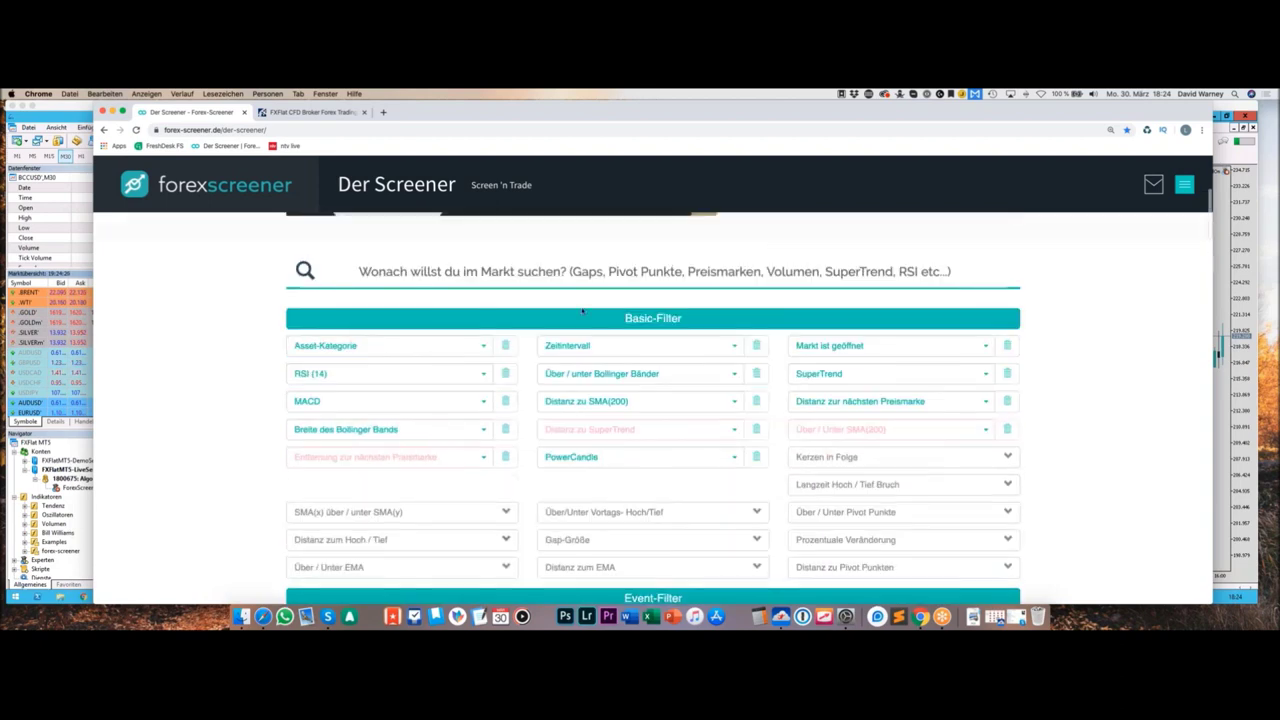
{"action": "left_click", "coordinate": [618, 350]}
{"action": "left_click", "coordinate": [585, 372]}
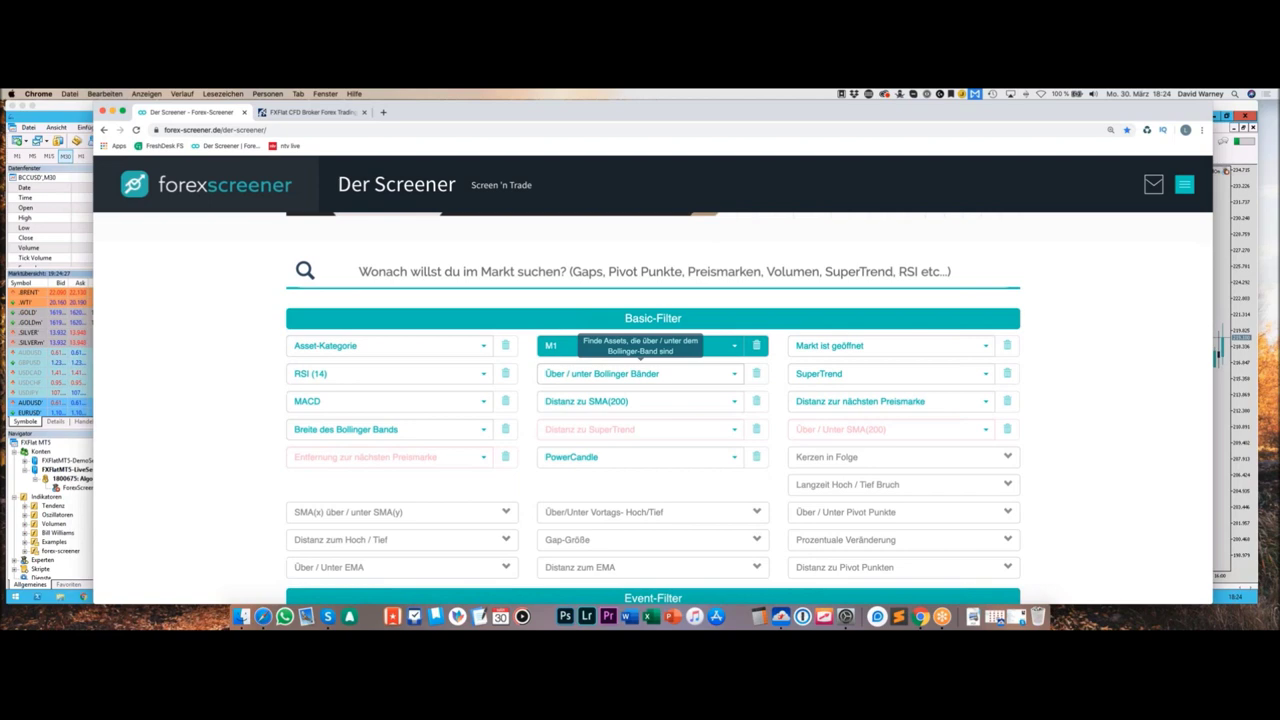
{"action": "scroll", "coordinate": [585, 380], "scroll_direction": "down", "scroll_amount": 5}
{"action": "scroll", "coordinate": [908, 303], "scroll_direction": "up", "scroll_amount": 3}
{"action": "left_click", "coordinate": [905, 299]}
{"action": "left_click", "coordinate": [871, 326]}
{"action": "scroll", "coordinate": [843, 397], "scroll_direction": "down", "scroll_amount": 1}
{"action": "left_click", "coordinate": [846, 450]}
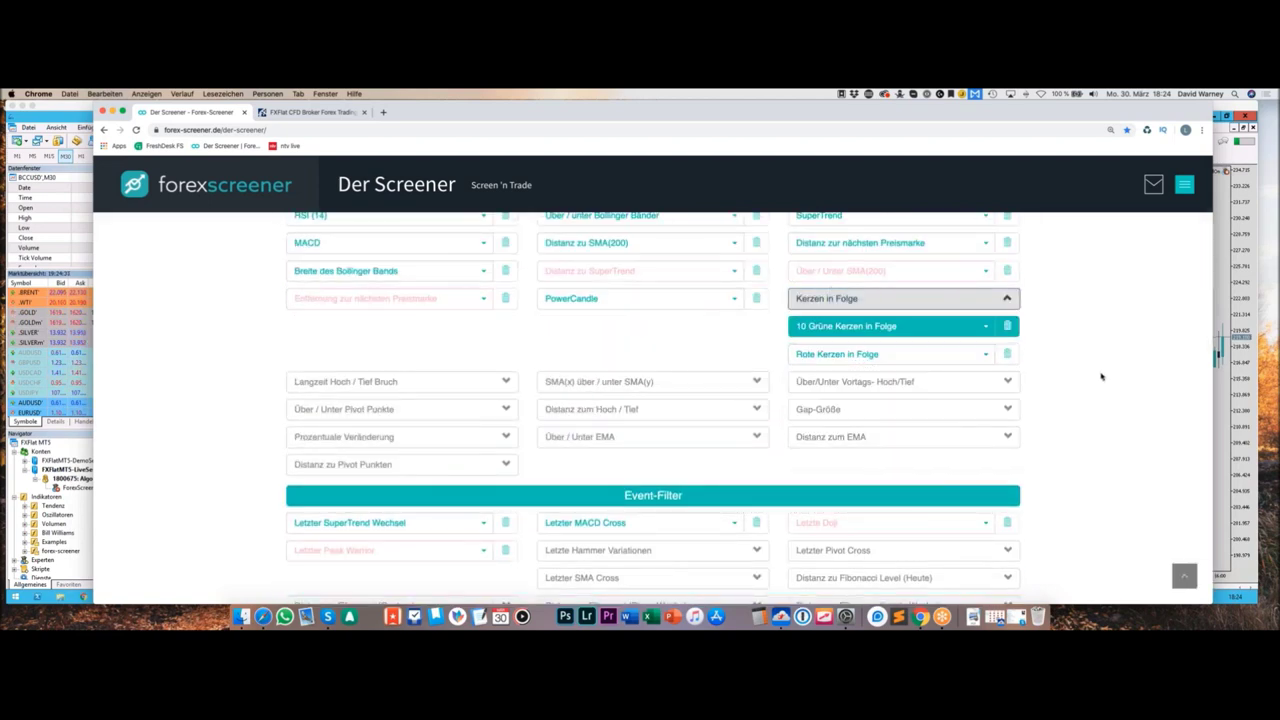
Step: Check the results and lower the green candle streak filter to 7 Grüne Kerzen in Folge
{"action": "scroll", "coordinate": [1101, 377], "scroll_direction": "down", "scroll_amount": 1}
{"action": "scroll", "coordinate": [1101, 377], "scroll_direction": "down", "scroll_amount": 5}
{"action": "scroll", "coordinate": [1102, 375], "scroll_direction": "up", "scroll_amount": 6}
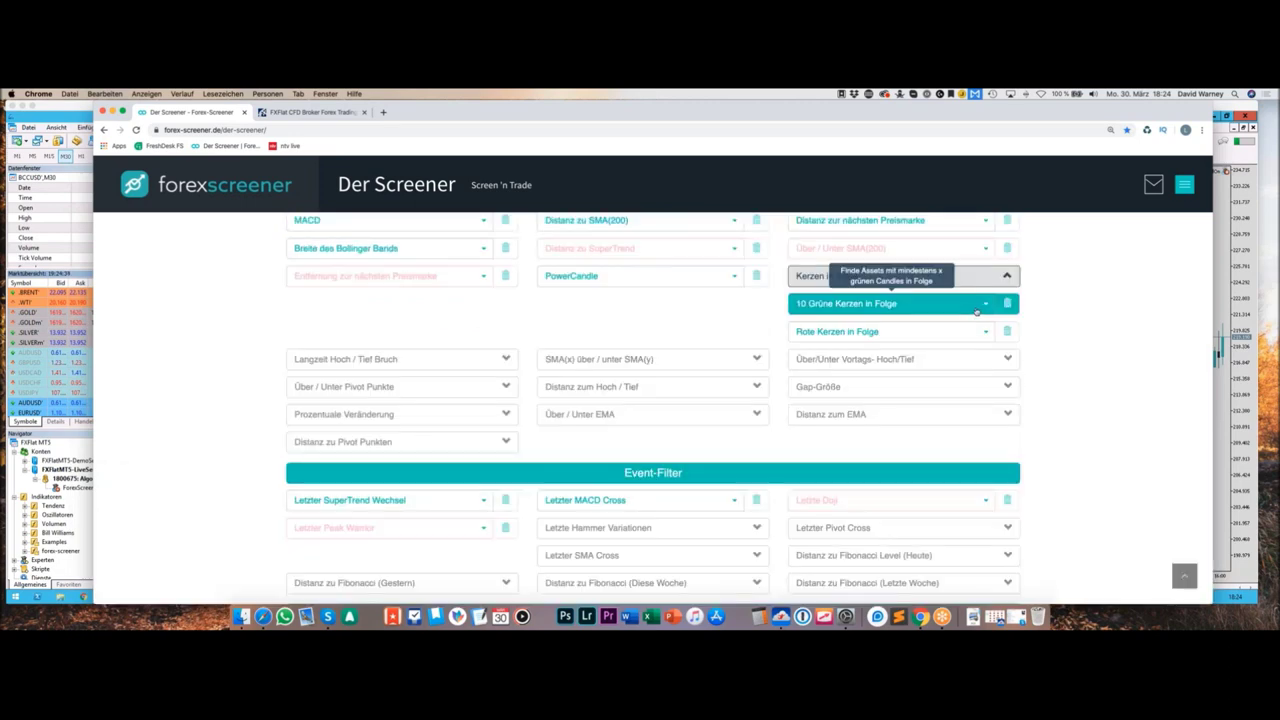
{"action": "left_click", "coordinate": [852, 303]}
{"action": "left_click", "coordinate": [858, 379]}
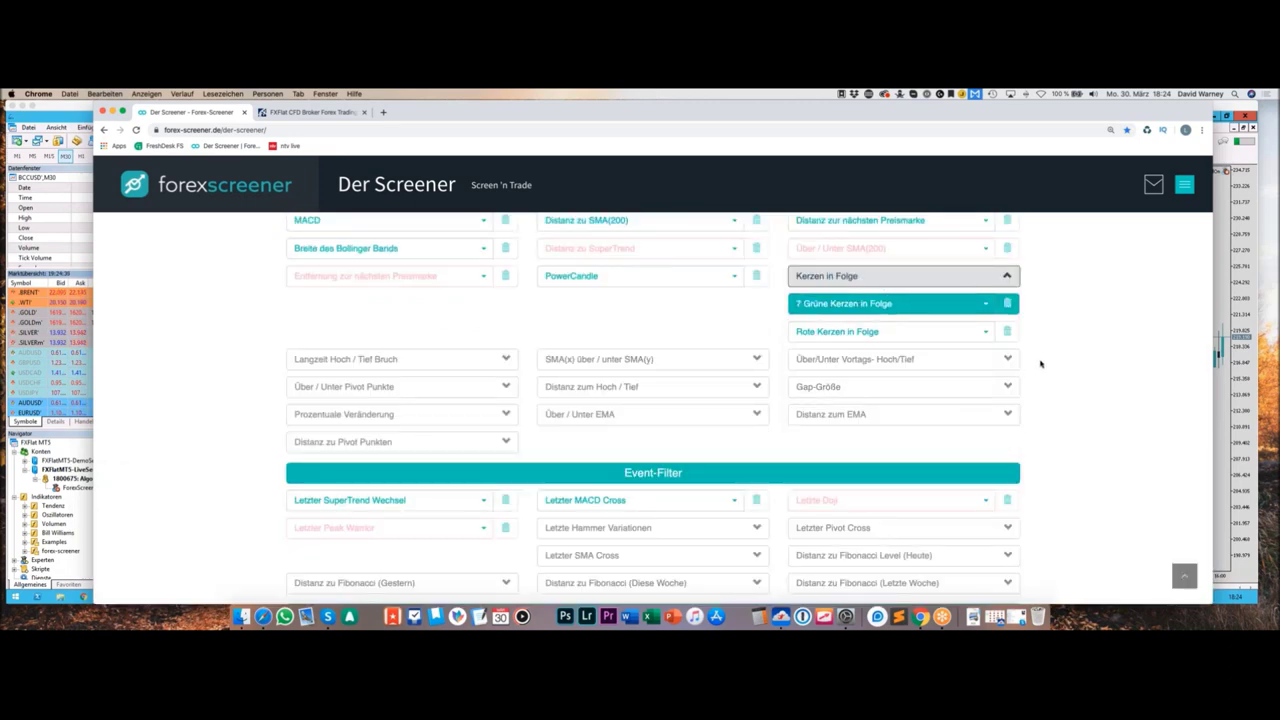
Step: Open the DLTR M1 result and compare its details chart with the green candle count in the screener table
{"action": "scroll", "coordinate": [1043, 364], "scroll_direction": "down", "scroll_amount": 5}
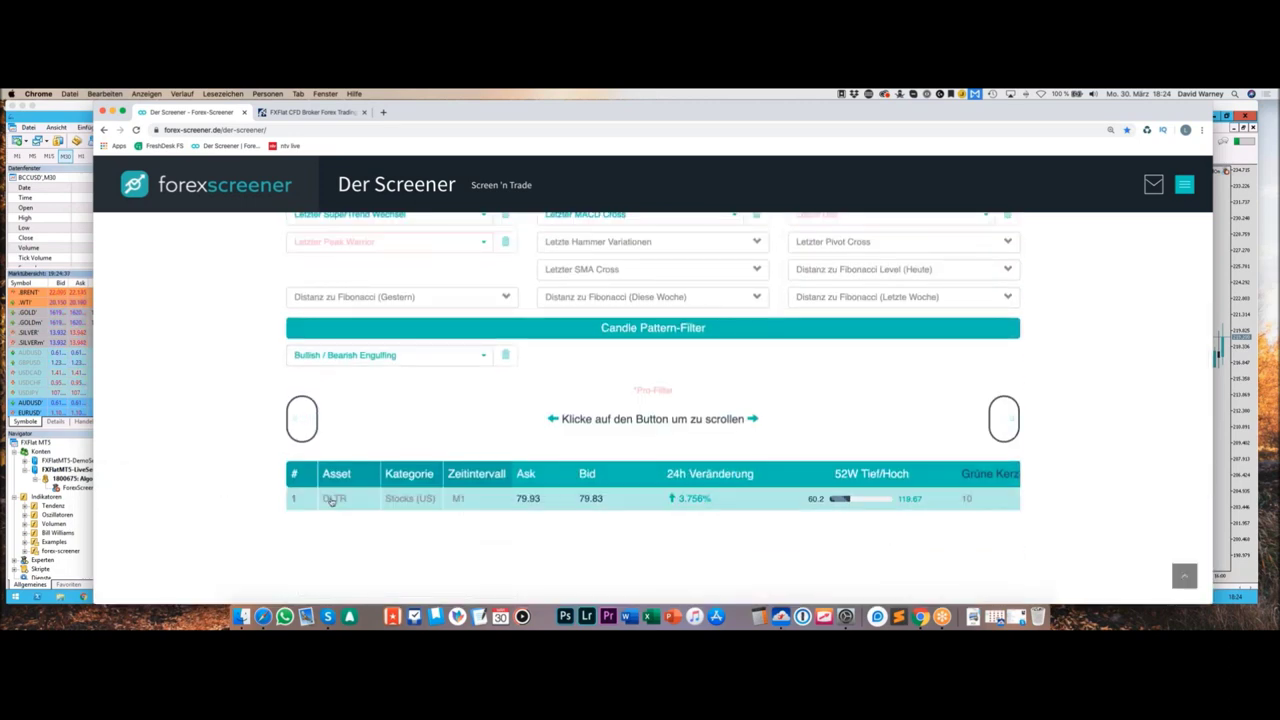
{"action": "left_click", "coordinate": [345, 499]}
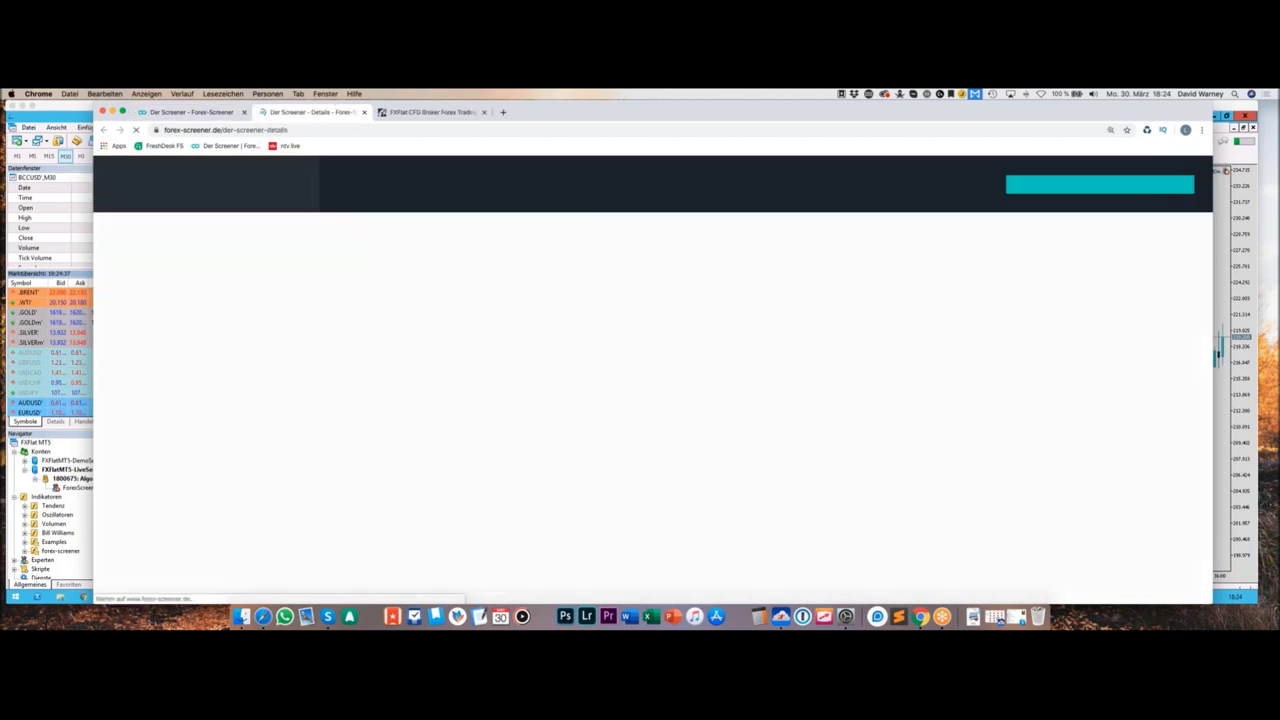
{"action": "scroll", "coordinate": [945, 437], "scroll_direction": "down", "scroll_amount": 3}
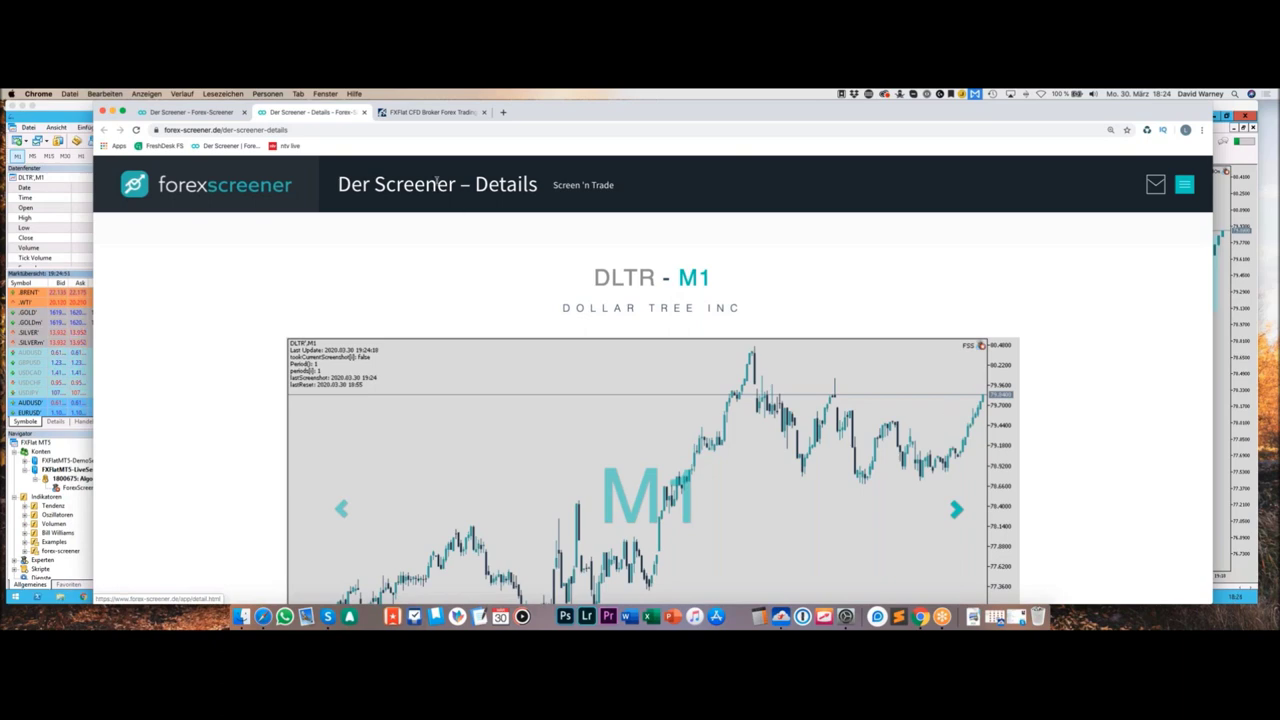
{"action": "left_click", "coordinate": [195, 113]}
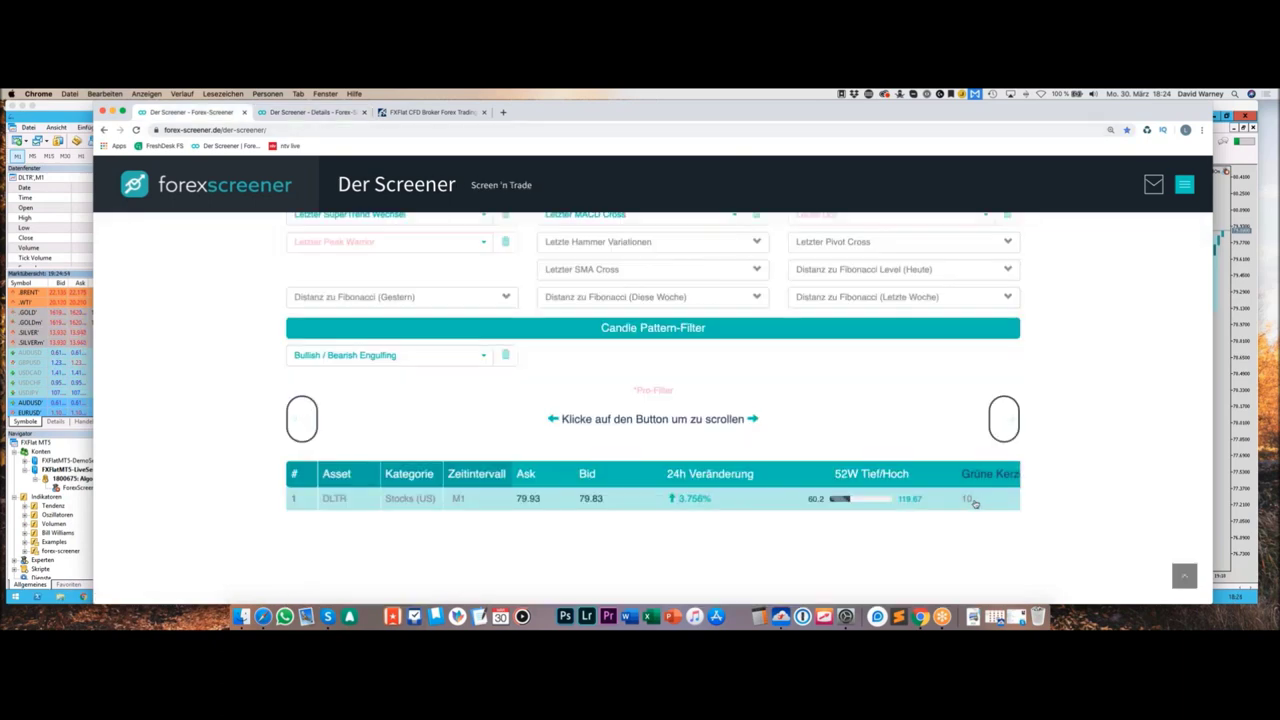
{"action": "left_click", "coordinate": [324, 114]}
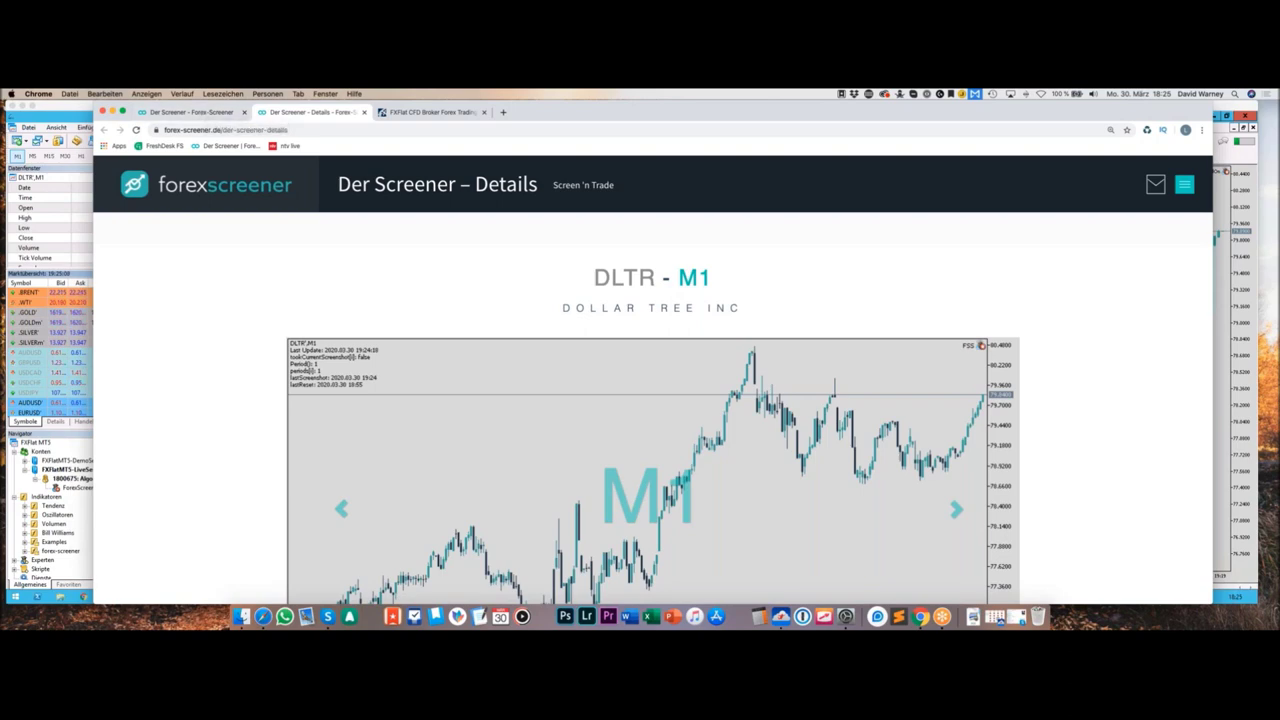
{"action": "left_click", "coordinate": [214, 113]}
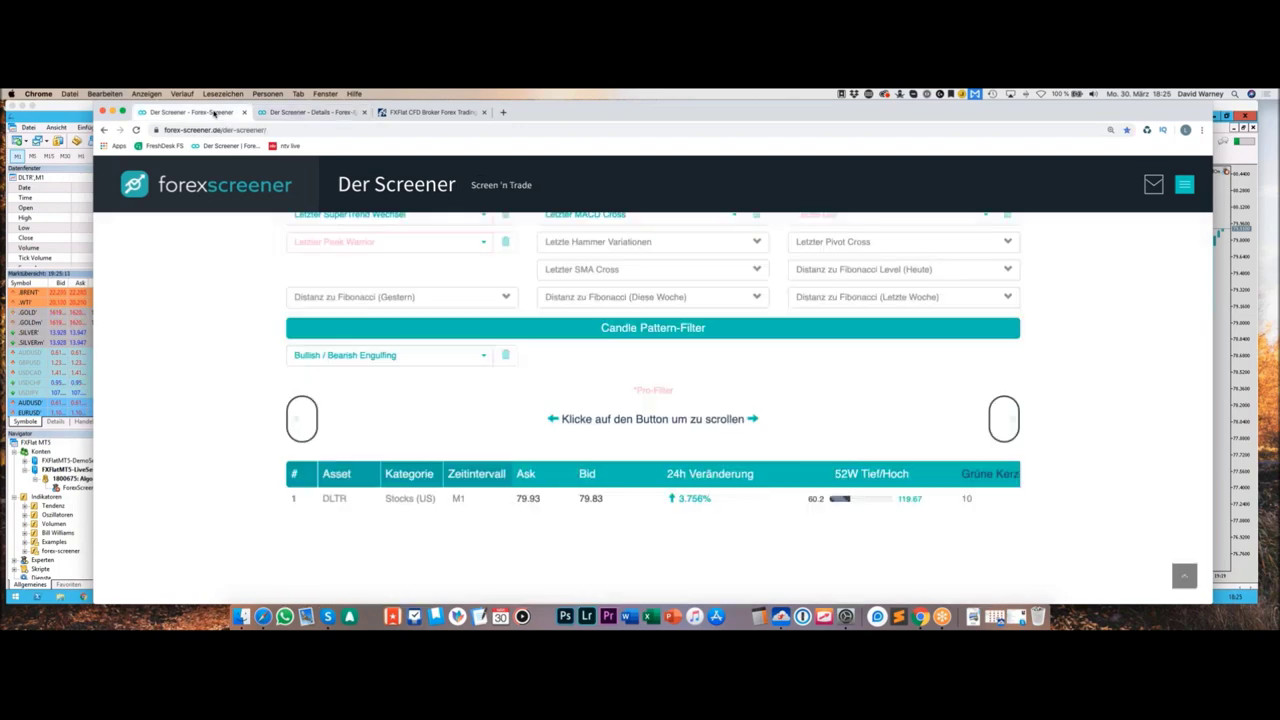
{"action": "left_click", "coordinate": [282, 113]}
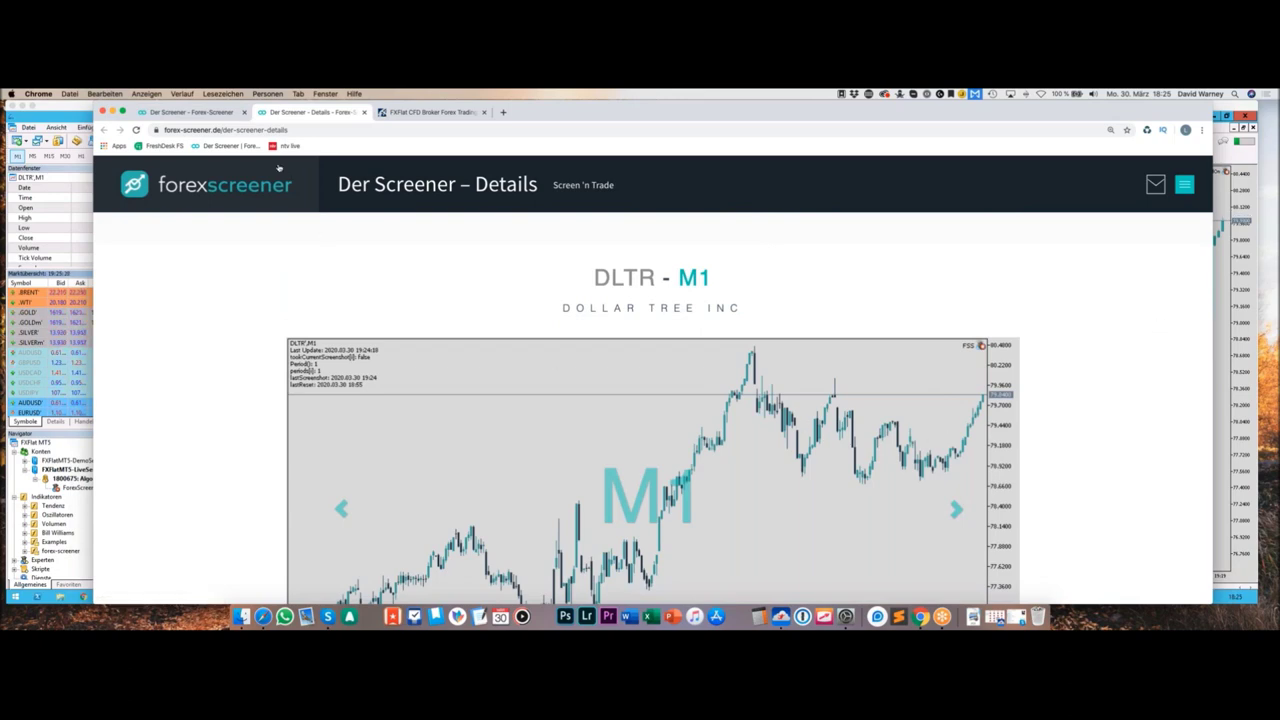
Step: Return to the screener page and remove the 7 Grüne Kerzen in Folge filter, keeping M1 set
{"action": "left_click", "coordinate": [224, 116]}
{"action": "scroll", "coordinate": [176, 332], "scroll_direction": "up", "scroll_amount": 3}
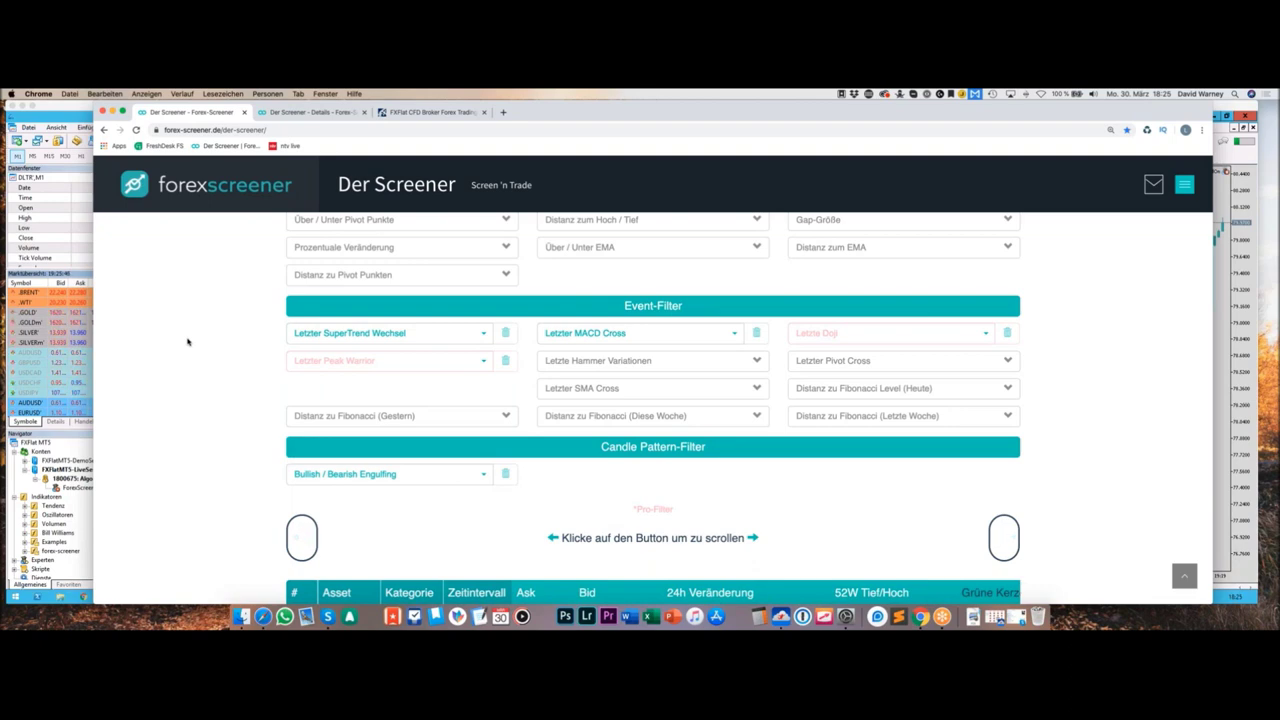
{"action": "scroll", "coordinate": [640, 300], "scroll_direction": "up", "scroll_amount": 5}
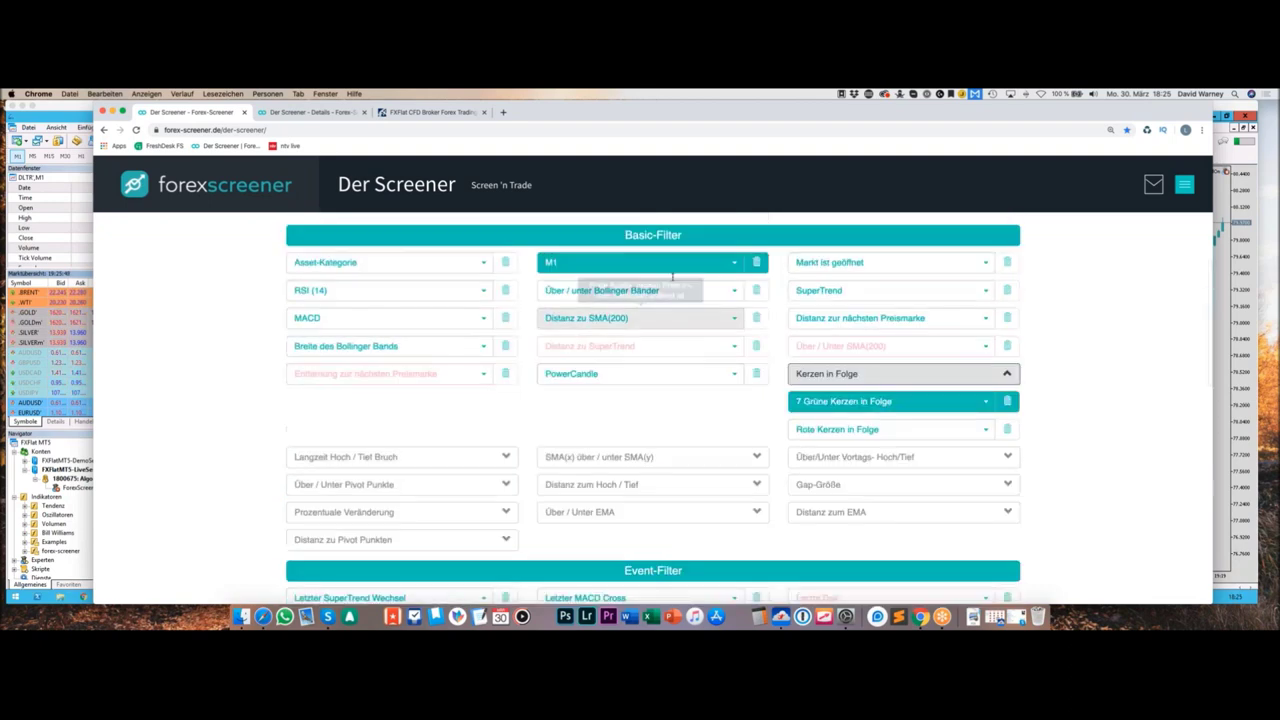
{"action": "left_click", "coordinate": [1007, 401]}
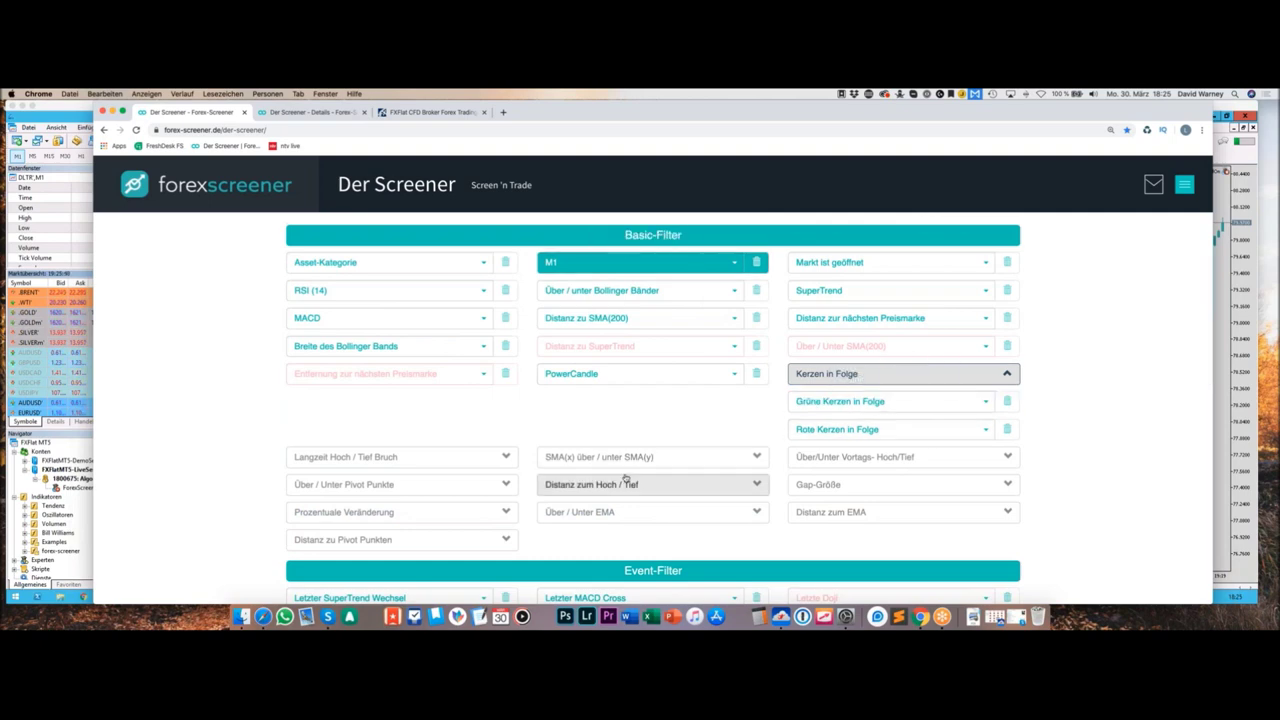
Step: Look through the M1 results table across the stock, forex, crypto, index and commodity assets
{"action": "scroll", "coordinate": [626, 482], "scroll_direction": "down", "scroll_amount": 2}
{"action": "scroll", "coordinate": [640, 410], "scroll_direction": "down", "scroll_amount": 20}
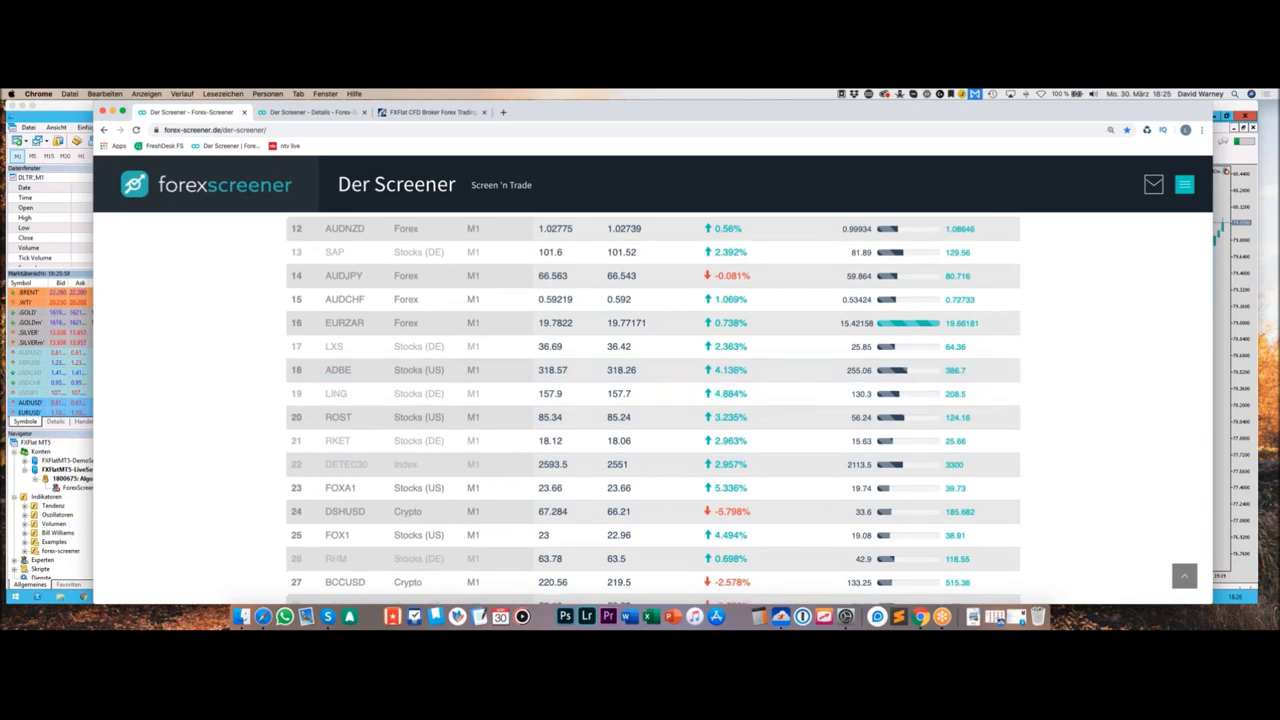
{"action": "scroll", "coordinate": [300, 410], "scroll_direction": "down", "scroll_amount": 2}
{"action": "scroll", "coordinate": [380, 428], "scroll_direction": "up", "scroll_amount": 5}
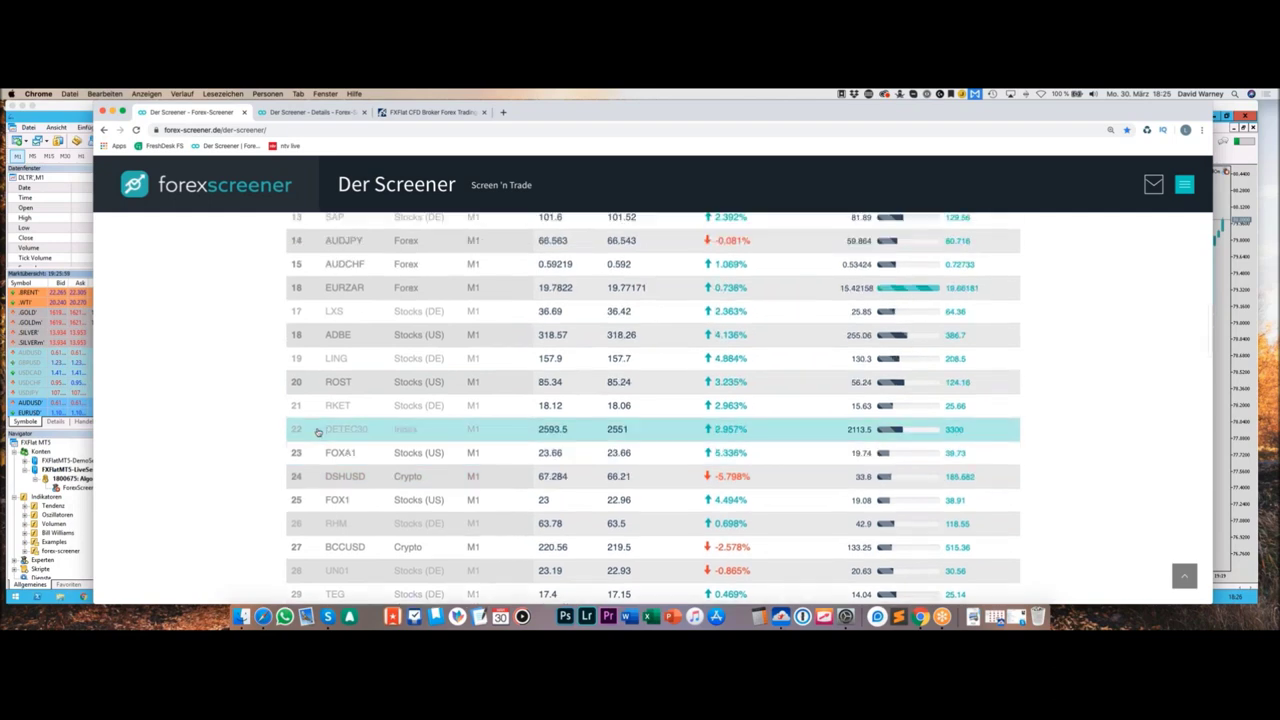
{"action": "scroll", "coordinate": [460, 438], "scroll_direction": "up", "scroll_amount": 6}
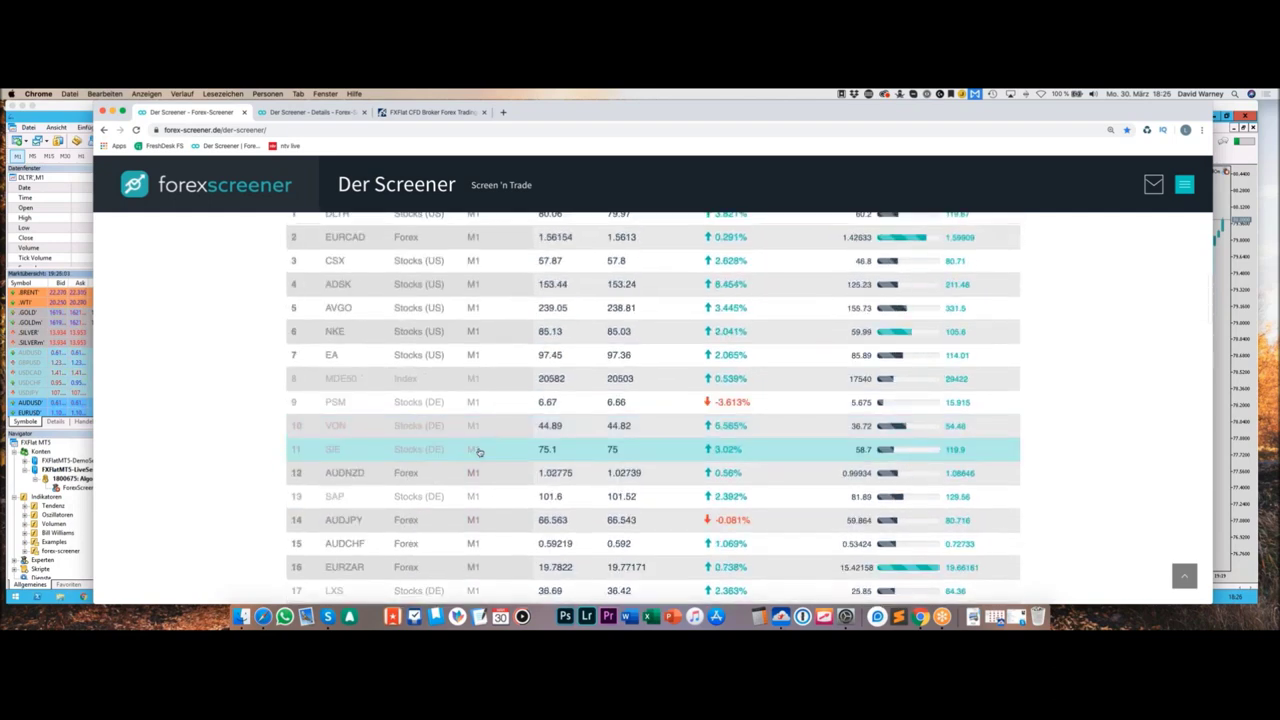
{"action": "scroll", "coordinate": [480, 455], "scroll_direction": "down", "scroll_amount": 14}
{"action": "scroll", "coordinate": [480, 461], "scroll_direction": "down", "scroll_amount": 15}
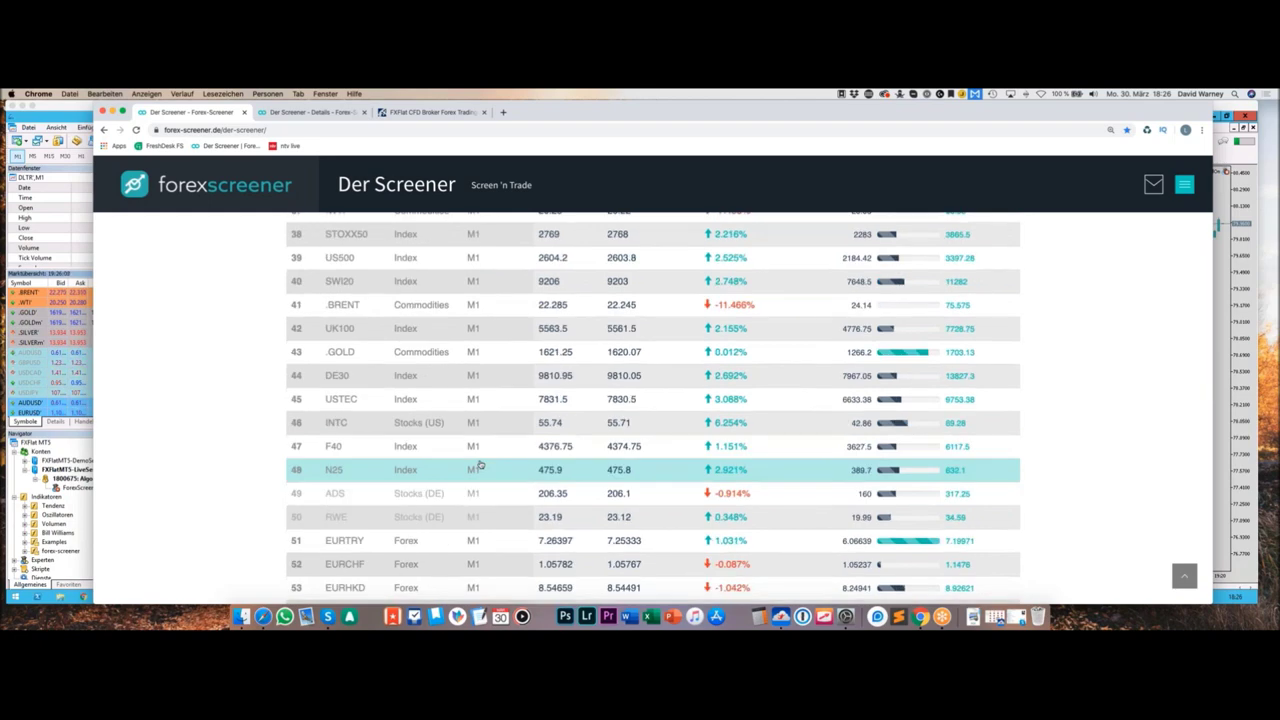
Step: Examine the M1 asset results and the available Basic, Event and Candle Pattern filters
{"action": "scroll", "coordinate": [480, 465], "scroll_direction": "down", "scroll_amount": 13}
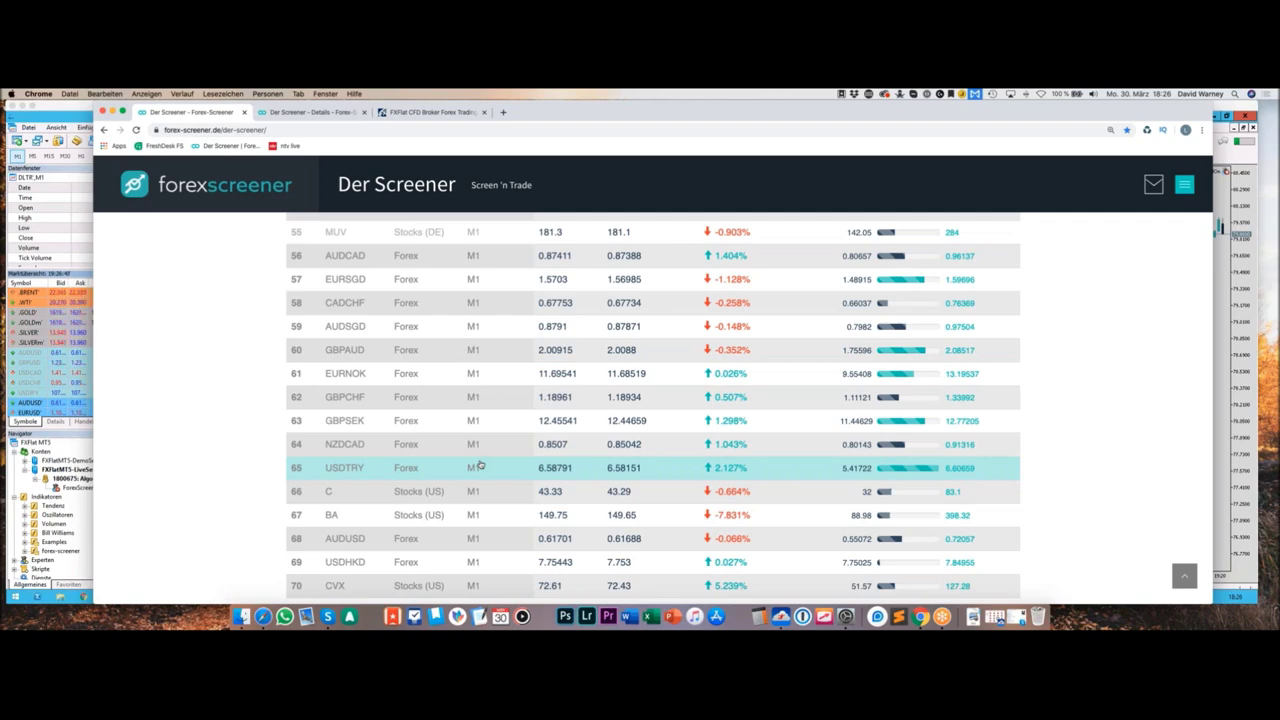
{"action": "scroll", "coordinate": [480, 464], "scroll_direction": "up", "scroll_amount": 2}
{"action": "scroll", "coordinate": [479, 463], "scroll_direction": "up", "scroll_amount": 5}
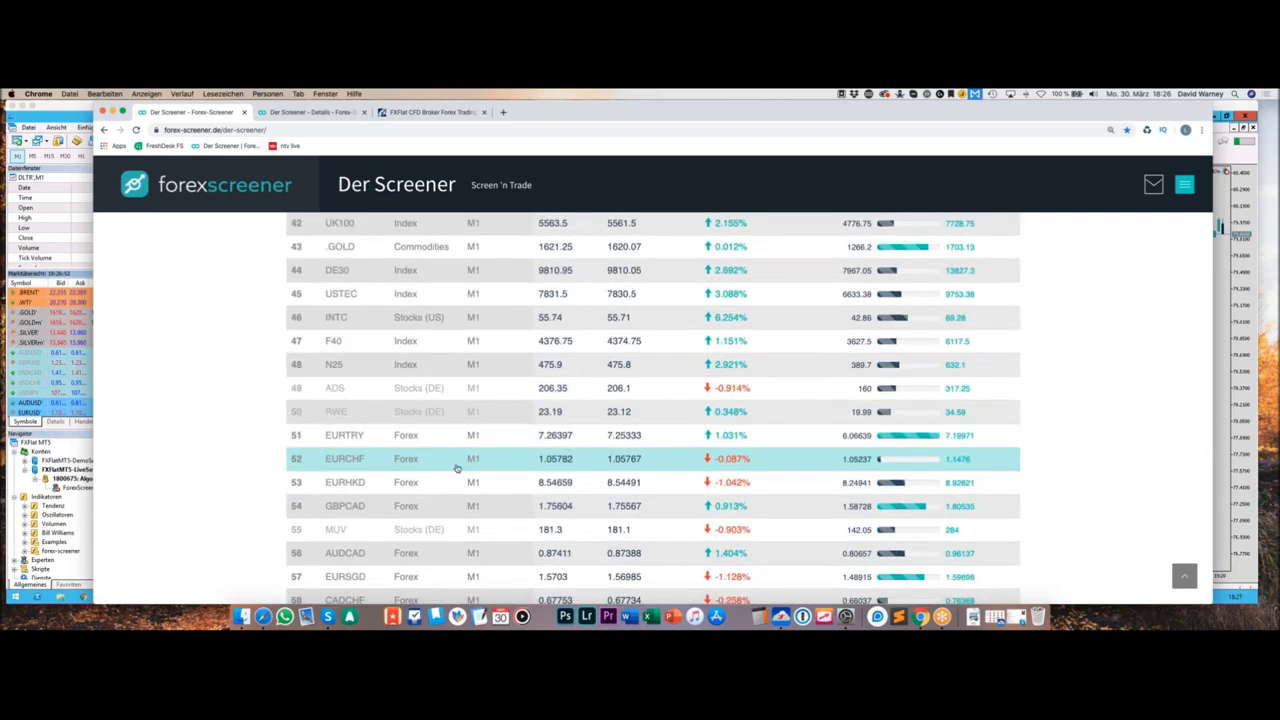
{"action": "scroll", "coordinate": [452, 470], "scroll_direction": "up", "scroll_amount": 4}
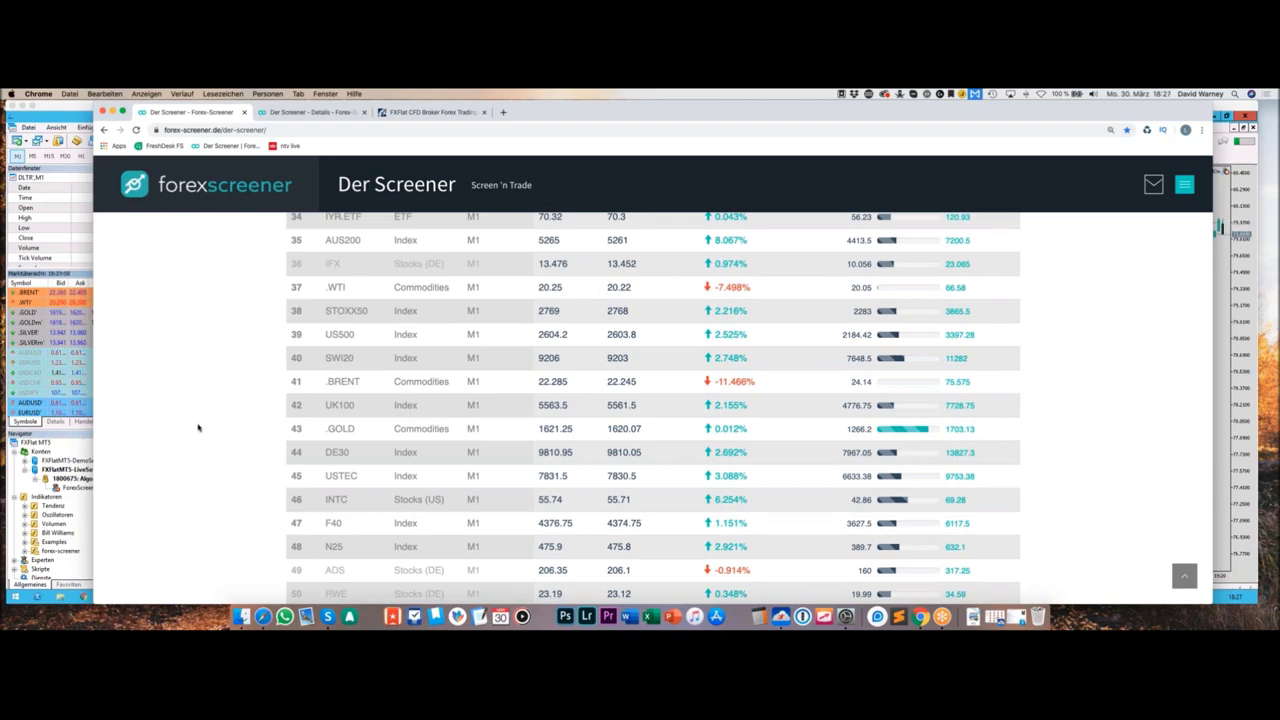
{"action": "scroll", "coordinate": [198, 428], "scroll_direction": "up", "scroll_amount": 10}
{"action": "scroll", "coordinate": [198, 428], "scroll_direction": "up", "scroll_amount": 10}
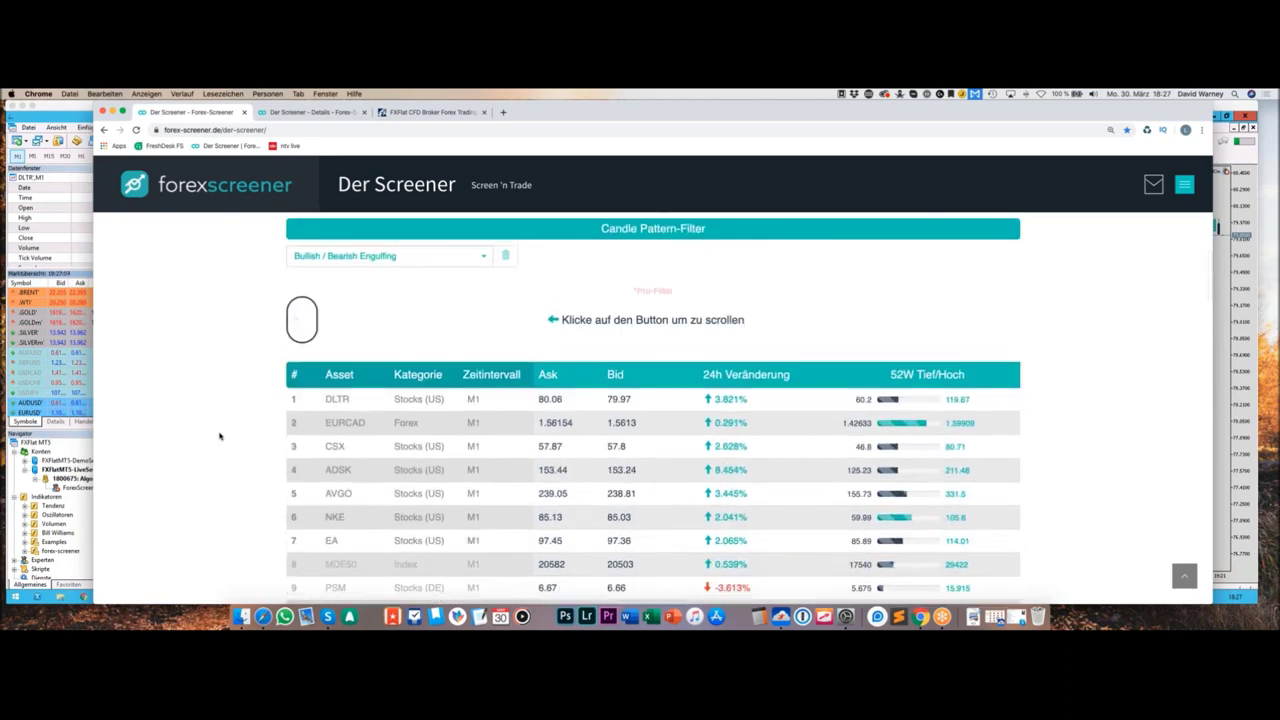
{"action": "scroll", "coordinate": [225, 436], "scroll_direction": "down", "scroll_amount": 1}
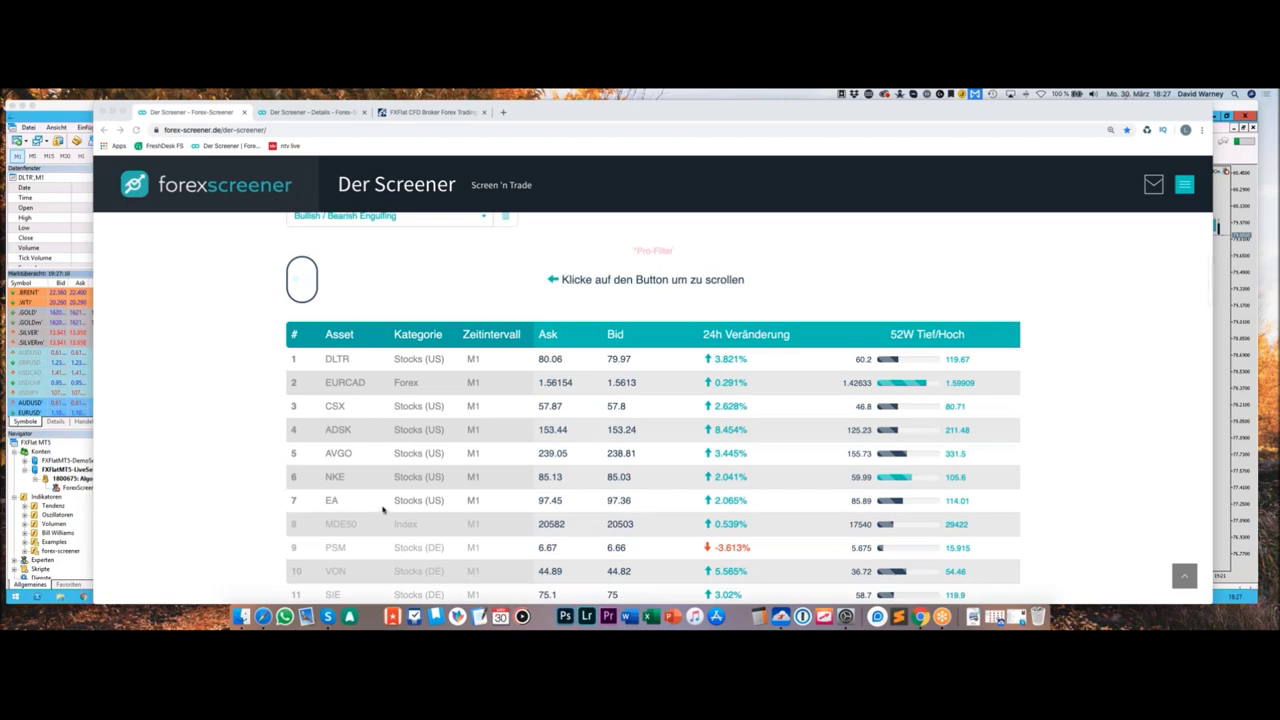
{"action": "scroll", "coordinate": [382, 510], "scroll_direction": "up", "scroll_amount": 10}
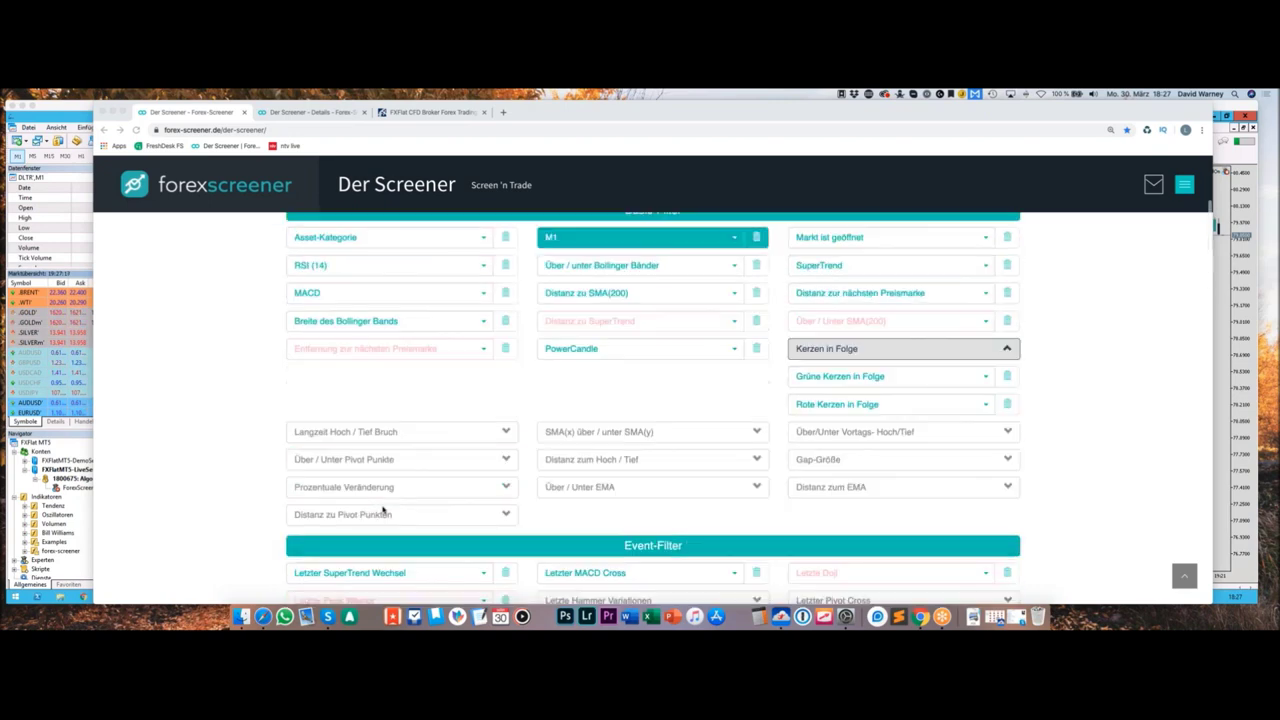
{"action": "scroll", "coordinate": [382, 510], "scroll_direction": "up", "scroll_amount": 2}
{"action": "scroll", "coordinate": [382, 510], "scroll_direction": "down", "scroll_amount": 4}
{"action": "scroll", "coordinate": [382, 510], "scroll_direction": "down", "scroll_amount": 3}
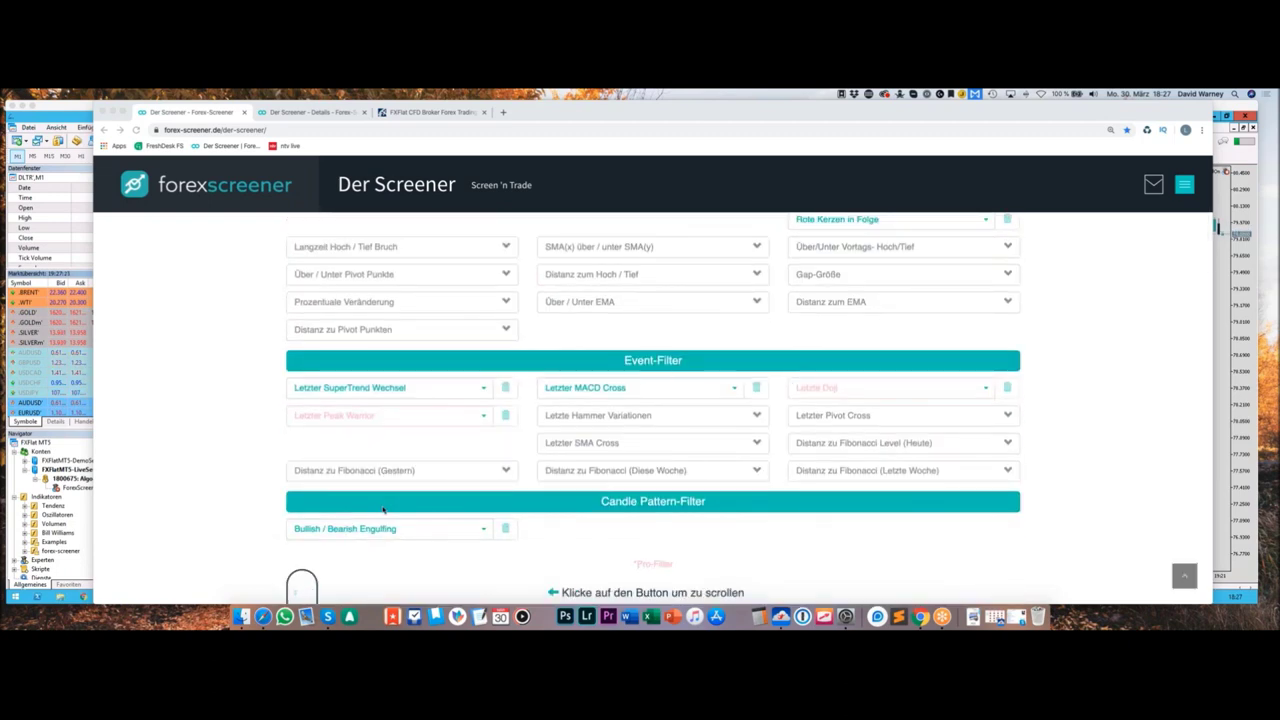
{"action": "scroll", "coordinate": [382, 510], "scroll_direction": "down", "scroll_amount": 6}
{"action": "scroll", "coordinate": [382, 510], "scroll_direction": "down", "scroll_amount": 5}
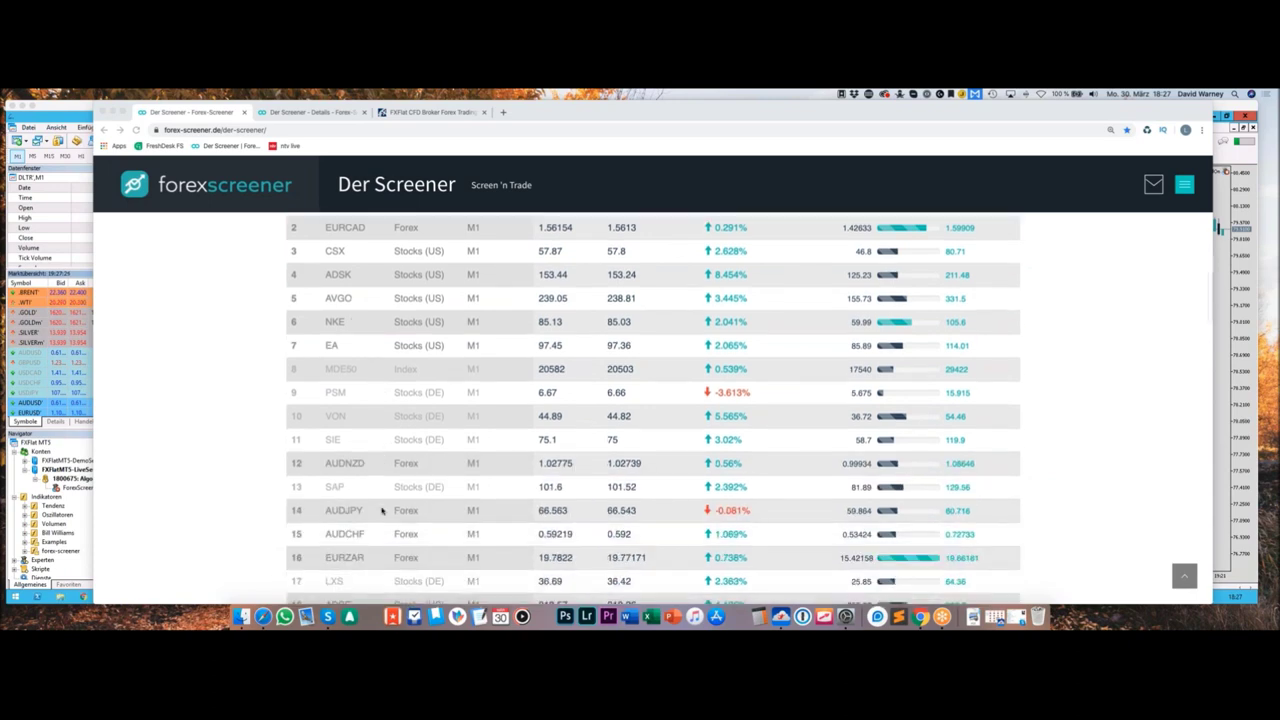
{"action": "scroll", "coordinate": [382, 510], "scroll_direction": "up", "scroll_amount": 6}
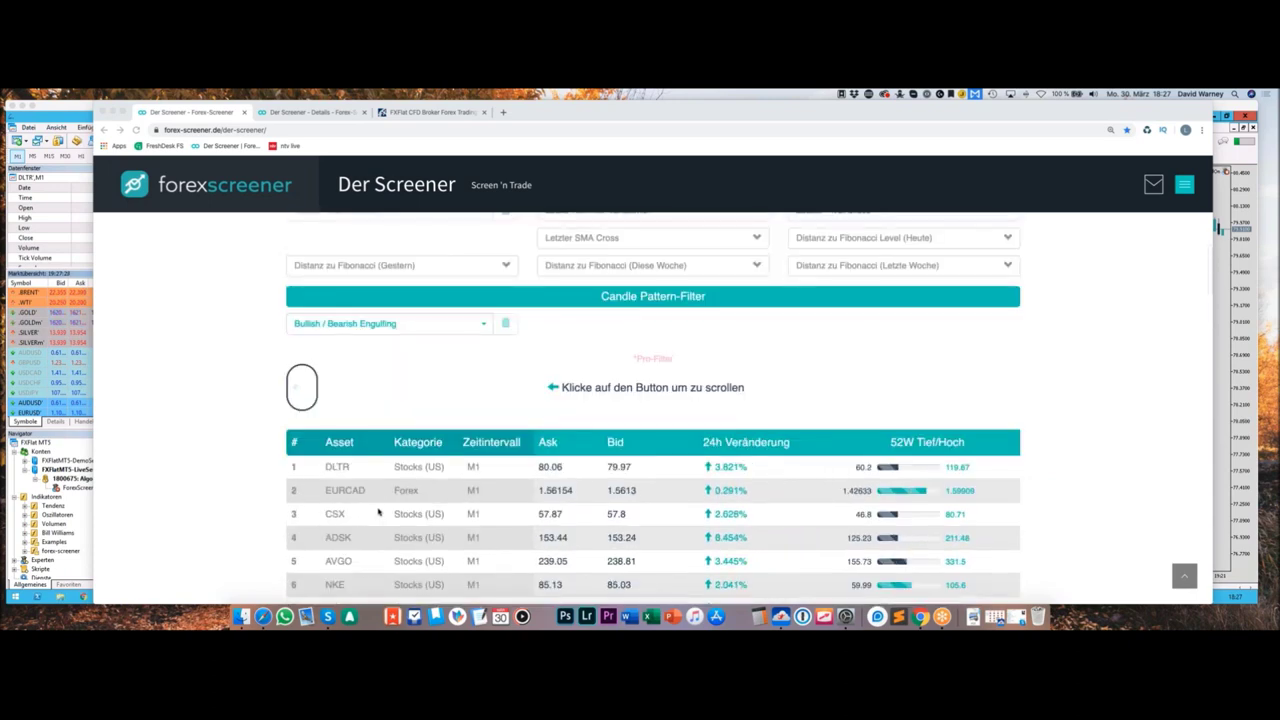
Step: Filter the M1 assets for 6 Grüne Kerzen in Folge and restrict the asset category to Stocks (US)
{"action": "scroll", "coordinate": [378, 512], "scroll_direction": "up", "scroll_amount": 10}
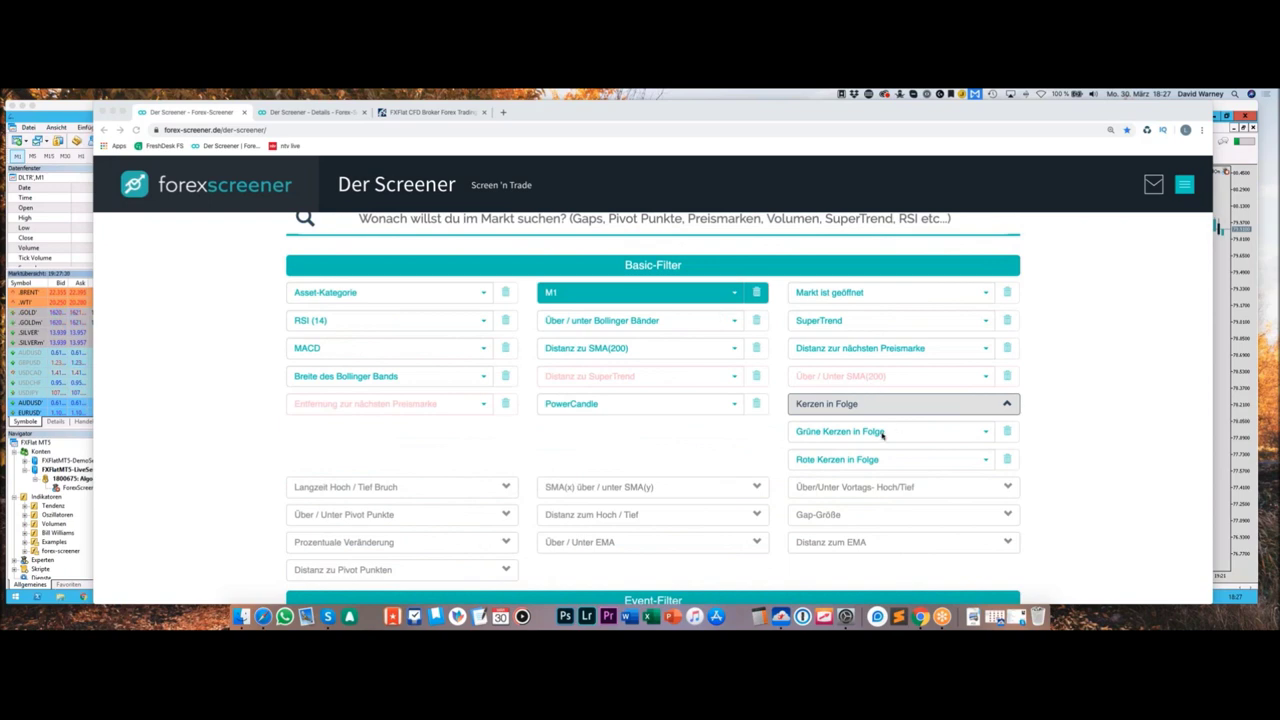
{"action": "left_click", "coordinate": [880, 434]}
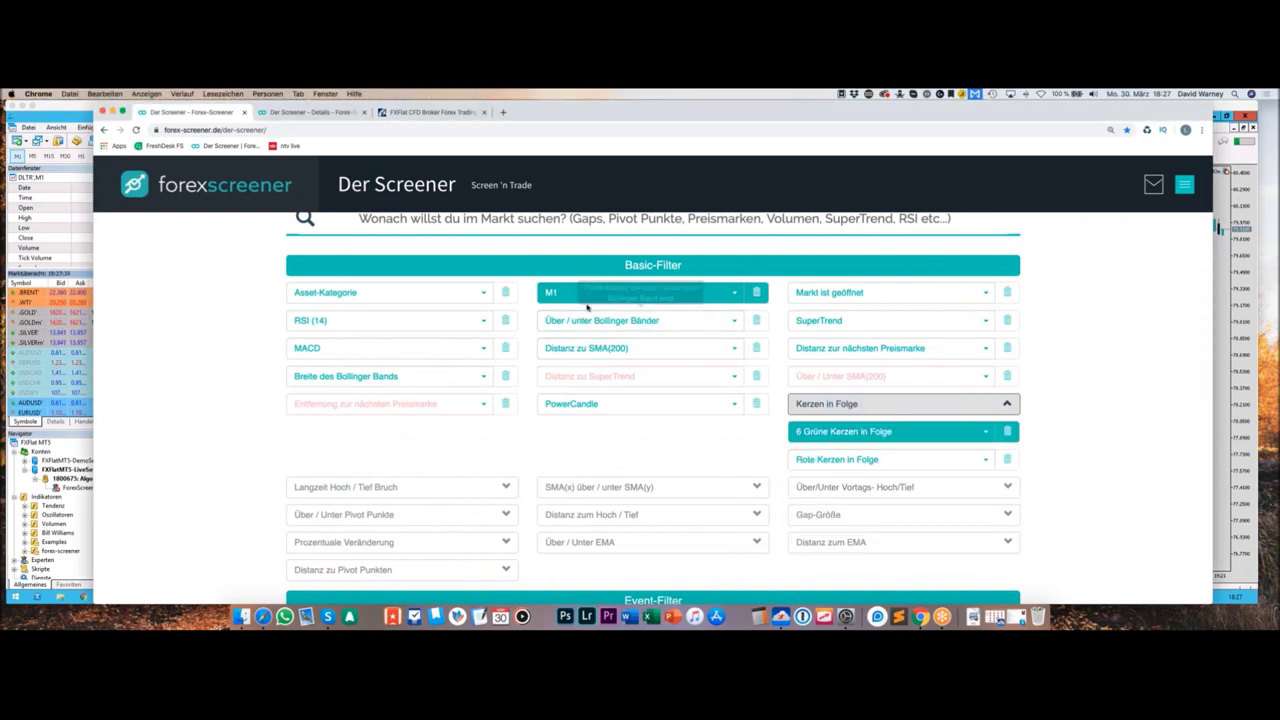
{"action": "left_click", "coordinate": [470, 300]}
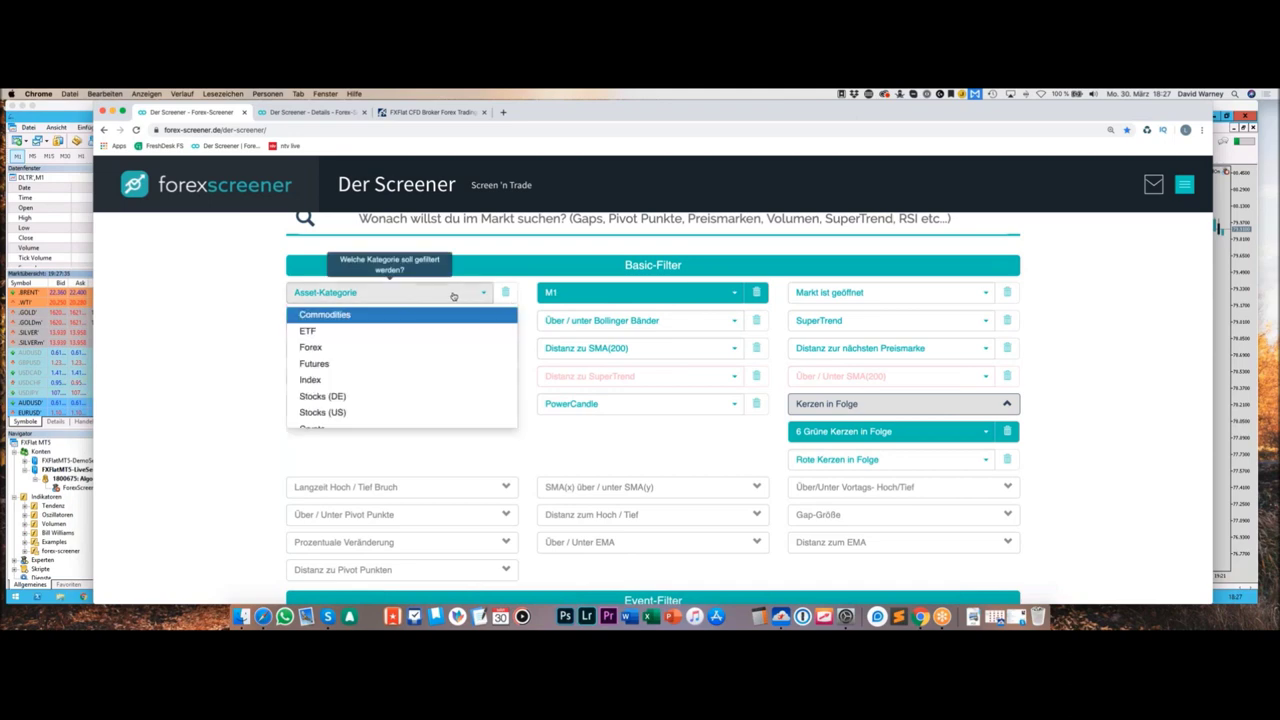
{"action": "left_click", "coordinate": [340, 411]}
{"action": "scroll", "coordinate": [242, 454], "scroll_direction": "down", "scroll_amount": 5}
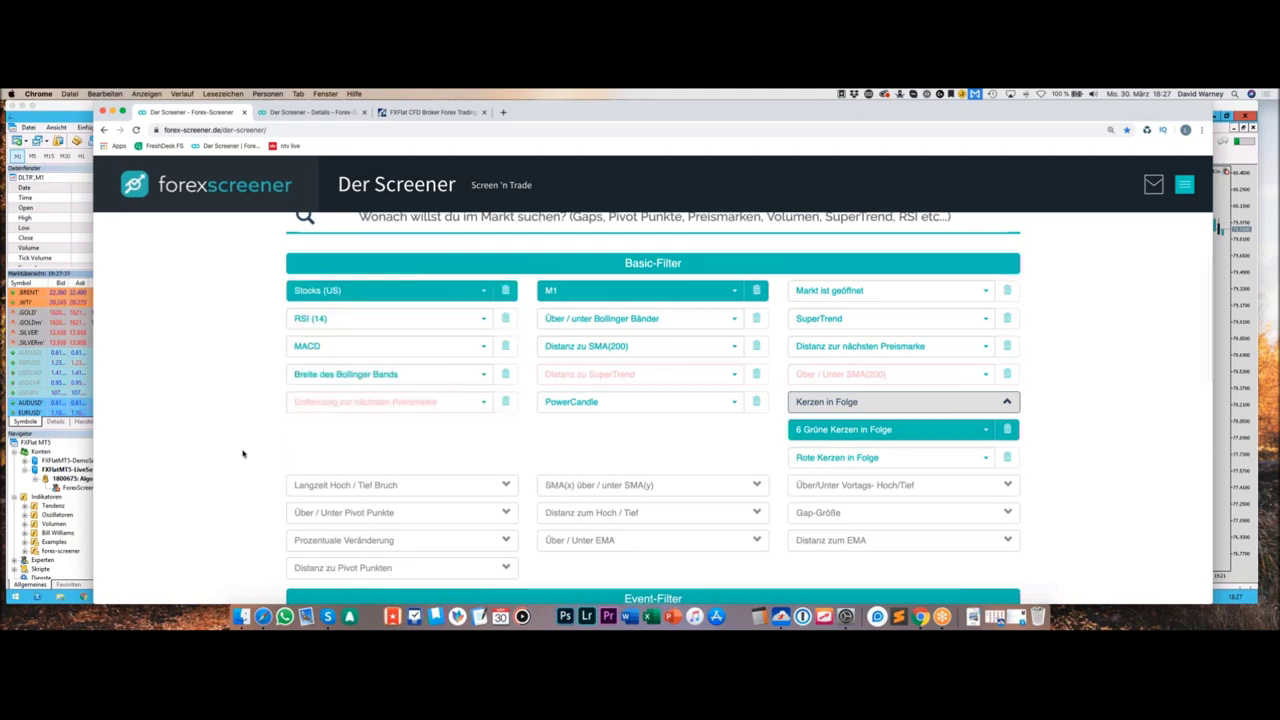
Step: Remove the Stocks (US) category filter and set the green-candle filter to 4 Grüne Kerzen in Folge
{"action": "scroll", "coordinate": [242, 454], "scroll_direction": "up", "scroll_amount": 5}
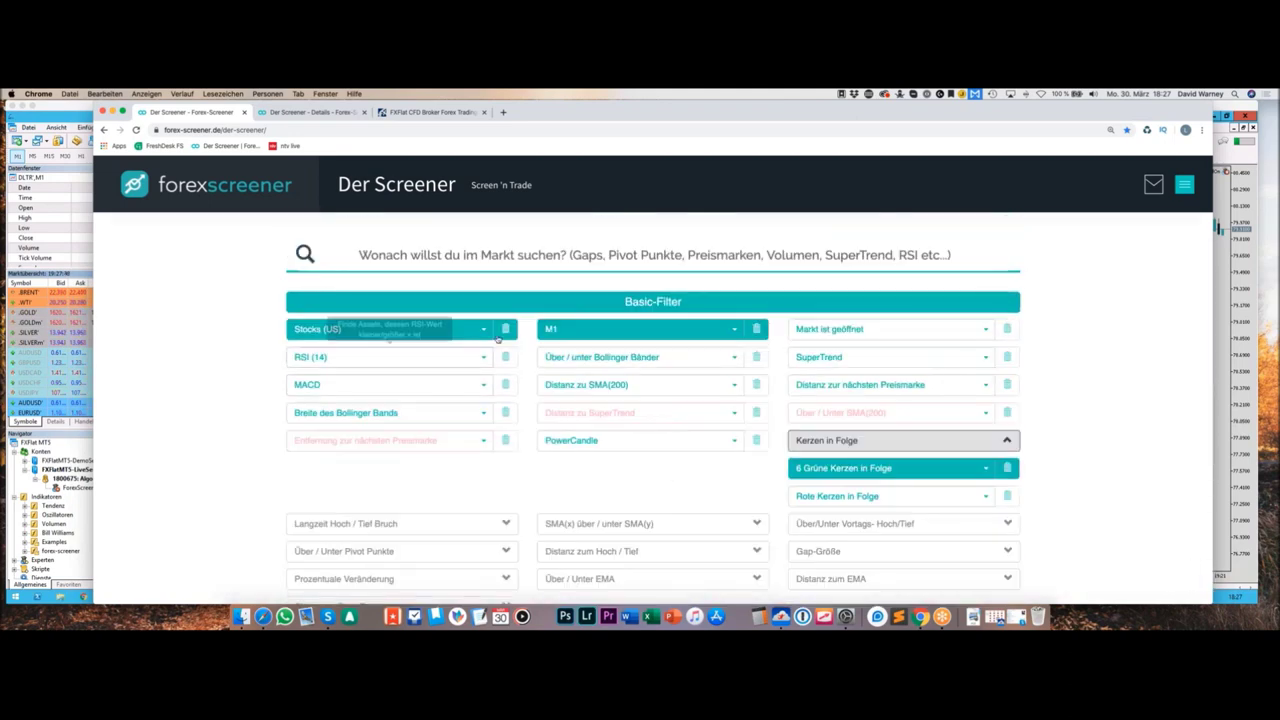
{"action": "scroll", "coordinate": [264, 451], "scroll_direction": "down", "scroll_amount": 10}
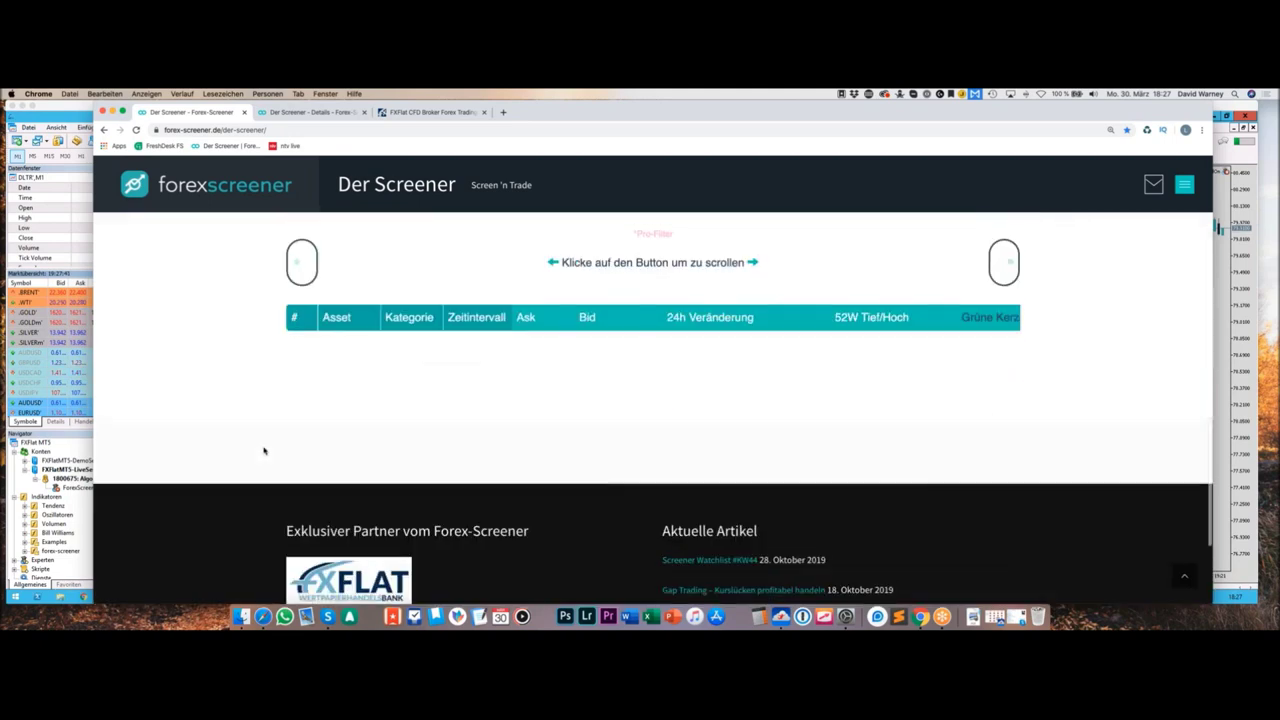
{"action": "scroll", "coordinate": [264, 451], "scroll_direction": "up", "scroll_amount": 5}
{"action": "scroll", "coordinate": [264, 451], "scroll_direction": "up", "scroll_amount": 4}
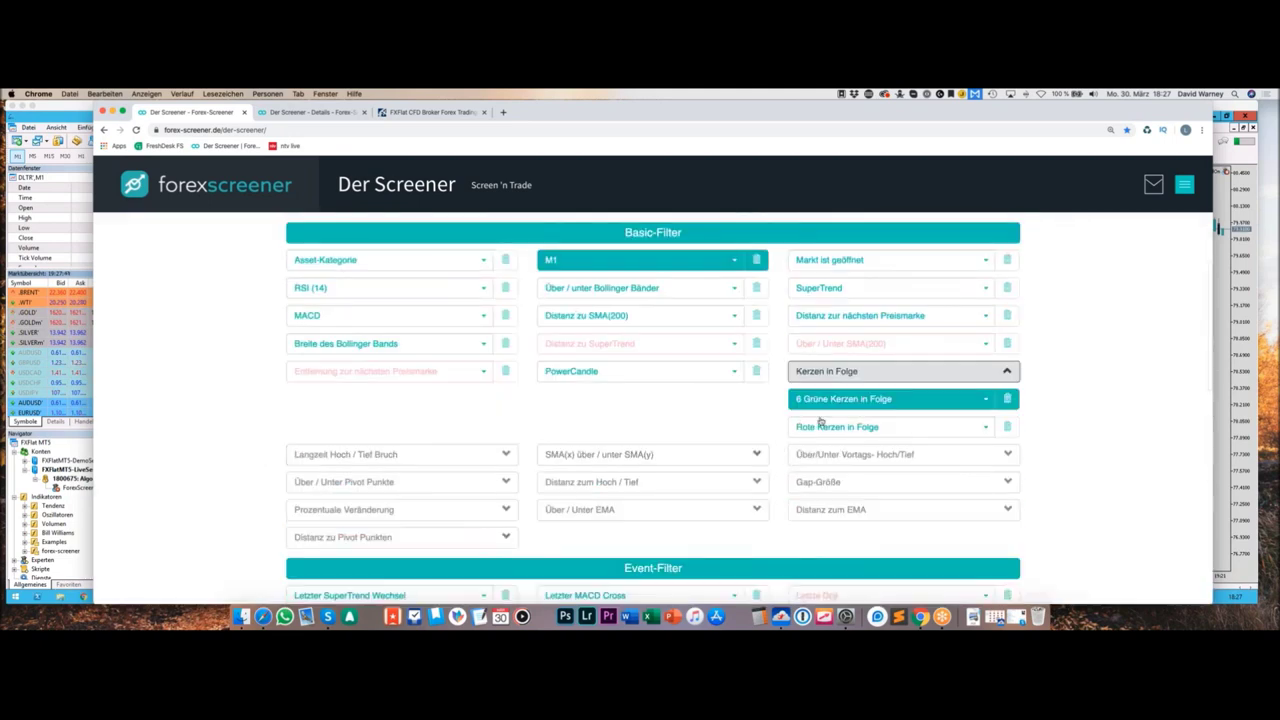
{"action": "left_click", "coordinate": [822, 398]}
{"action": "left_click", "coordinate": [846, 425]}
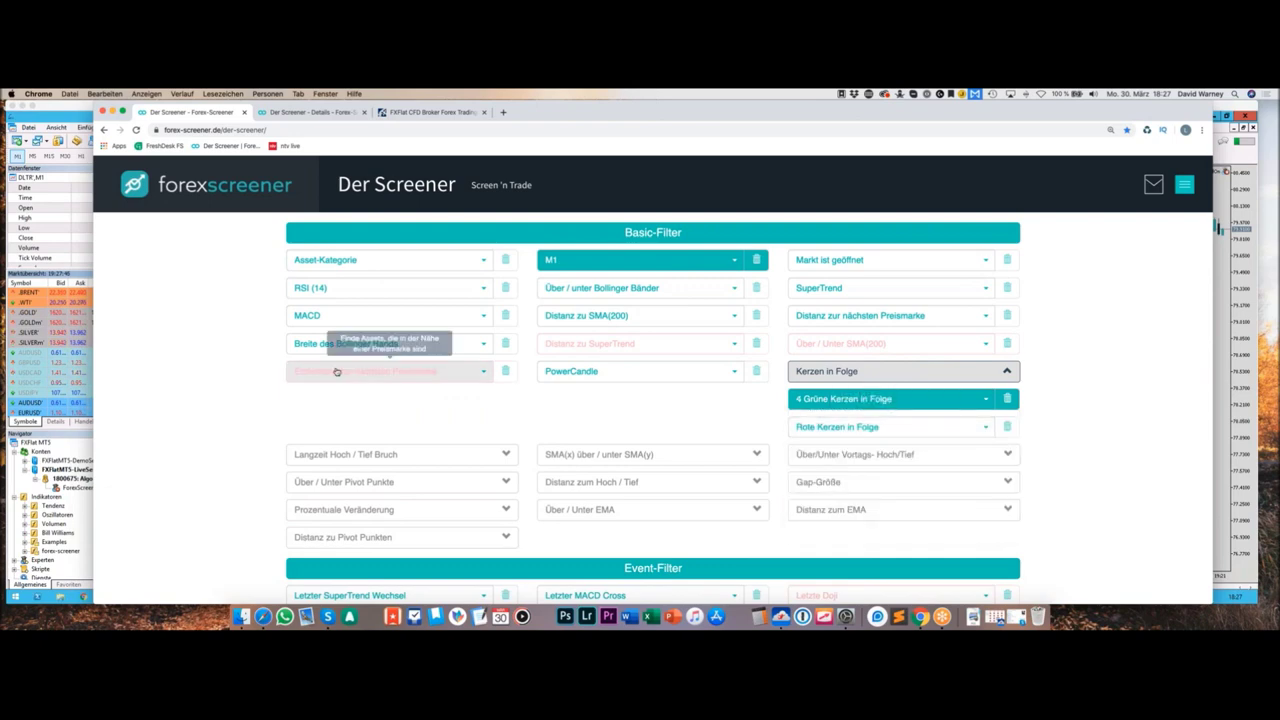
Step: Examine the matching assets and their values in the Grüne Kerzen in Folge column against the filter setting
{"action": "scroll", "coordinate": [223, 409], "scroll_direction": "down", "scroll_amount": 8}
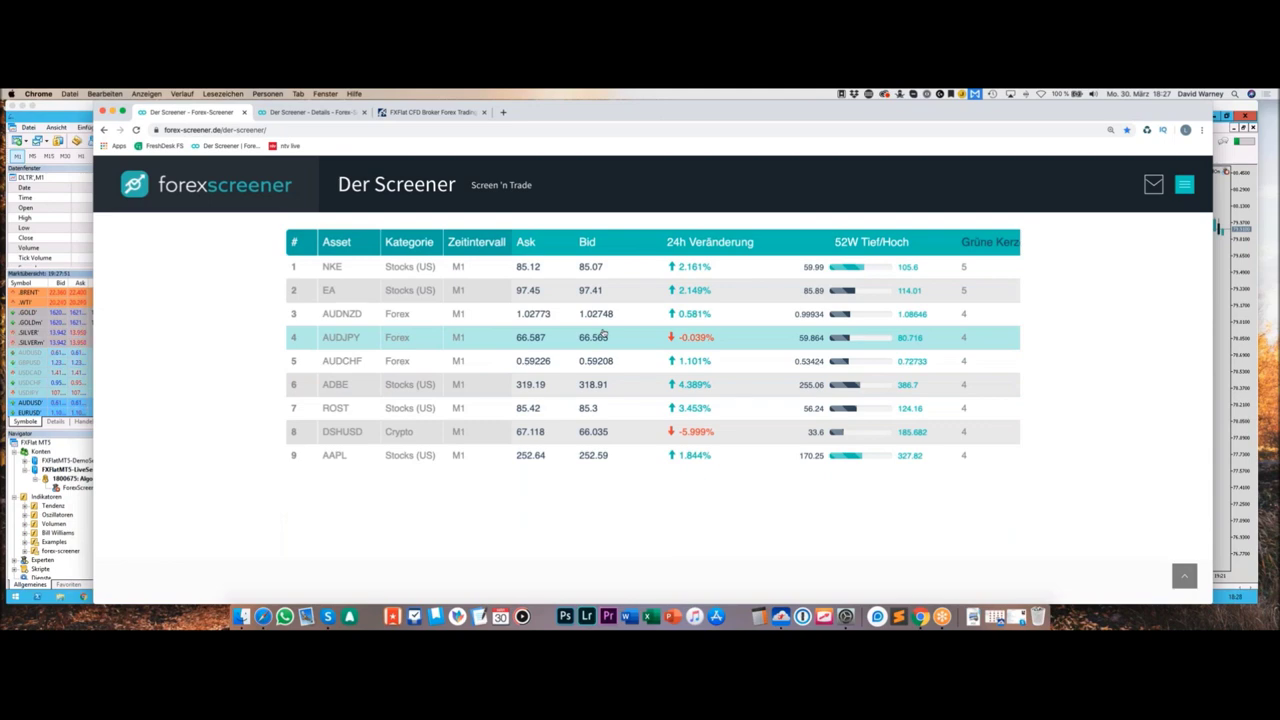
{"action": "scroll", "coordinate": [604, 335], "scroll_direction": "up", "scroll_amount": 2}
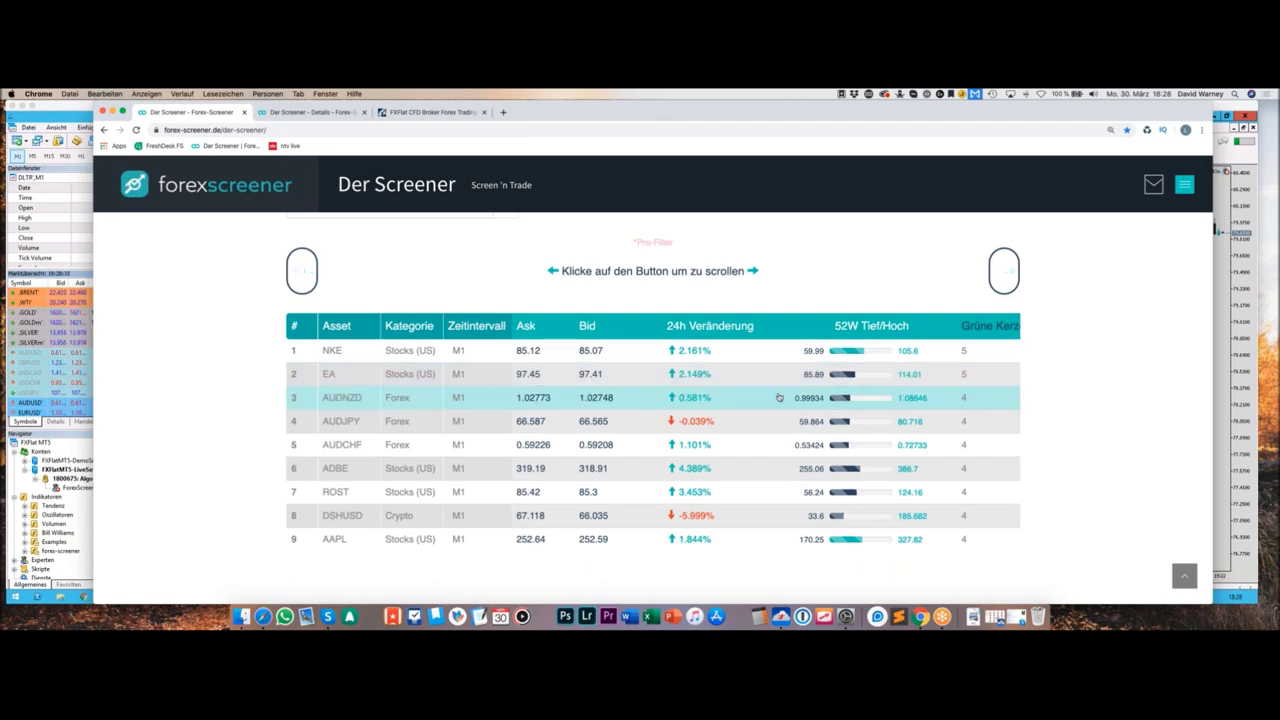
{"action": "scroll", "coordinate": [912, 395], "scroll_direction": "right", "scroll_amount": 4}
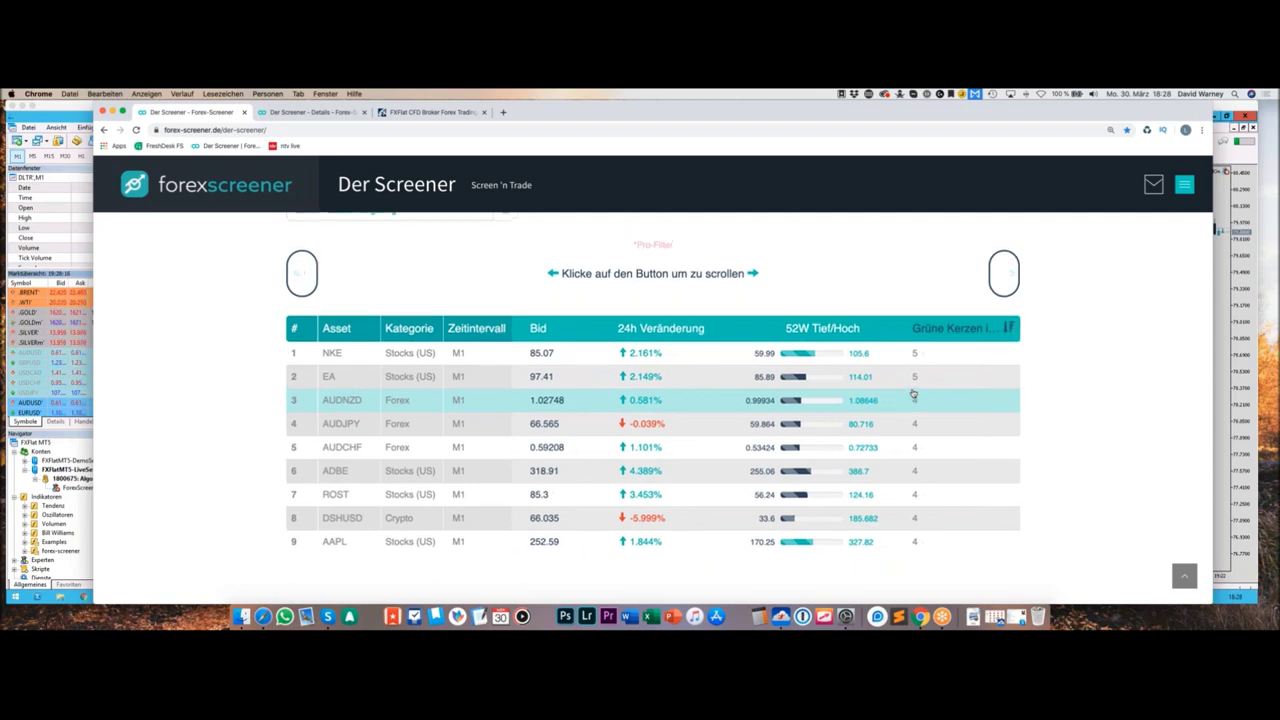
{"action": "scroll", "coordinate": [913, 395], "scroll_direction": "up", "scroll_amount": 8}
{"action": "scroll", "coordinate": [875, 458], "scroll_direction": "down", "scroll_amount": 3}
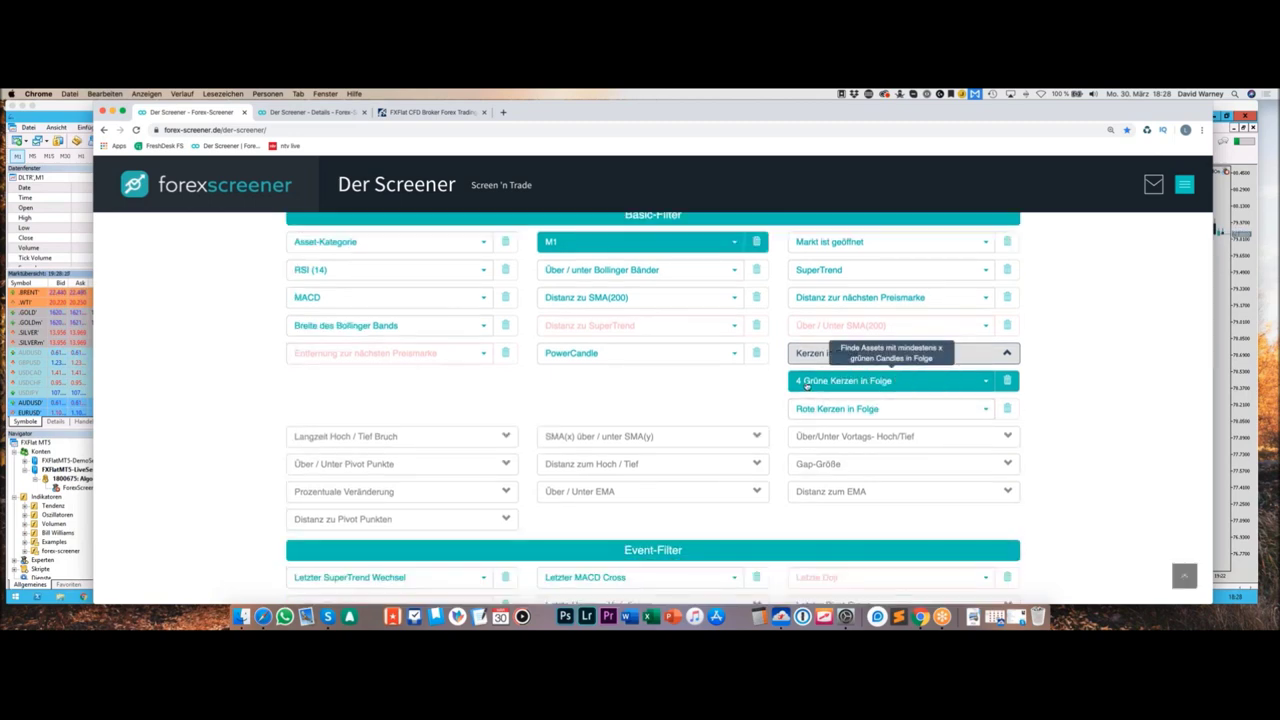
{"action": "scroll", "coordinate": [806, 385], "scroll_direction": "down", "scroll_amount": 5}
{"action": "scroll", "coordinate": [931, 420], "scroll_direction": "down", "scroll_amount": 9}
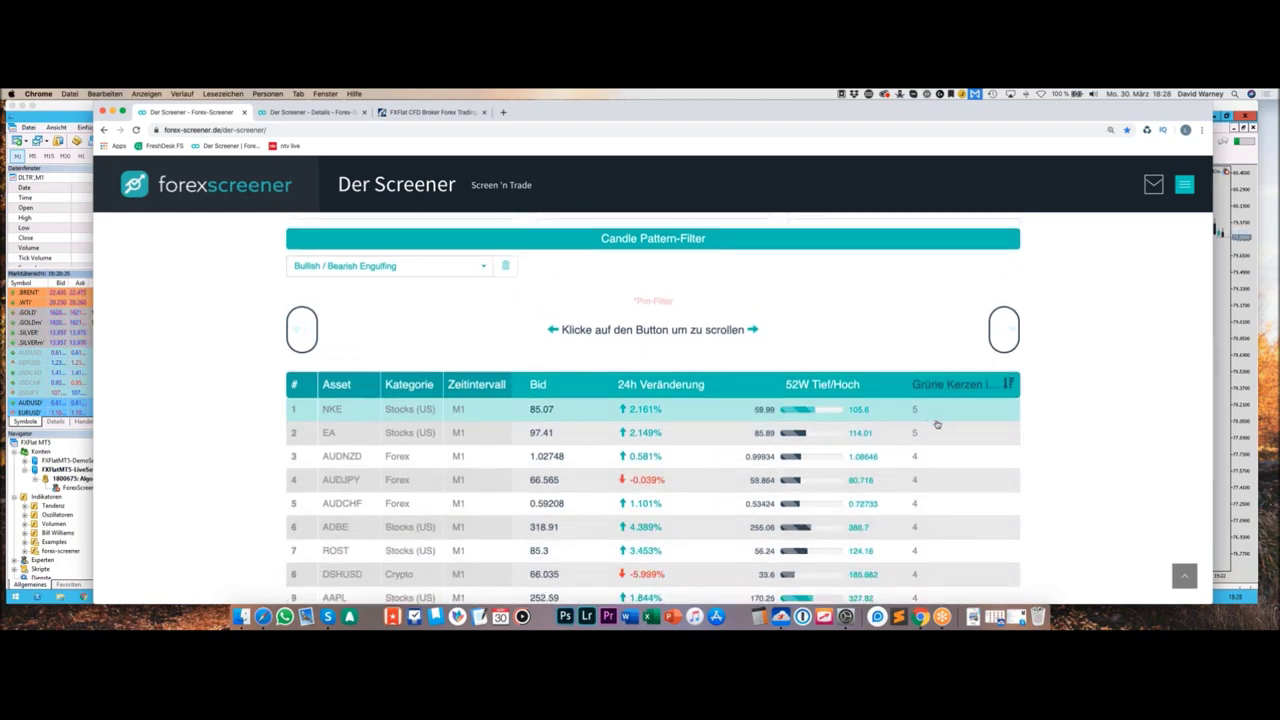
{"action": "scroll", "coordinate": [940, 420], "scroll_direction": "down", "scroll_amount": 3}
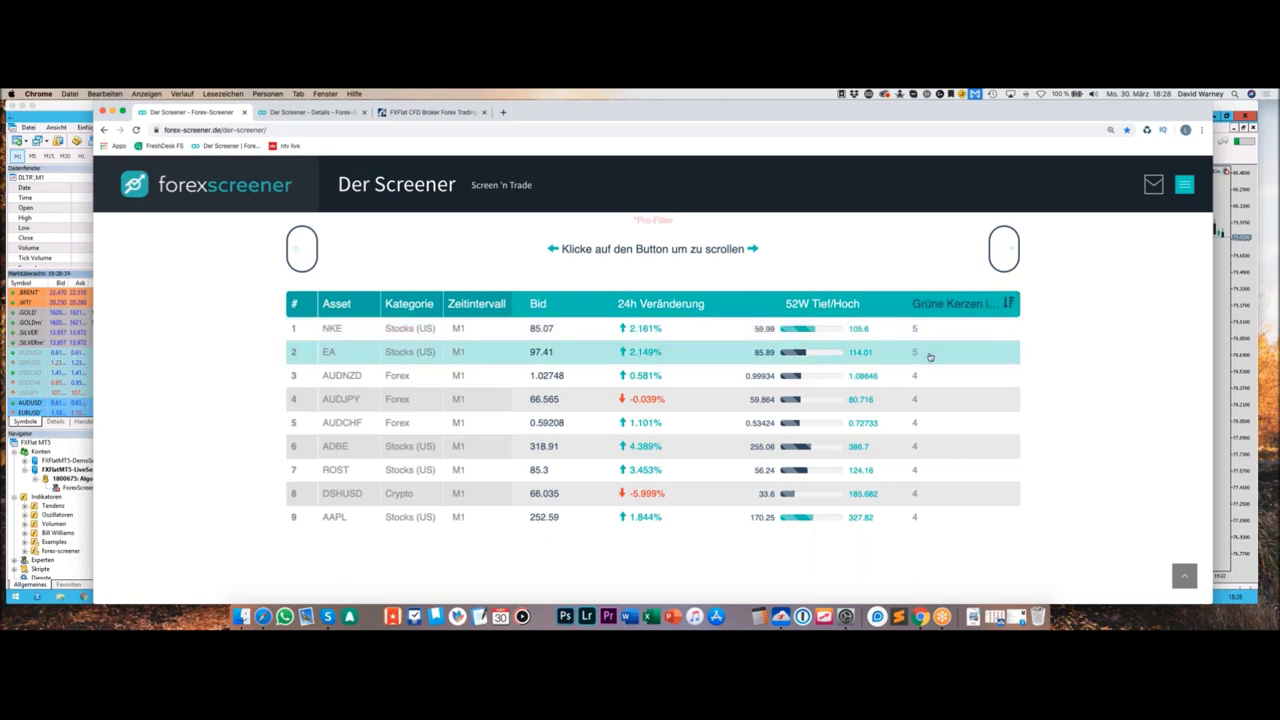
Step: Add an RSI < 15 filter and check the results table including its RSI (14) column
{"action": "scroll", "coordinate": [940, 350], "scroll_direction": "up", "scroll_amount": 1}
{"action": "scroll", "coordinate": [940, 369], "scroll_direction": "up", "scroll_amount": 5}
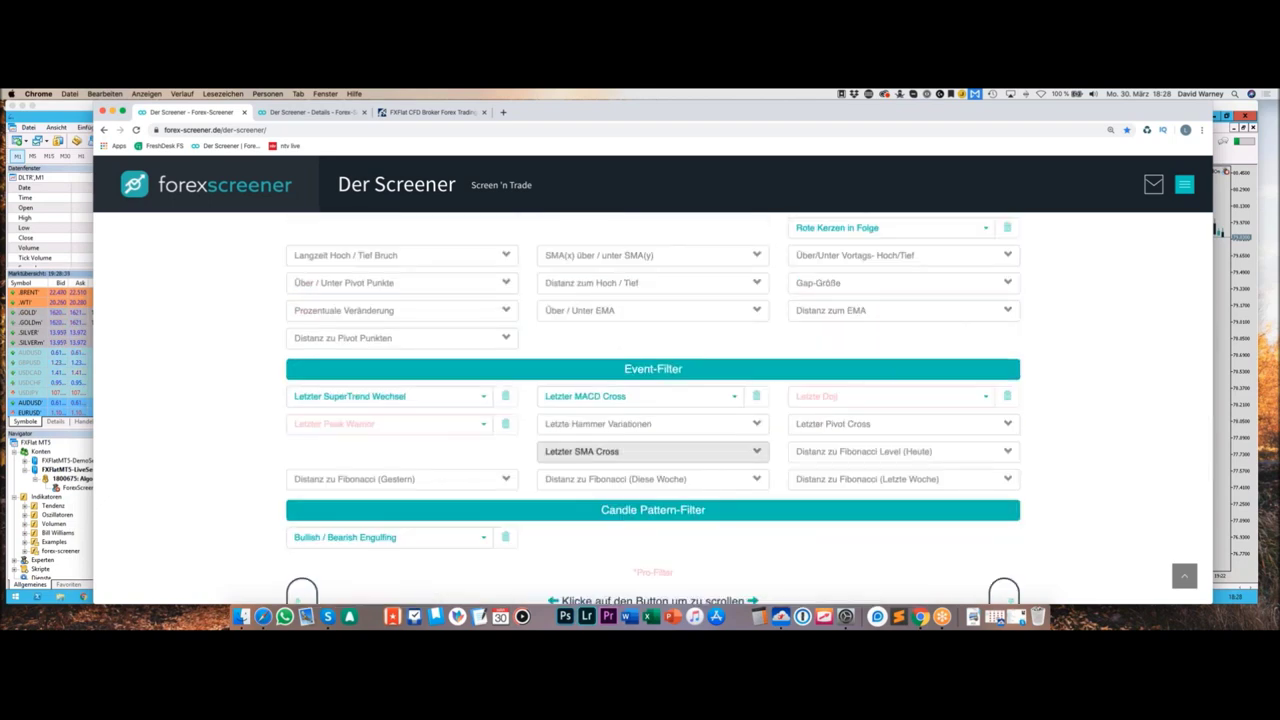
{"action": "scroll", "coordinate": [571, 452], "scroll_direction": "up", "scroll_amount": 3}
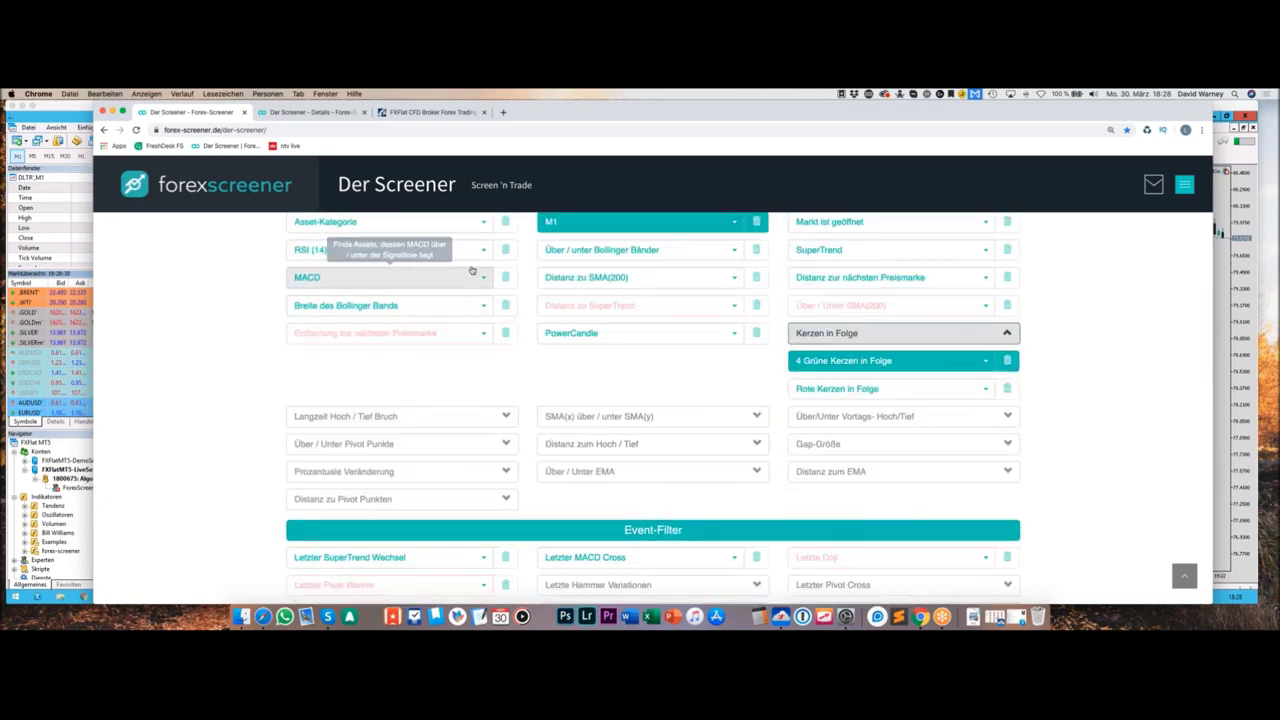
{"action": "left_click", "coordinate": [473, 257]}
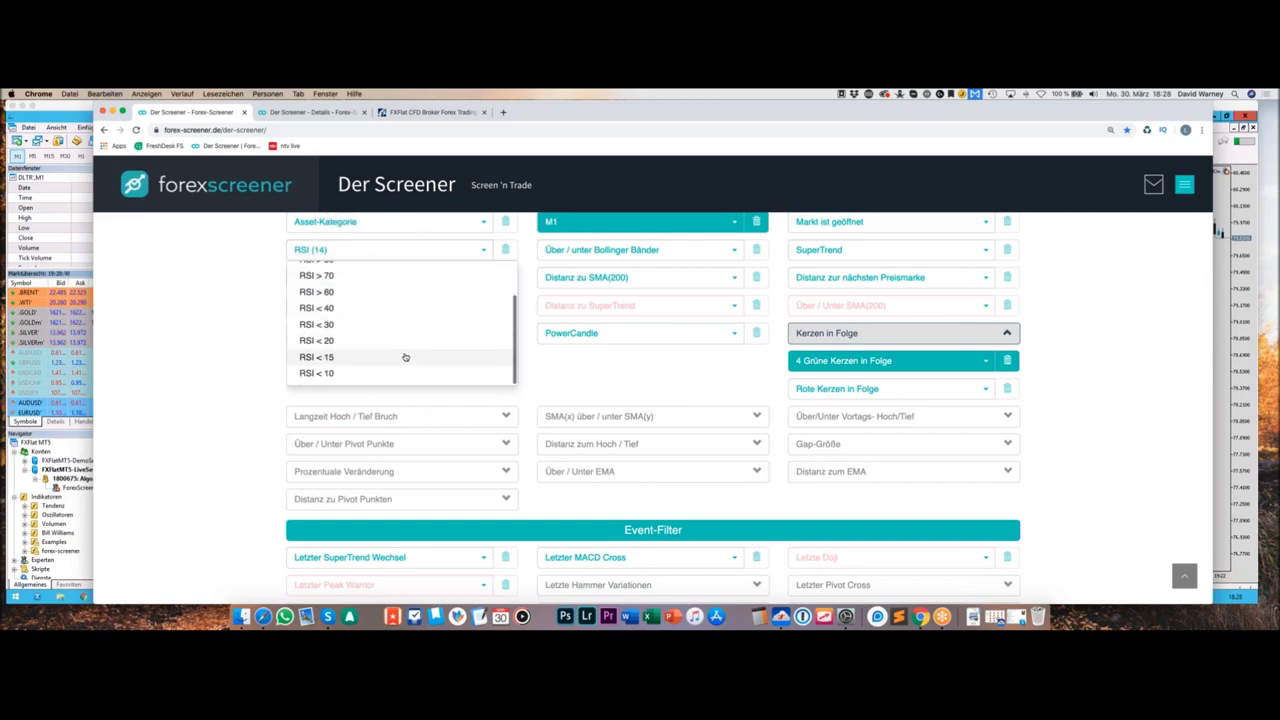
{"action": "left_click", "coordinate": [406, 360]}
{"action": "scroll", "coordinate": [556, 367], "scroll_direction": "up", "scroll_amount": 2}
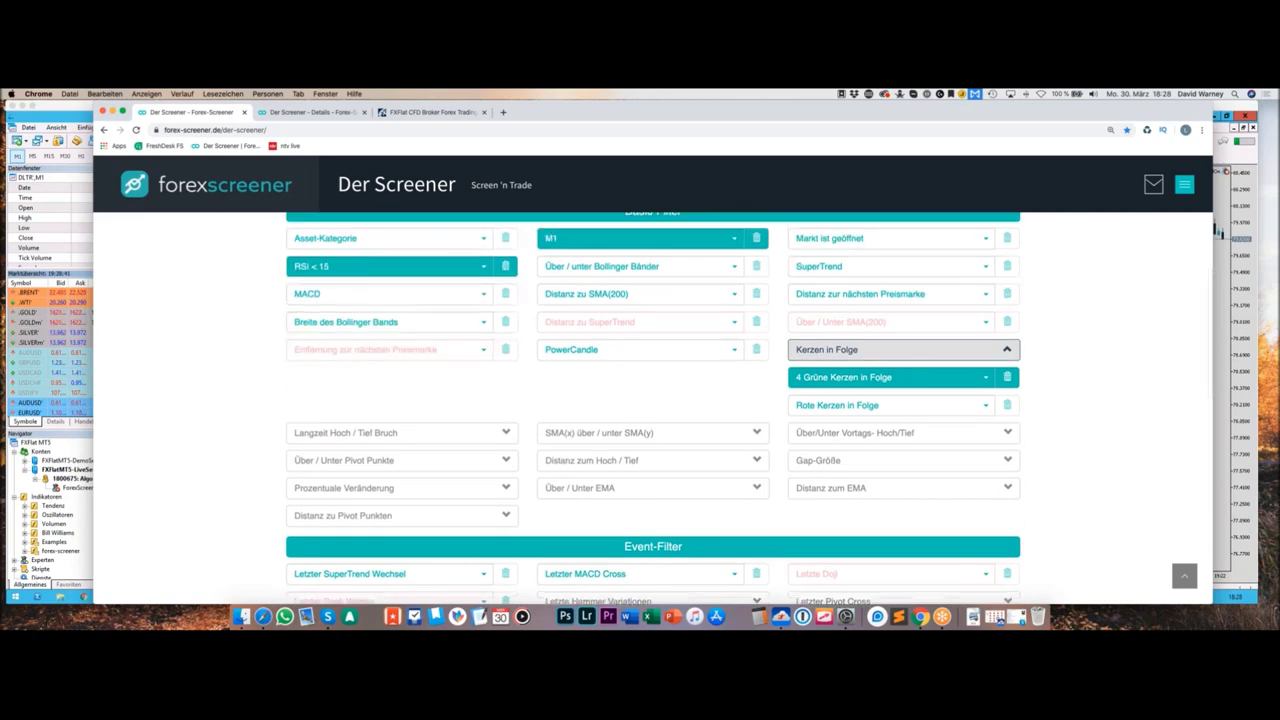
{"action": "scroll", "coordinate": [754, 400], "scroll_direction": "down", "scroll_amount": 10}
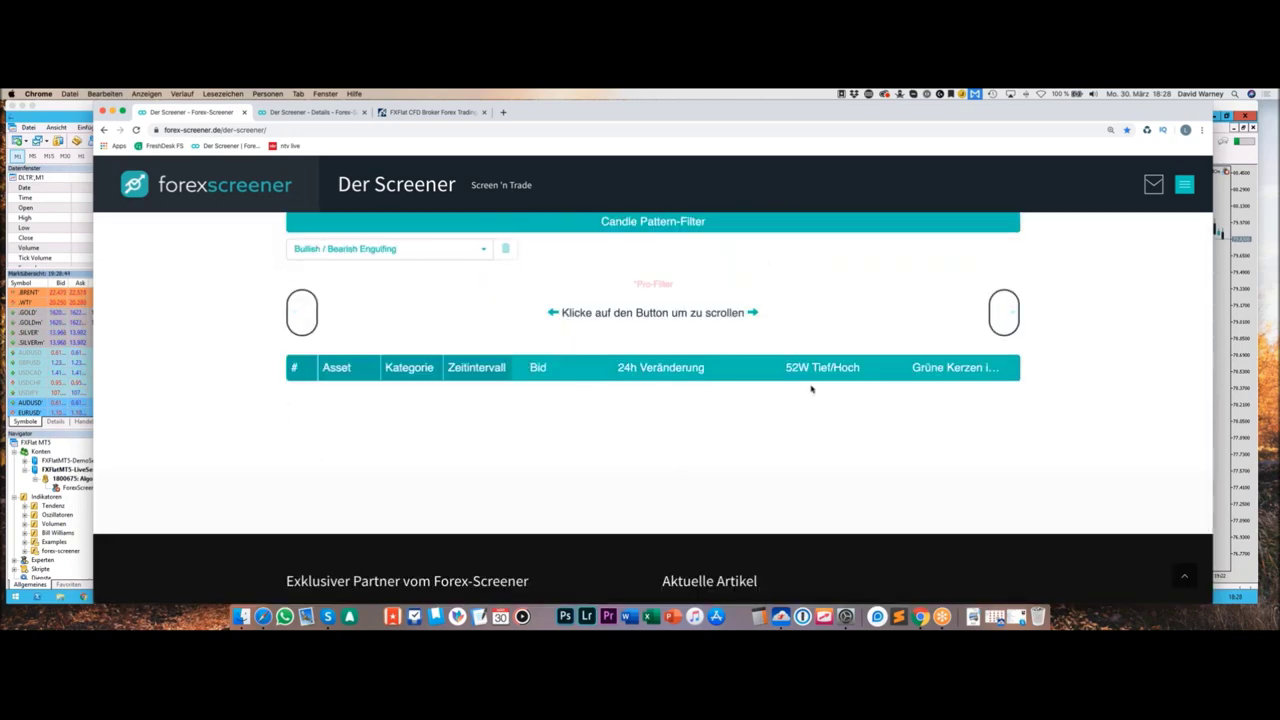
{"action": "scroll", "coordinate": [811, 388], "scroll_direction": "right", "scroll_amount": 3}
{"action": "scroll", "coordinate": [811, 385], "scroll_direction": "right", "scroll_amount": 2}
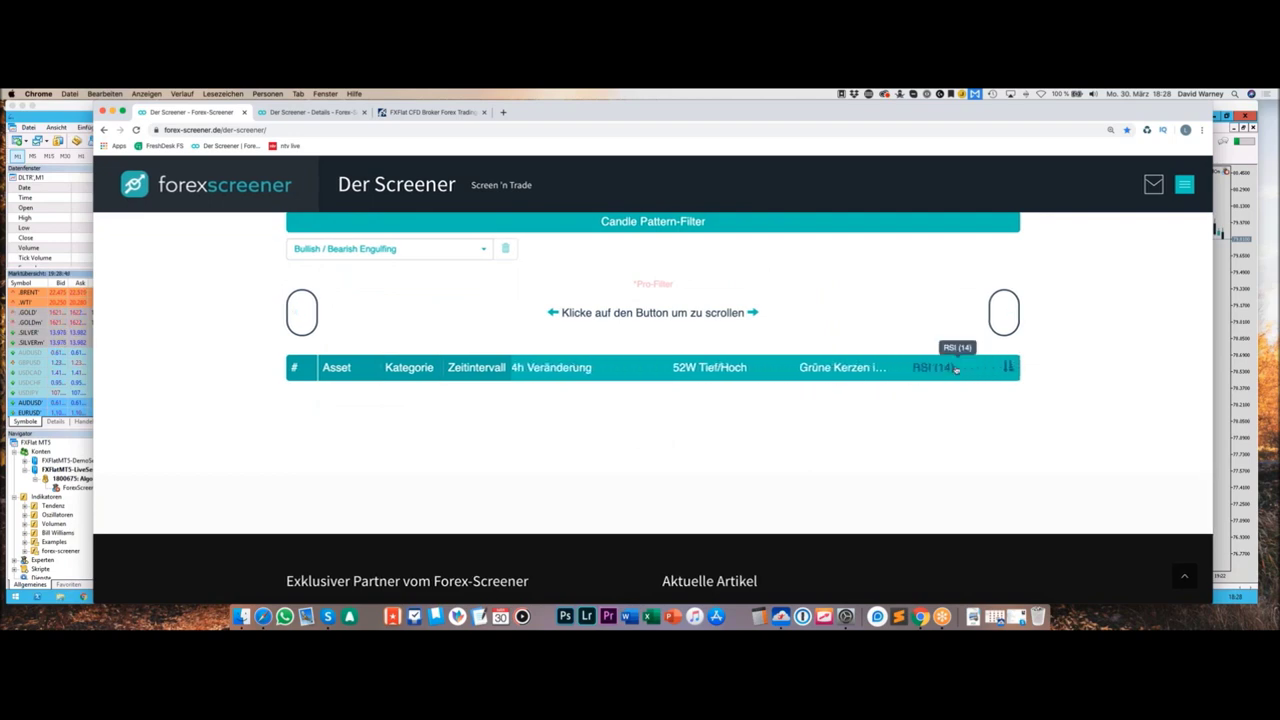
{"action": "scroll", "coordinate": [921, 366], "scroll_direction": "left", "scroll_amount": 5}
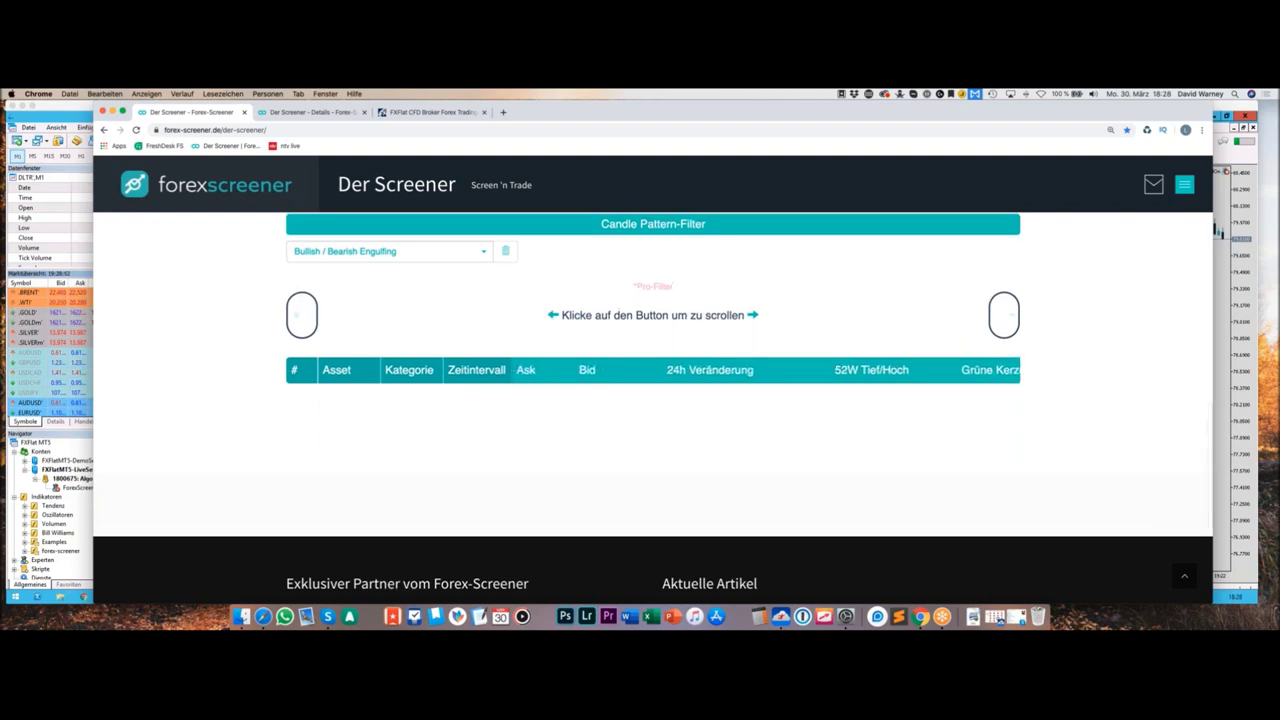
Step: Clear the green-candle, RSI and M1 filters and check the unfiltered asset list
{"action": "scroll", "coordinate": [850, 366], "scroll_direction": "up", "scroll_amount": 3}
{"action": "scroll", "coordinate": [838, 402], "scroll_direction": "up", "scroll_amount": 10}
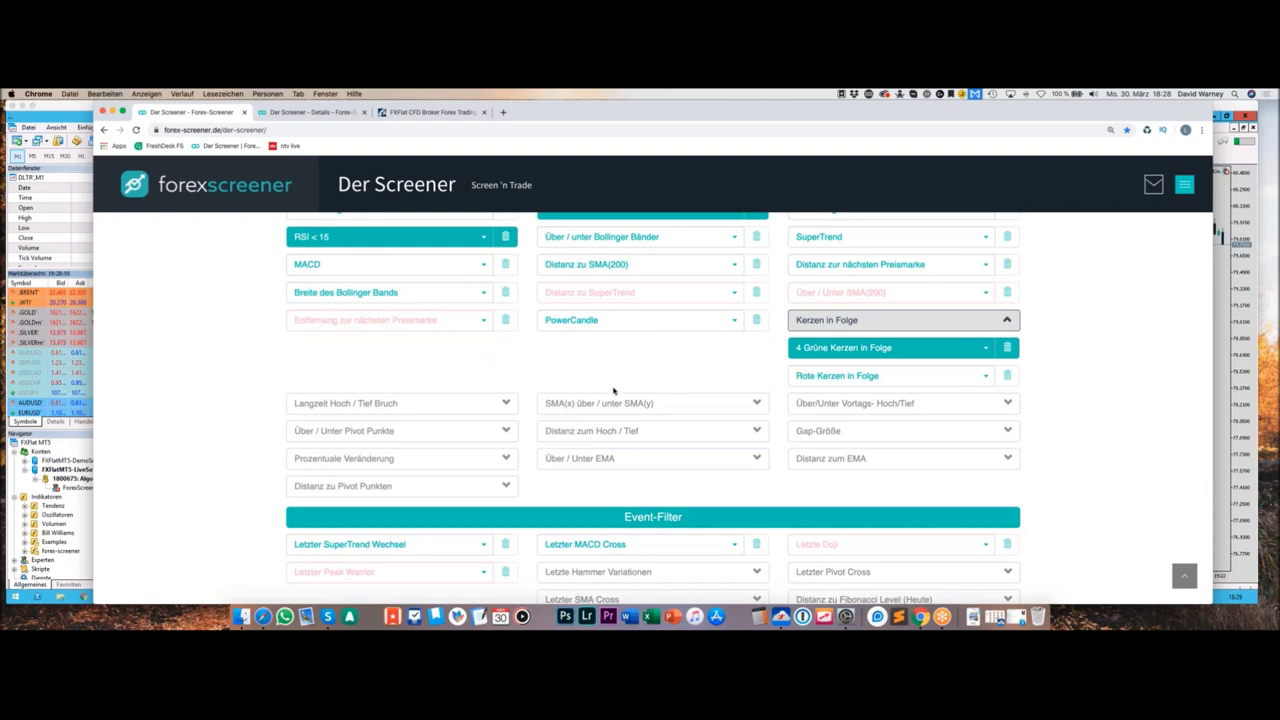
{"action": "scroll", "coordinate": [614, 390], "scroll_direction": "down", "scroll_amount": 1}
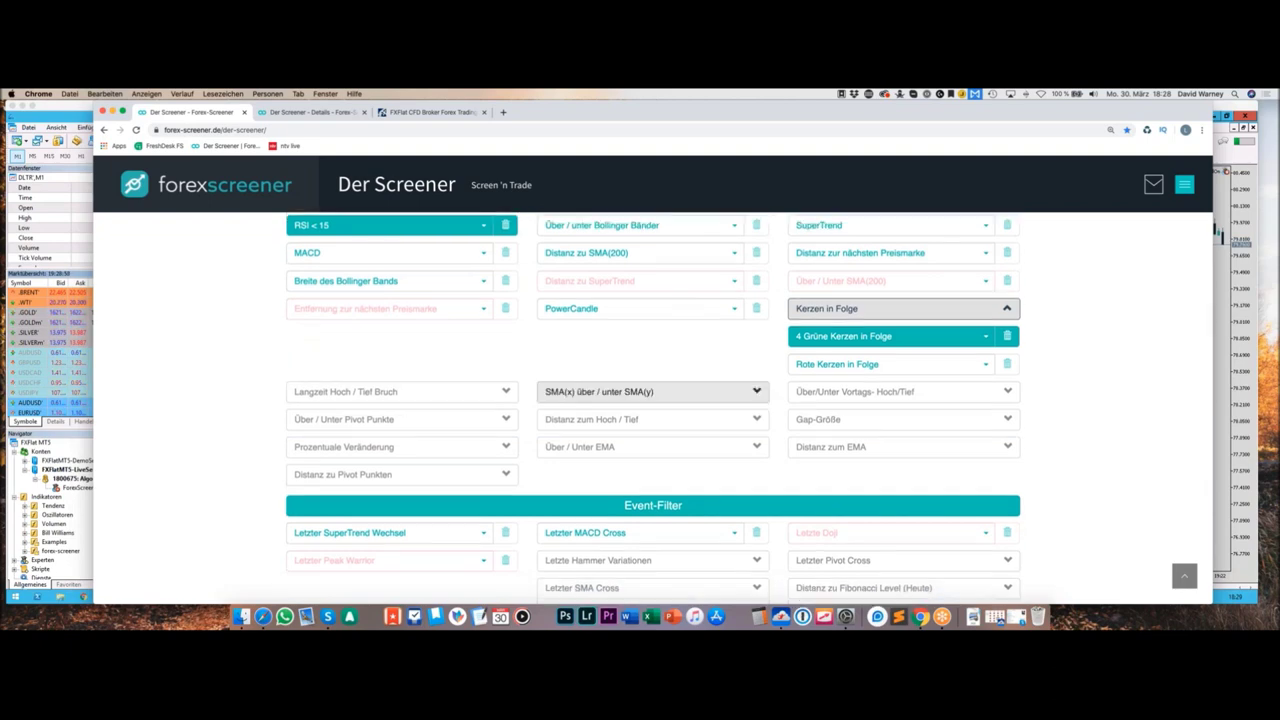
{"action": "left_click", "coordinate": [1006, 337]}
{"action": "scroll", "coordinate": [530, 265], "scroll_direction": "down", "scroll_amount": 6}
{"action": "scroll", "coordinate": [533, 286], "scroll_direction": "down", "scroll_amount": 5}
{"action": "scroll", "coordinate": [533, 286], "scroll_direction": "up", "scroll_amount": 13}
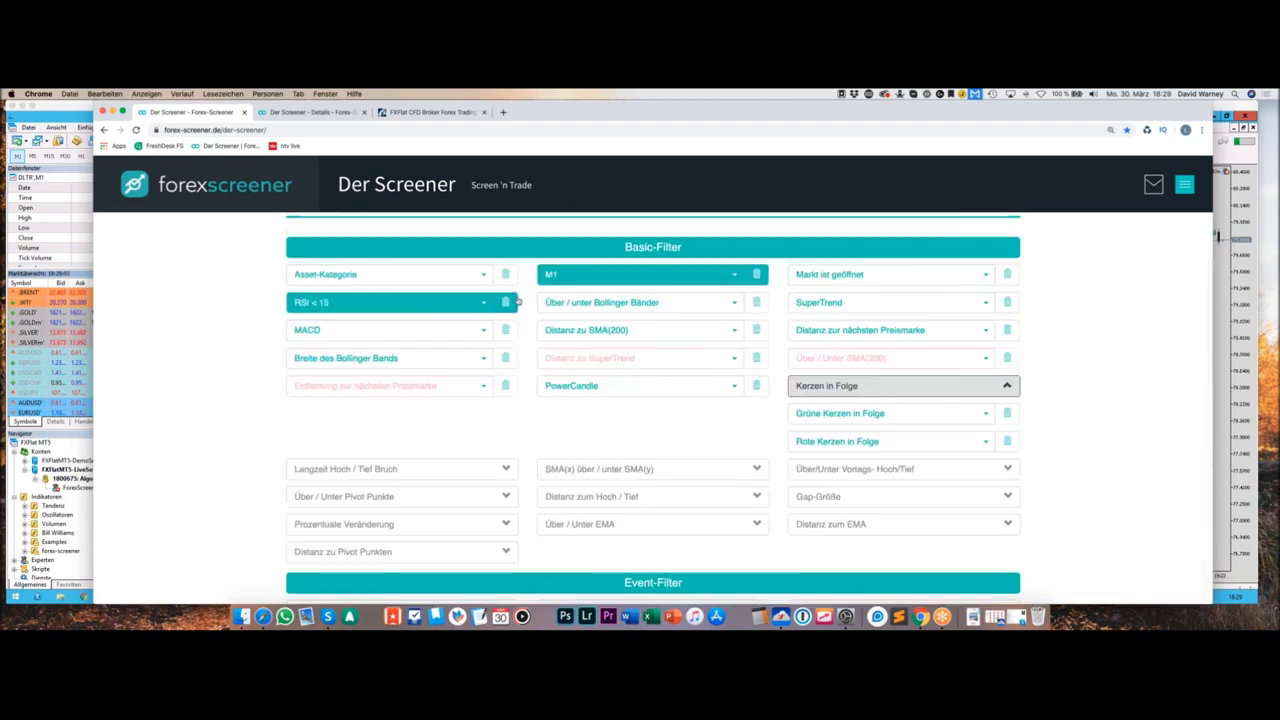
{"action": "scroll", "coordinate": [355, 340], "scroll_direction": "down", "scroll_amount": 15}
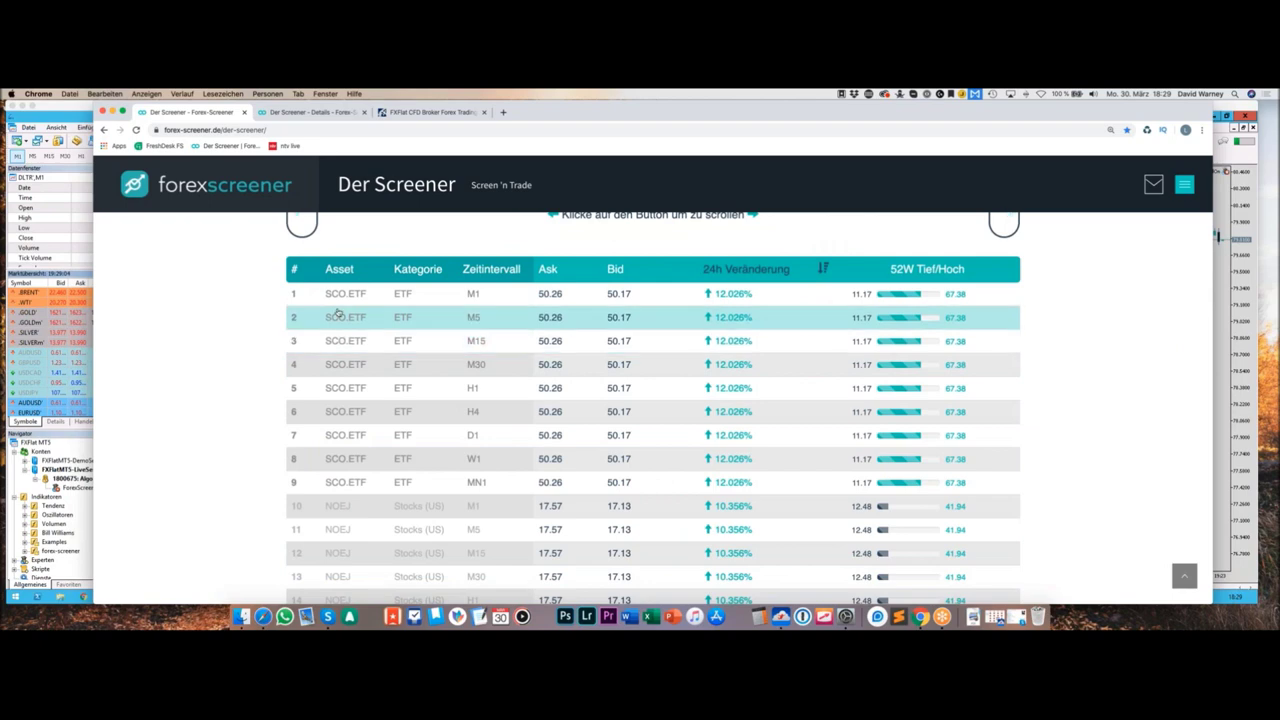
Step: Switch to the already open details page showing the DLTR M1 chart
{"action": "left_click", "coordinate": [312, 117]}
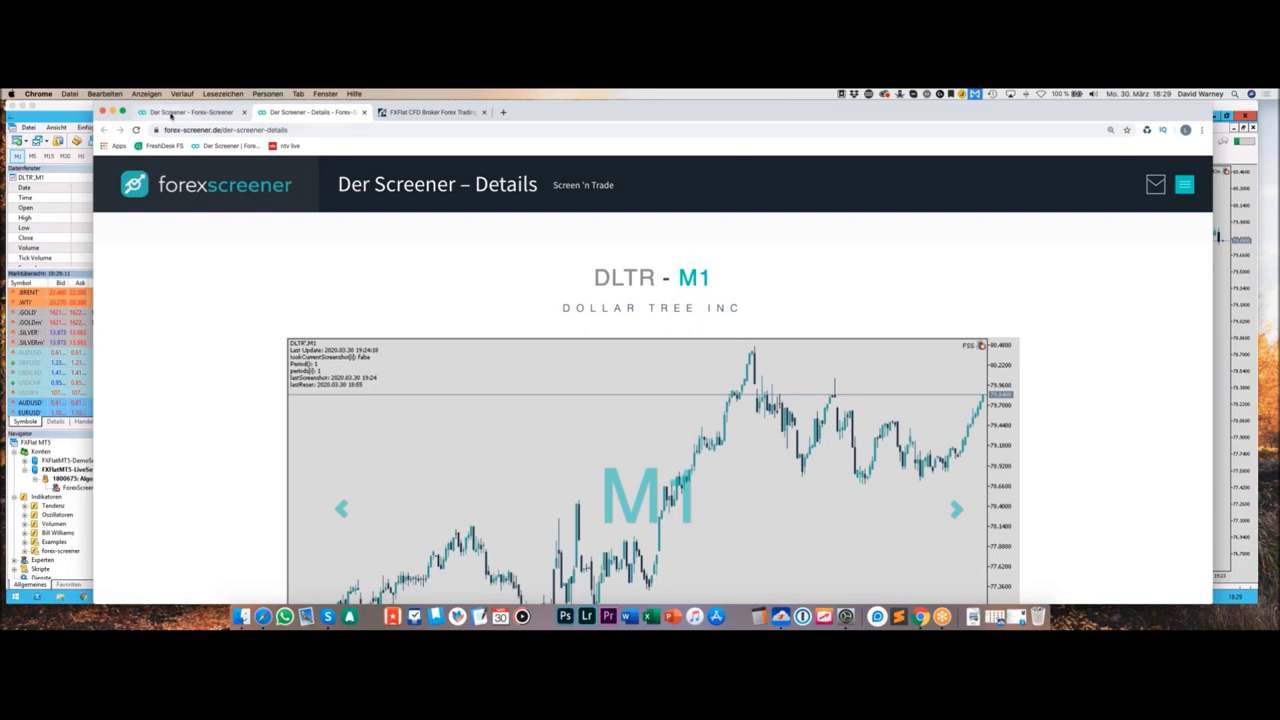
Step: Return to the screener's asset list and open the details page for ADSK on H1
{"action": "left_click", "coordinate": [170, 113]}
{"action": "scroll", "coordinate": [248, 360], "scroll_direction": "down", "scroll_amount": 5}
{"action": "scroll", "coordinate": [250, 363], "scroll_direction": "down", "scroll_amount": 5}
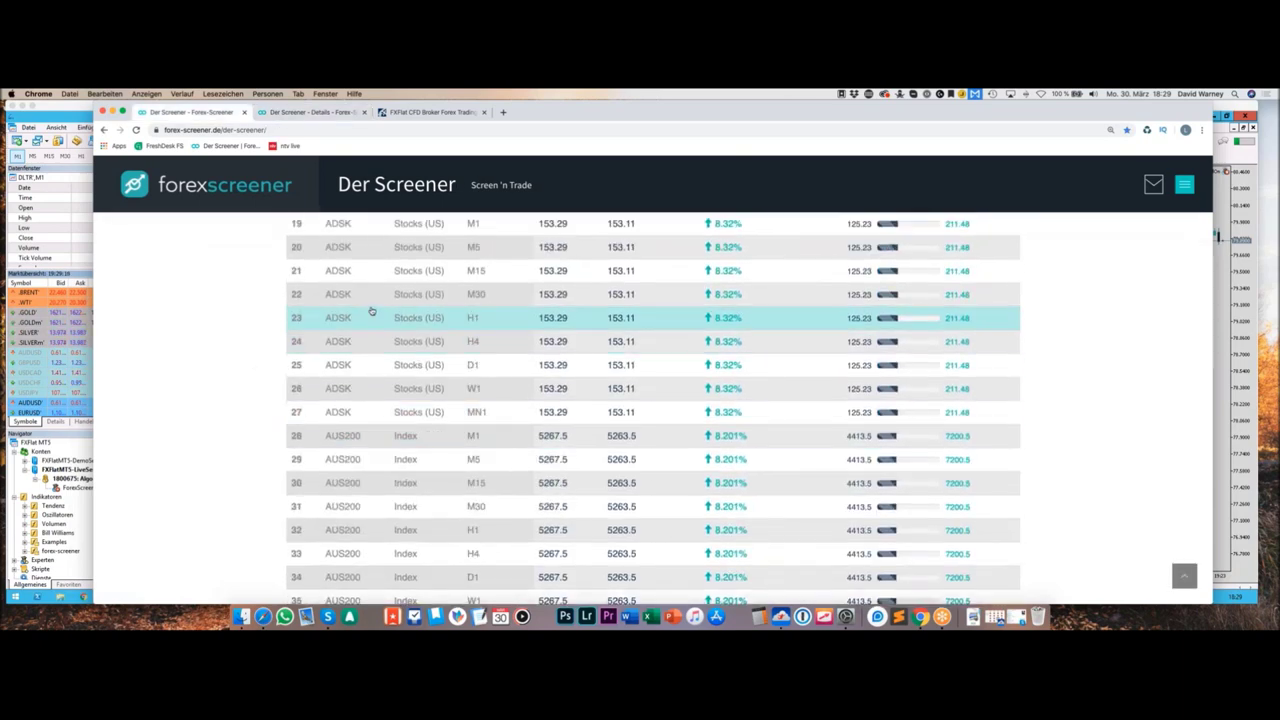
{"action": "left_click", "coordinate": [371, 314]}
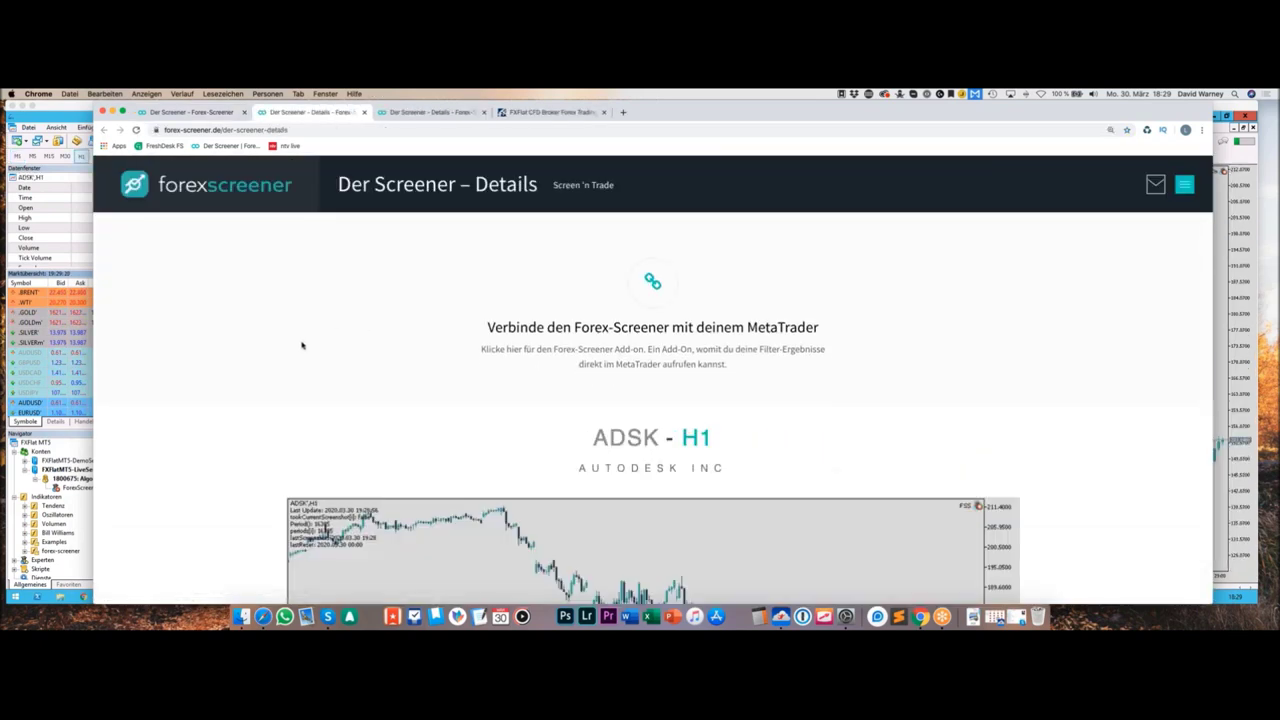
Step: Look through the ADSK H1 details page, from the chart down to the last of the current asset values
{"action": "scroll", "coordinate": [300, 345], "scroll_direction": "down", "scroll_amount": 8}
{"action": "scroll", "coordinate": [652, 409], "scroll_direction": "down", "scroll_amount": 10}
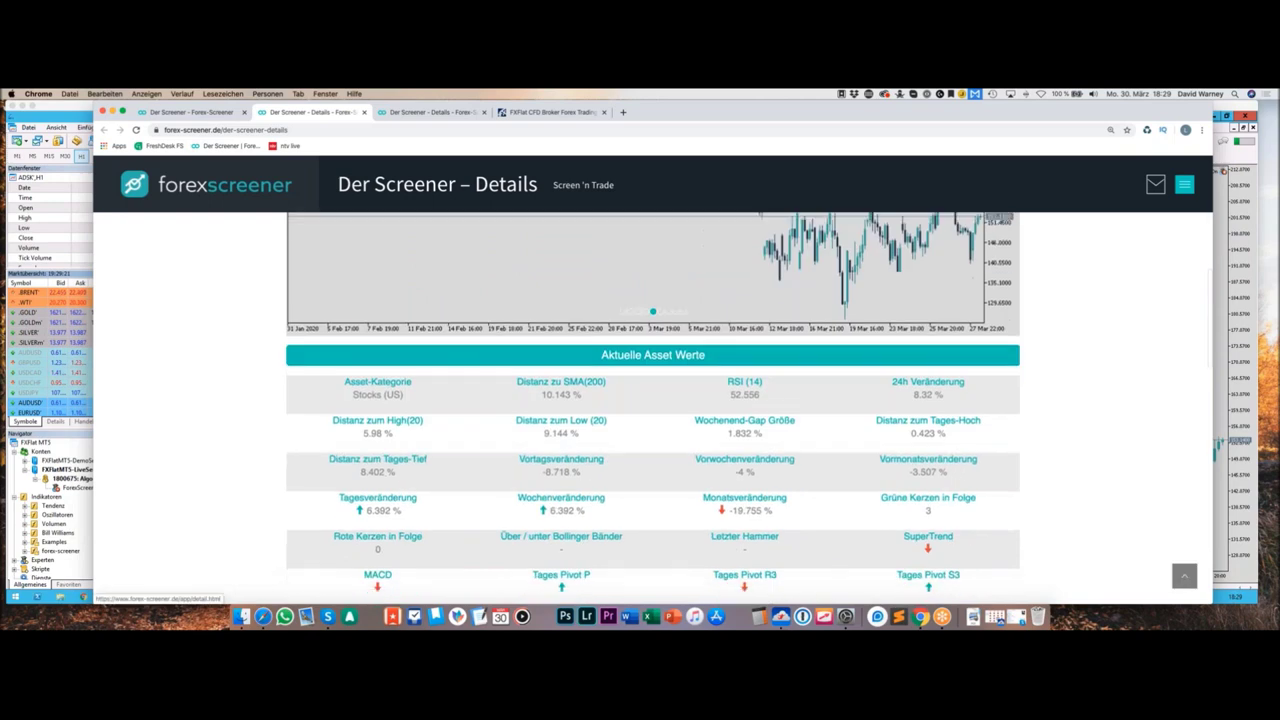
{"action": "scroll", "coordinate": [303, 346], "scroll_direction": "down", "scroll_amount": 10}
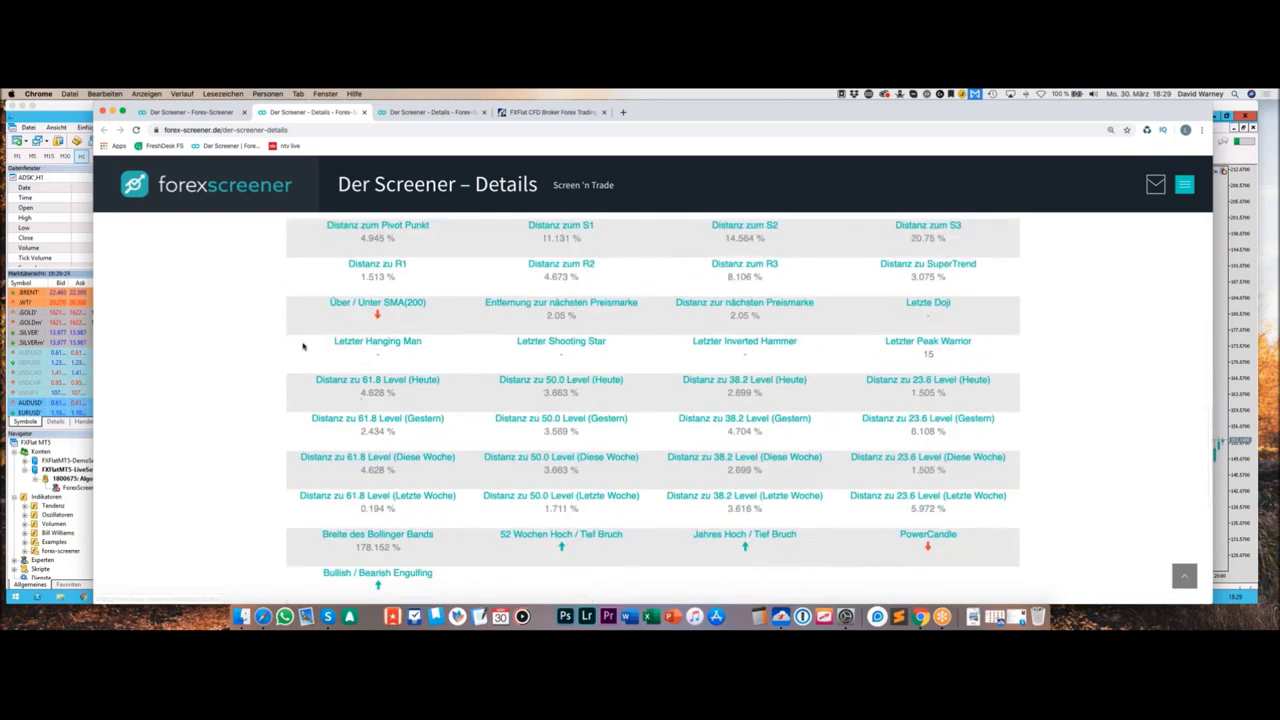
{"action": "scroll", "coordinate": [303, 346], "scroll_direction": "up", "scroll_amount": 20}
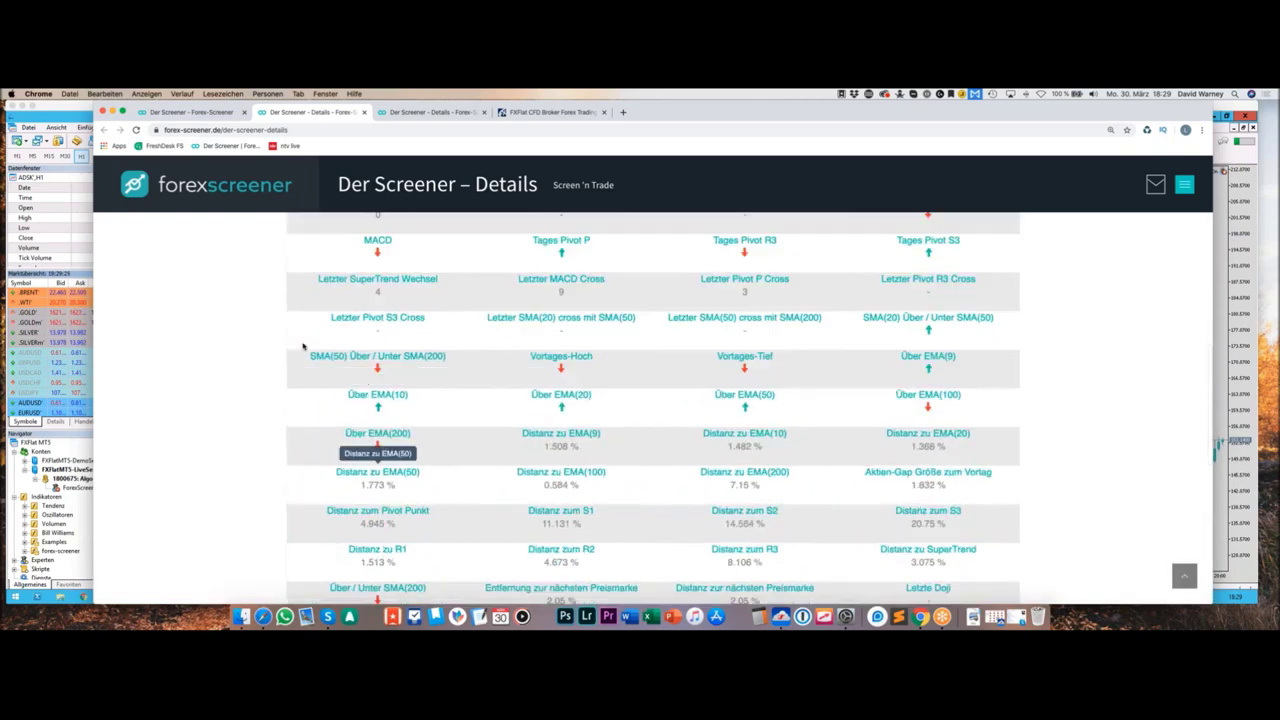
{"action": "scroll", "coordinate": [303, 346], "scroll_direction": "up", "scroll_amount": 8}
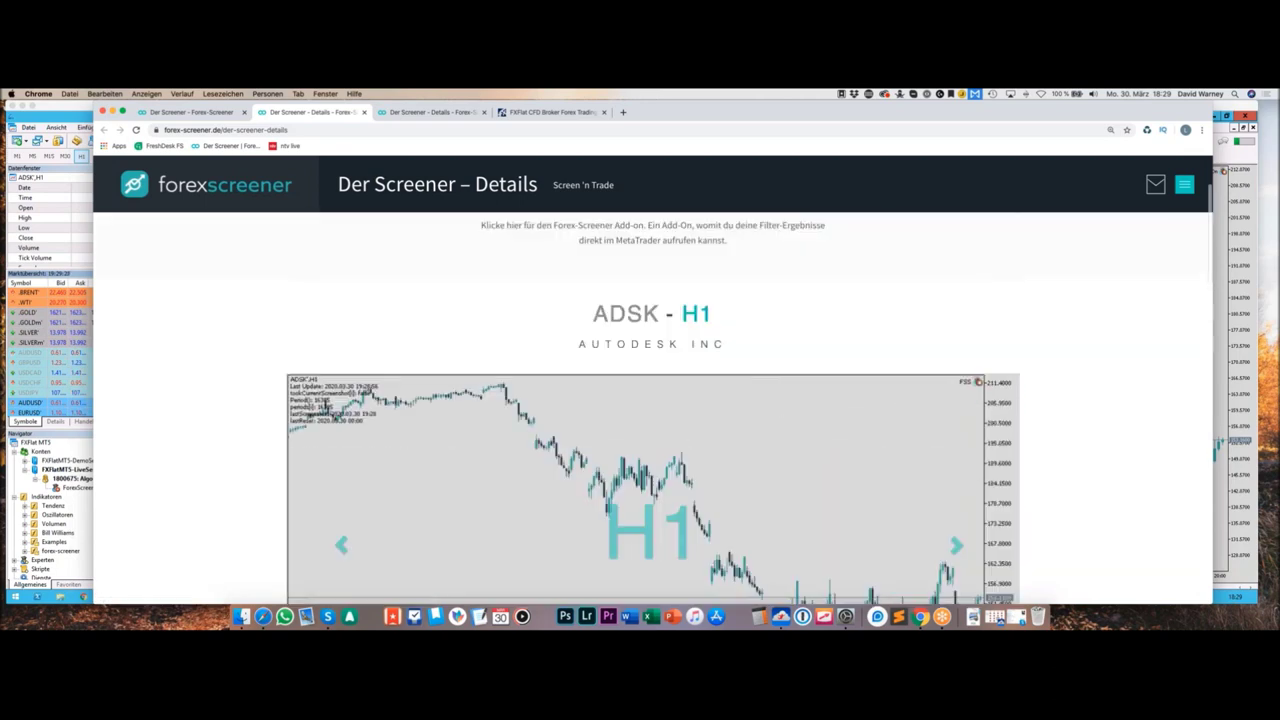
Step: Inspect the ADSK H1 chart and change the displayed chart to the M30 timeframe
{"action": "scroll", "coordinate": [303, 346], "scroll_direction": "down", "scroll_amount": 3}
{"action": "scroll", "coordinate": [652, 400], "scroll_direction": "up", "scroll_amount": 1}
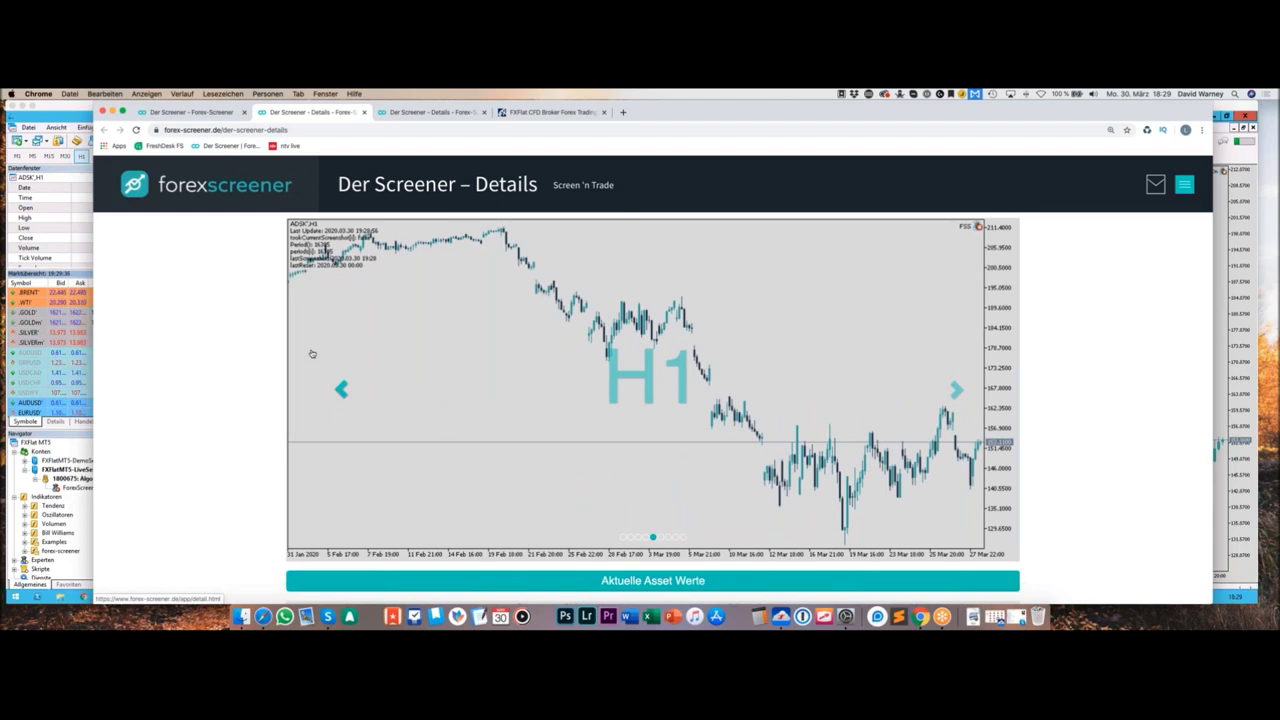
{"action": "scroll", "coordinate": [312, 354], "scroll_direction": "down", "scroll_amount": 1}
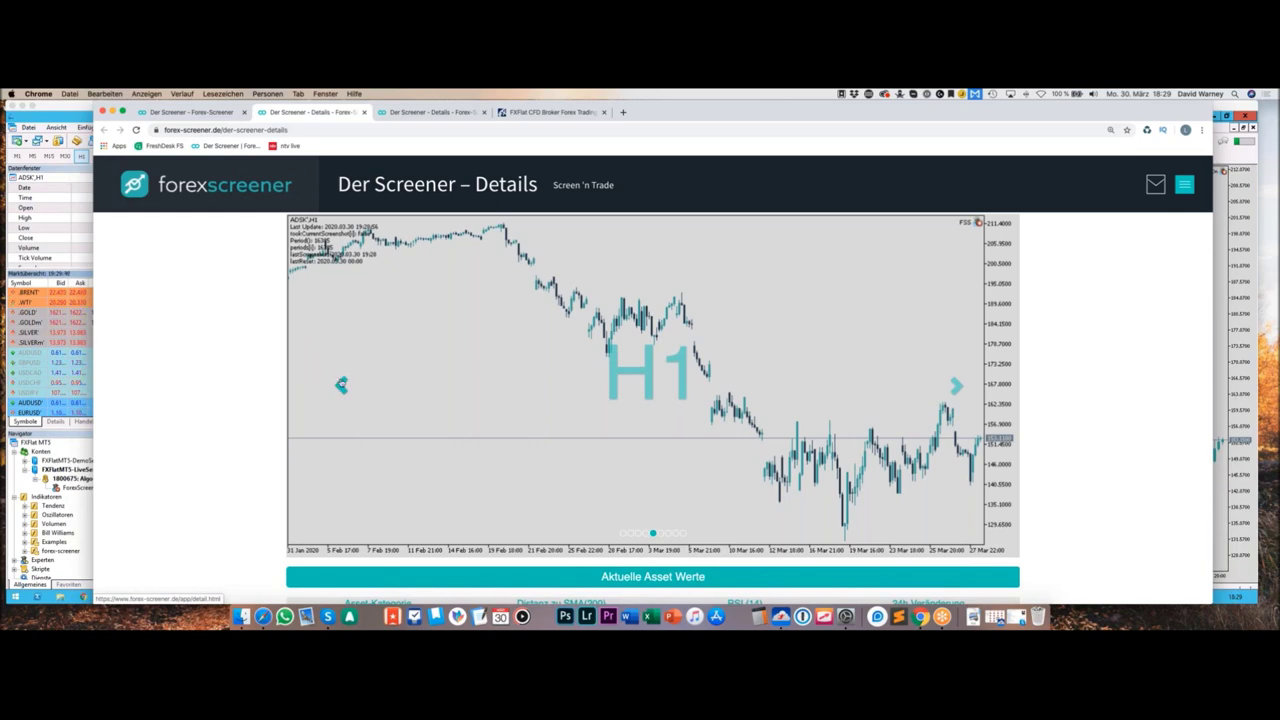
{"action": "scroll", "coordinate": [343, 397], "scroll_direction": "up", "scroll_amount": 2}
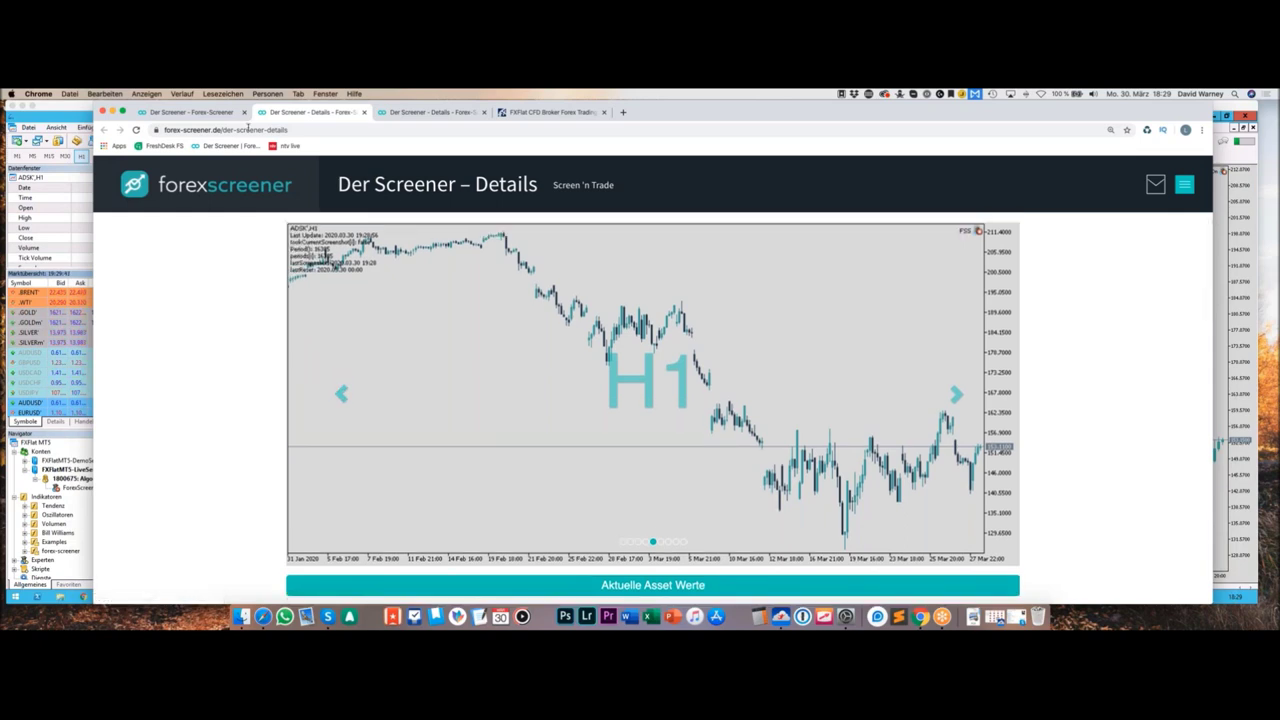
{"action": "mouse_move", "coordinate": [670, 113]}
{"action": "left_mouse_down"}
{"action": "mouse_move", "coordinate": [1275, 128]}
{"action": "mouse_move", "coordinate": [662, 113]}
{"action": "mouse_move", "coordinate": [674, 113]}
{"action": "left_mouse_up"}
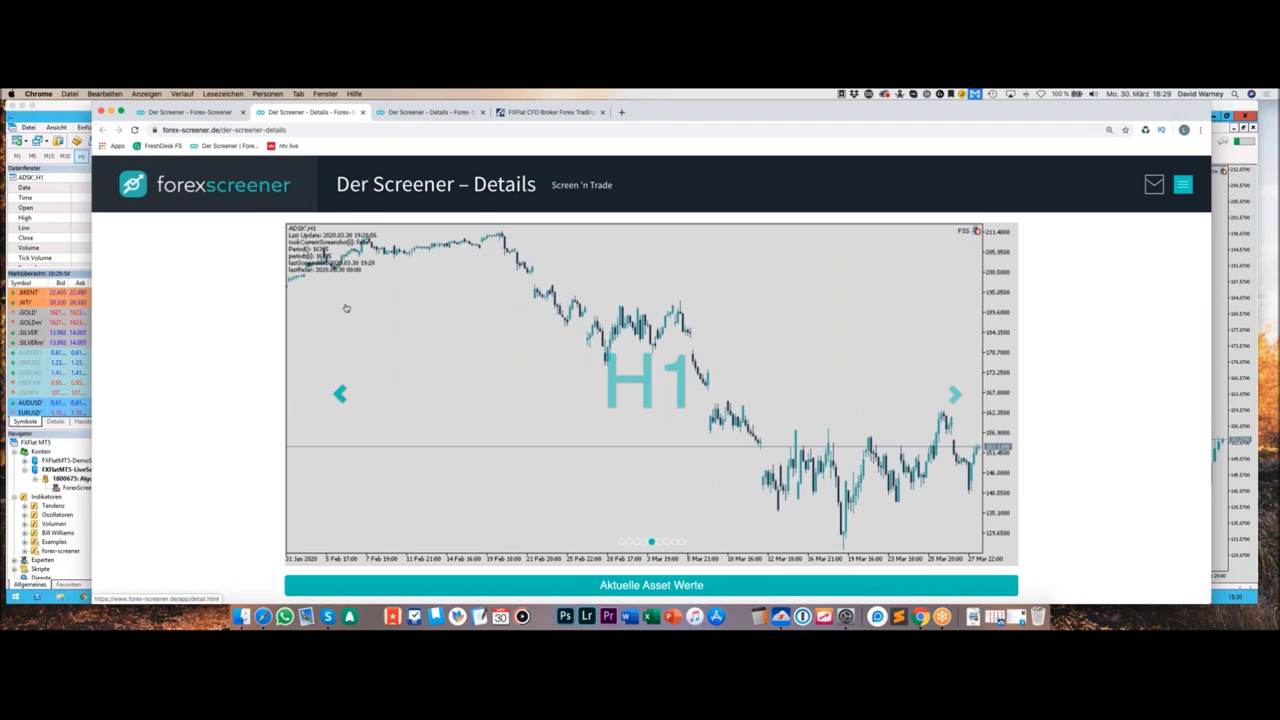
{"action": "left_click", "coordinate": [338, 395]}
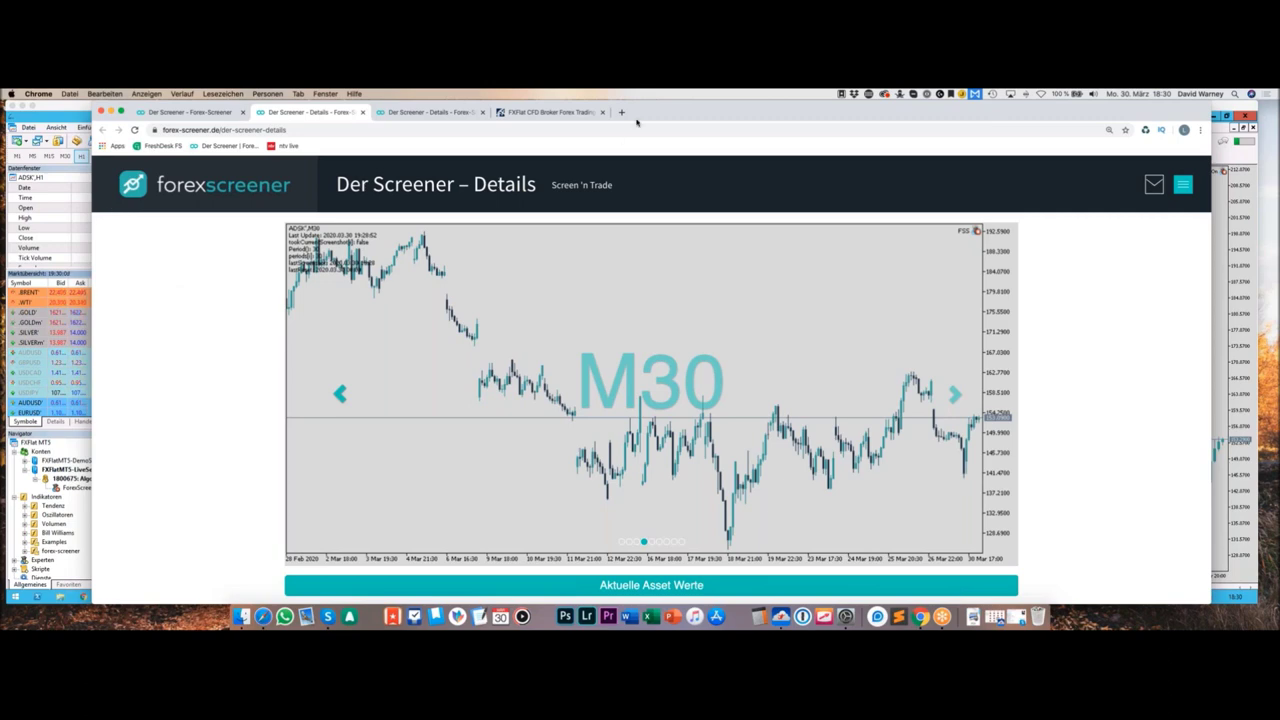
Step: Switch to MetaTrader to view its ADSK H1 chart, and return to the ADSK details page in the browser
{"action": "left_click", "coordinate": [229, 118]}
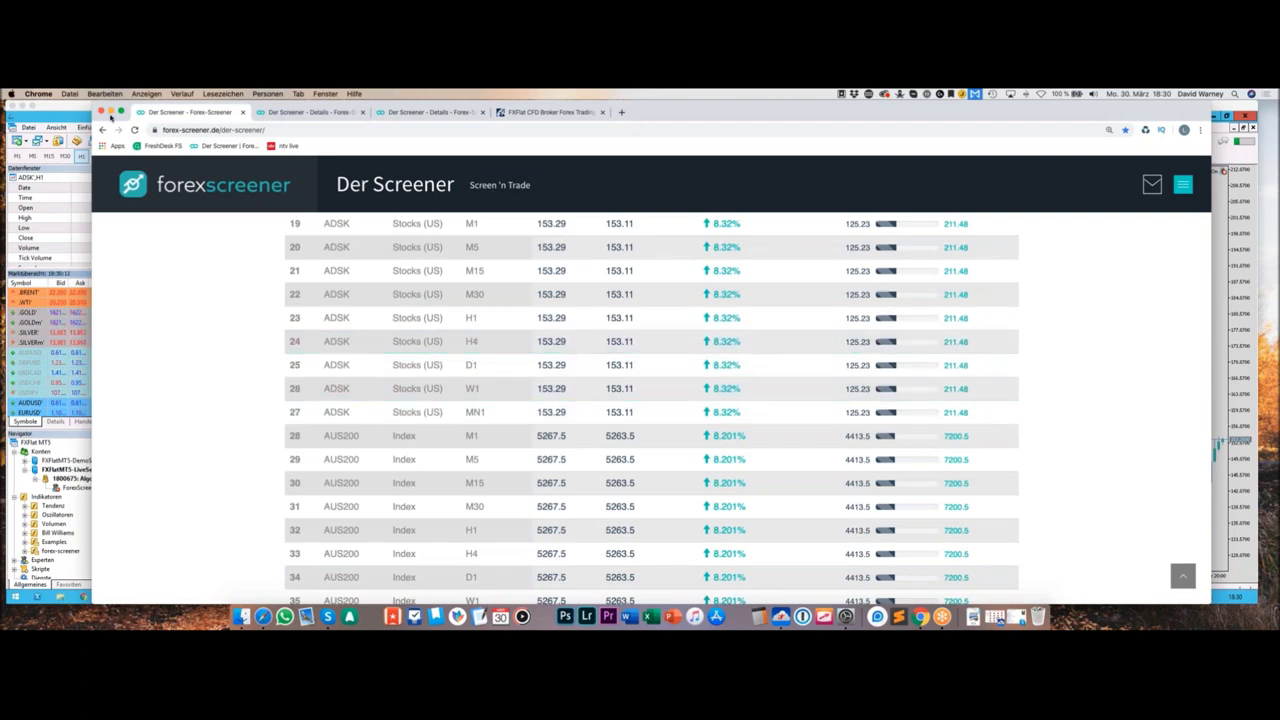
{"action": "left_click", "coordinate": [82, 105]}
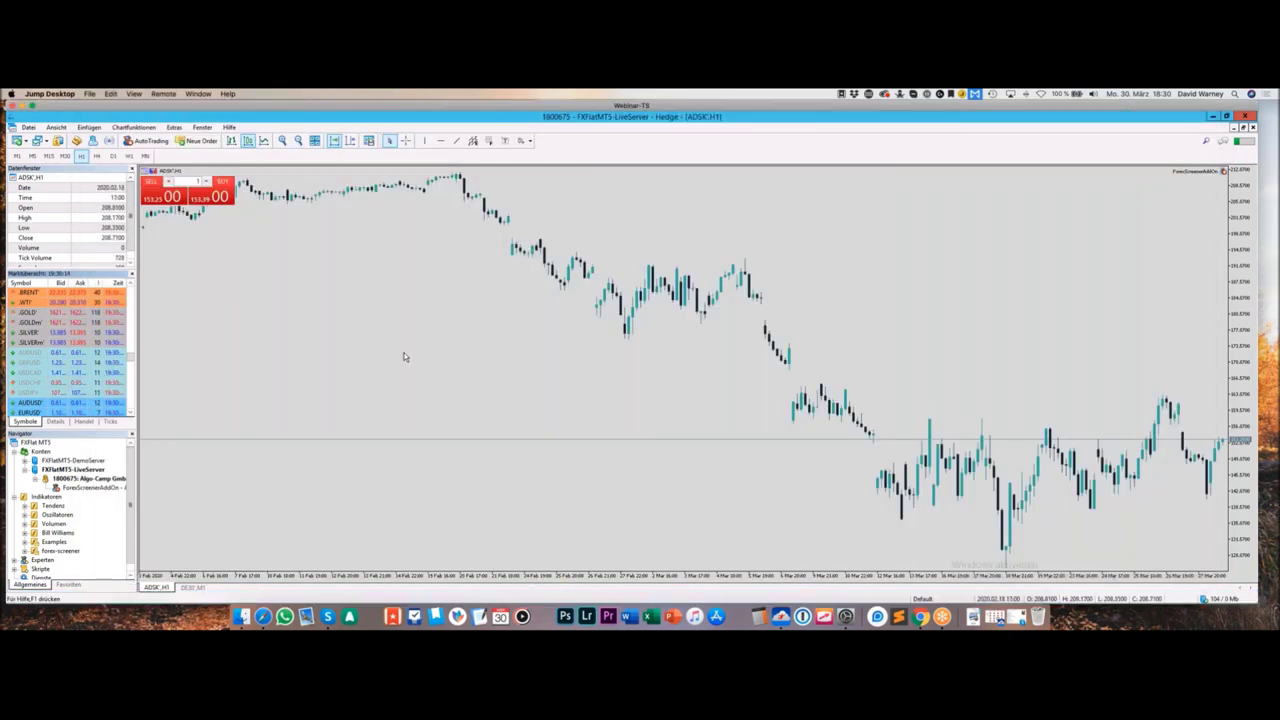
{"action": "left_click", "coordinate": [920, 616]}
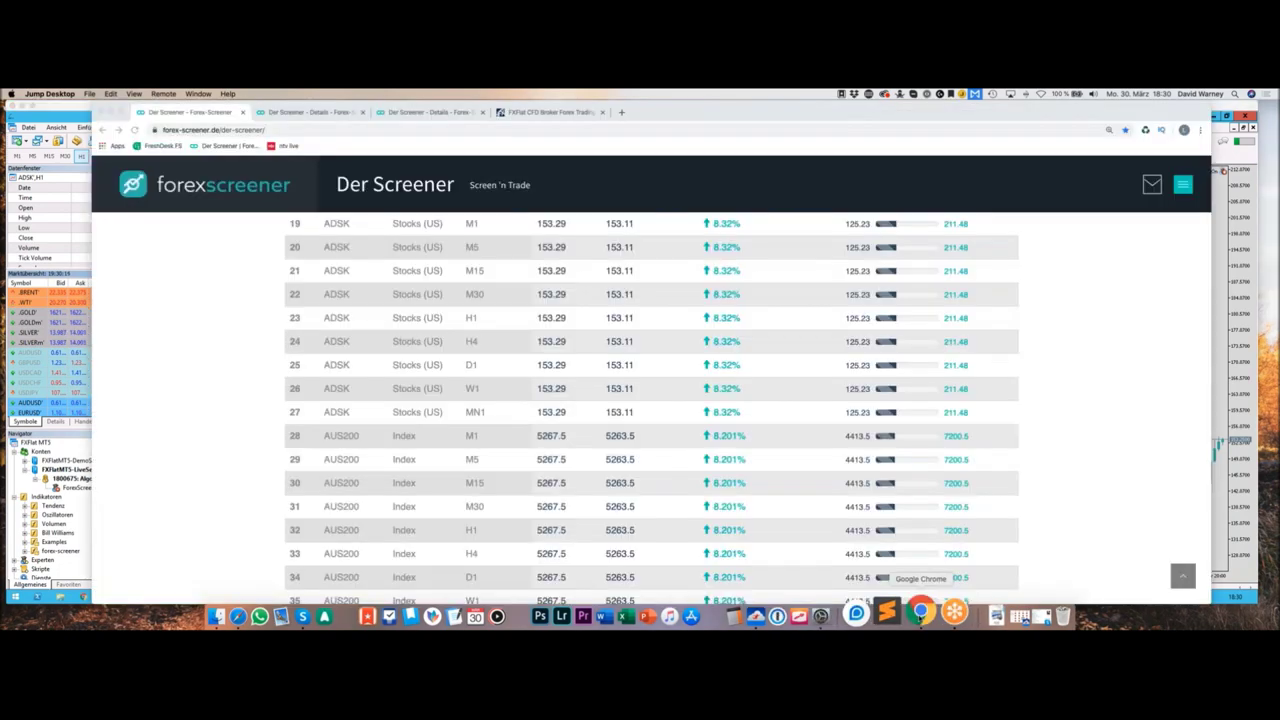
{"action": "left_click", "coordinate": [368, 275]}
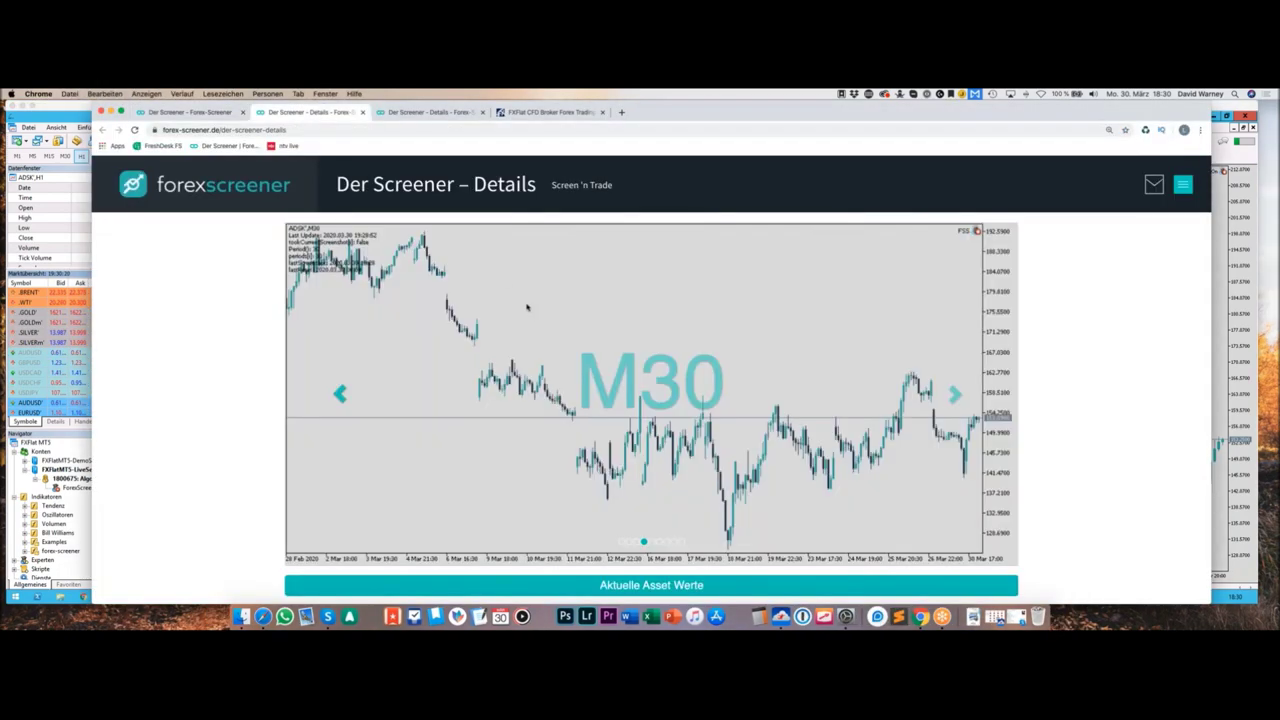
Step: Step the ADSK chart down to M1 and briefly uncover MetaTrader's timeframe choices behind the browser window
{"action": "left_click", "coordinate": [340, 395]}
{"action": "left_click", "coordinate": [340, 395]}
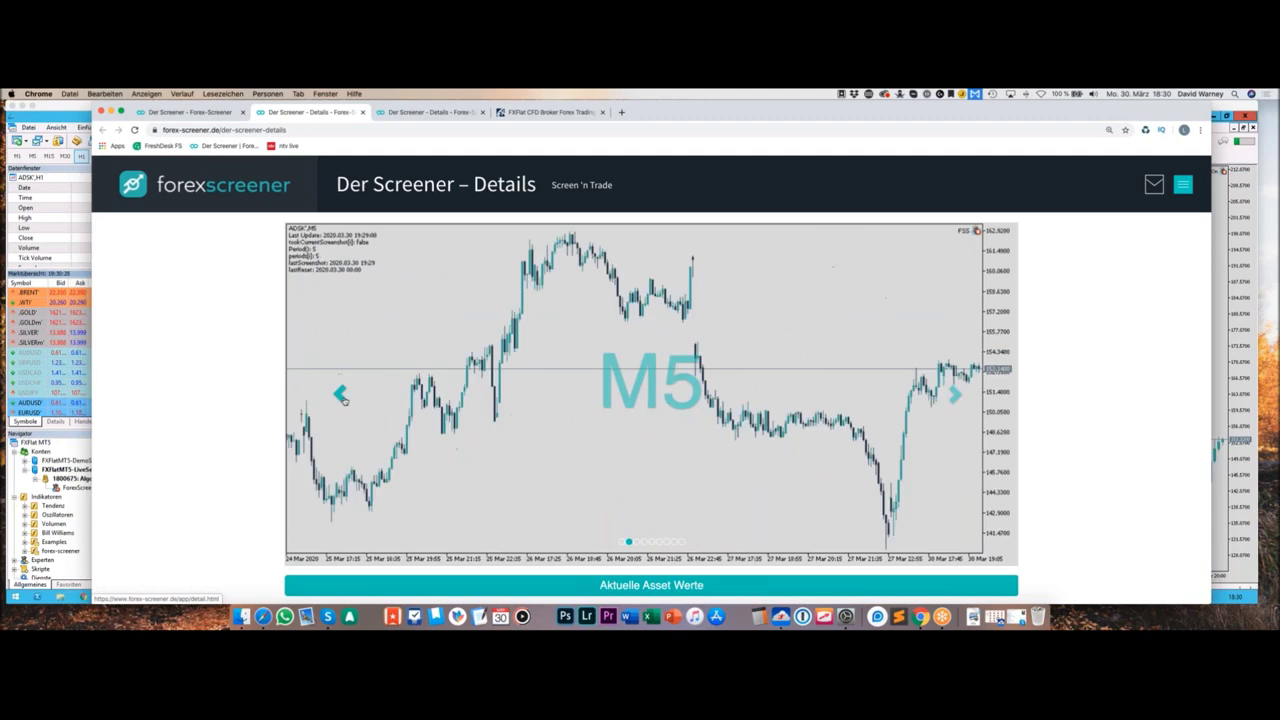
{"action": "left_click", "coordinate": [340, 396]}
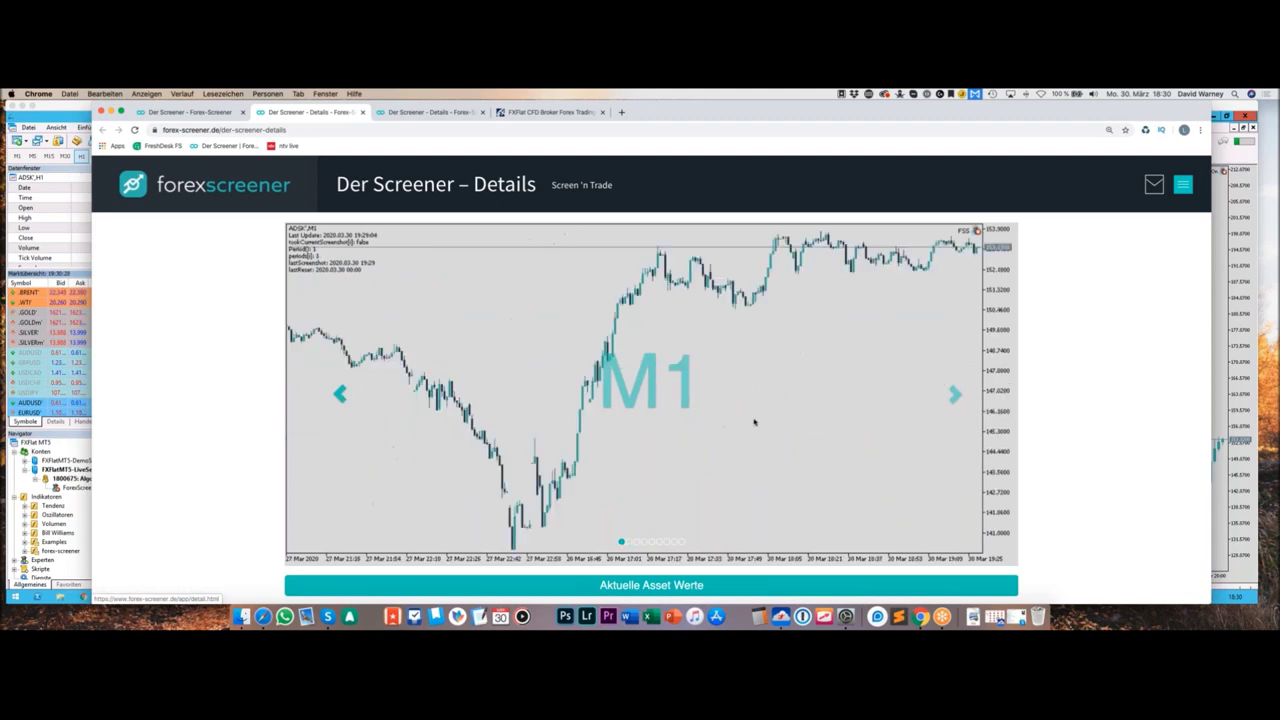
{"action": "left_click_drag", "start_coordinate": [657, 117], "coordinate": [630, 202]}
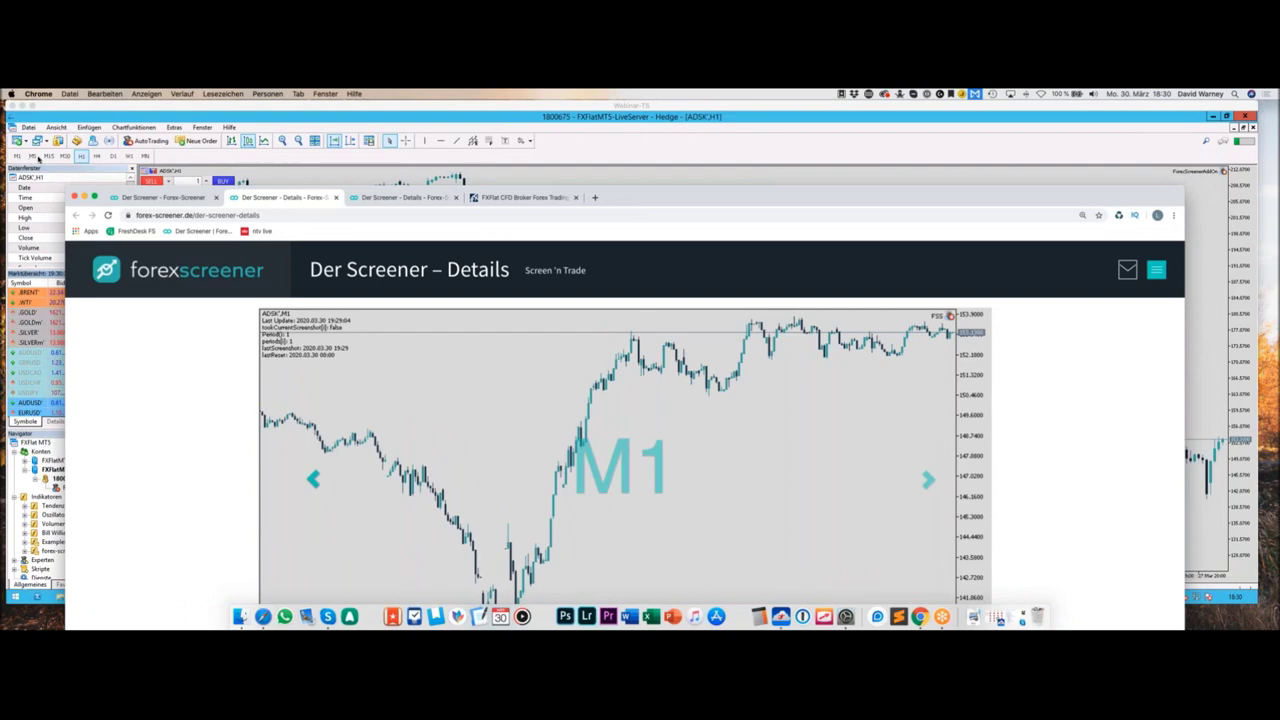
{"action": "left_click_drag", "start_coordinate": [620, 197], "coordinate": [619, 101]}
Step: Step the ADSK chart up through the M30 and H4 timeframes to D1
{"action": "left_click", "coordinate": [911, 394]}
{"action": "left_click", "coordinate": [911, 394]}
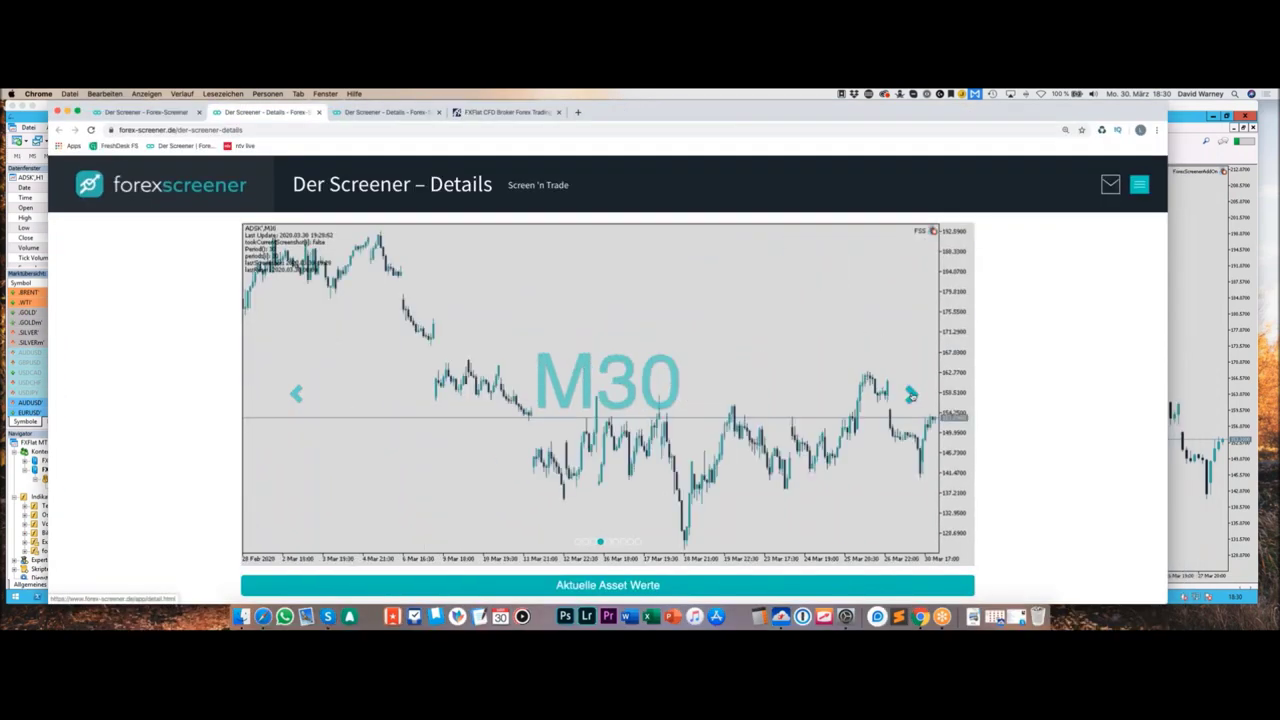
{"action": "left_click", "coordinate": [911, 394]}
{"action": "left_click", "coordinate": [911, 394]}
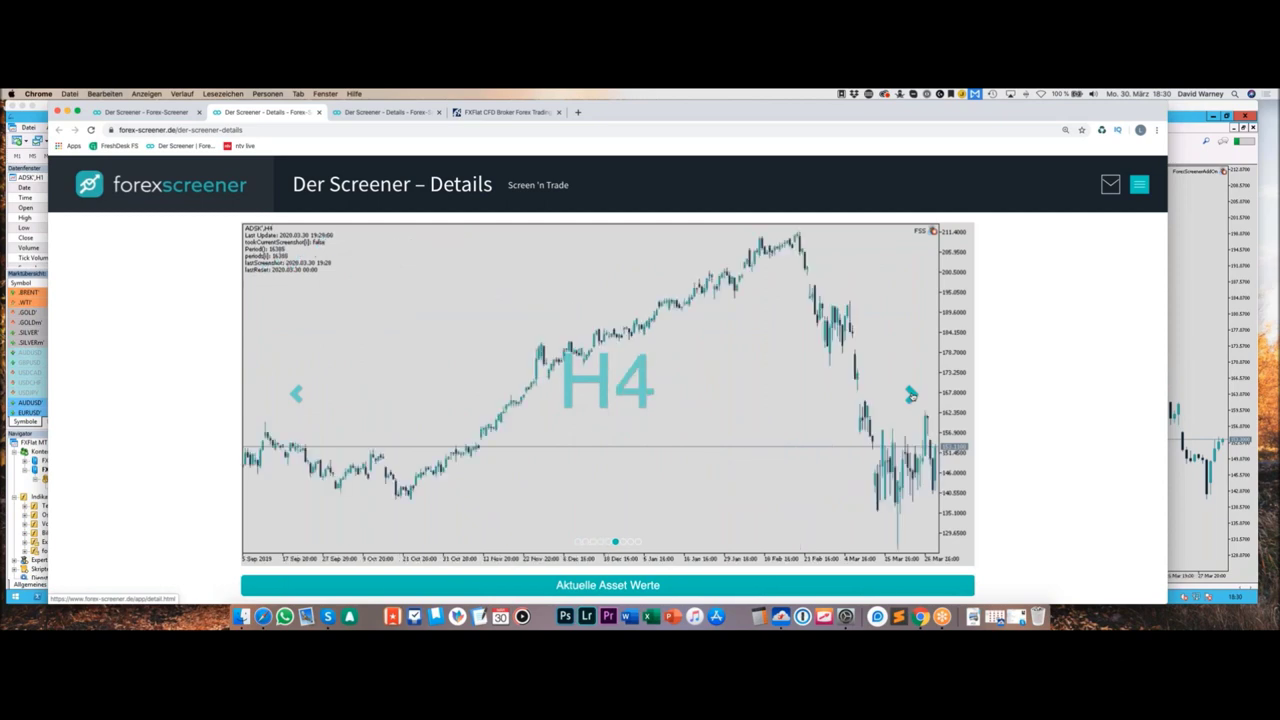
{"action": "left_click", "coordinate": [911, 394]}
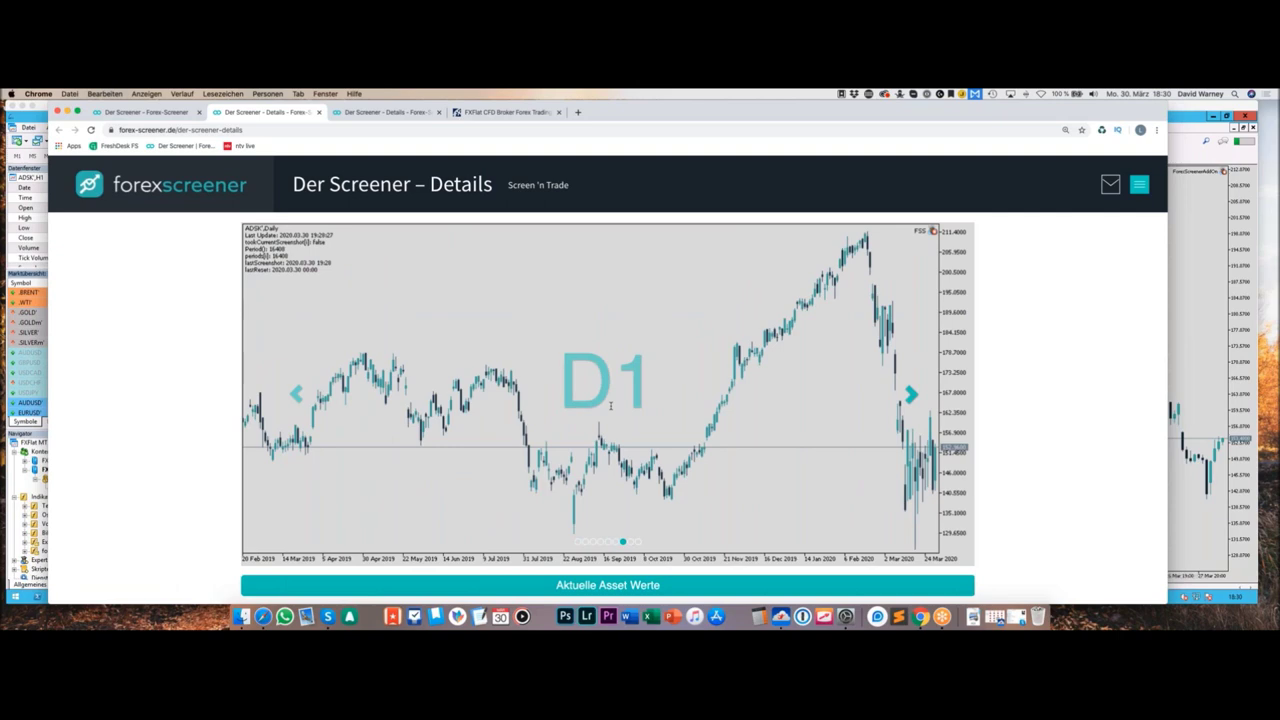
Step: Review the upper ADSK values under Aktuelle Asset Werte and highlight the Grüne Kerzen in Folge entry
{"action": "scroll", "coordinate": [610, 405], "scroll_direction": "down", "scroll_amount": 1}
{"action": "scroll", "coordinate": [610, 405], "scroll_direction": "down", "scroll_amount": 6}
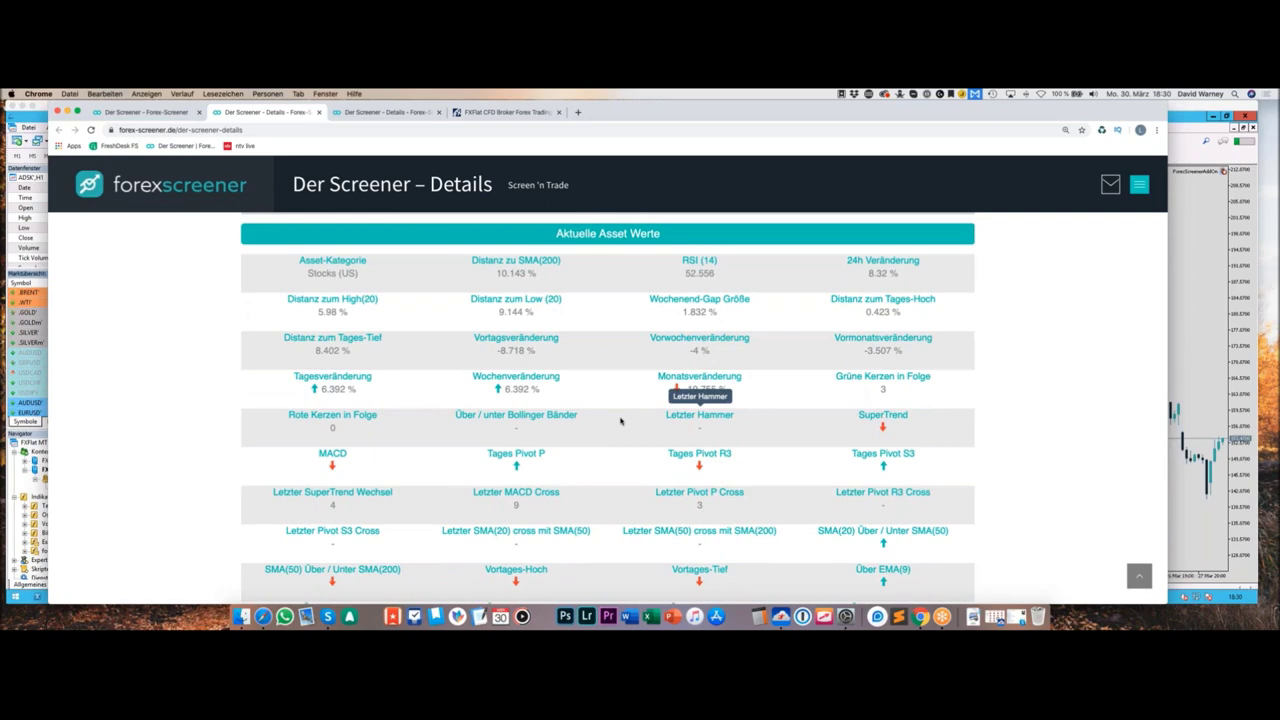
{"action": "scroll", "coordinate": [610, 420], "scroll_direction": "down", "scroll_amount": 3}
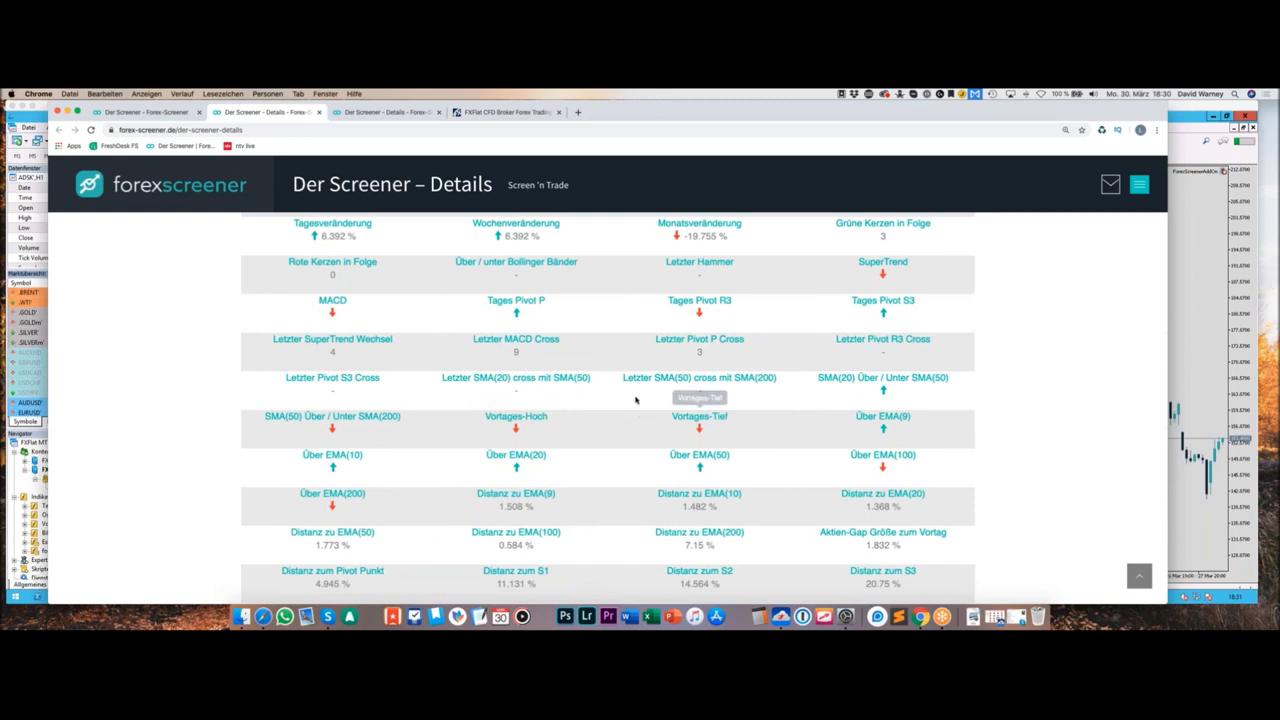
{"action": "scroll", "coordinate": [622, 398], "scroll_direction": "up", "scroll_amount": 2}
{"action": "scroll", "coordinate": [622, 398], "scroll_direction": "up", "scroll_amount": 2}
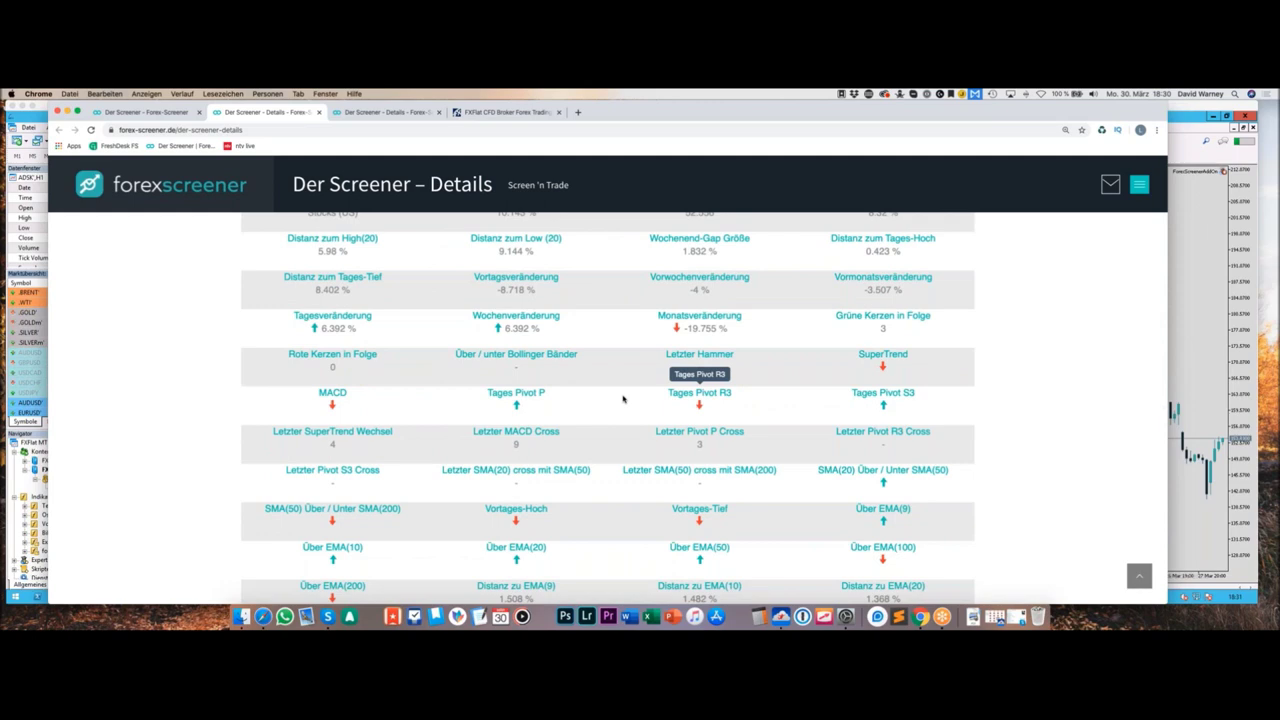
{"action": "scroll", "coordinate": [622, 398], "scroll_direction": "up", "scroll_amount": 3}
{"action": "left_click_drag", "start_coordinate": [838, 385], "coordinate": [901, 402]}
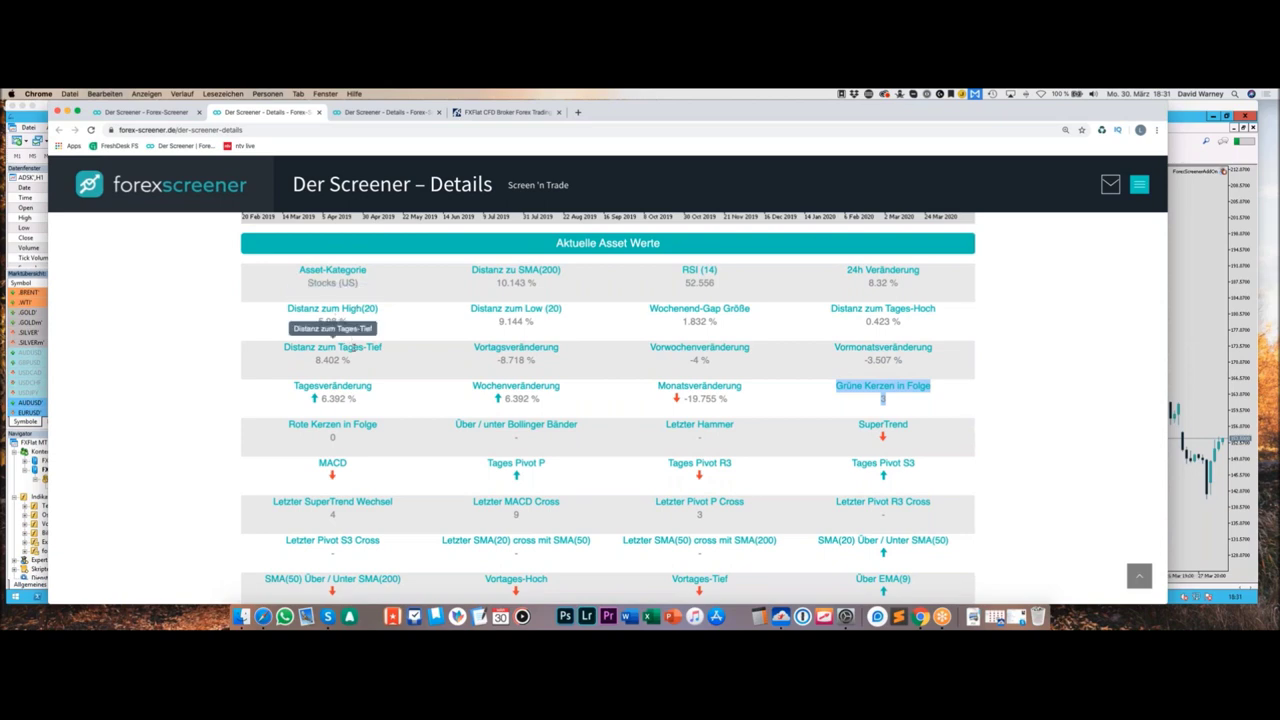
Step: Examine the remaining ADSK indicator values down to Bullish / Bearish Engulfing and return to the start of the table
{"action": "scroll", "coordinate": [418, 418], "scroll_direction": "down", "scroll_amount": 5}
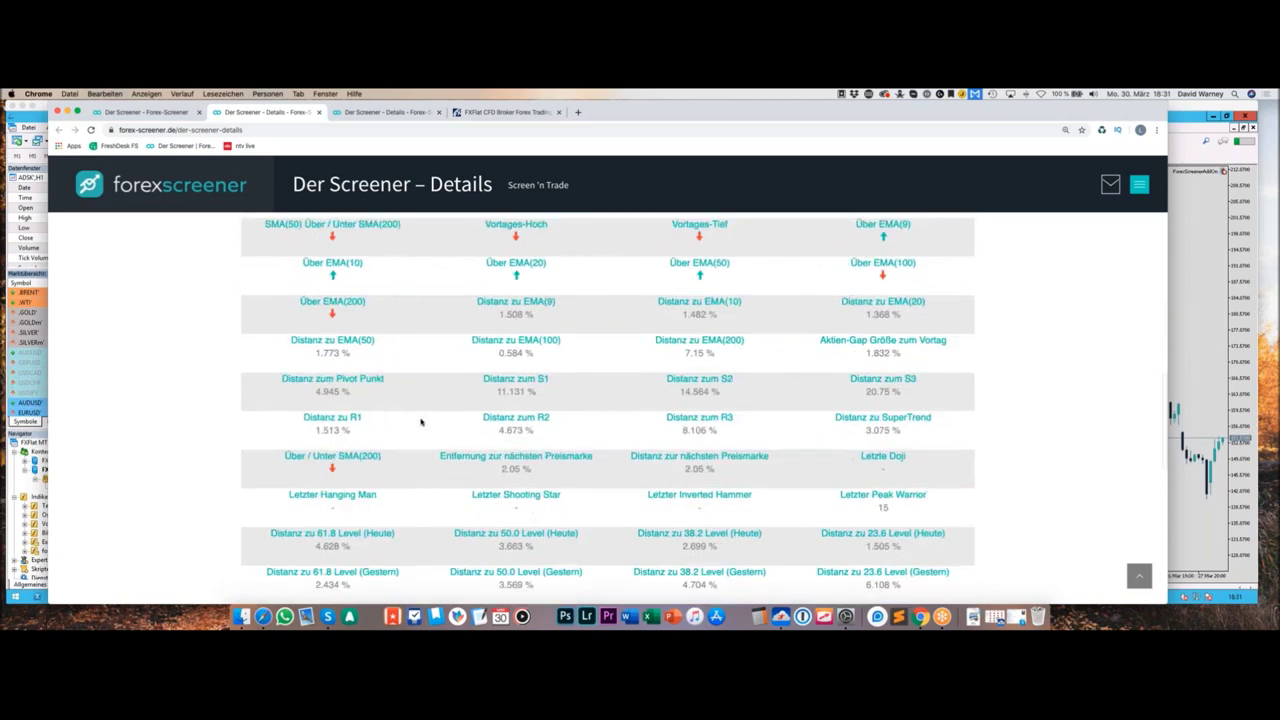
{"action": "scroll", "coordinate": [420, 422], "scroll_direction": "down", "scroll_amount": 4}
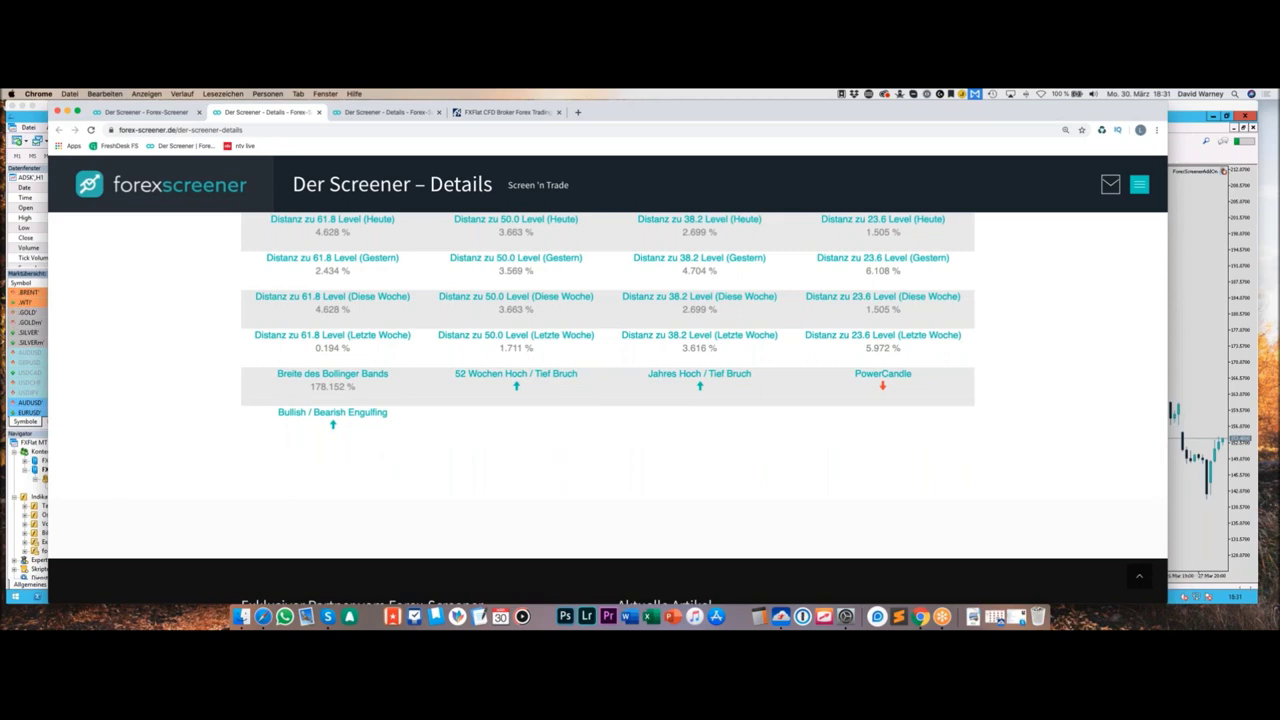
{"action": "scroll", "coordinate": [460, 517], "scroll_direction": "up", "scroll_amount": 2}
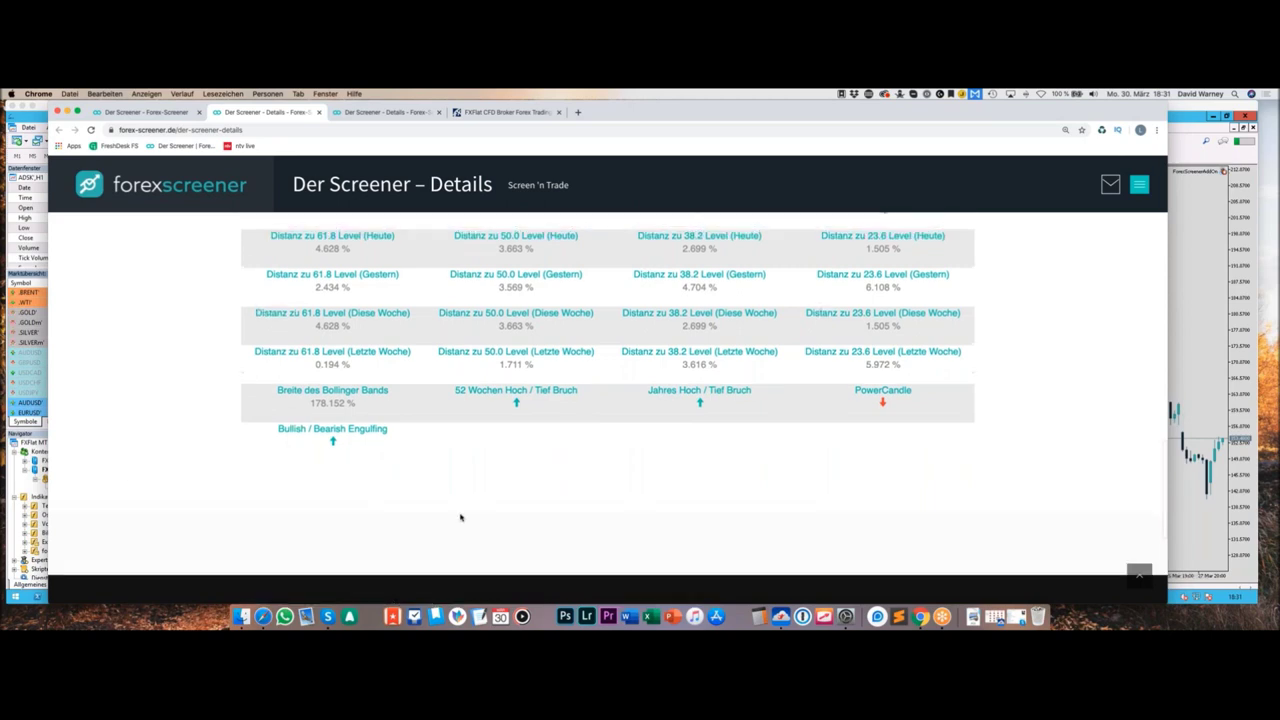
{"action": "scroll", "coordinate": [461, 517], "scroll_direction": "up", "scroll_amount": 5}
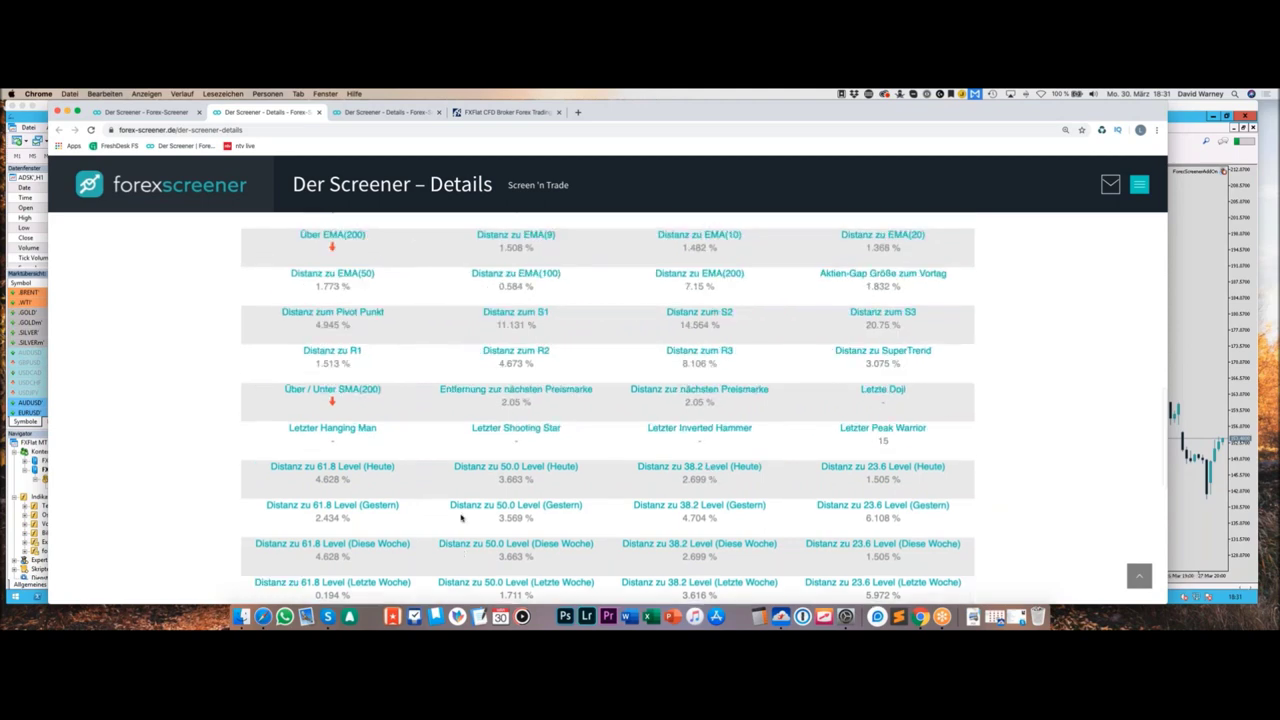
{"action": "scroll", "coordinate": [461, 517], "scroll_direction": "up", "scroll_amount": 2}
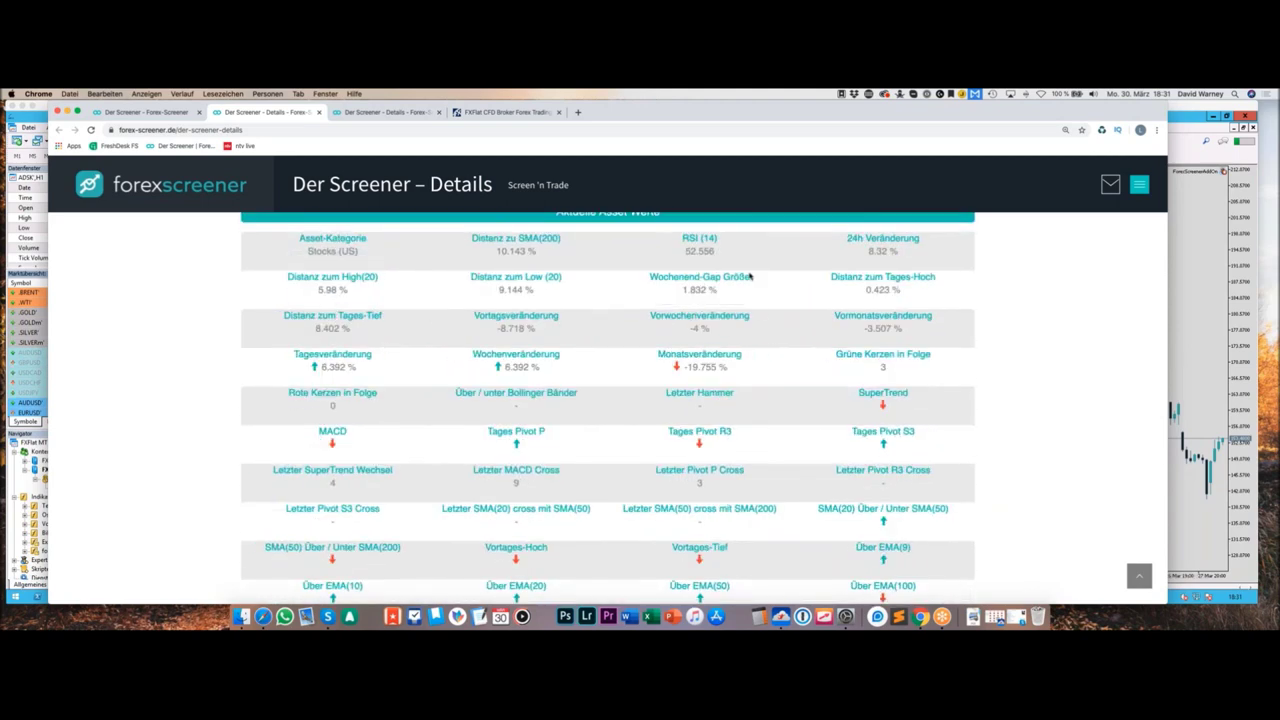
{"action": "scroll", "coordinate": [604, 331], "scroll_direction": "up", "scroll_amount": 4}
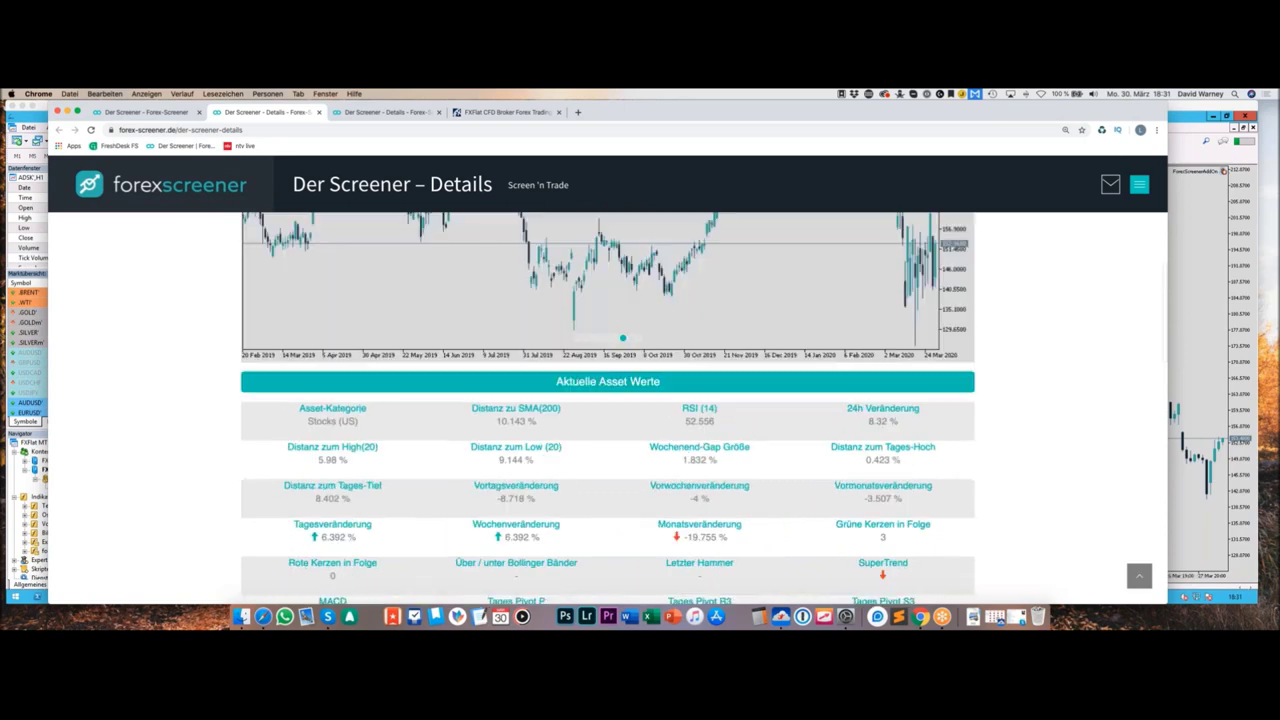
{"action": "scroll", "coordinate": [604, 331], "scroll_direction": "down", "scroll_amount": 2}
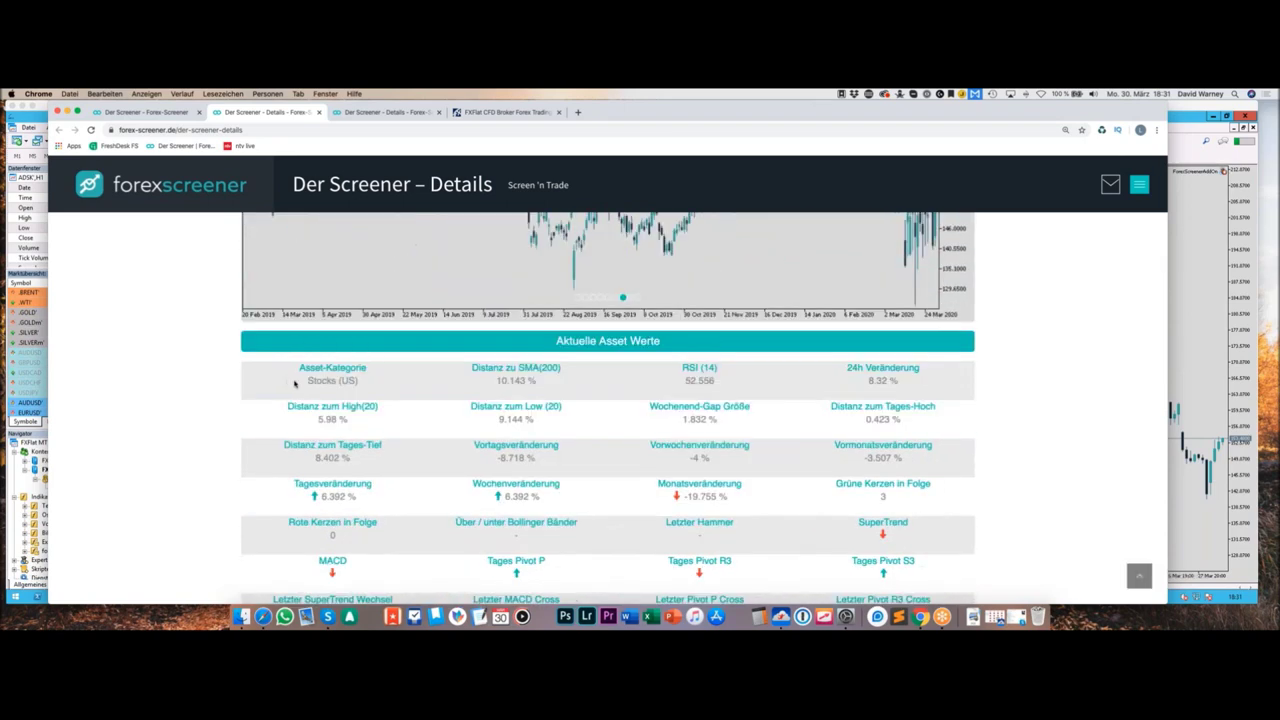
{"action": "scroll", "coordinate": [298, 388], "scroll_direction": "down", "scroll_amount": 1}
Step: Return to the screener's asset list and open the details page for INTC on M5
{"action": "left_click", "coordinate": [185, 116]}
{"action": "scroll", "coordinate": [366, 471], "scroll_direction": "down", "scroll_amount": 5}
{"action": "left_click", "coordinate": [485, 359]}
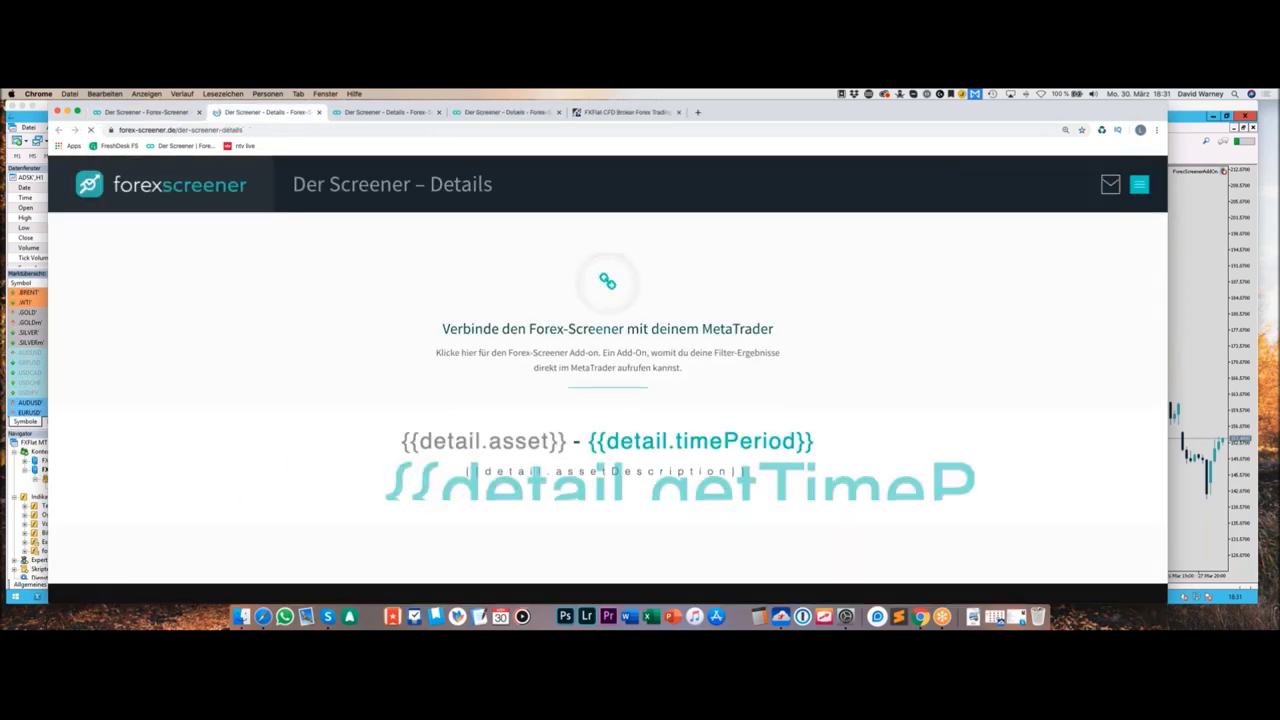
Step: Examine the INTC M5 asset values, including the EMA, pivot and Fibonacci level distances
{"action": "scroll", "coordinate": [405, 398], "scroll_direction": "down", "scroll_amount": 5}
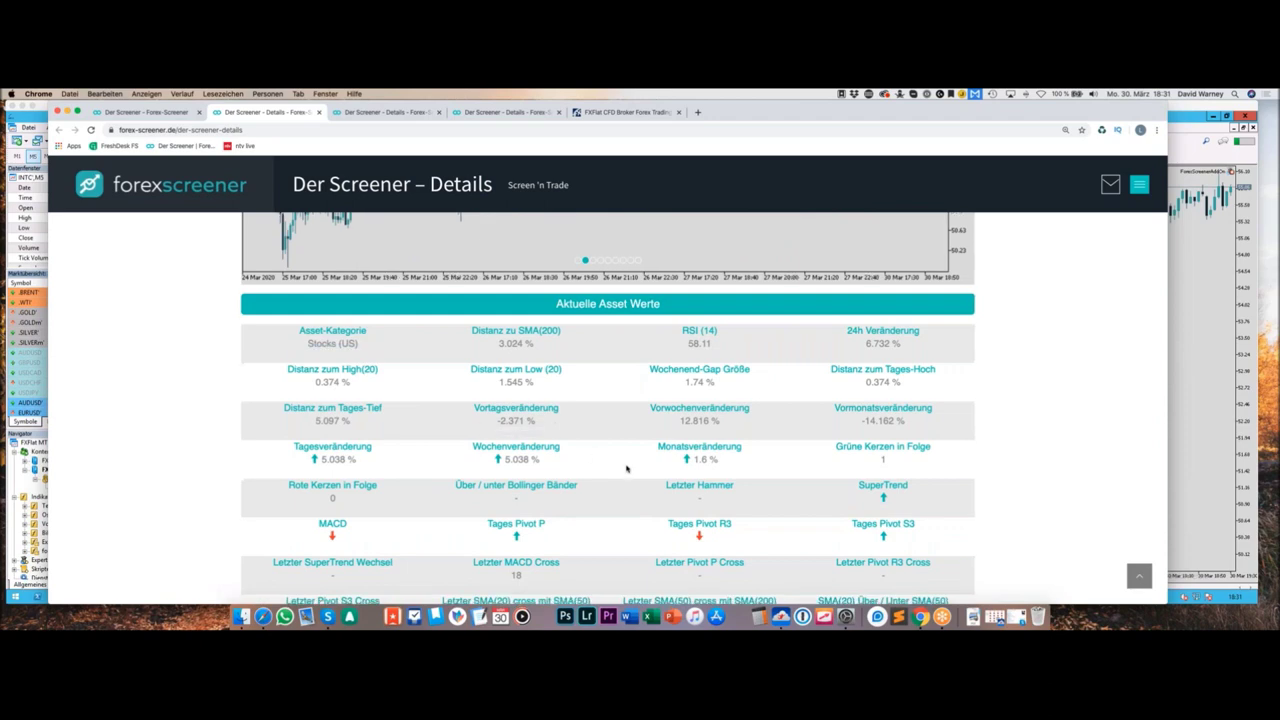
{"action": "scroll", "coordinate": [628, 467], "scroll_direction": "down", "scroll_amount": 10}
{"action": "scroll", "coordinate": [630, 466], "scroll_direction": "down", "scroll_amount": 1}
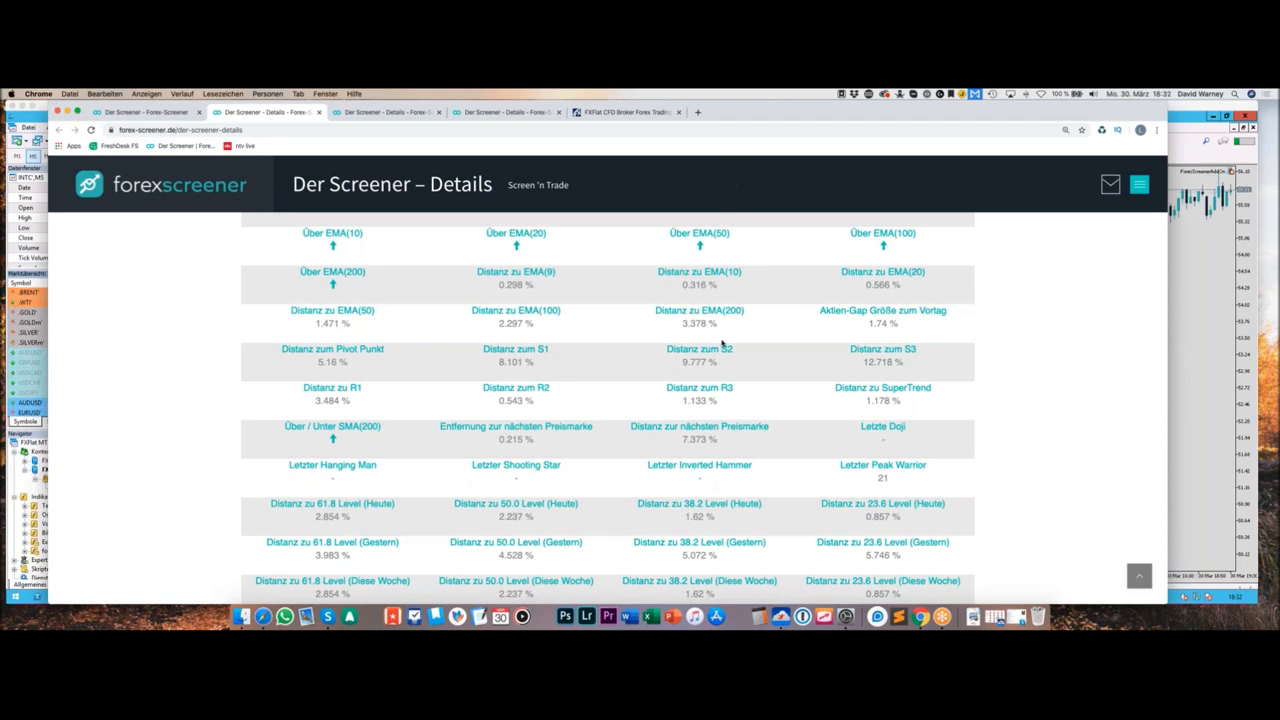
Step: Close the two surplus details pages and return to the screener's asset list, reviewing it from the first entry
{"action": "scroll", "coordinate": [722, 343], "scroll_direction": "up", "scroll_amount": 10}
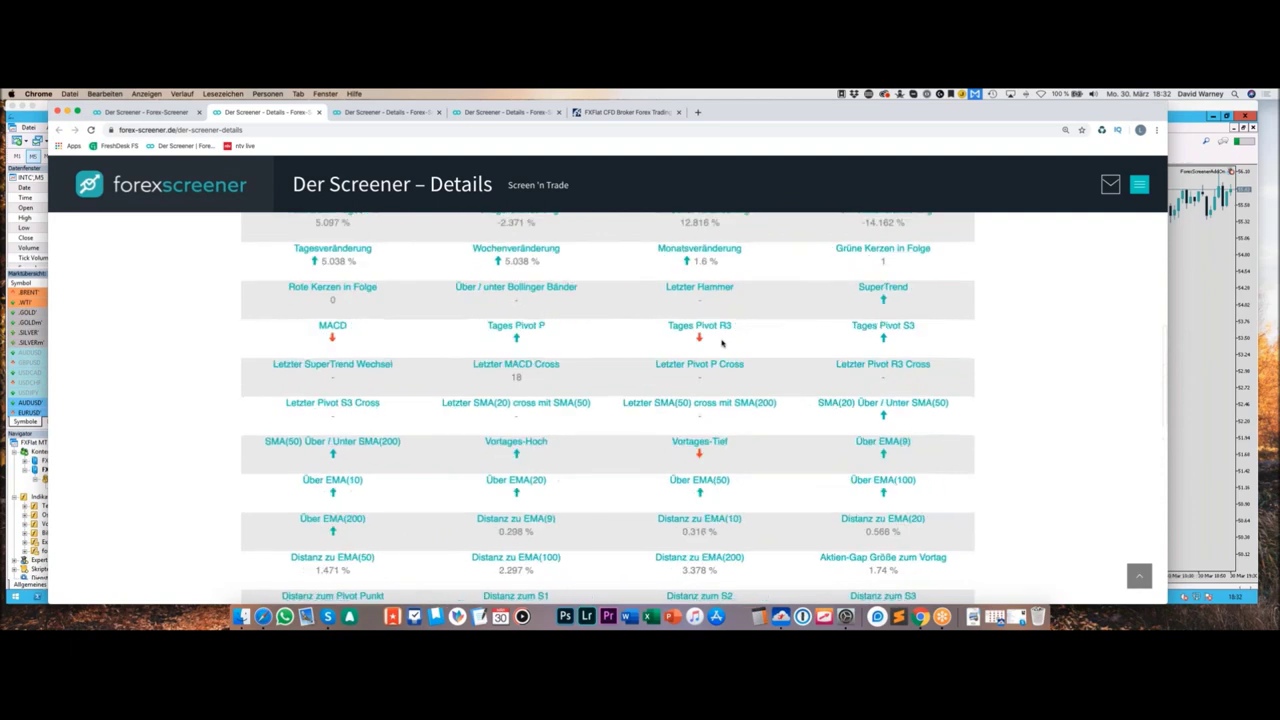
{"action": "scroll", "coordinate": [722, 343], "scroll_direction": "up", "scroll_amount": 3}
{"action": "scroll", "coordinate": [720, 343], "scroll_direction": "down", "scroll_amount": 1}
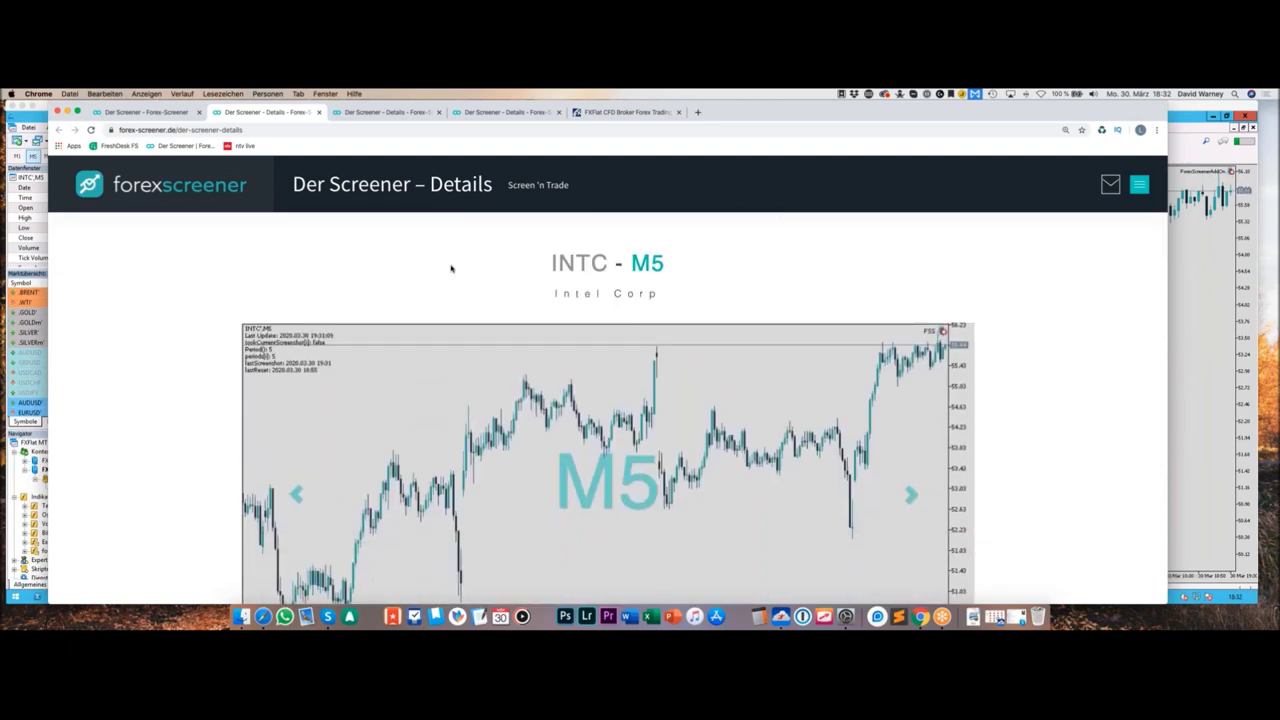
{"action": "left_click", "coordinate": [318, 112]}
{"action": "left_click", "coordinate": [318, 112]}
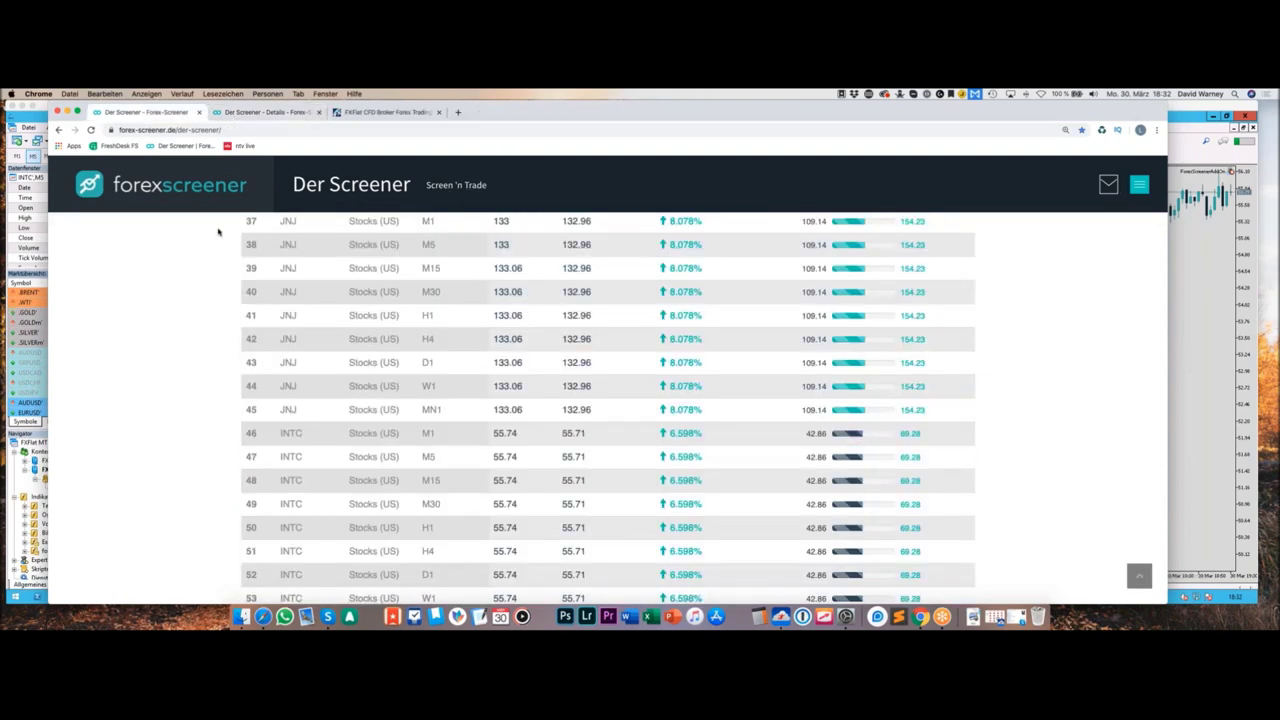
{"action": "scroll", "coordinate": [218, 232], "scroll_direction": "up", "scroll_amount": 10}
{"action": "scroll", "coordinate": [220, 235], "scroll_direction": "down", "scroll_amount": 4}
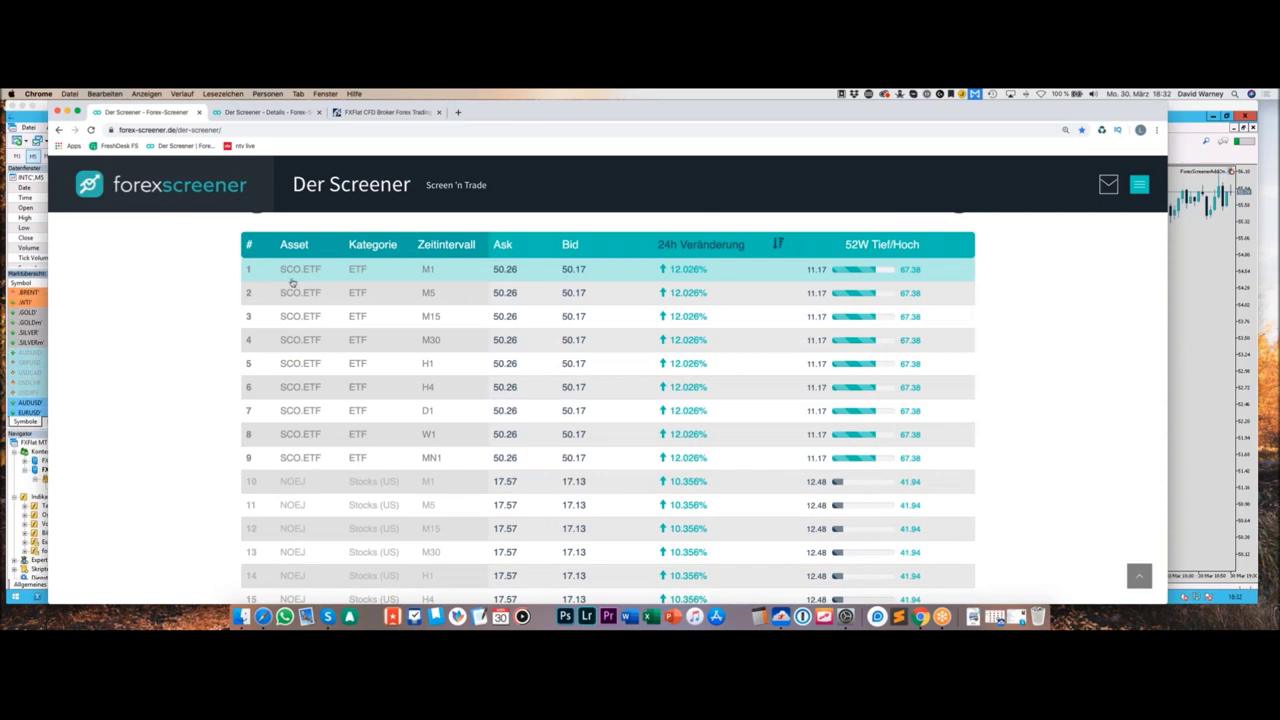
{"action": "scroll", "coordinate": [295, 285], "scroll_direction": "down", "scroll_amount": 4}
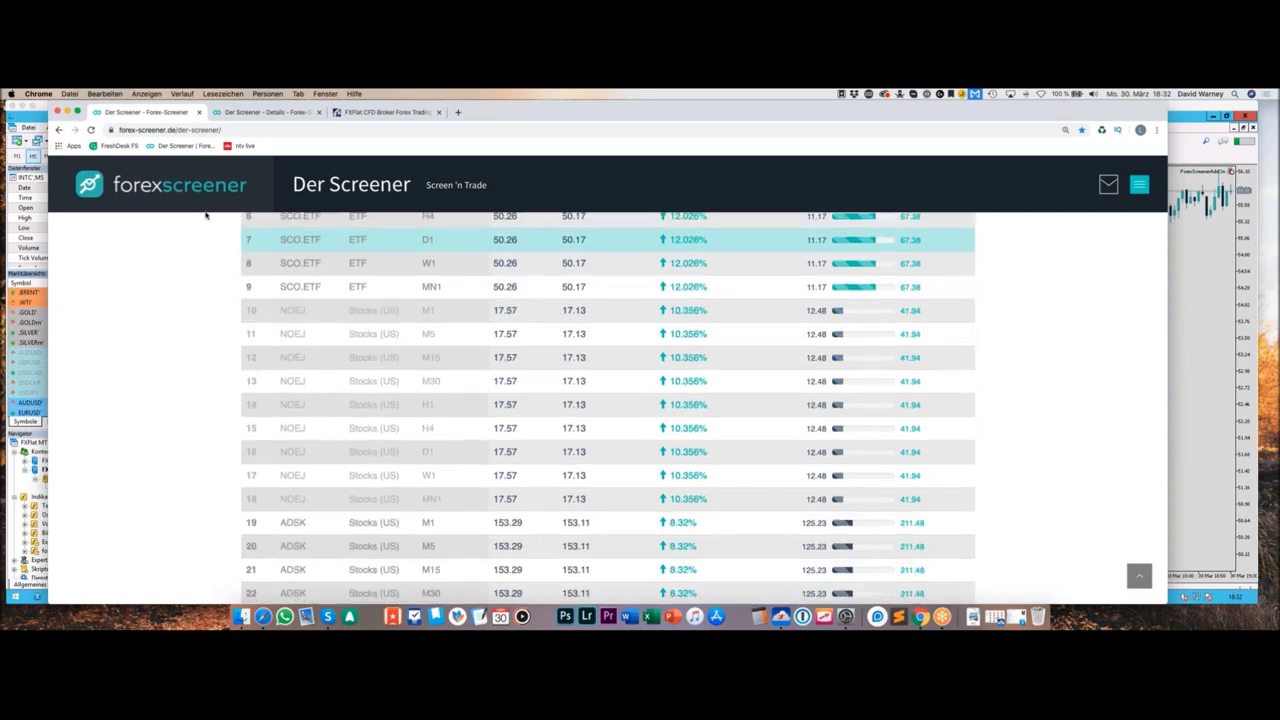
Step: Switch to the MetaTrader terminal and look through the symbol groups offered for a new chart
{"action": "left_click_drag", "start_coordinate": [492, 116], "coordinate": [745, 128]}
{"action": "left_click", "coordinate": [336, 124]}
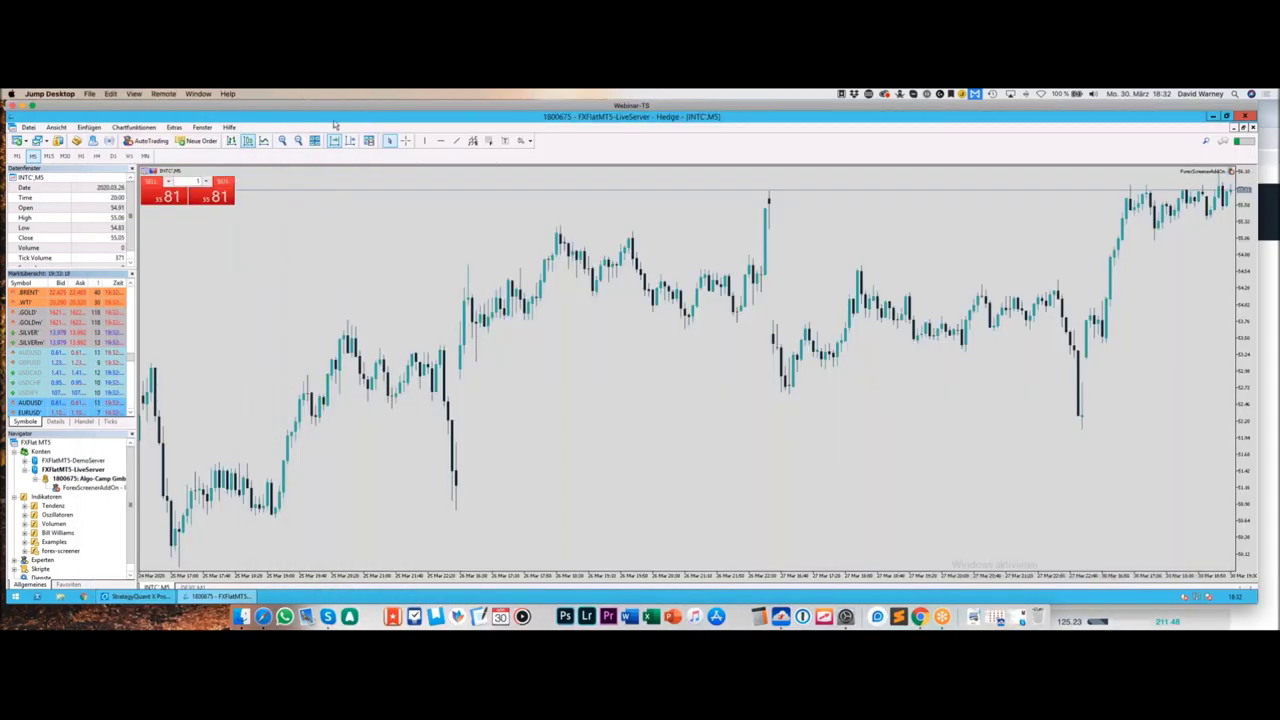
{"action": "left_click", "coordinate": [28, 127]}
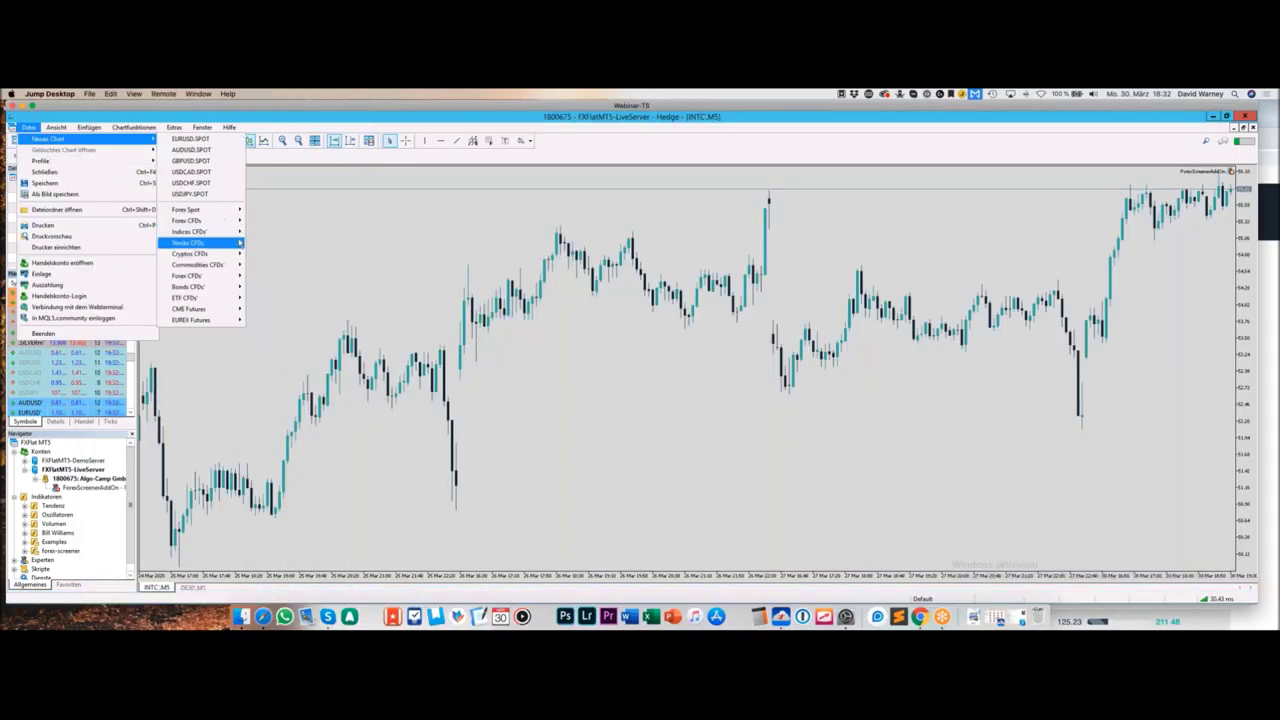
{"action": "left_click", "coordinate": [299, 230]}
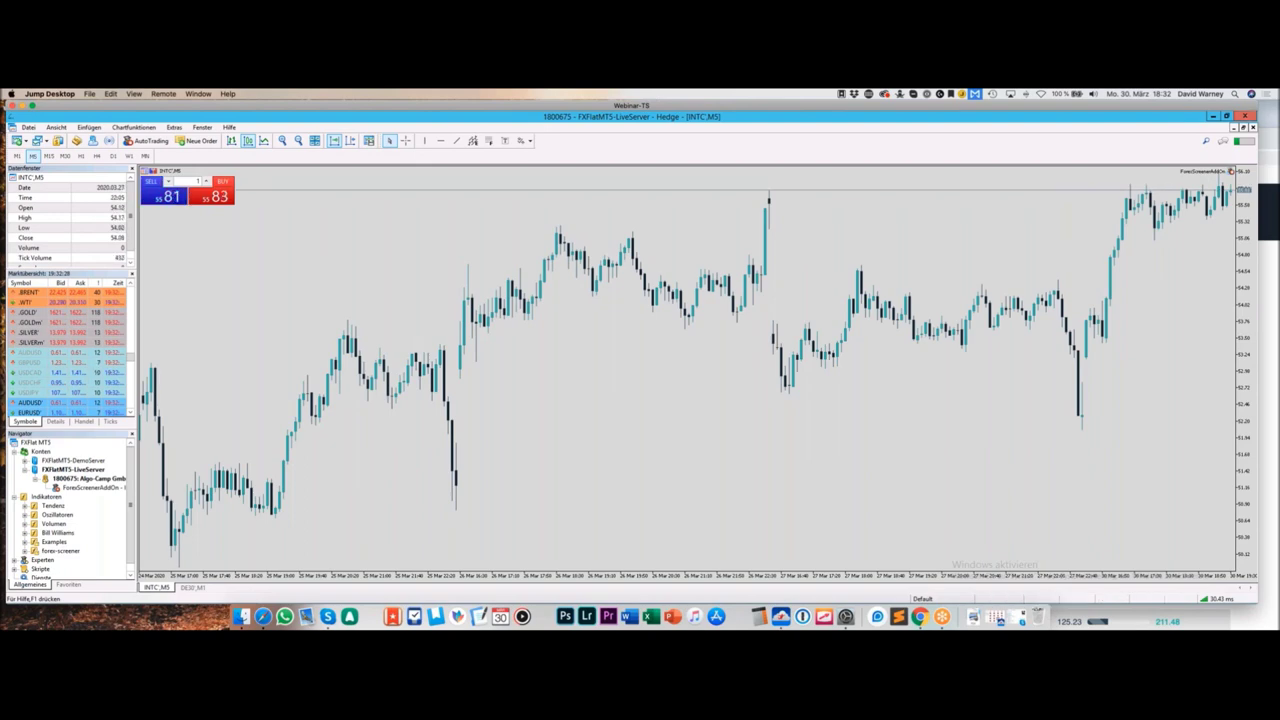
Step: Bring Chrome back to the front and arrange its window beside the MetaTrader chart so both are visible
{"action": "left_click", "coordinate": [1271, 145]}
{"action": "left_click_drag", "start_coordinate": [1253, 143], "coordinate": [1192, 136]}
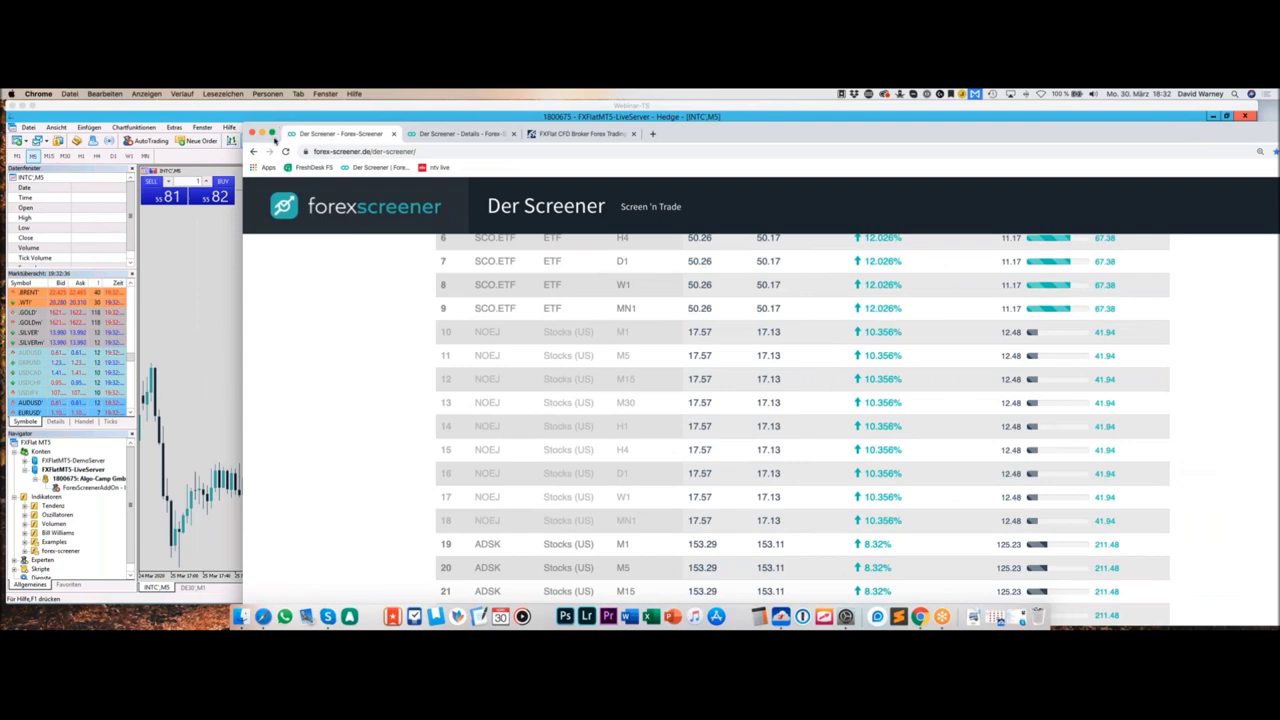
{"action": "left_click", "coordinate": [227, 107]}
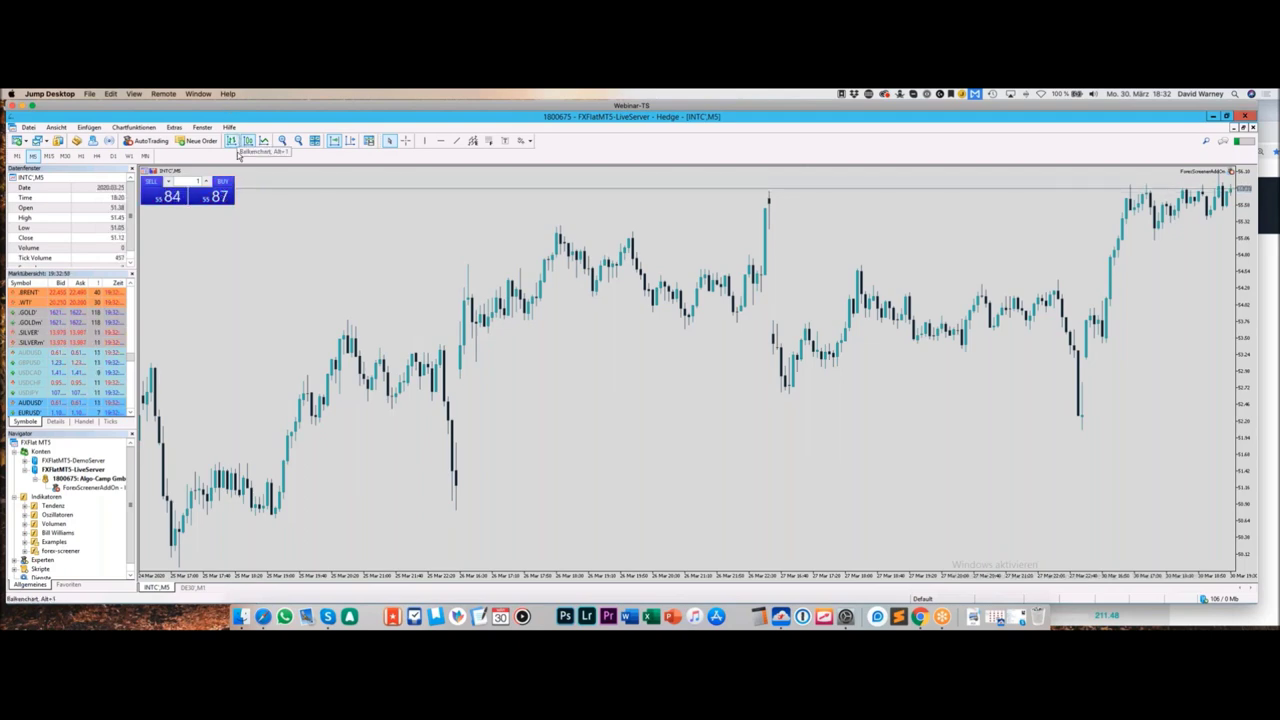
{"action": "left_click", "coordinate": [1265, 140]}
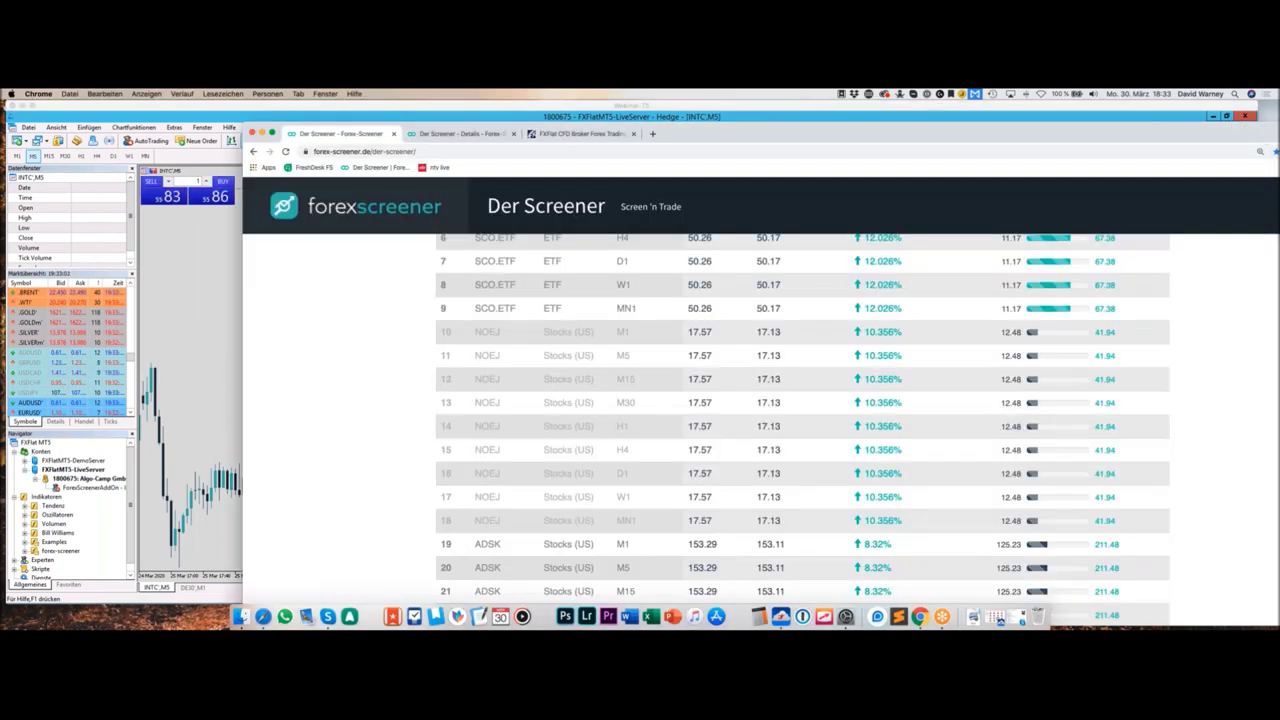
{"action": "left_click_drag", "start_coordinate": [284, 129], "coordinate": [500, 146]}
{"action": "left_click_drag", "start_coordinate": [912, 150], "coordinate": [822, 123]}
{"action": "left_click_drag", "start_coordinate": [432, 116], "coordinate": [650, 119]}
Step: Filter the screener for assets with 5 Grüne Kerzen in Folge on the M30 timeframe and go to the results
{"action": "scroll", "coordinate": [777, 259], "scroll_direction": "up", "scroll_amount": 15}
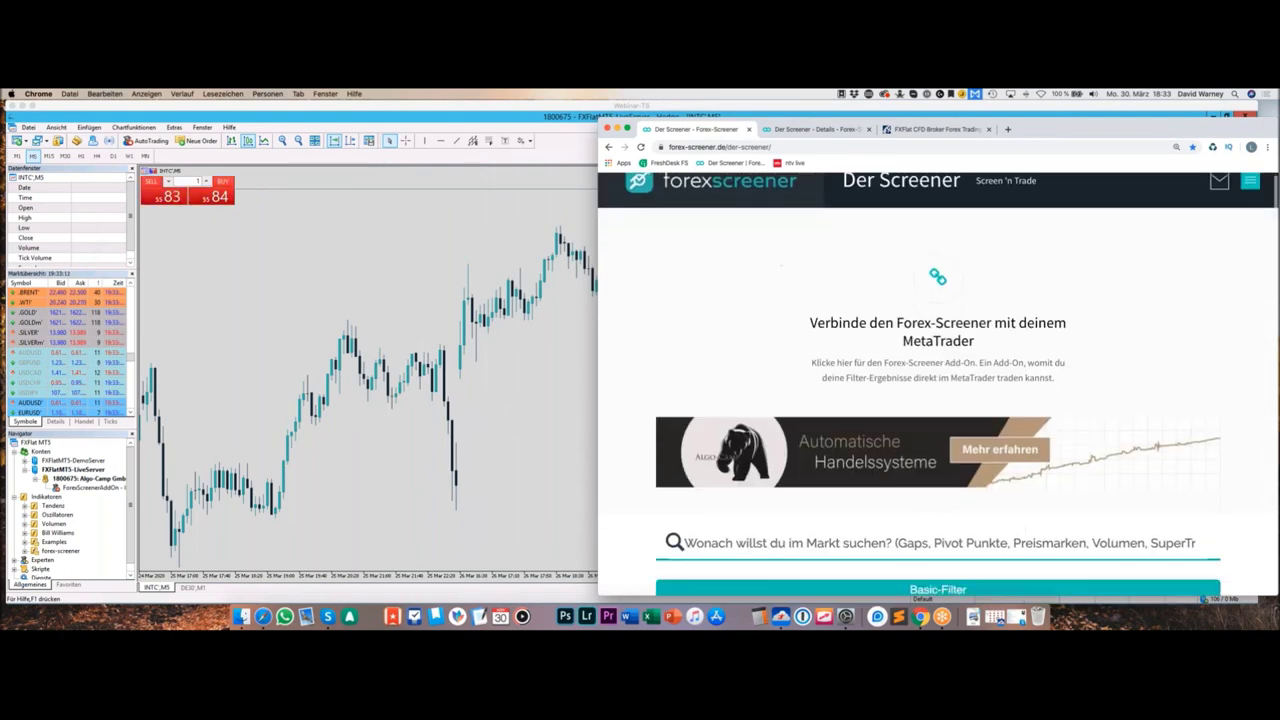
{"action": "scroll", "coordinate": [1112, 372], "scroll_direction": "down", "scroll_amount": 6}
{"action": "left_click", "coordinate": [1100, 453]}
{"action": "left_click", "coordinate": [1100, 540]}
{"action": "left_click", "coordinate": [893, 320]}
{"action": "left_click", "coordinate": [905, 388]}
{"action": "scroll", "coordinate": [828, 424], "scroll_direction": "down", "scroll_amount": 10}
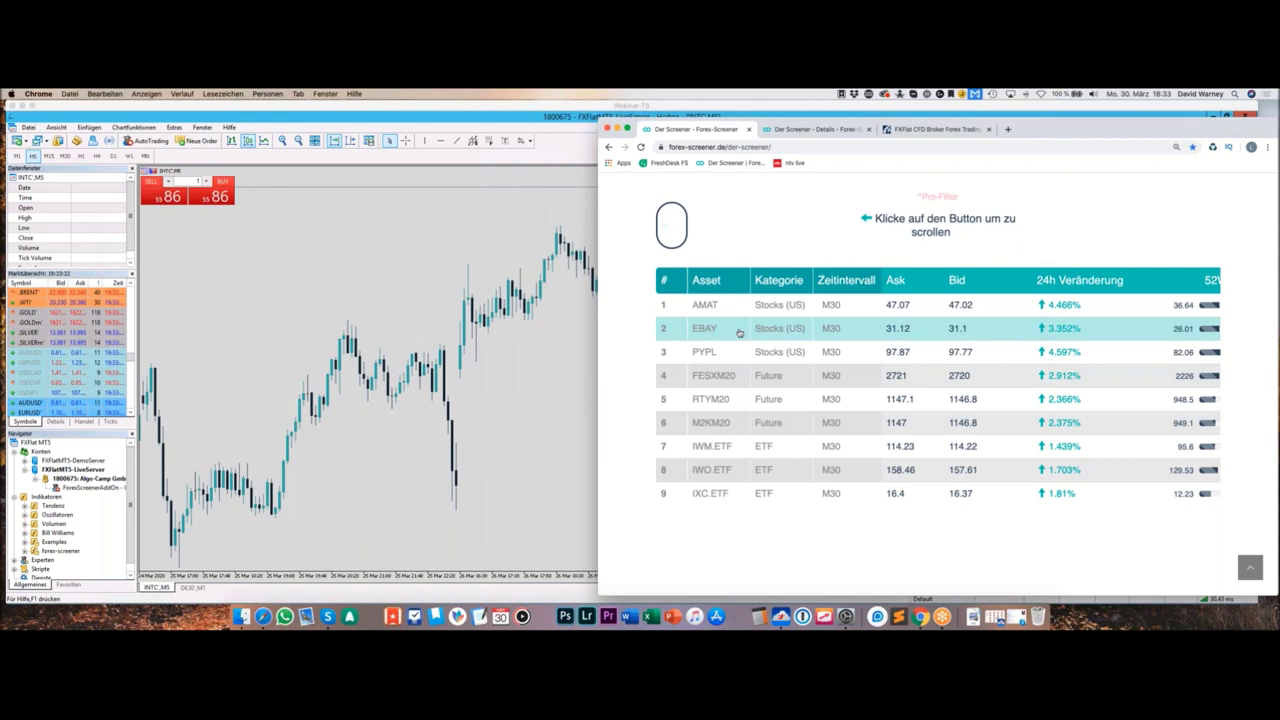
Step: Open the EBAY M30 result and inspect its chart in MetaTrader
{"action": "left_click", "coordinate": [739, 332]}
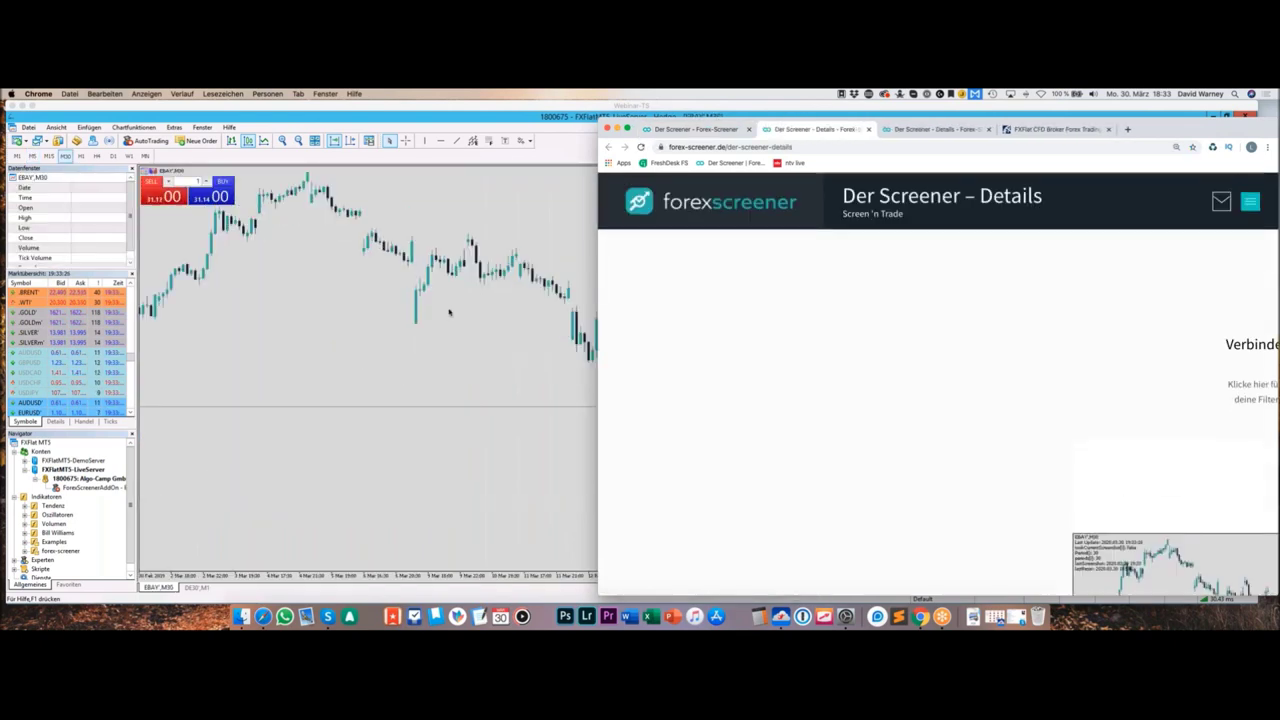
{"action": "left_click", "coordinate": [349, 108]}
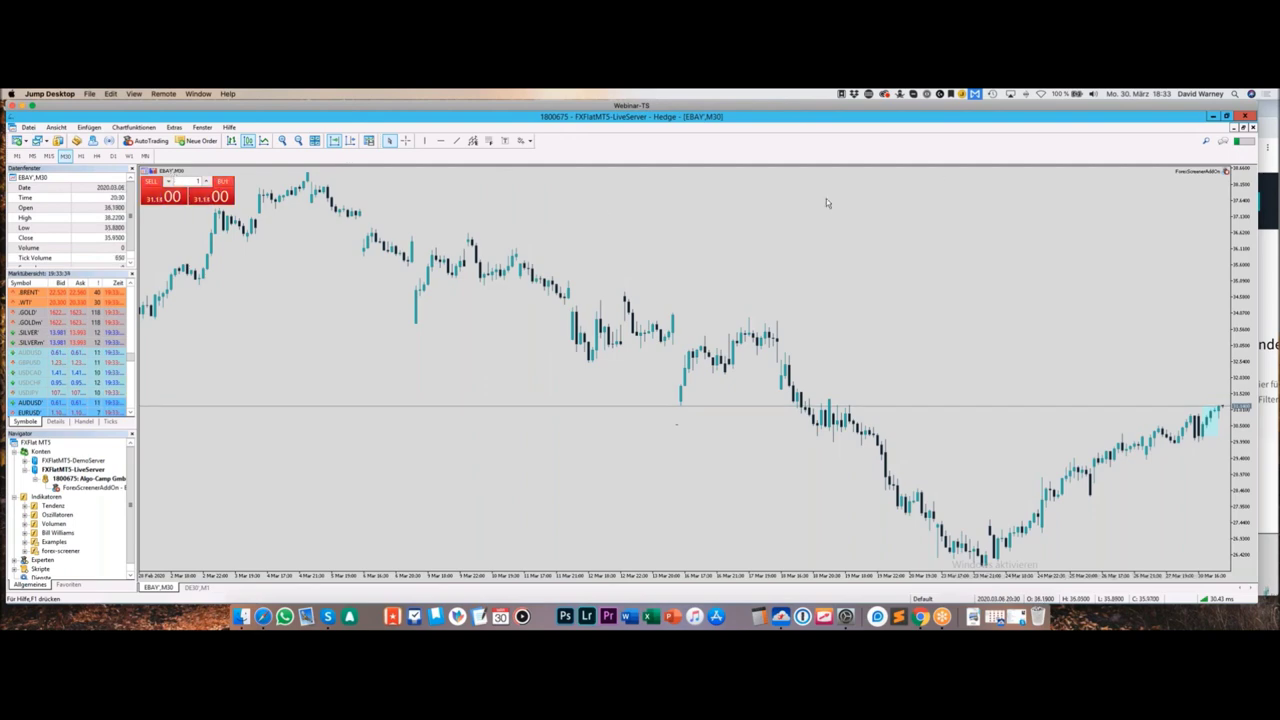
{"action": "key", "text": "super+Tab"}
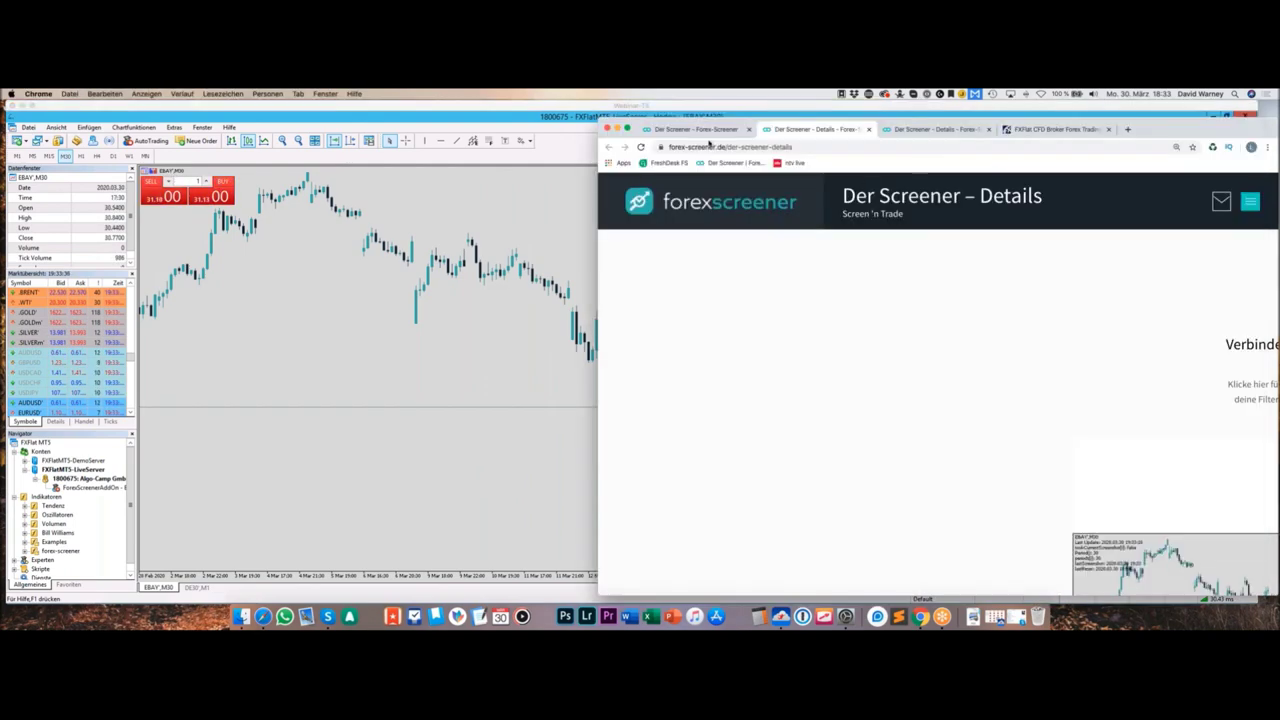
Step: Open AMAT M30 from the screener results and inspect its chart in MetaTrader and on the details page
{"action": "left_click", "coordinate": [705, 130]}
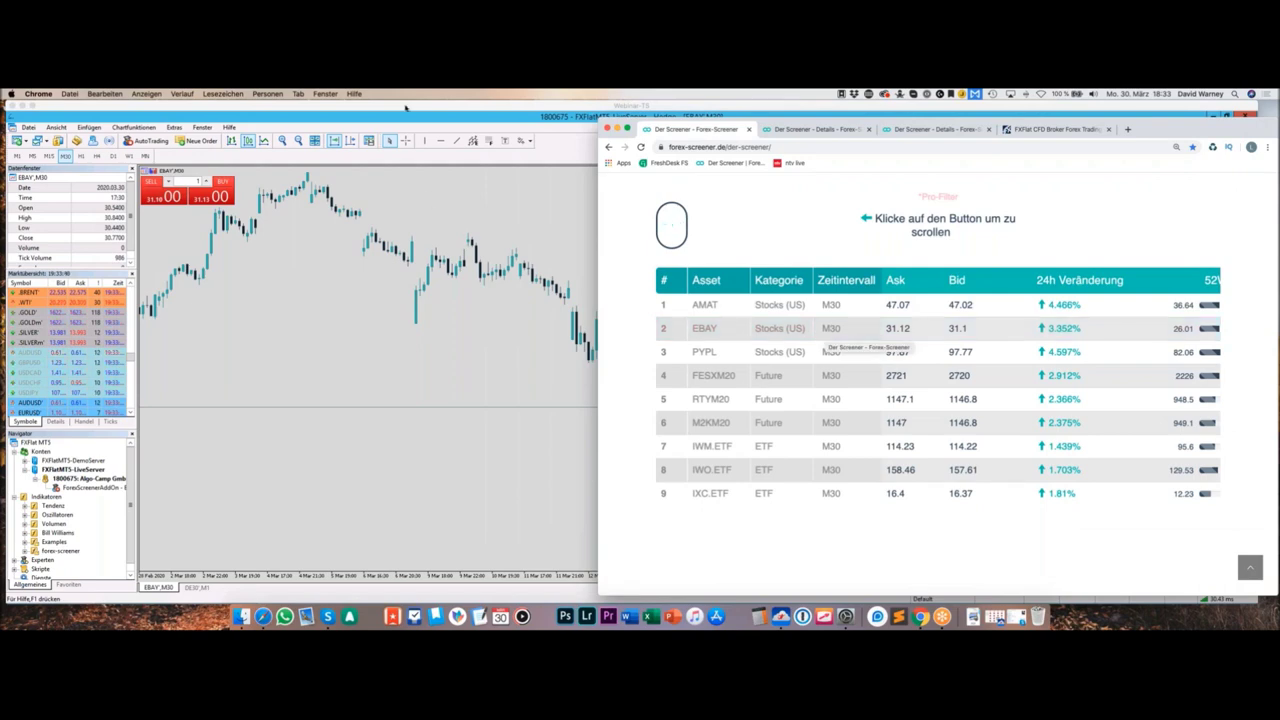
{"action": "left_click", "coordinate": [690, 309]}
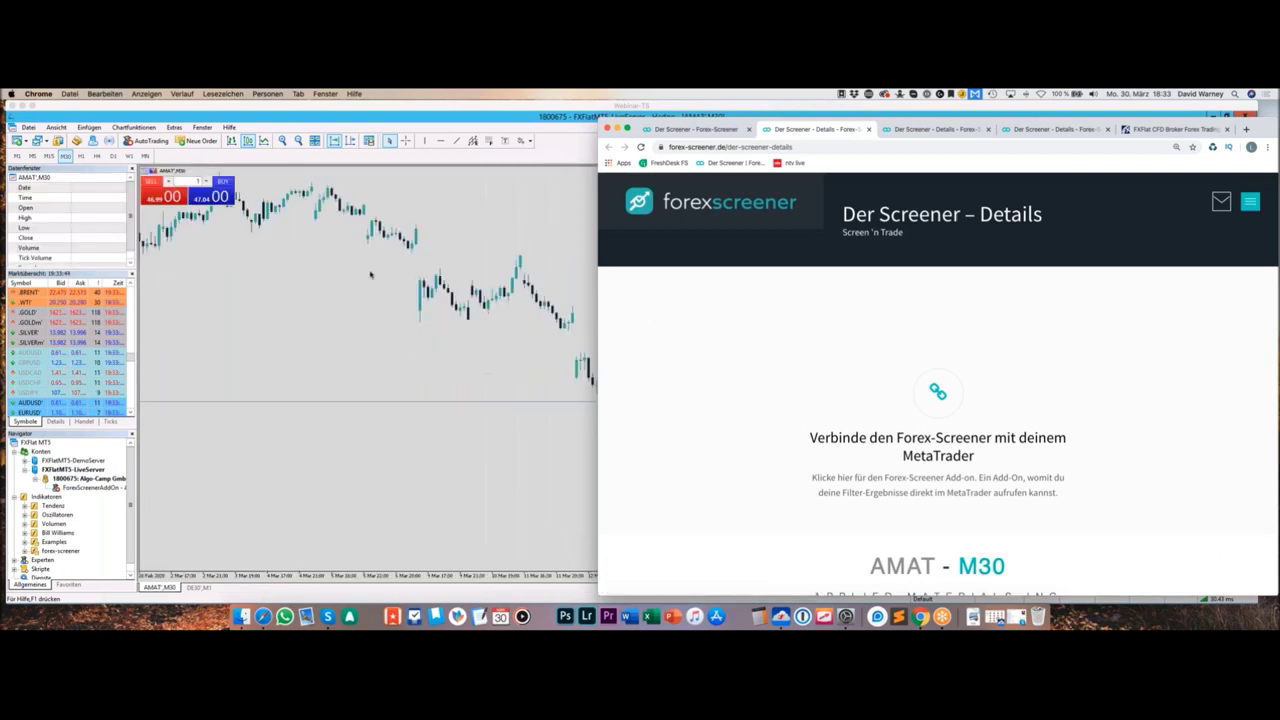
{"action": "left_click", "coordinate": [295, 265]}
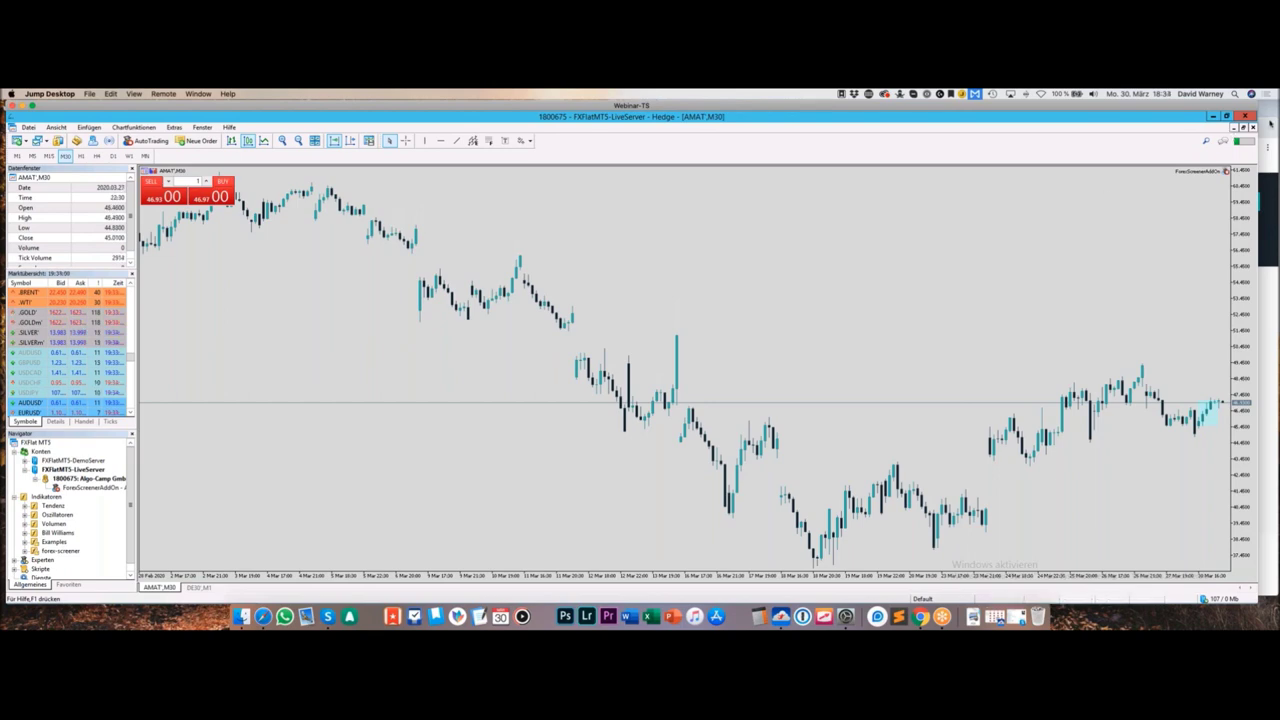
{"action": "key", "text": "super+Tab"}
{"action": "scroll", "coordinate": [812, 333], "scroll_direction": "down", "scroll_amount": 5}
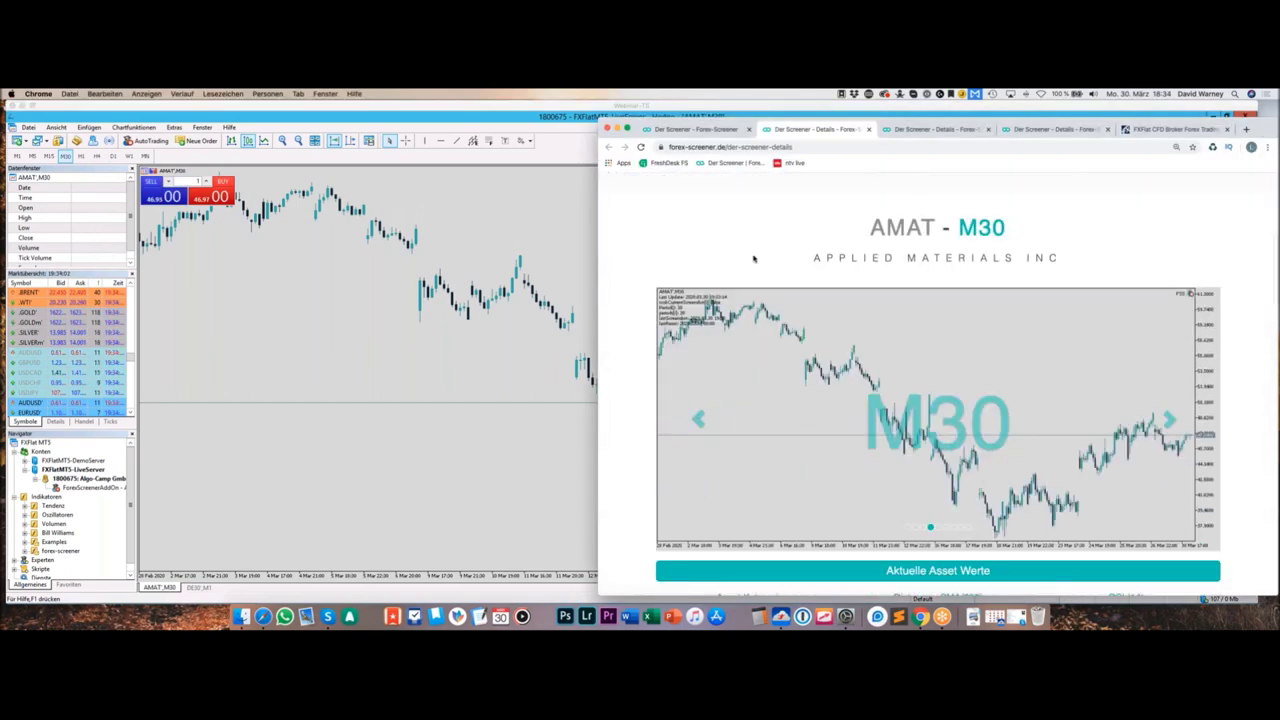
Step: Return to the screener results and compare the list with the AMAT M30 chart in MetaTrader
{"action": "left_click", "coordinate": [712, 132]}
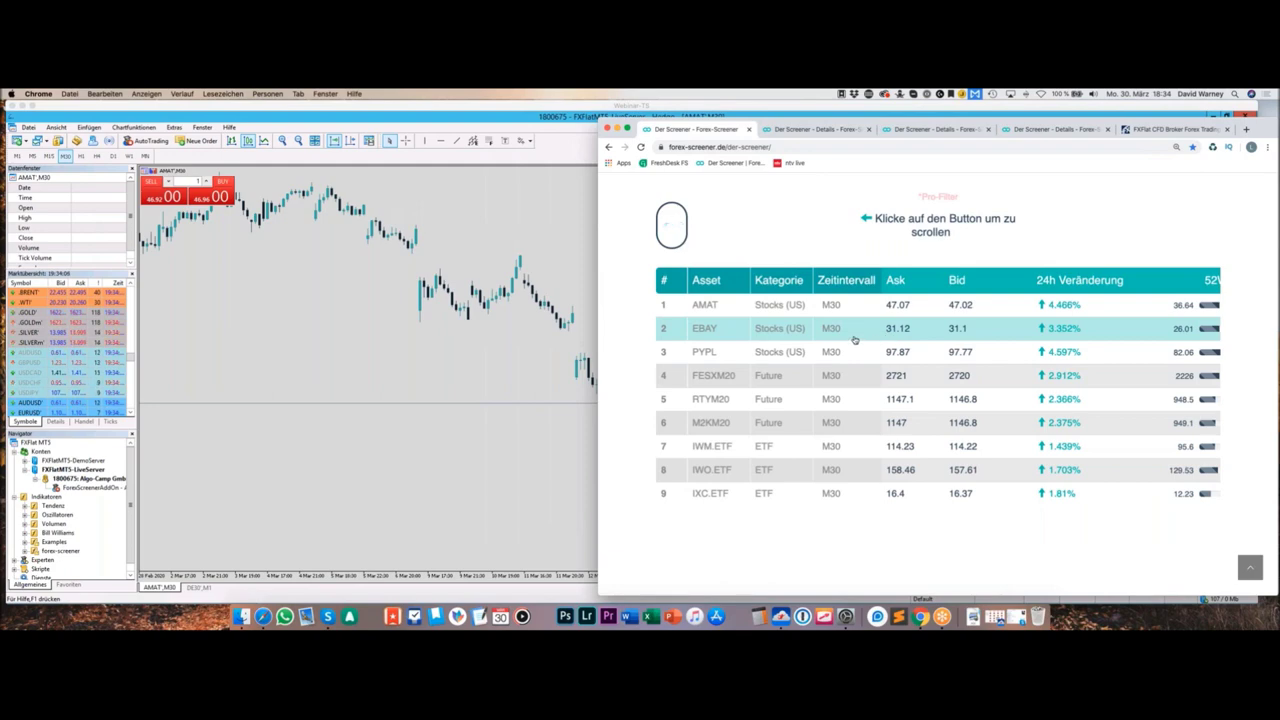
{"action": "left_click", "coordinate": [218, 286]}
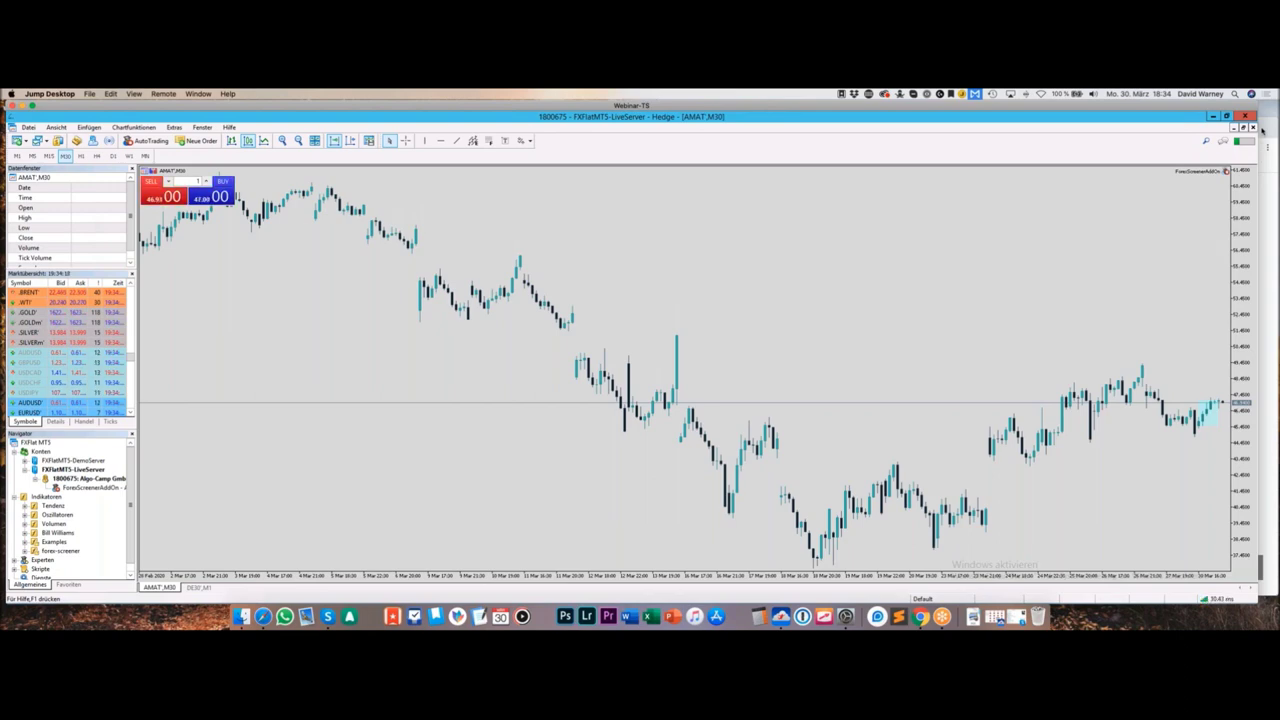
{"action": "key", "text": "super+Tab"}
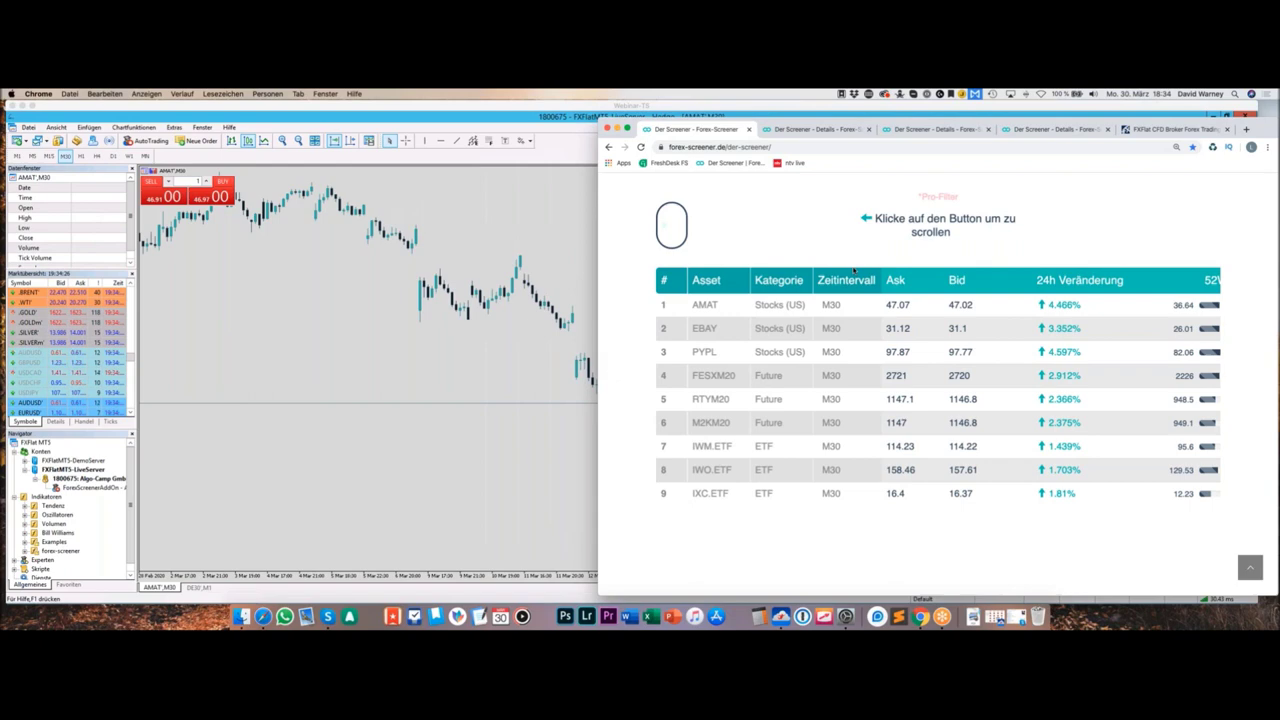
{"action": "left_click", "coordinate": [793, 310]}
{"action": "left_click", "coordinate": [818, 346]}
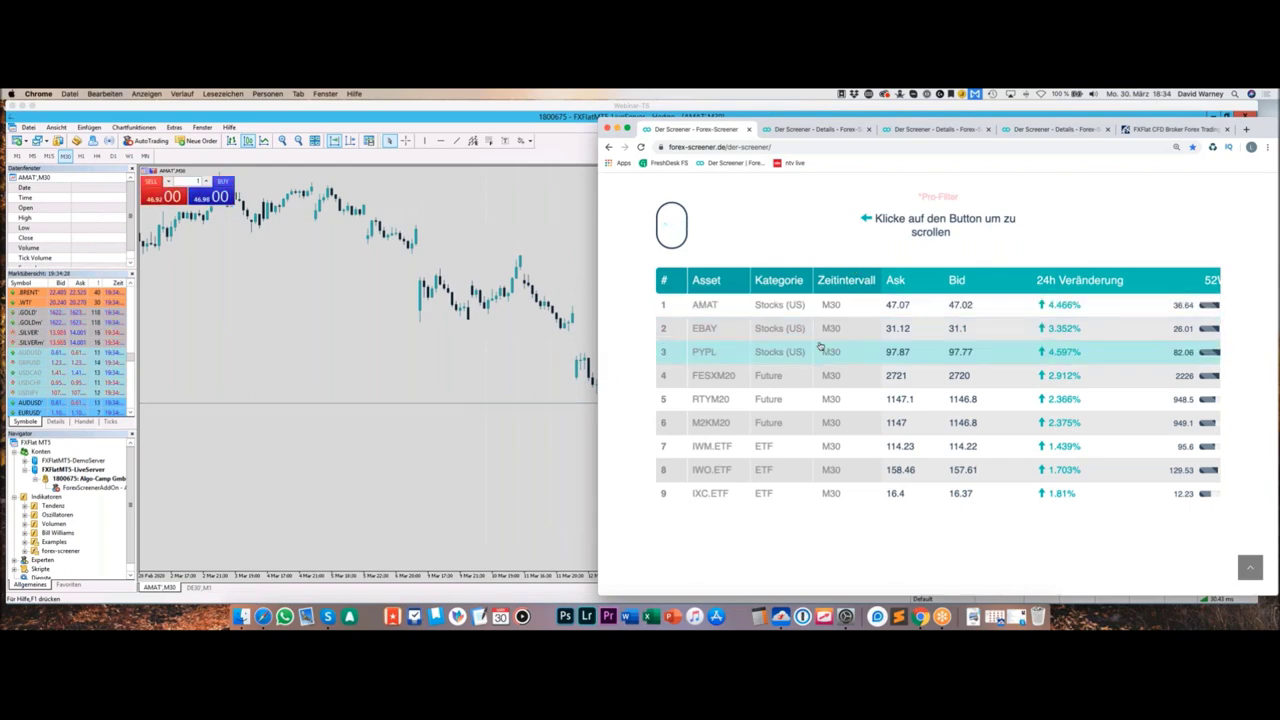
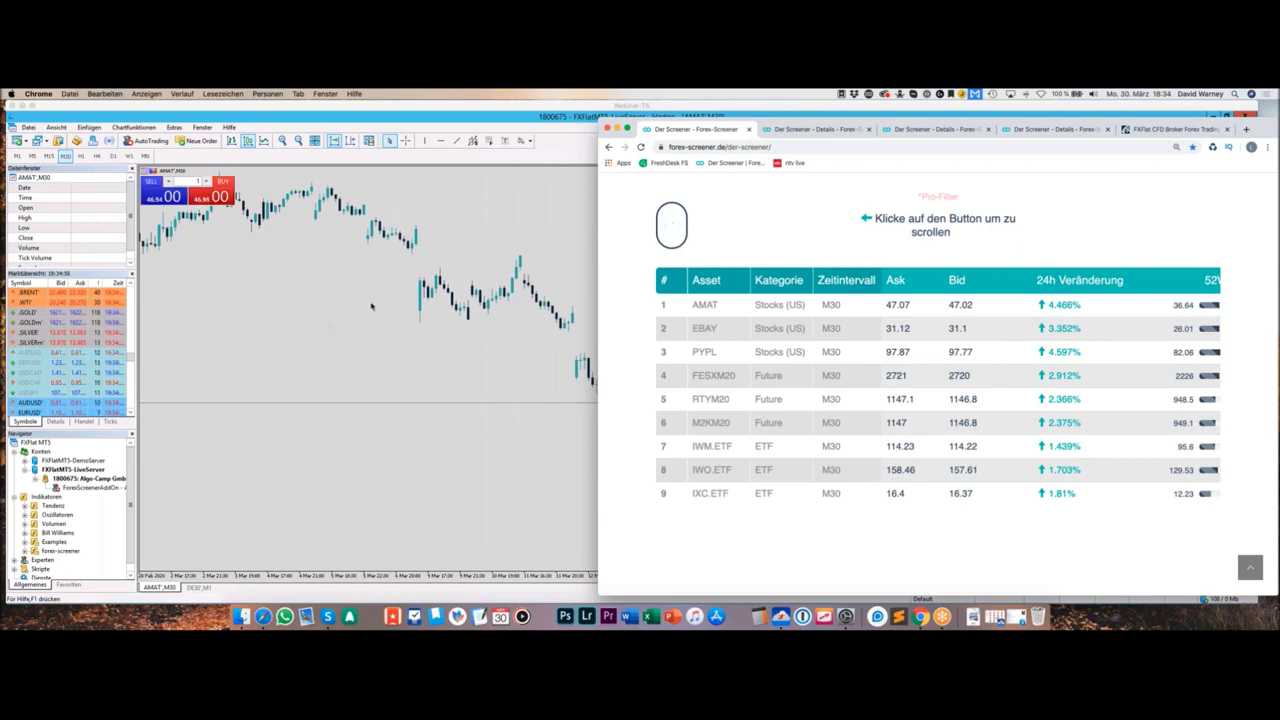
{"action": "left_click", "coordinate": [466, 235]}
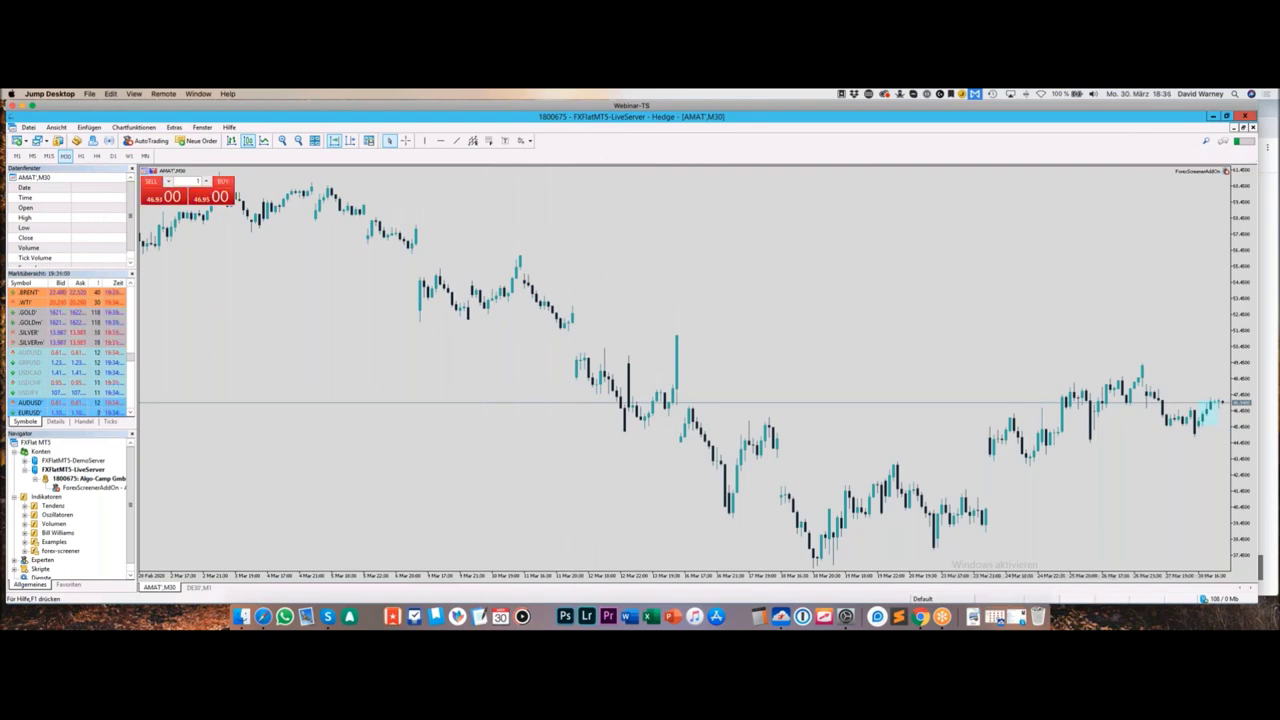
{"action": "left_click", "coordinate": [1267, 134]}
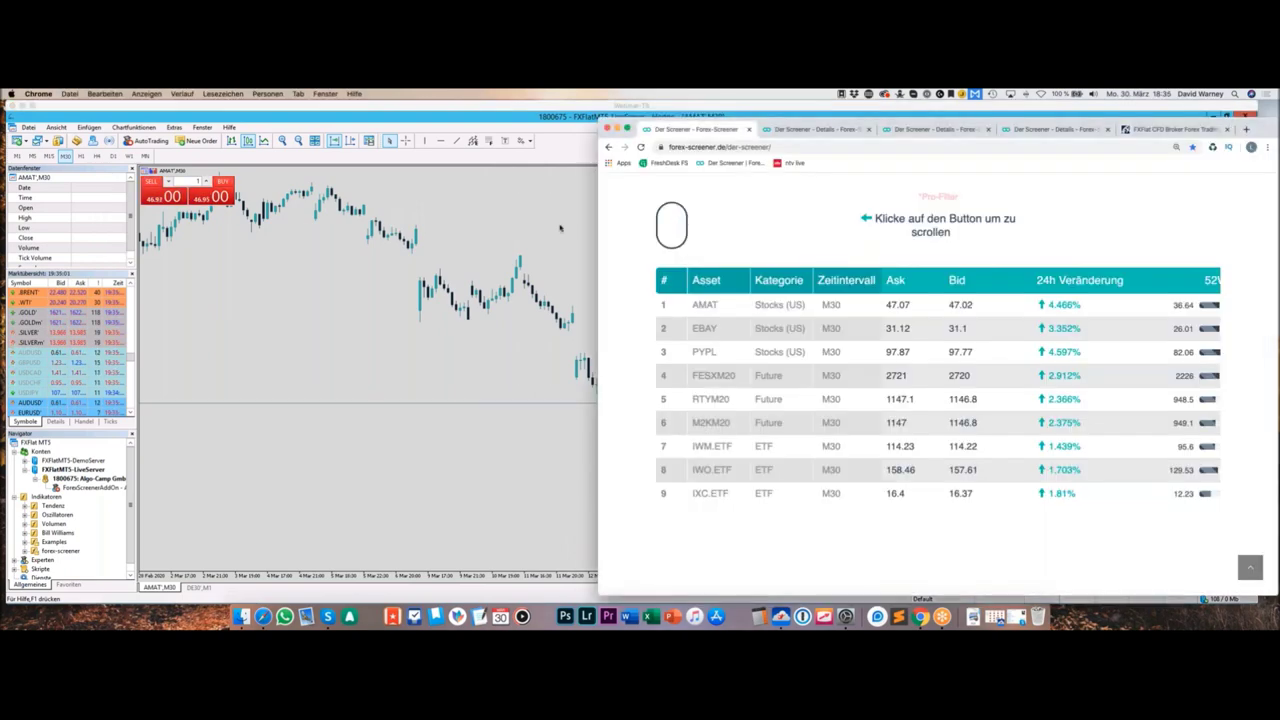
{"action": "left_click", "coordinate": [561, 228]}
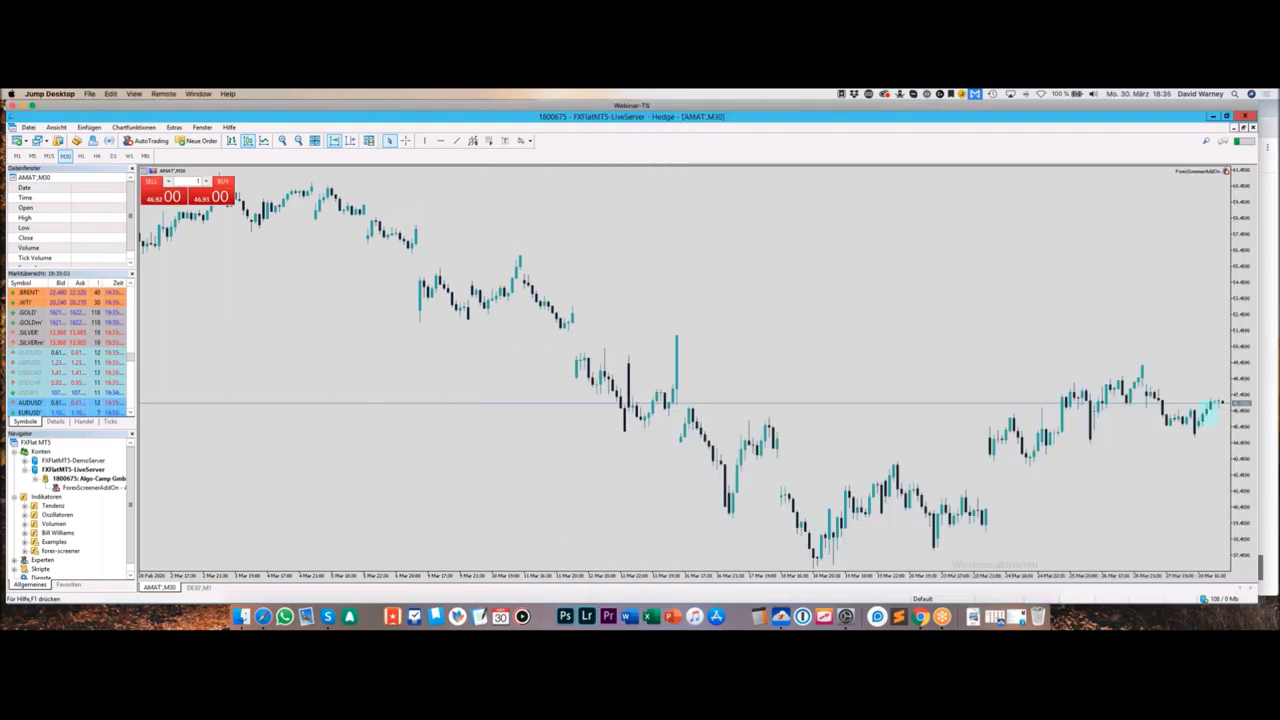
{"action": "left_click", "coordinate": [1266, 140]}
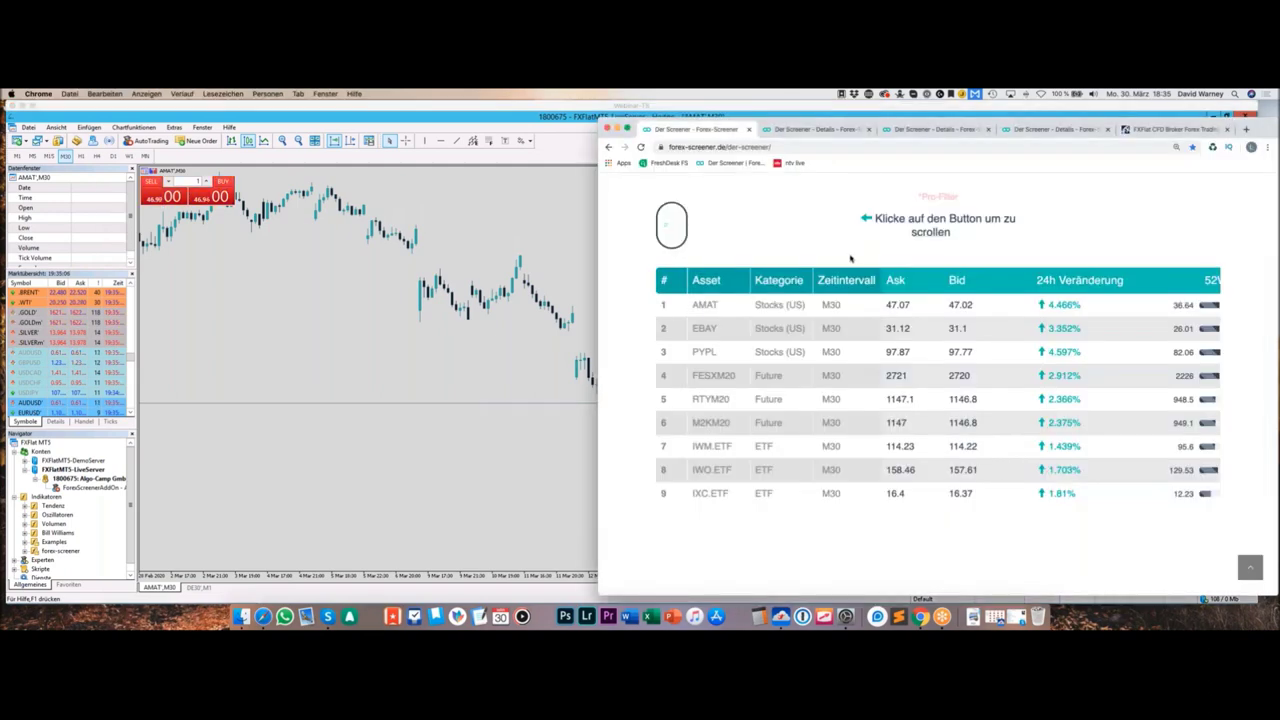
Step: Review the screener's filter settings around the M30 and 5 Grüne Kerzen in Folge selections
{"action": "scroll", "coordinate": [851, 259], "scroll_direction": "up", "scroll_amount": 10}
{"action": "scroll", "coordinate": [842, 255], "scroll_direction": "up", "scroll_amount": 3}
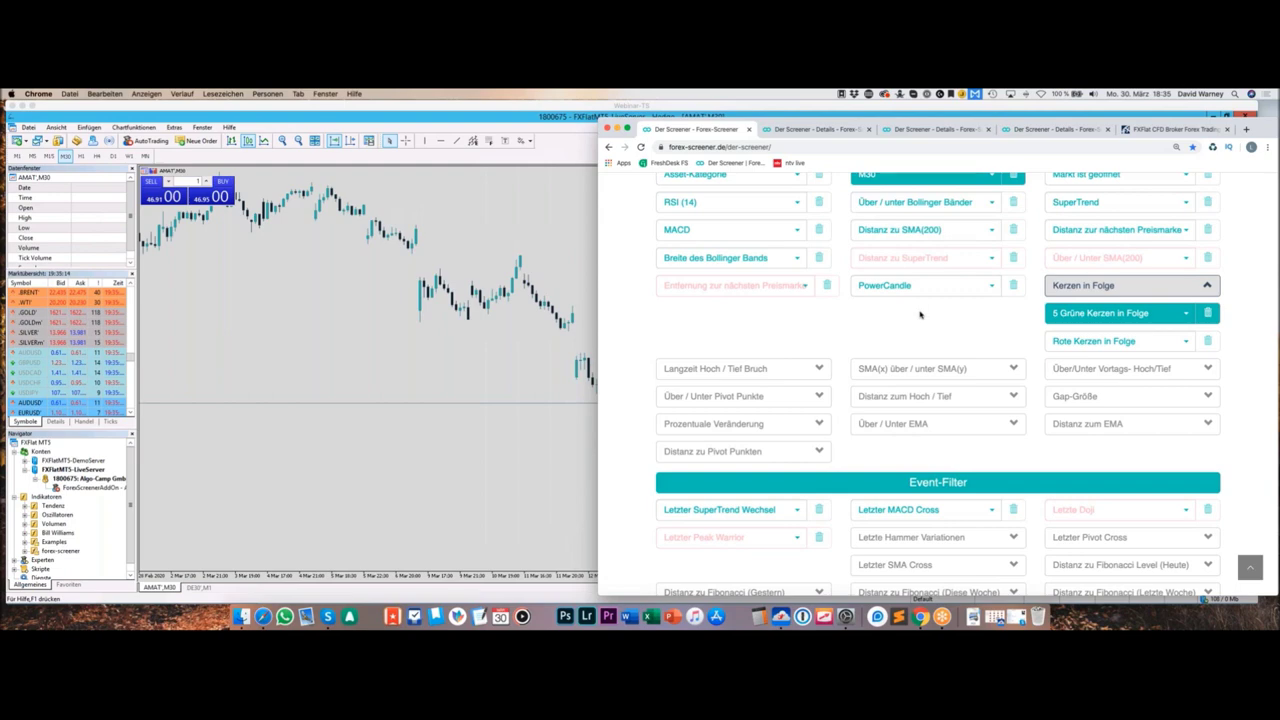
{"action": "scroll", "coordinate": [921, 317], "scroll_direction": "up", "scroll_amount": 3}
{"action": "scroll", "coordinate": [921, 317], "scroll_direction": "down", "scroll_amount": 5}
{"action": "scroll", "coordinate": [671, 588], "scroll_direction": "down", "scroll_amount": 2}
{"action": "scroll", "coordinate": [671, 514], "scroll_direction": "up", "scroll_amount": 4}
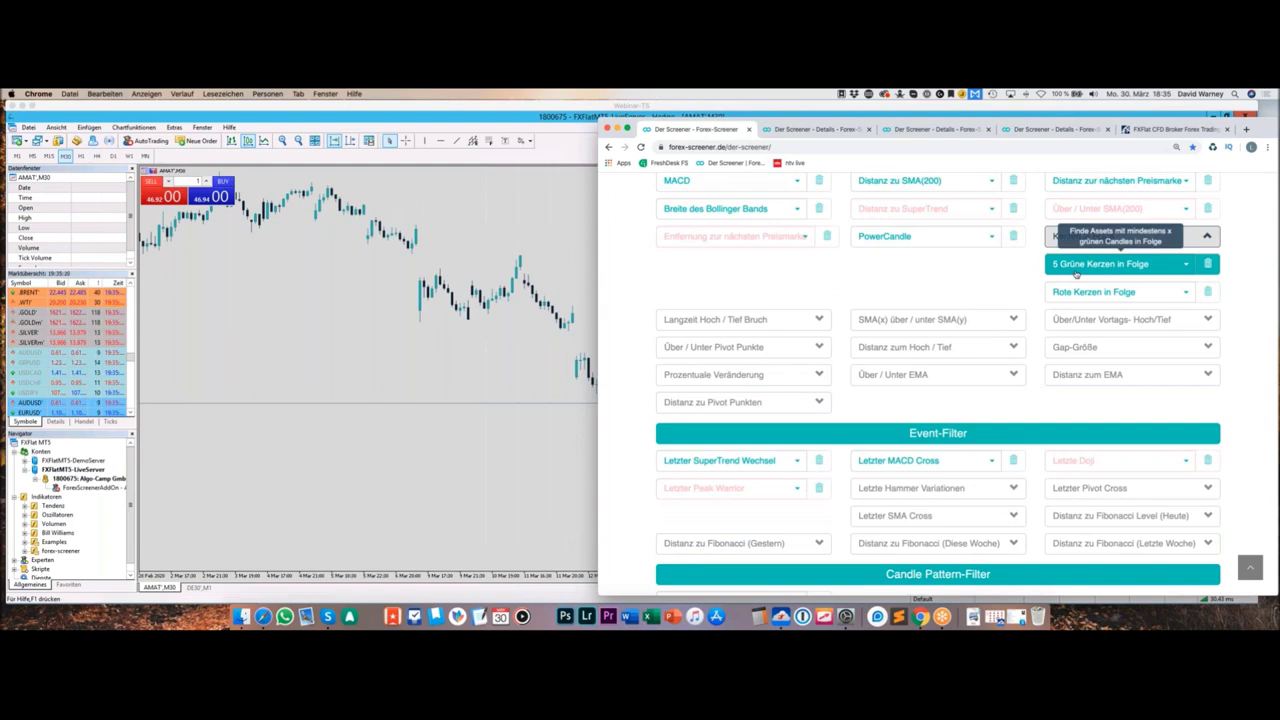
Step: Enlarge the AMAT M30 chart's candles in MetaTrader, enable automatic scrolling and shift the chart end away from the edge
{"action": "left_click", "coordinate": [580, 240]}
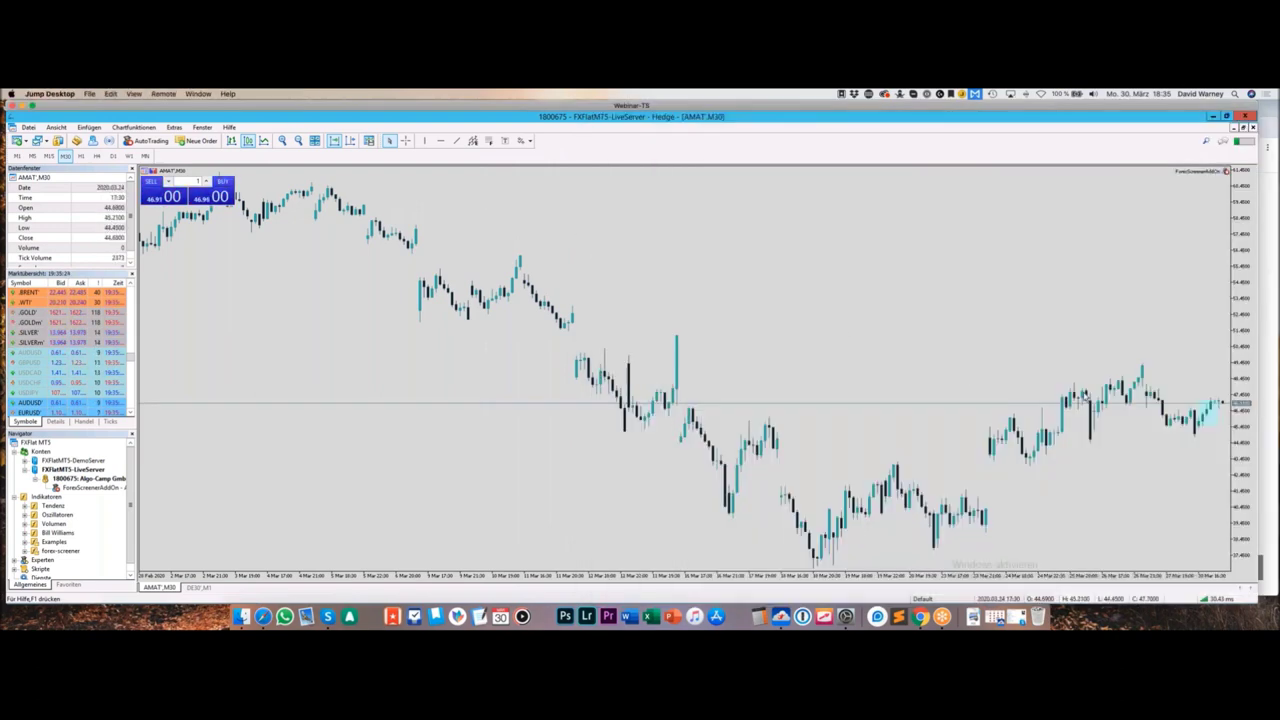
{"action": "left_click", "coordinate": [283, 141]}
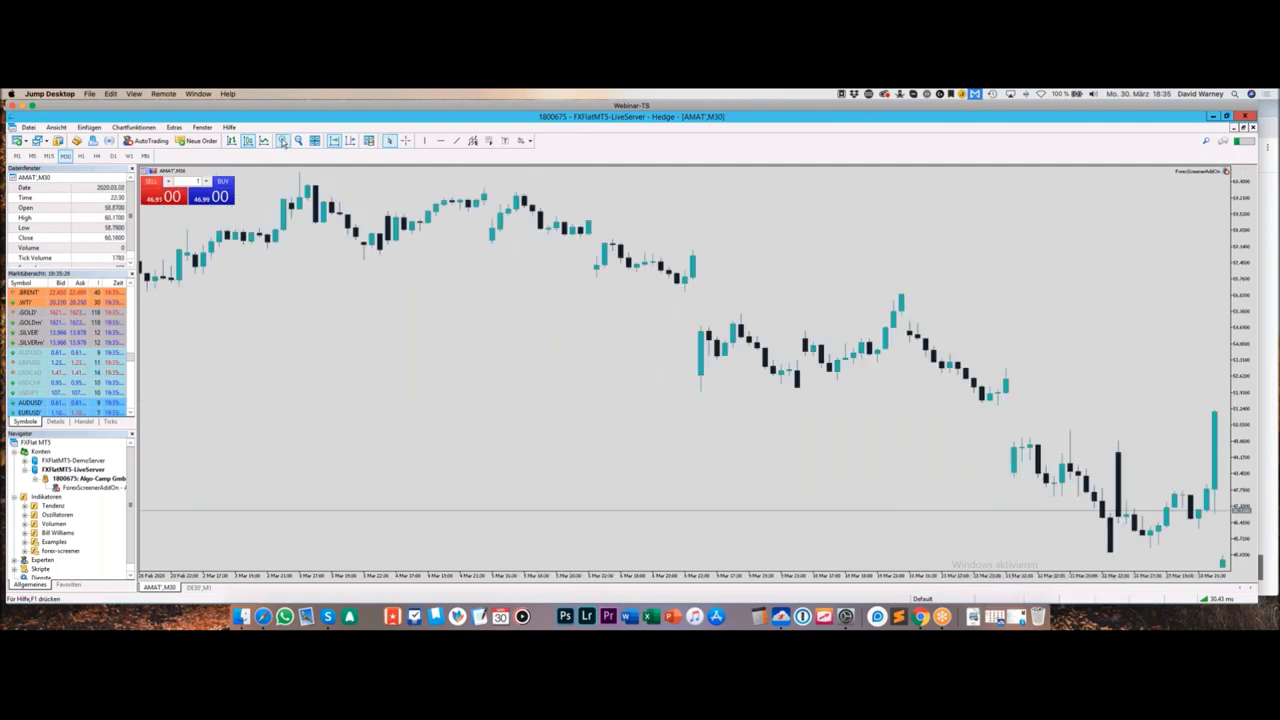
{"action": "left_click", "coordinate": [283, 141]}
{"action": "left_click", "coordinate": [334, 141]}
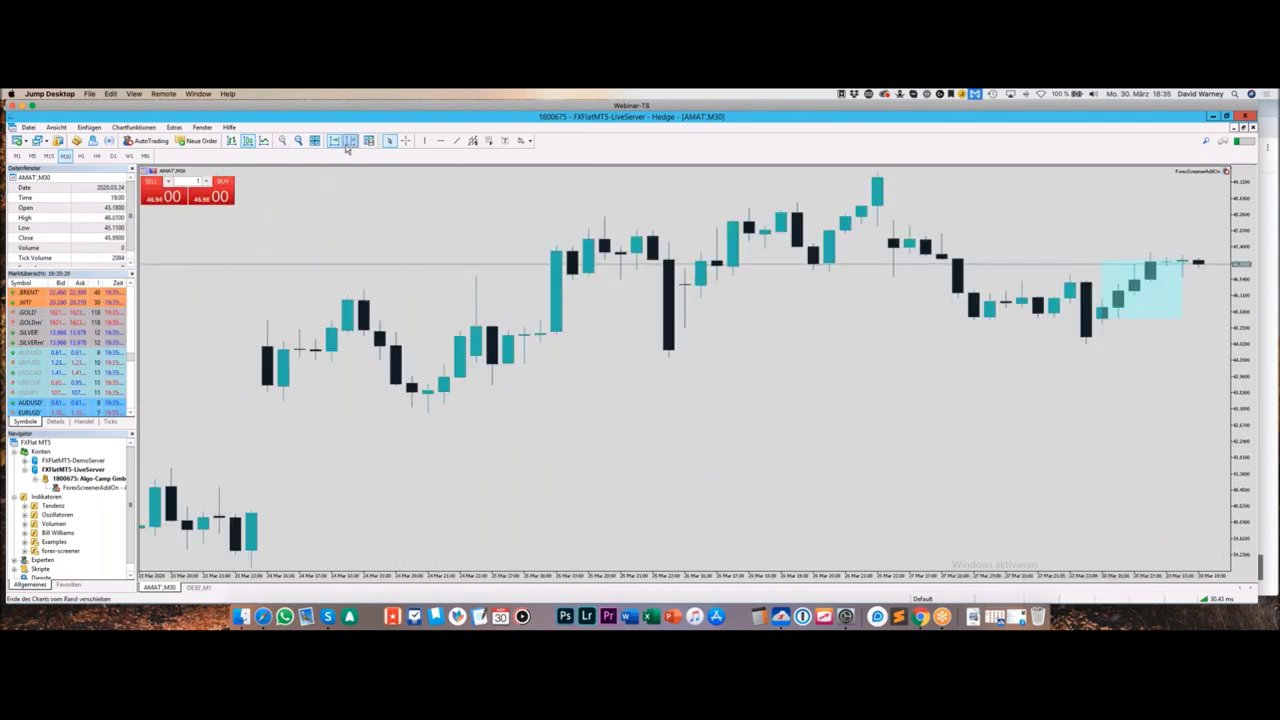
{"action": "left_click", "coordinate": [350, 141]}
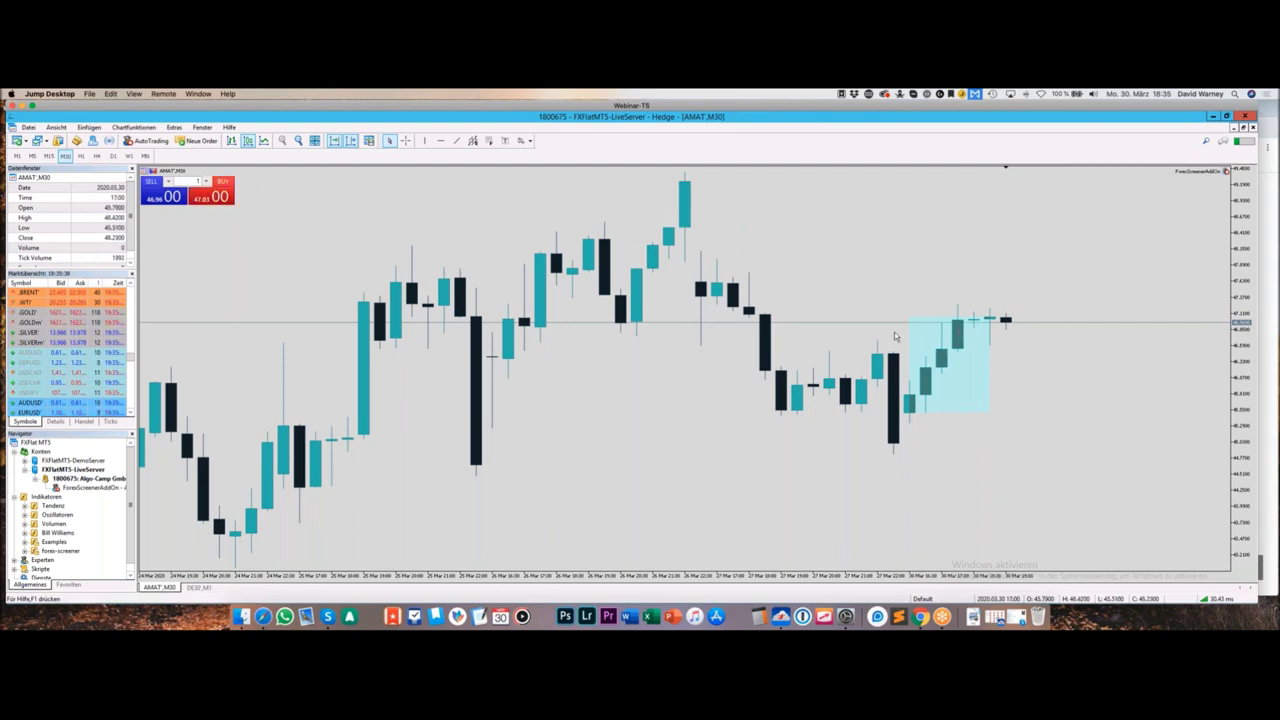
Step: Clear the 5 Grüne Kerzen in Folge and M30 filters in the screener and set the RSI (14) filter to RSI < 30
{"action": "left_click", "coordinate": [299, 141]}
{"action": "left_click", "coordinate": [299, 141]}
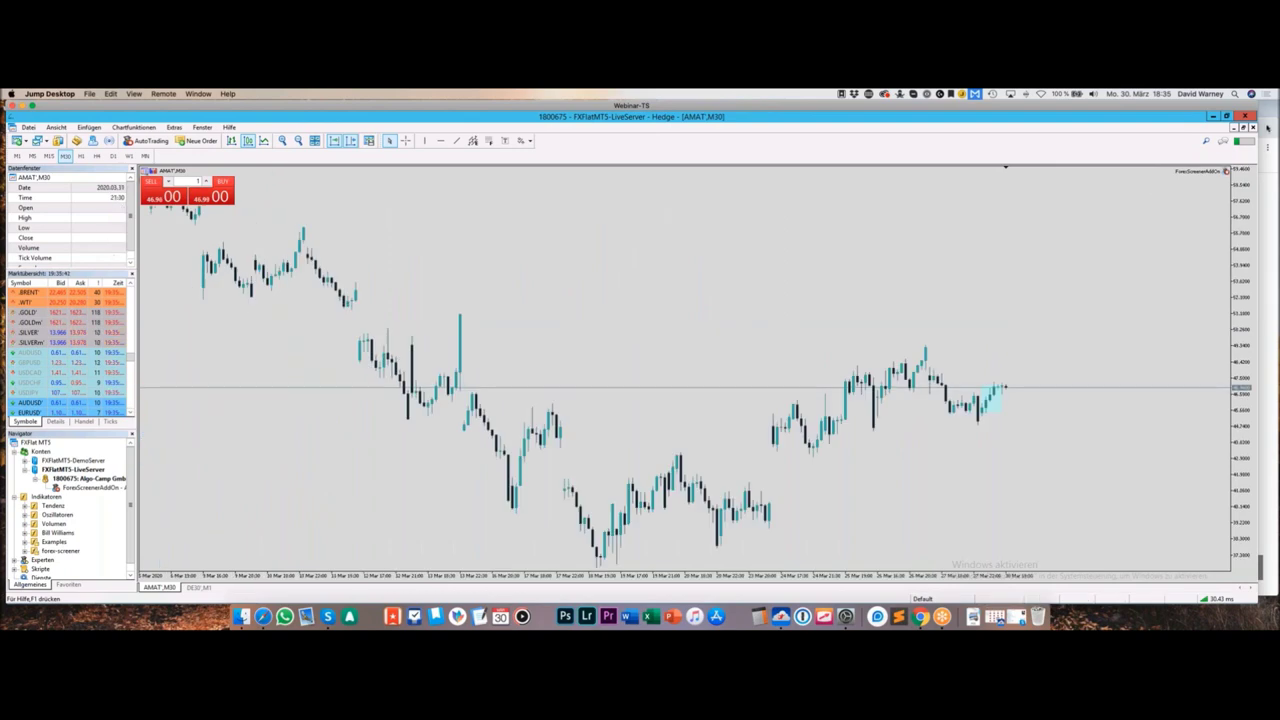
{"action": "key", "text": "super+Tab"}
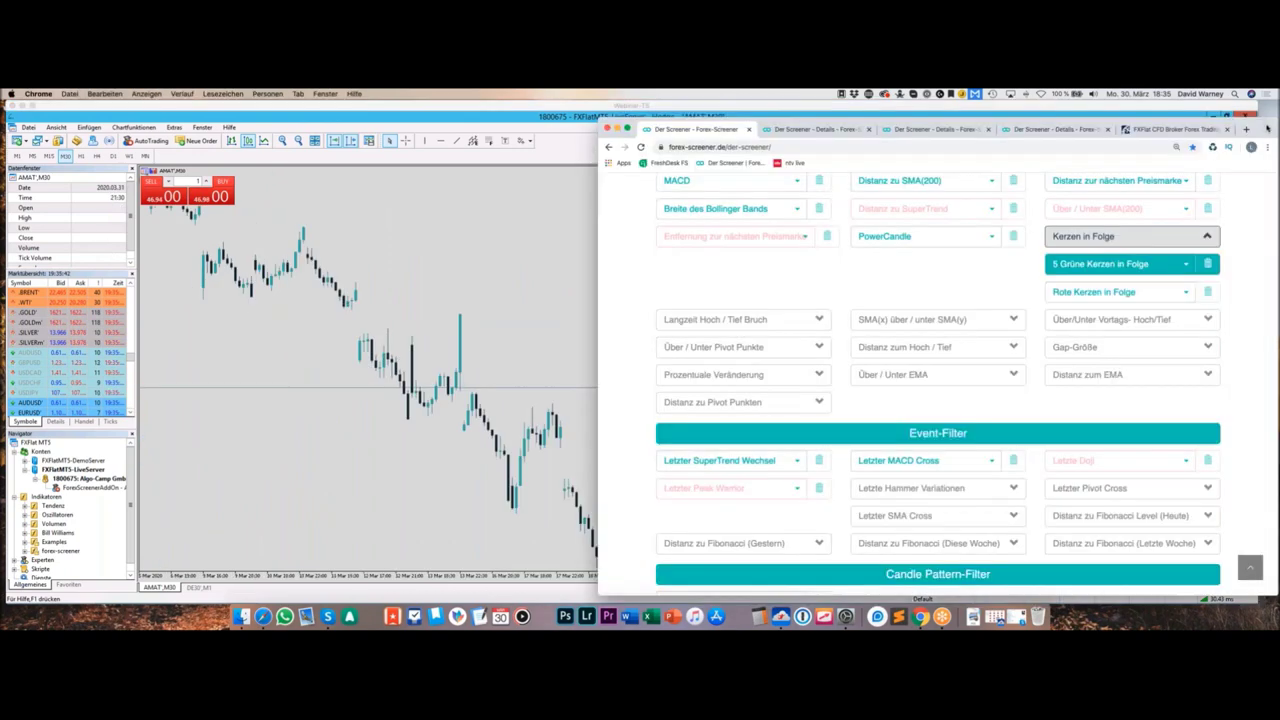
{"action": "left_click", "coordinate": [1208, 264]}
{"action": "scroll", "coordinate": [920, 295], "scroll_direction": "up", "scroll_amount": 1}
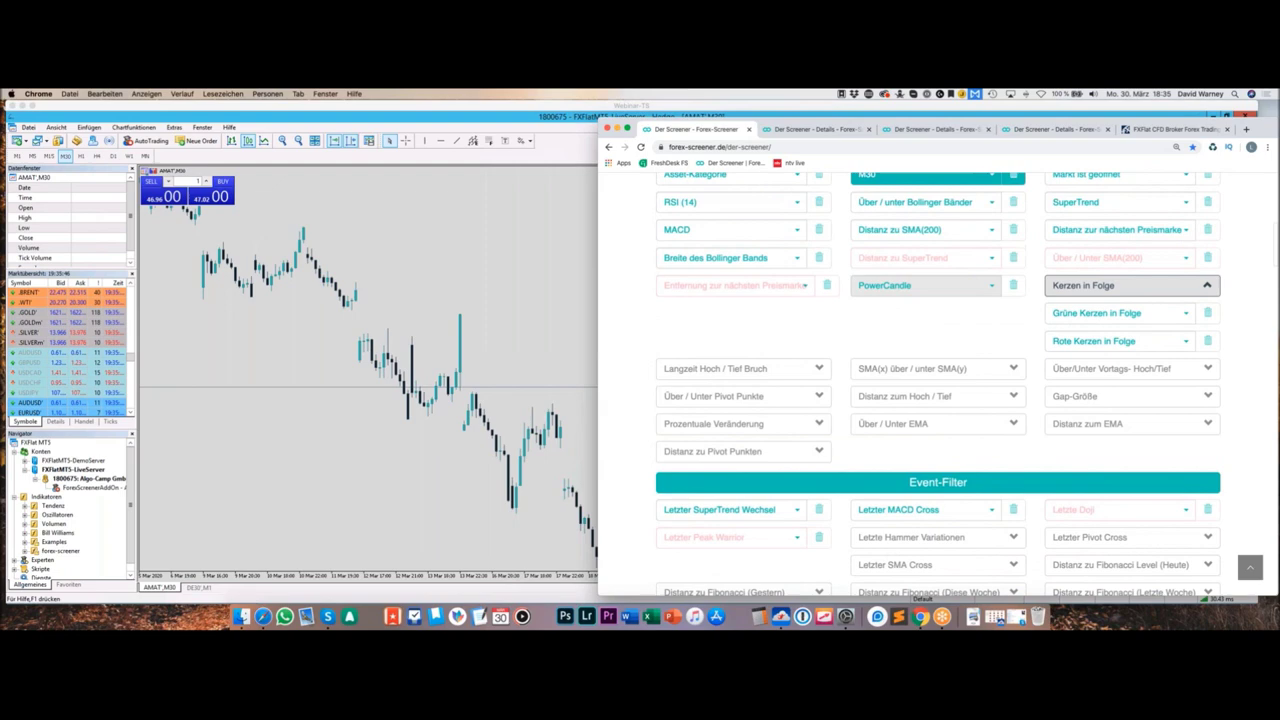
{"action": "scroll", "coordinate": [938, 380], "scroll_direction": "up", "scroll_amount": 1}
{"action": "left_click", "coordinate": [776, 246]}
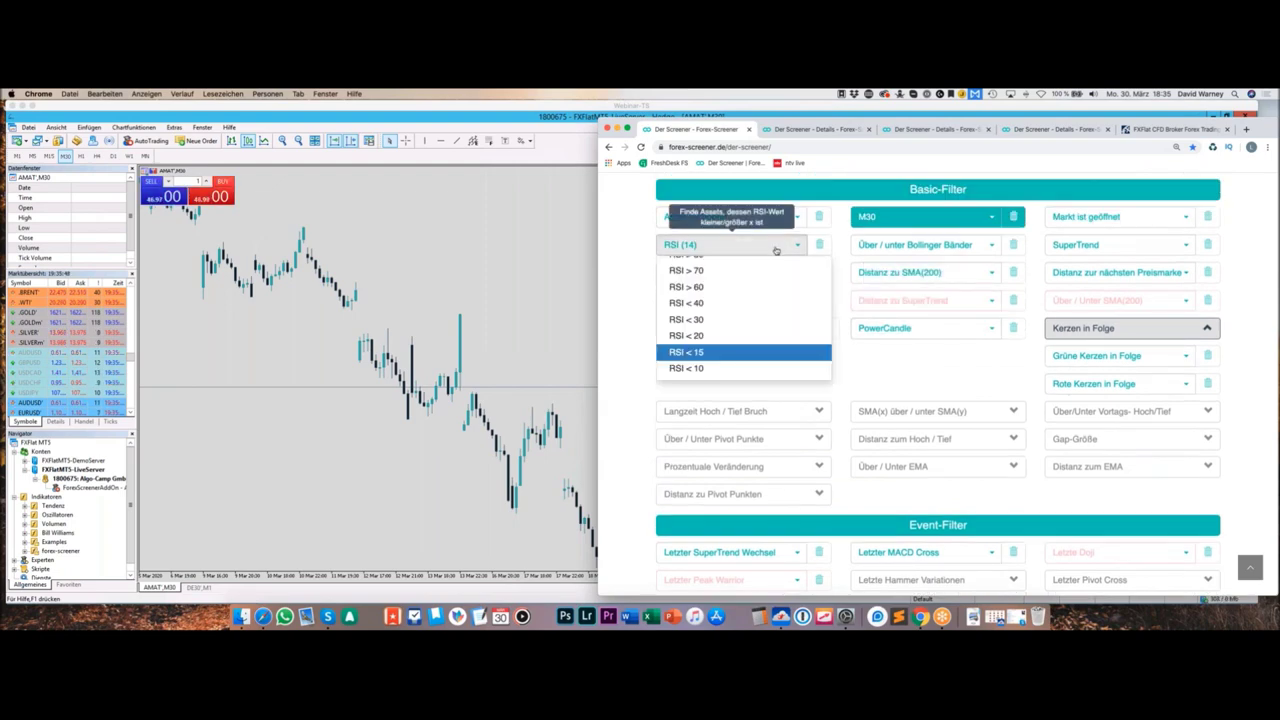
{"action": "left_click", "coordinate": [751, 321]}
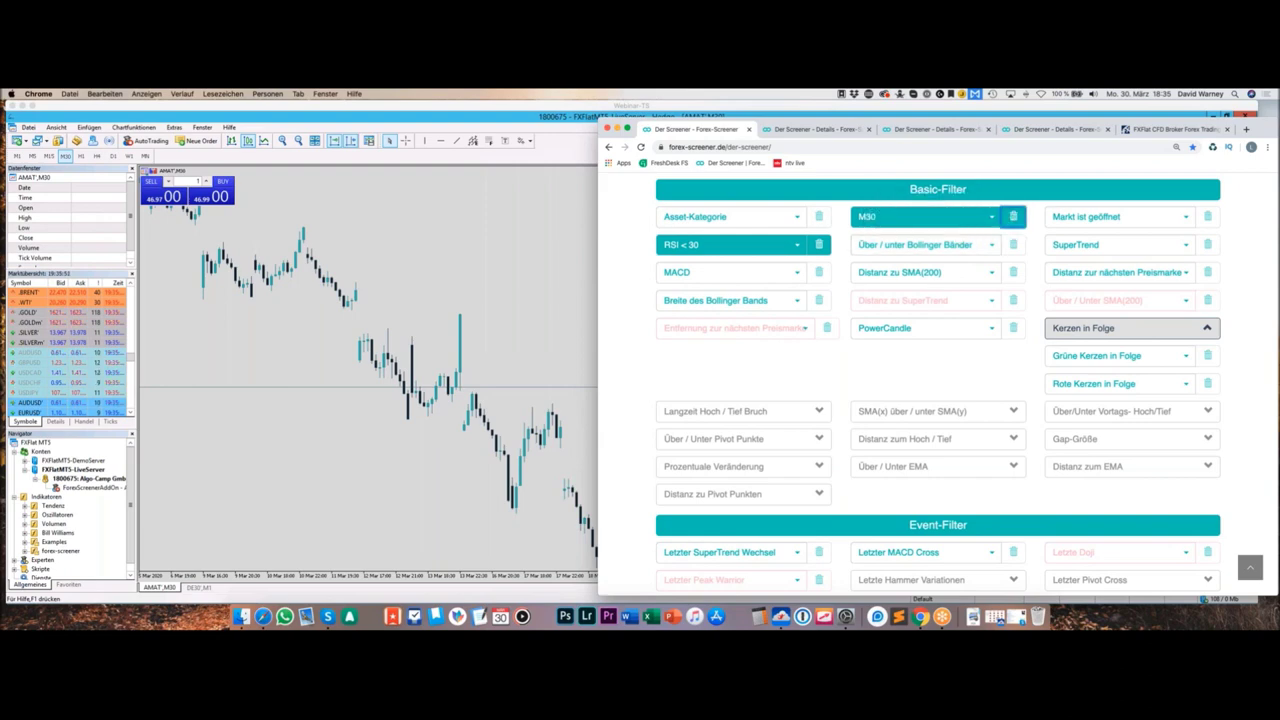
{"action": "left_click", "coordinate": [1013, 216]}
Step: Open the IXC.ETF W1 result from the screener list and bring up its chart in MetaTrader
{"action": "scroll", "coordinate": [868, 353], "scroll_direction": "down", "scroll_amount": 1}
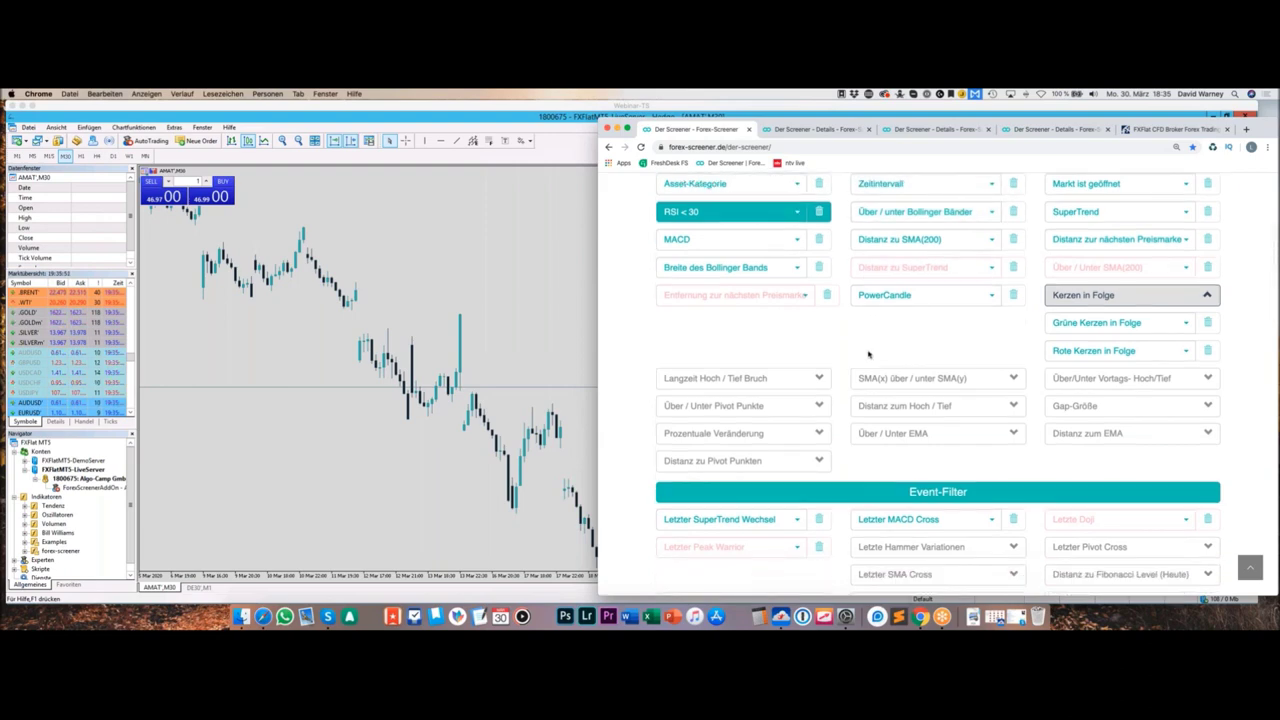
{"action": "scroll", "coordinate": [868, 353], "scroll_direction": "down", "scroll_amount": 10}
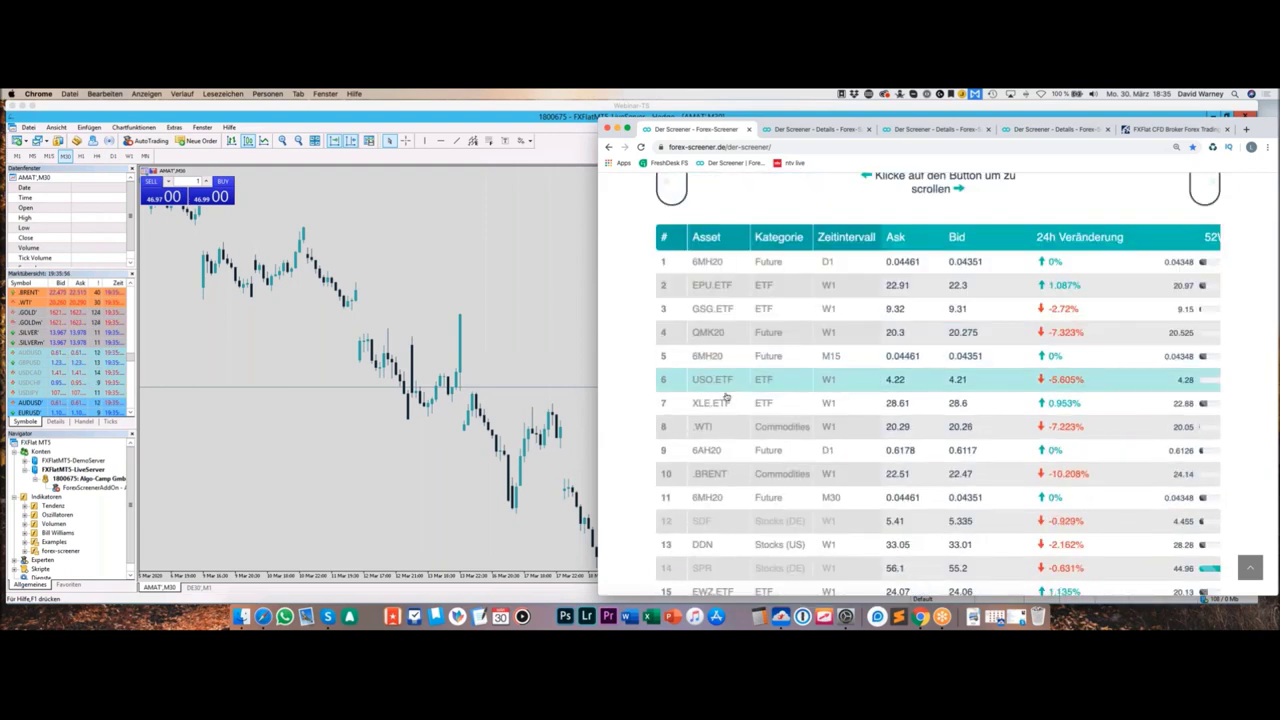
{"action": "scroll", "coordinate": [790, 380], "scroll_direction": "down", "scroll_amount": 5}
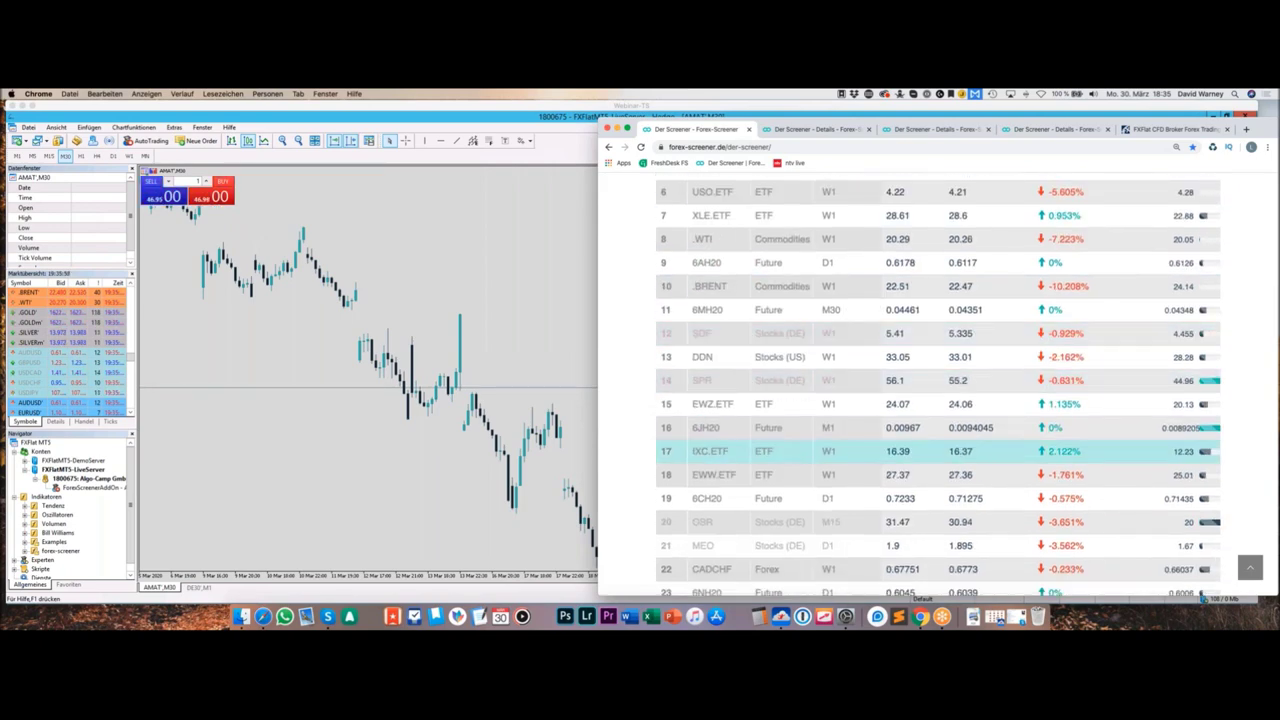
{"action": "left_click", "coordinate": [796, 453]}
{"action": "left_click", "coordinate": [511, 109]}
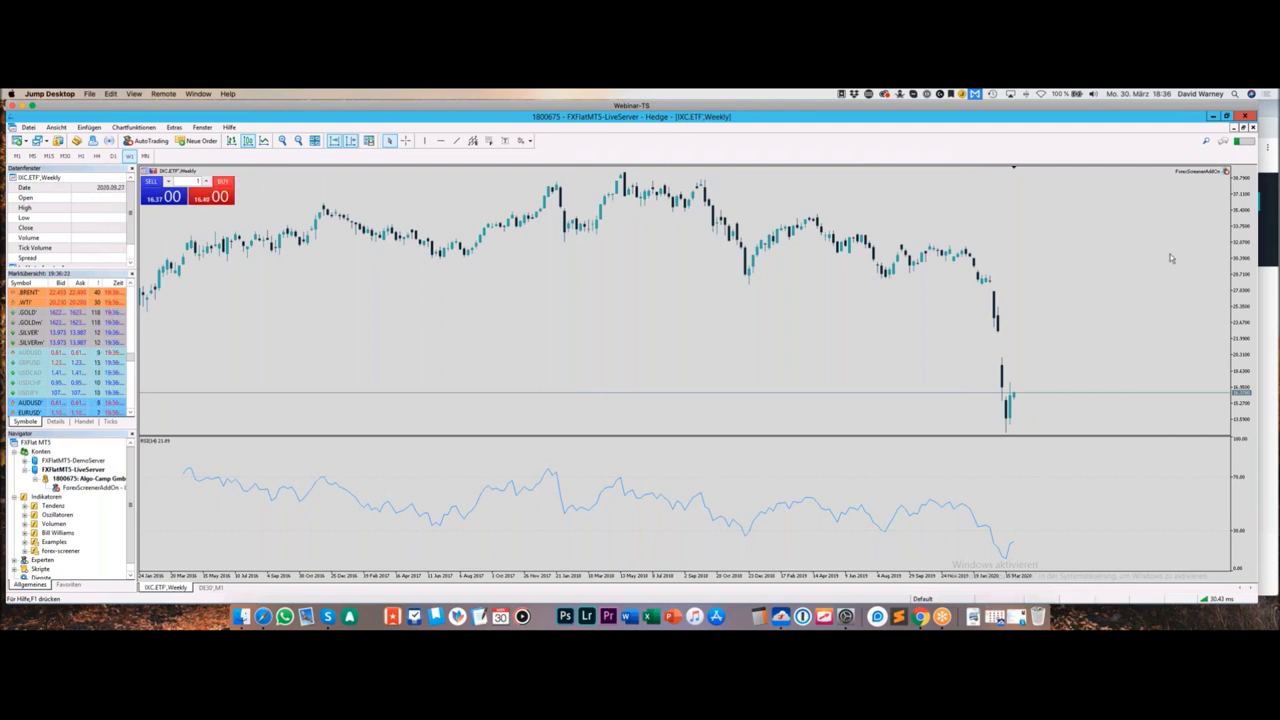
Step: Return to the screener to review the Basic, Event and Candle Pattern filter groups, and bring MetaTrader back up
{"action": "left_click", "coordinate": [1273, 137]}
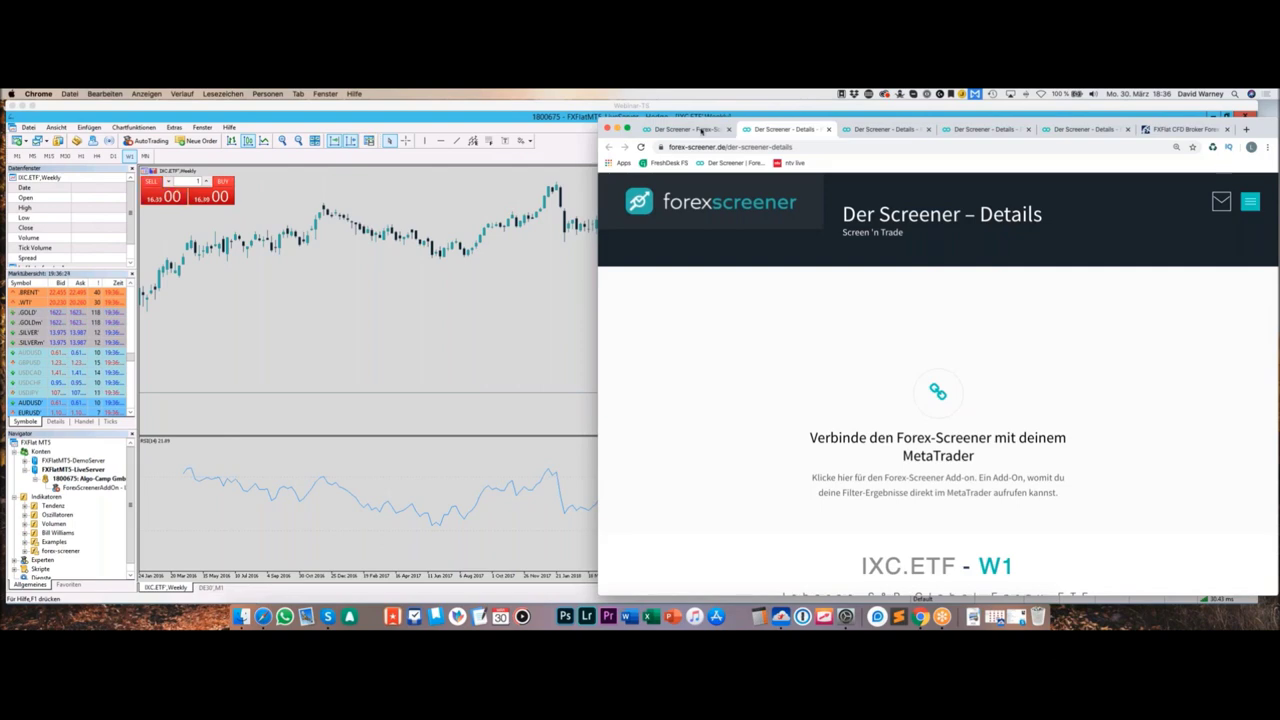
{"action": "left_click", "coordinate": [700, 130]}
{"action": "scroll", "coordinate": [745, 206], "scroll_direction": "up", "scroll_amount": 10}
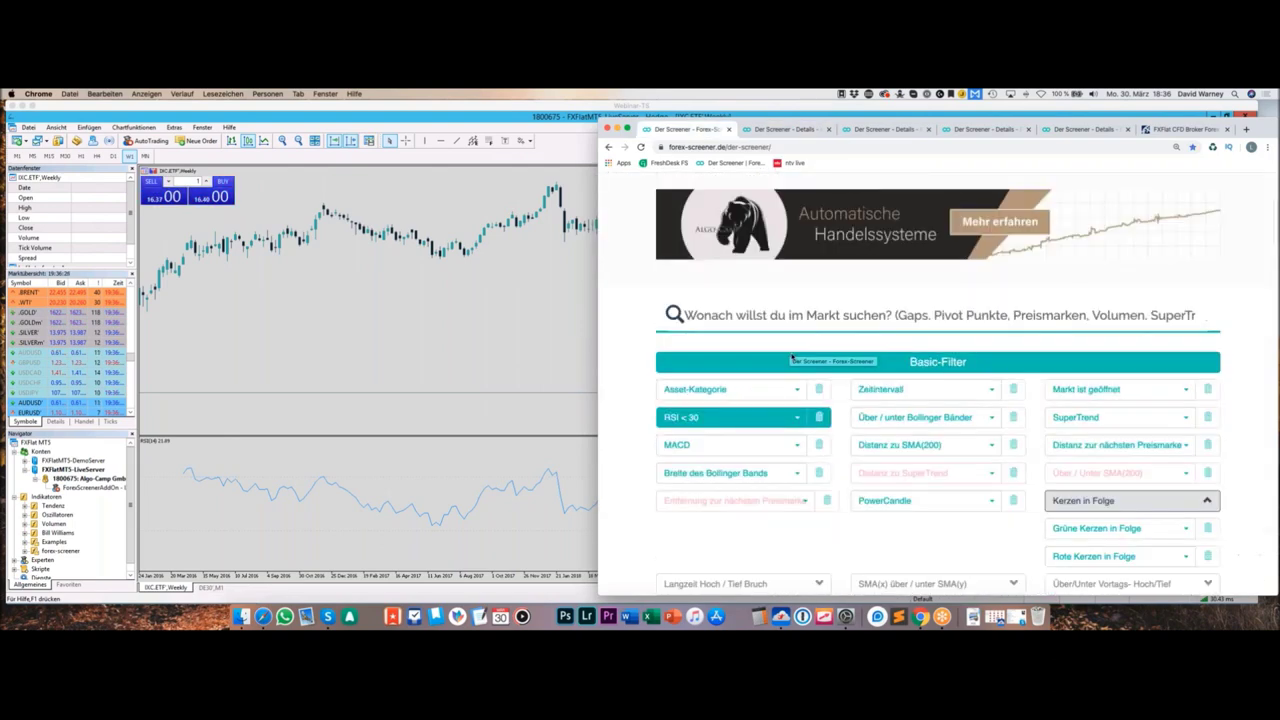
{"action": "scroll", "coordinate": [790, 352], "scroll_direction": "down", "scroll_amount": 2}
{"action": "scroll", "coordinate": [795, 350], "scroll_direction": "down", "scroll_amount": 2}
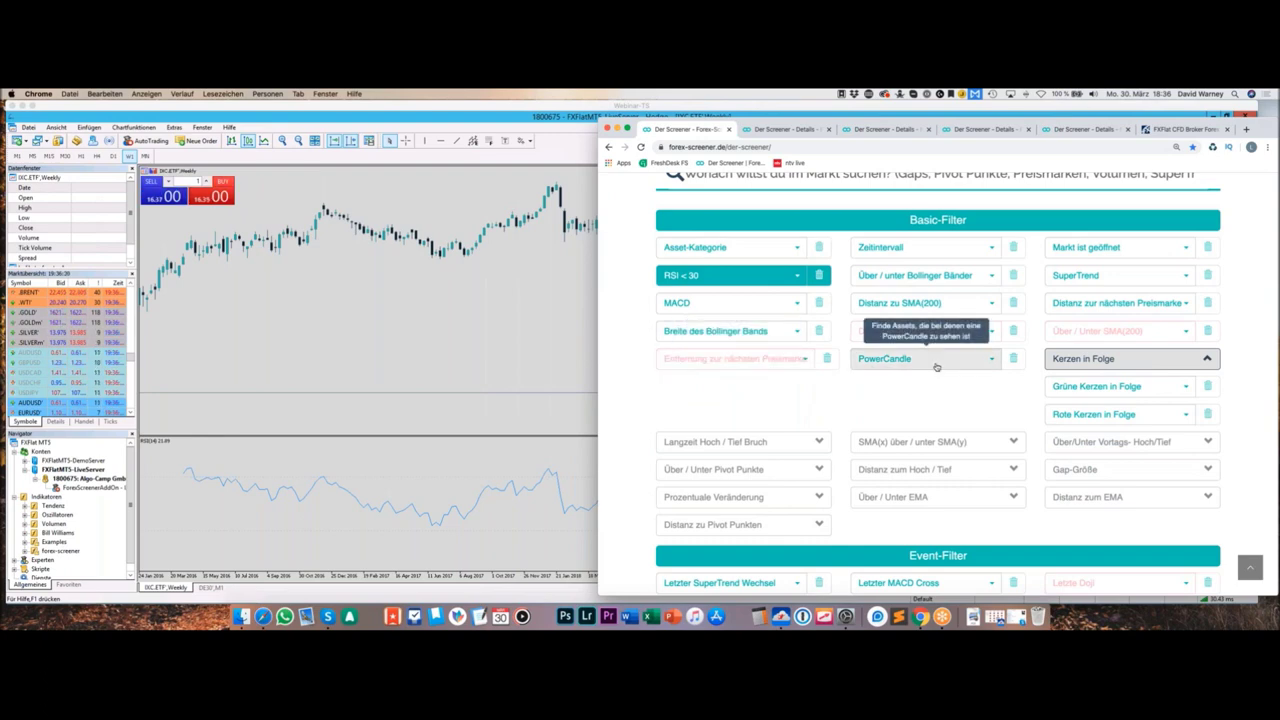
{"action": "scroll", "coordinate": [921, 366], "scroll_direction": "down", "scroll_amount": 2}
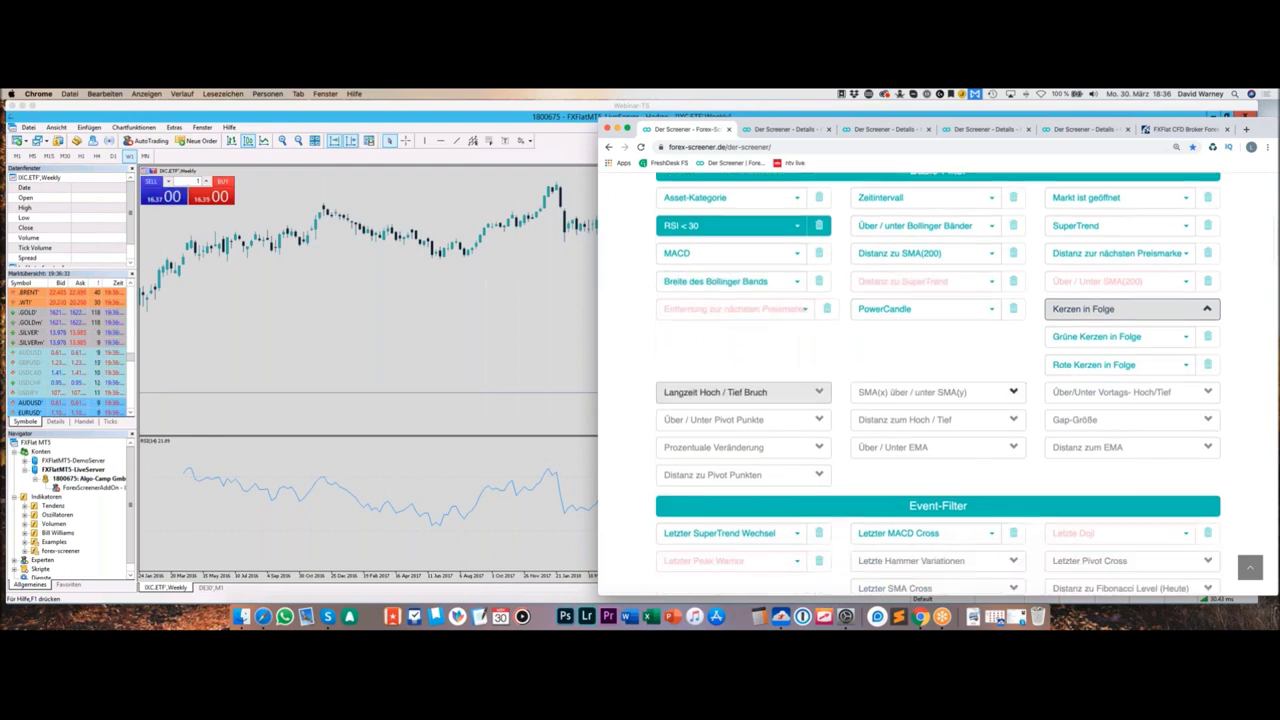
{"action": "scroll", "coordinate": [757, 435], "scroll_direction": "down", "scroll_amount": 5}
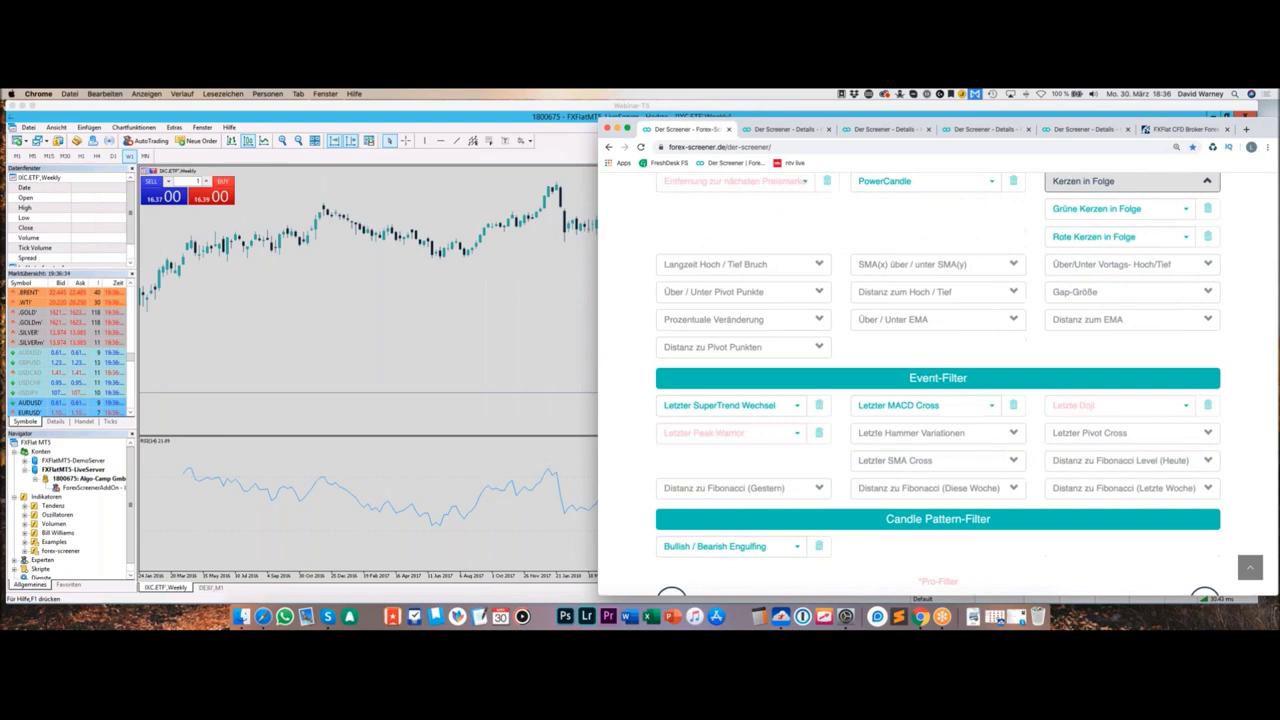
{"action": "left_click", "coordinate": [403, 310]}
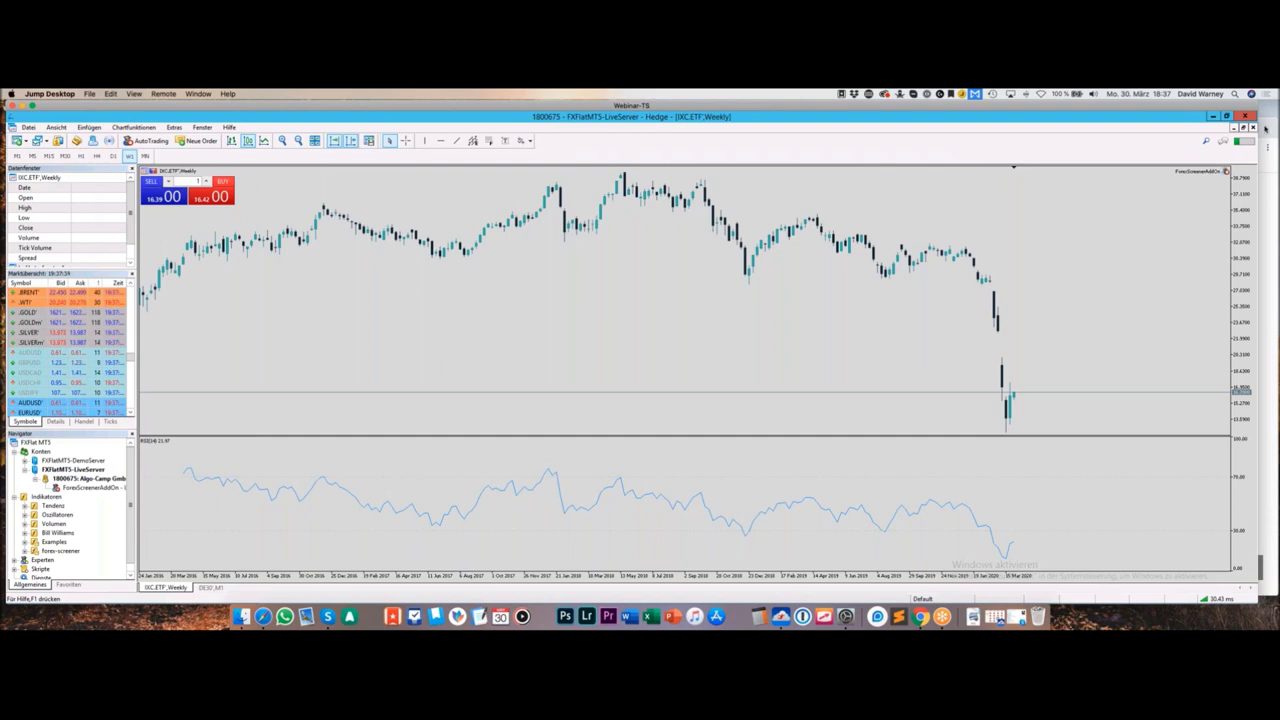
Step: Expand the screener's Prozentuale Veränderung filters and examine the Monatsveränderung thresholds without choosing one
{"action": "key", "text": "super+Tab"}
{"action": "left_click_drag", "start_coordinate": [1165, 130], "coordinate": [943, 133]}
{"action": "scroll", "coordinate": [604, 414], "scroll_direction": "up", "scroll_amount": 5}
{"action": "scroll", "coordinate": [604, 414], "scroll_direction": "down", "scroll_amount": 2}
{"action": "left_click", "coordinate": [575, 468]}
{"action": "scroll", "coordinate": [575, 470], "scroll_direction": "down", "scroll_amount": 5}
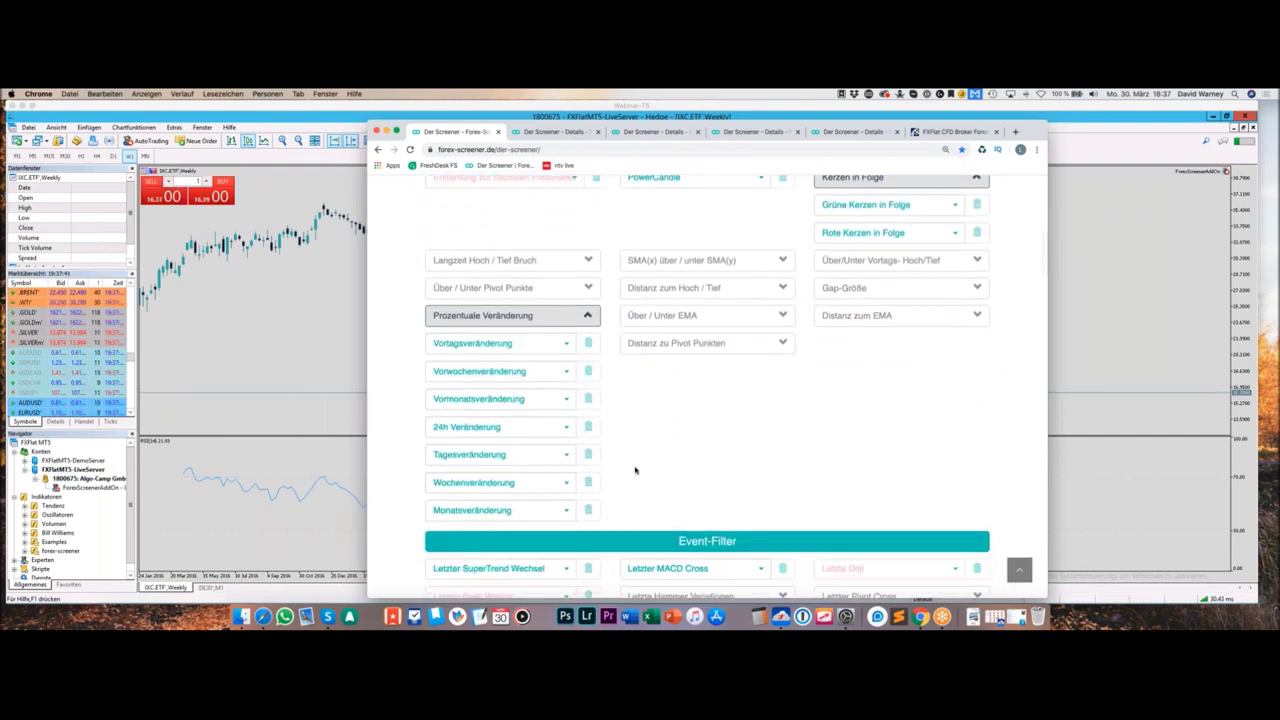
{"action": "left_click", "coordinate": [548, 511]}
{"action": "scroll", "coordinate": [548, 511], "scroll_direction": "down", "scroll_amount": 2}
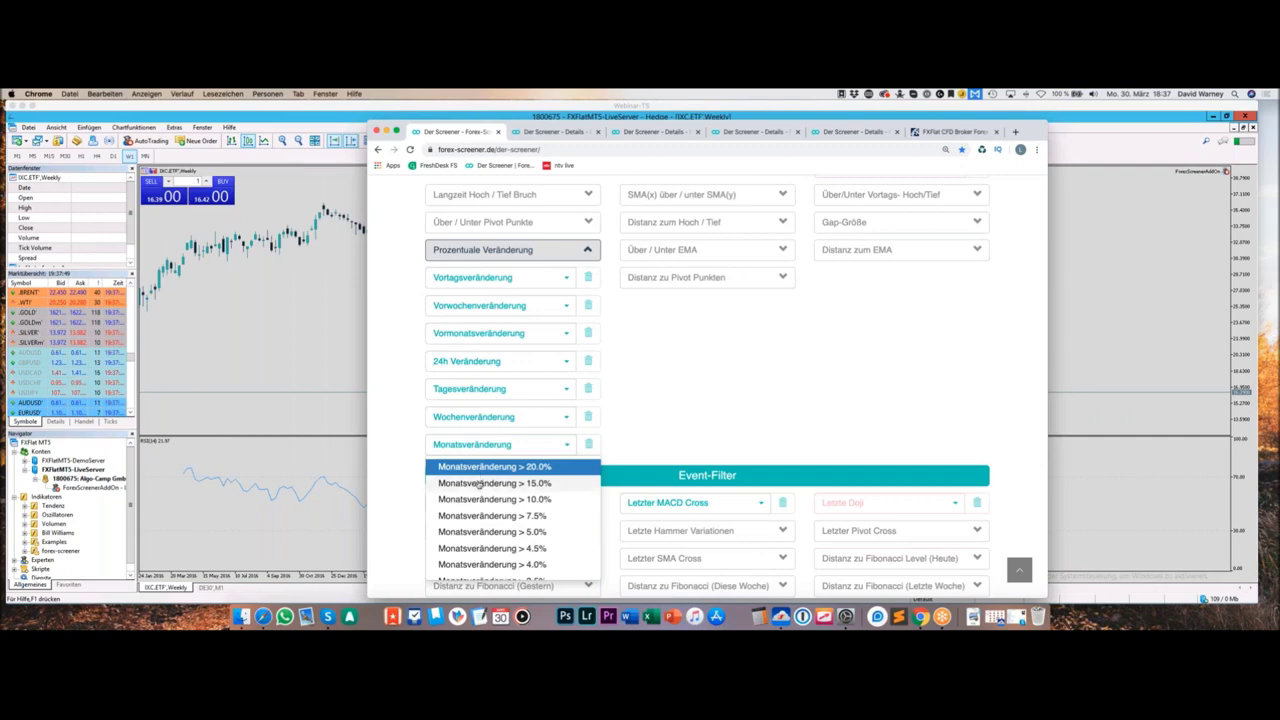
{"action": "left_click", "coordinate": [622, 440]}
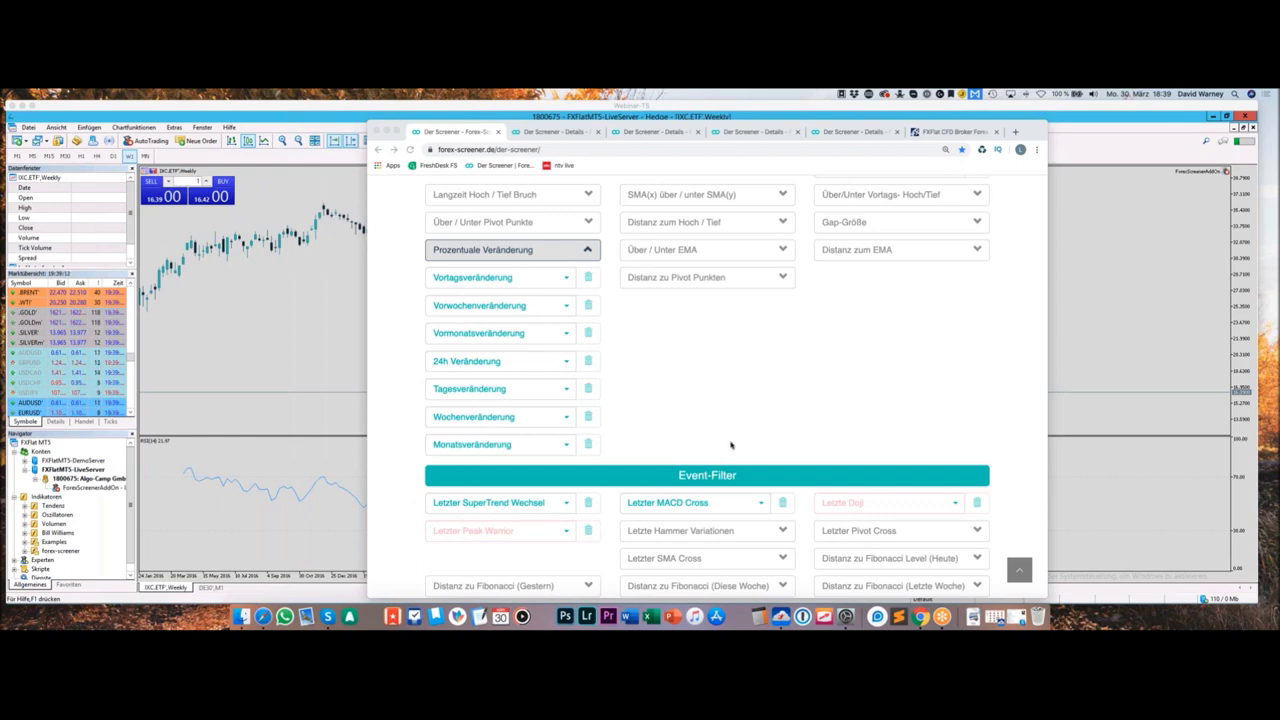
Step: Clear the RSI < 30 filter and restrict the asset category to Futures
{"action": "scroll", "coordinate": [731, 443], "scroll_direction": "up", "scroll_amount": 5}
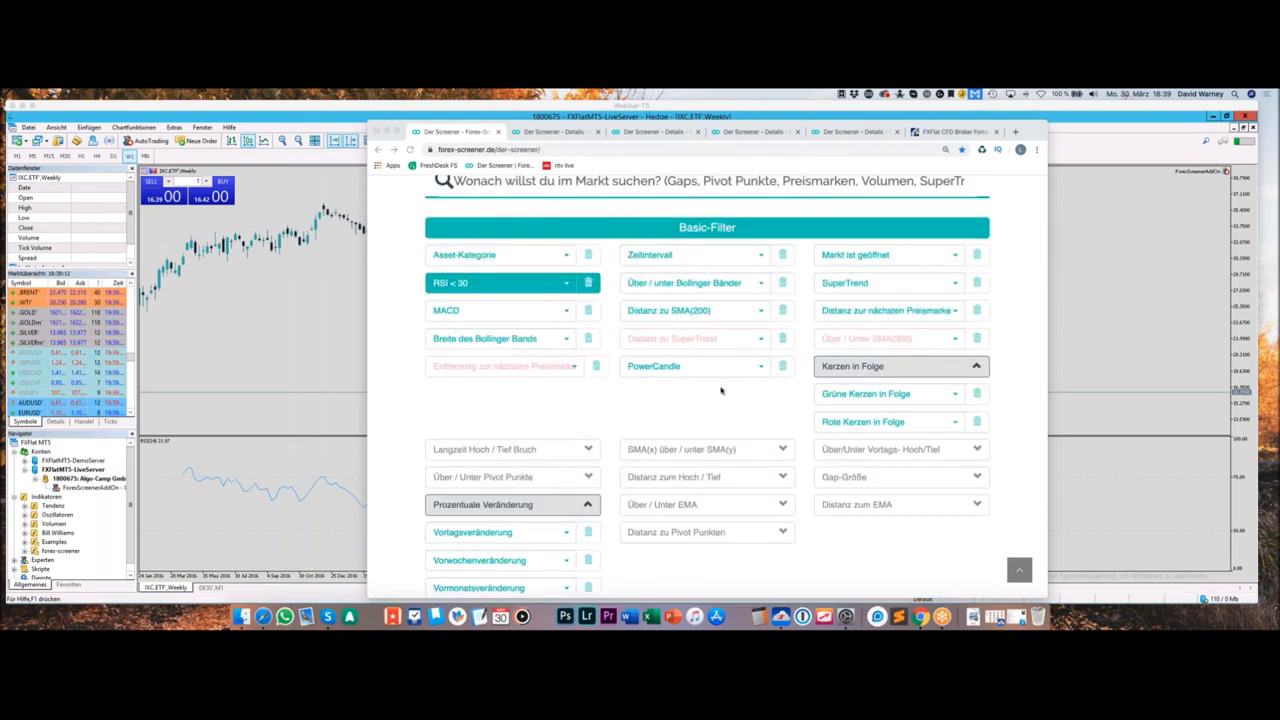
{"action": "left_click", "coordinate": [588, 283]}
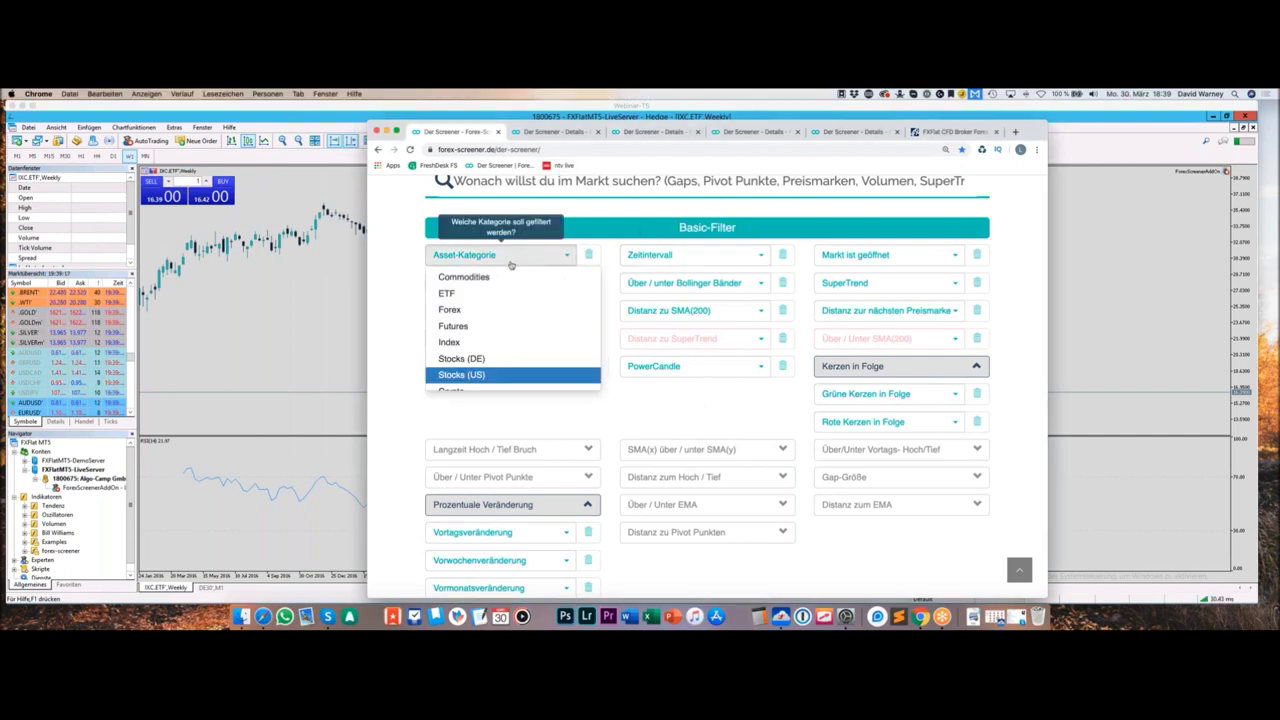
{"action": "left_click", "coordinate": [484, 326]}
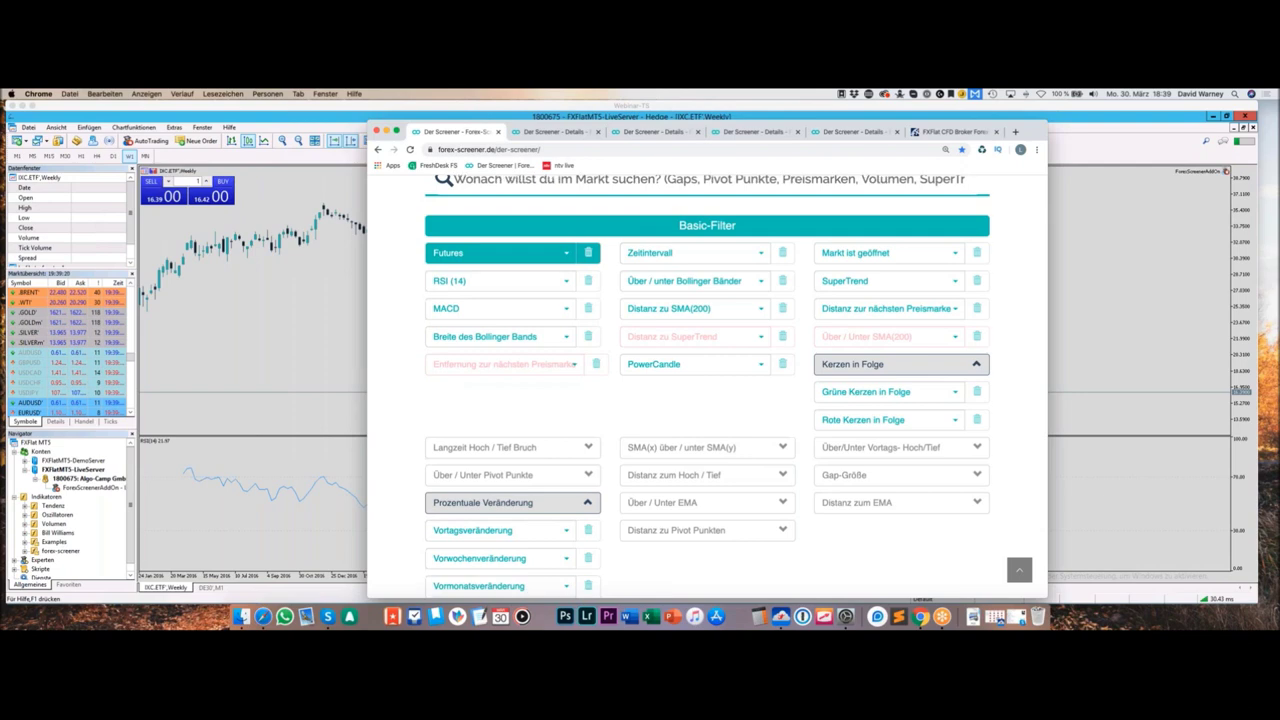
Step: Look through the list of futures results in the screener
{"action": "scroll", "coordinate": [442, 400], "scroll_direction": "down", "scroll_amount": 10}
{"action": "scroll", "coordinate": [452, 408], "scroll_direction": "down", "scroll_amount": 10}
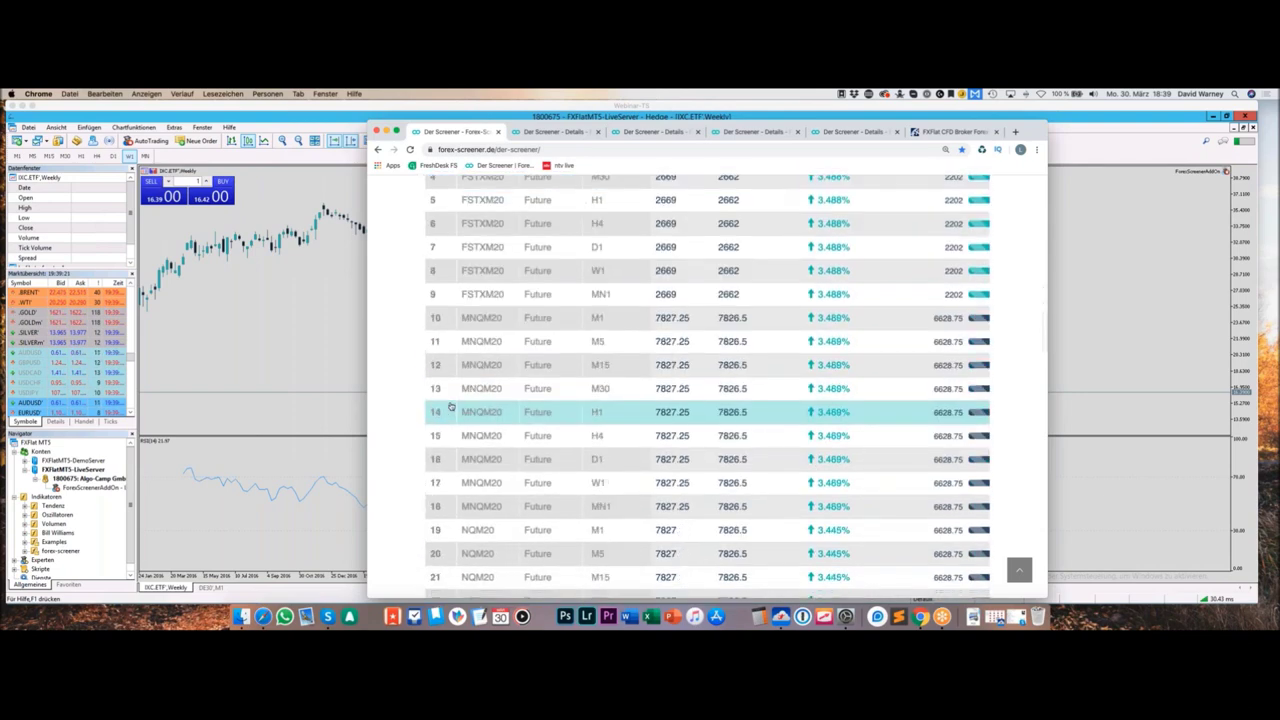
{"action": "scroll", "coordinate": [452, 408], "scroll_direction": "down", "scroll_amount": 15}
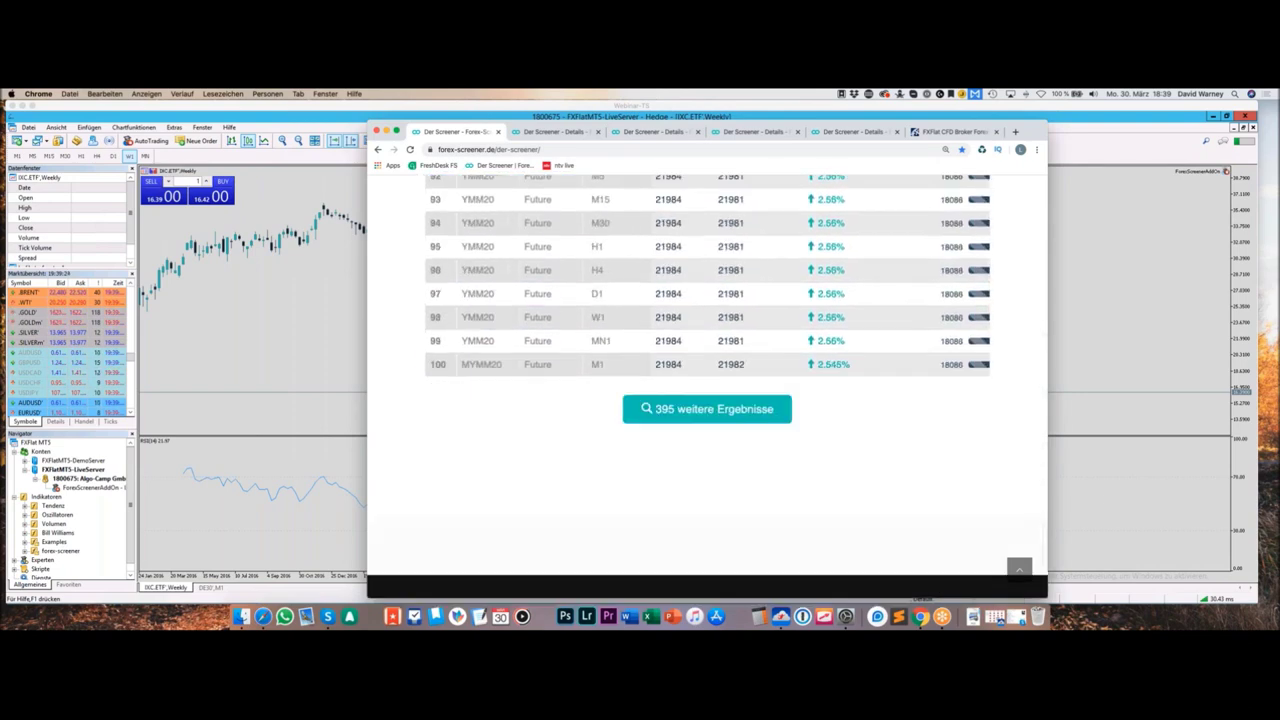
{"action": "scroll", "coordinate": [465, 404], "scroll_direction": "up", "scroll_amount": 6}
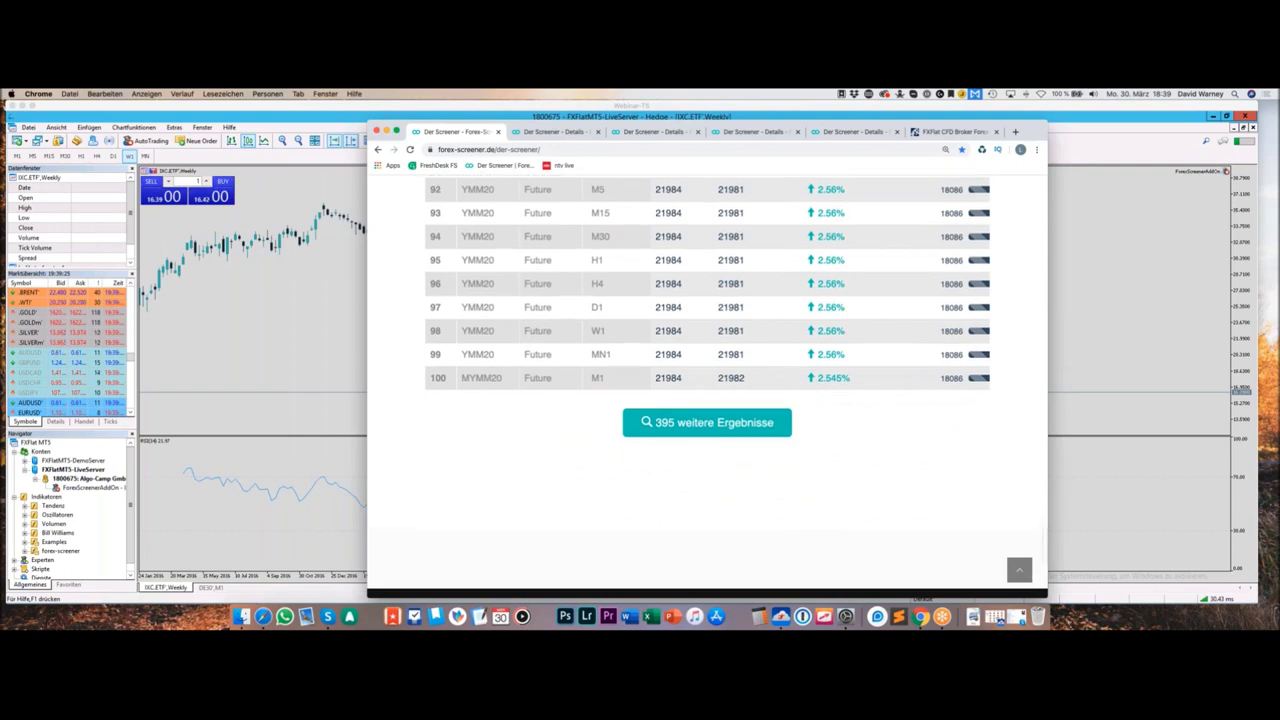
{"action": "scroll", "coordinate": [540, 383], "scroll_direction": "up", "scroll_amount": 4}
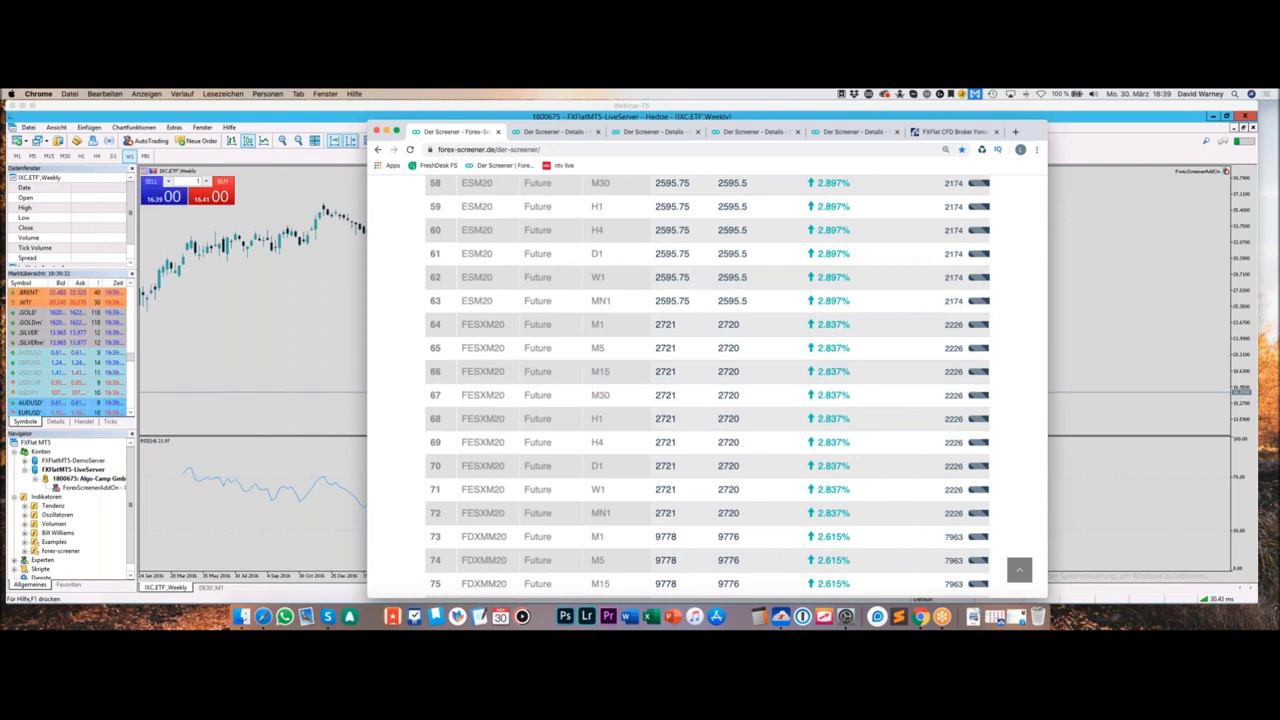
Step: Switch to MetaTrader and close the DE30 M1 chart
{"action": "key", "text": "super+Tab"}
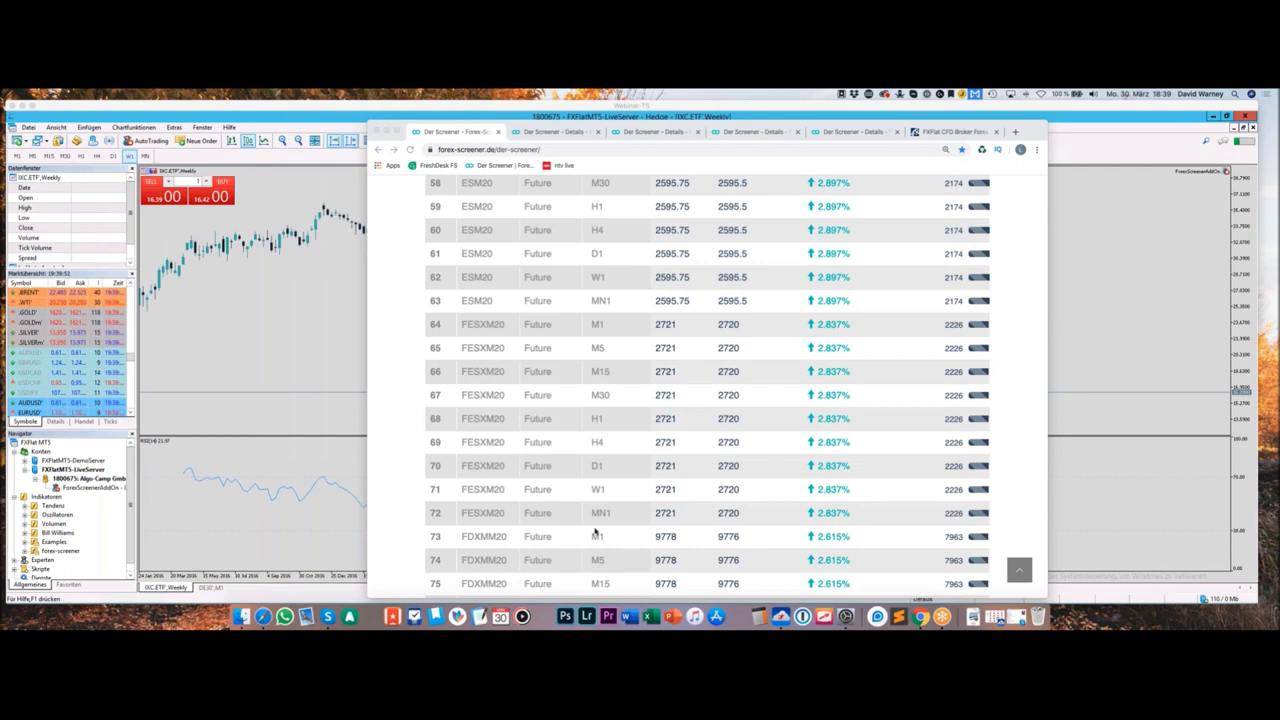
{"action": "left_click", "coordinate": [313, 107]}
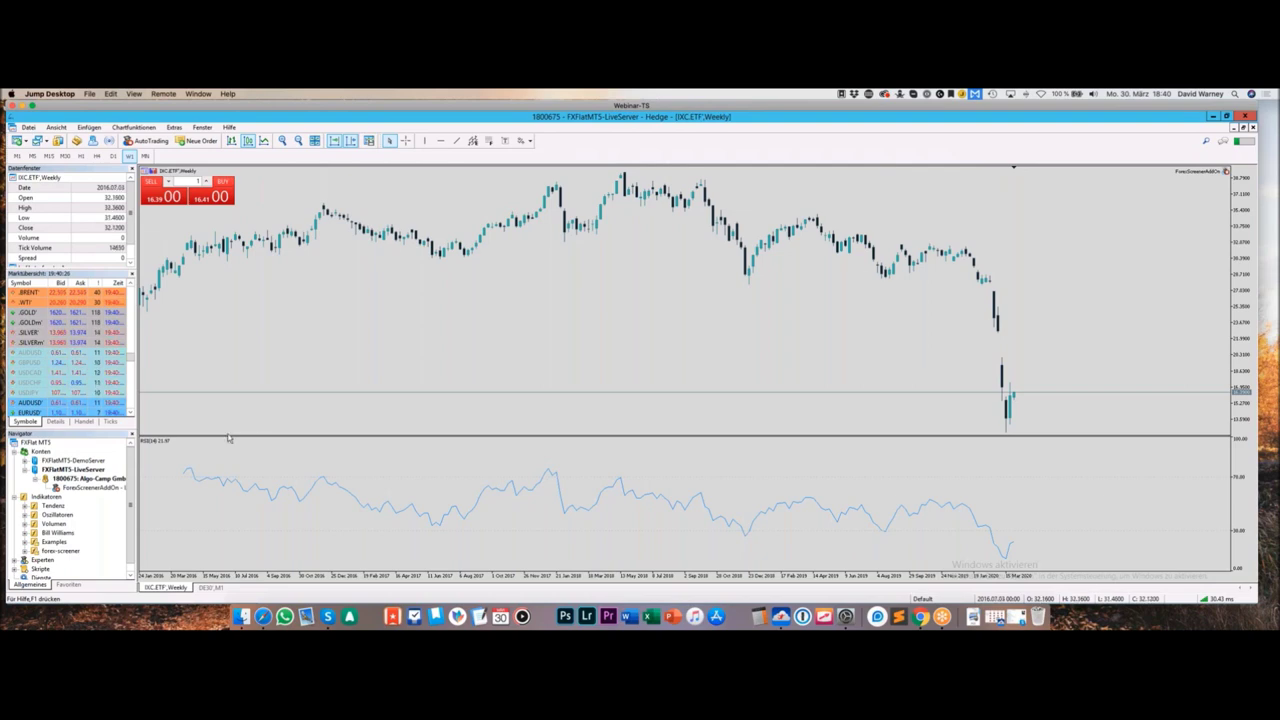
{"action": "right_click", "coordinate": [221, 588]}
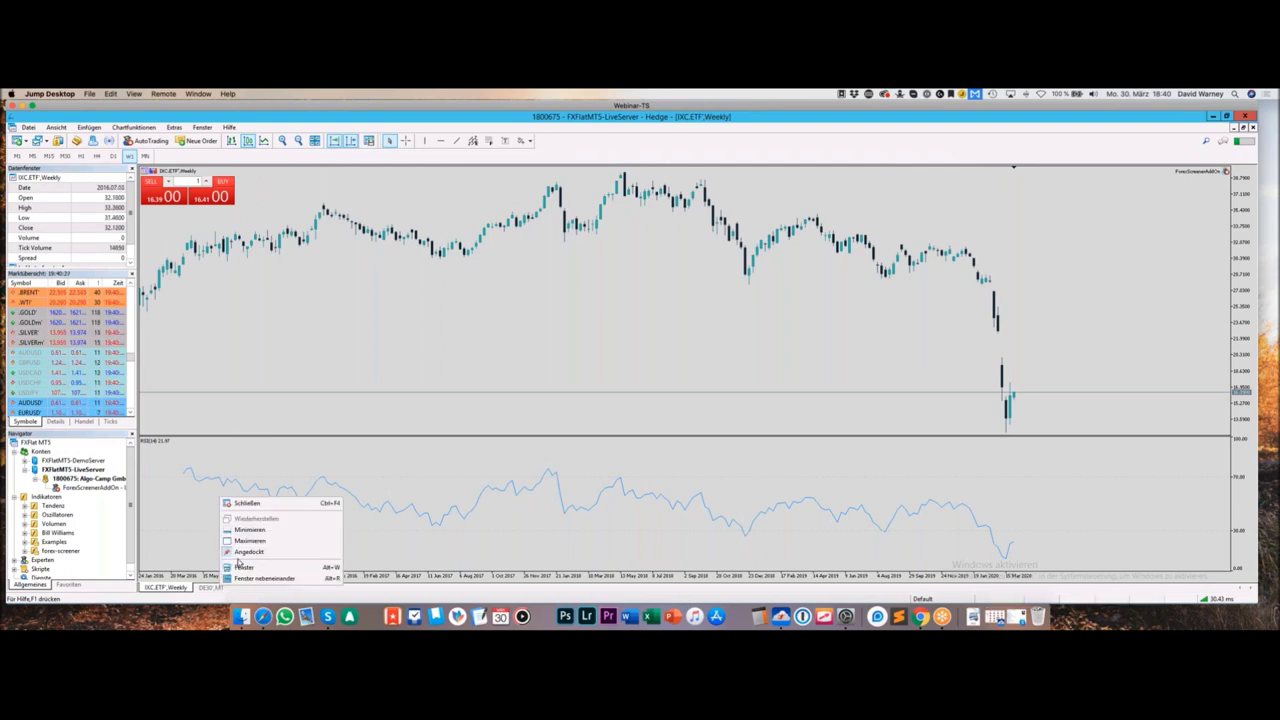
{"action": "left_click", "coordinate": [247, 505]}
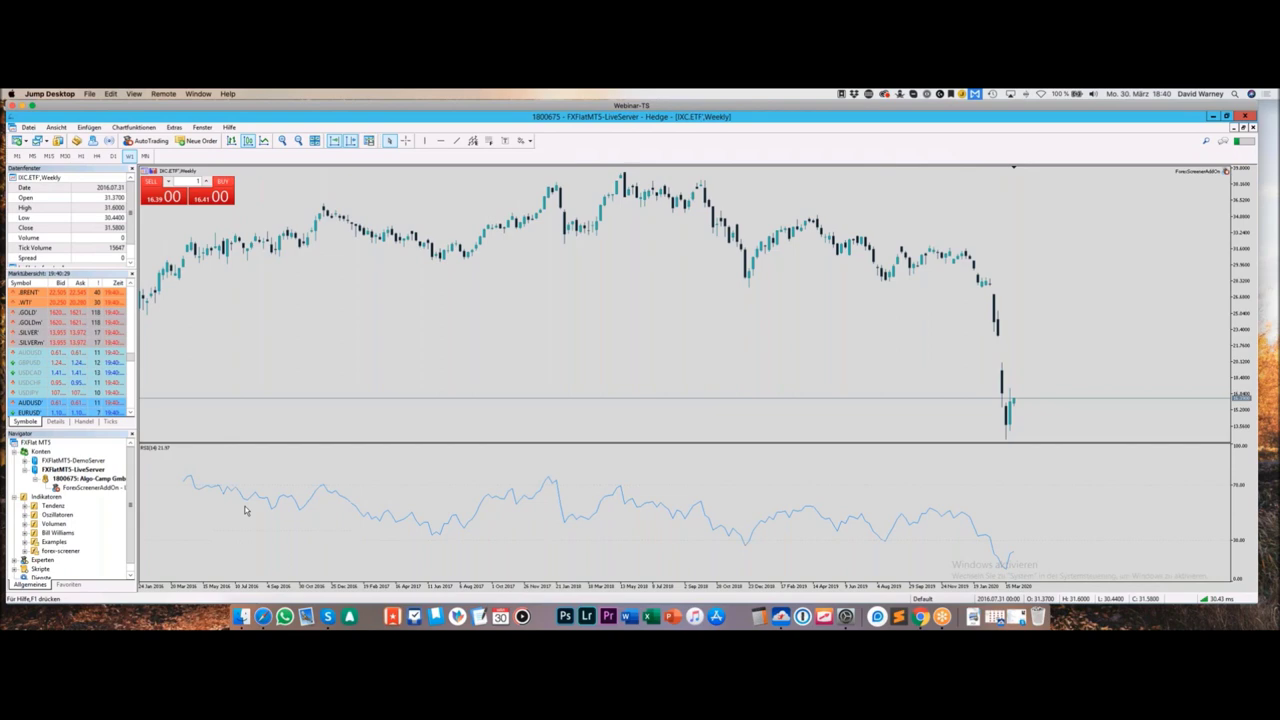
Step: Open a chart window for .GOLD from the market watch and tile it side by side with the IXC.ETF weekly chart
{"action": "right_click", "coordinate": [34, 315]}
{"action": "left_click", "coordinate": [74, 331]}
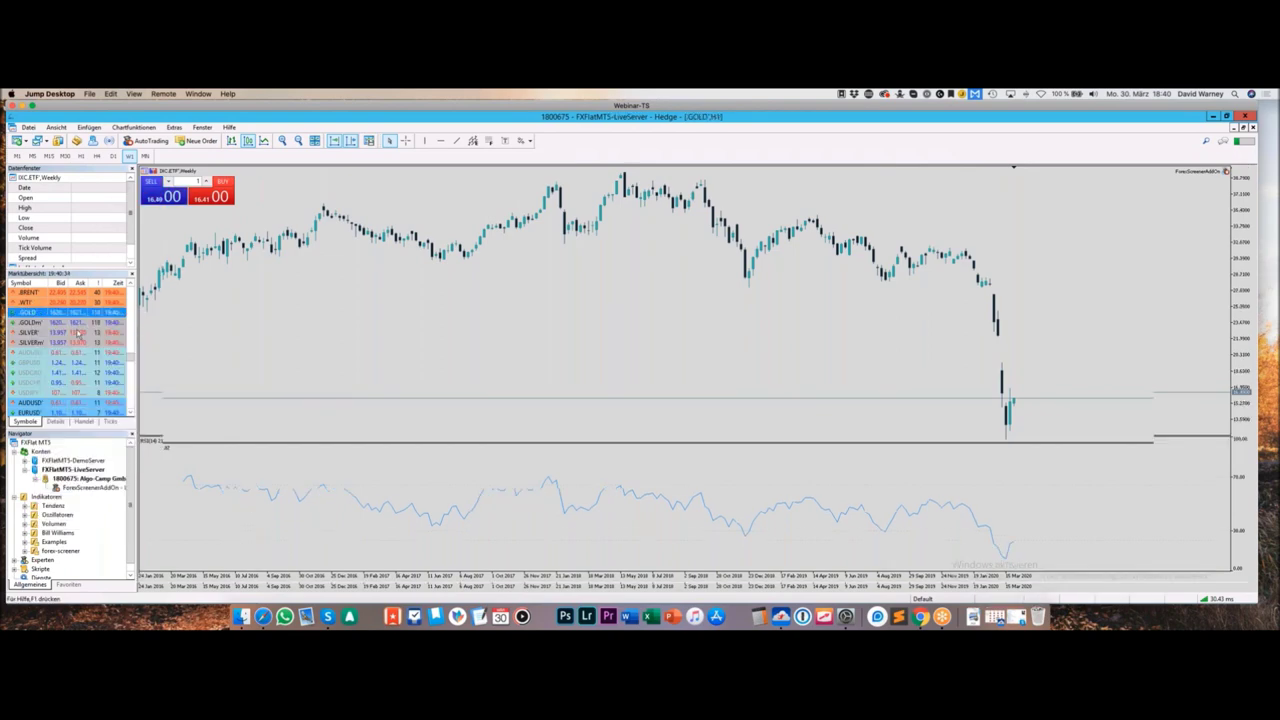
{"action": "right_click", "coordinate": [209, 589]}
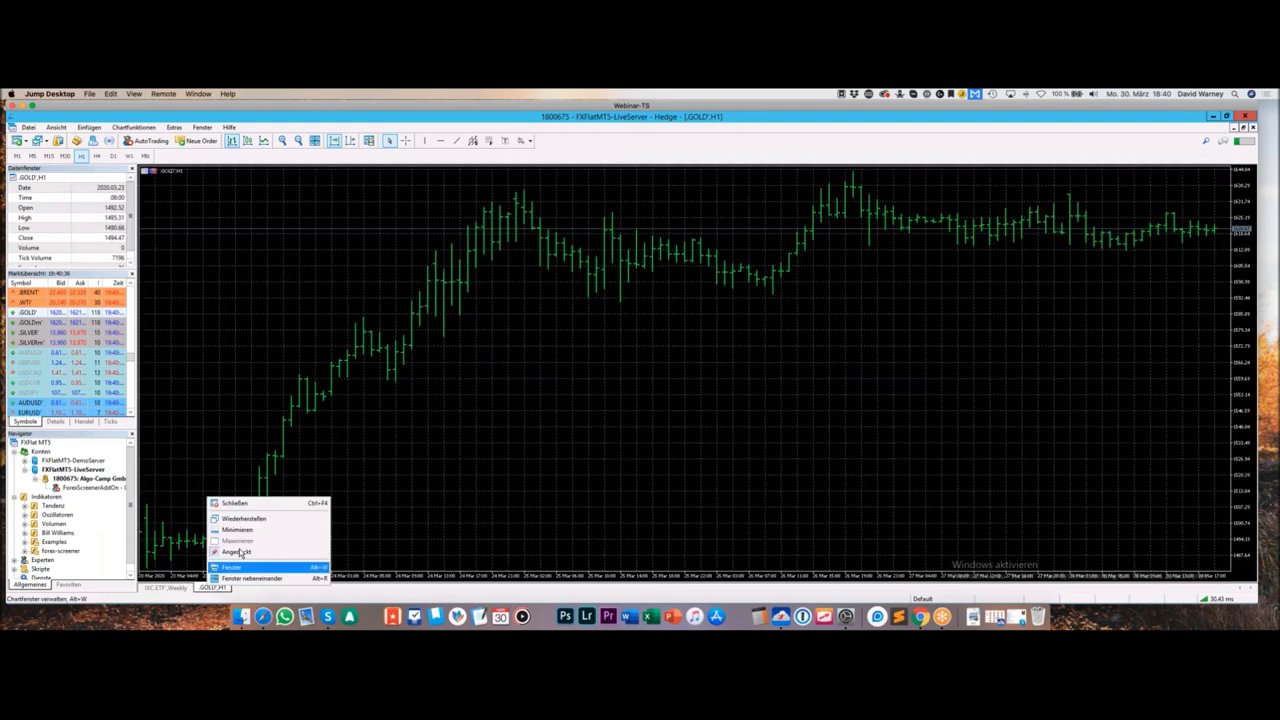
{"action": "left_click", "coordinate": [240, 580]}
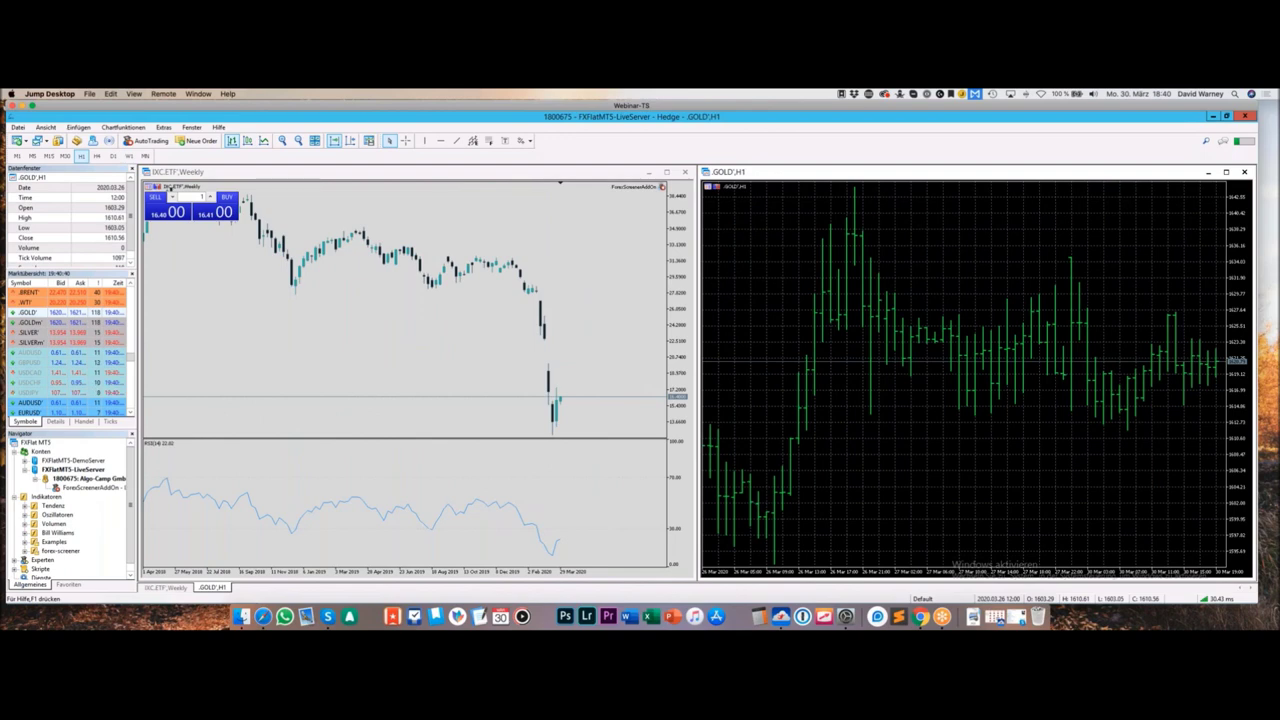
Step: Activate the IXC.ETF weekly chart and open the ESM20 MN1 result from the screener list in the browser
{"action": "left_click", "coordinate": [607, 175]}
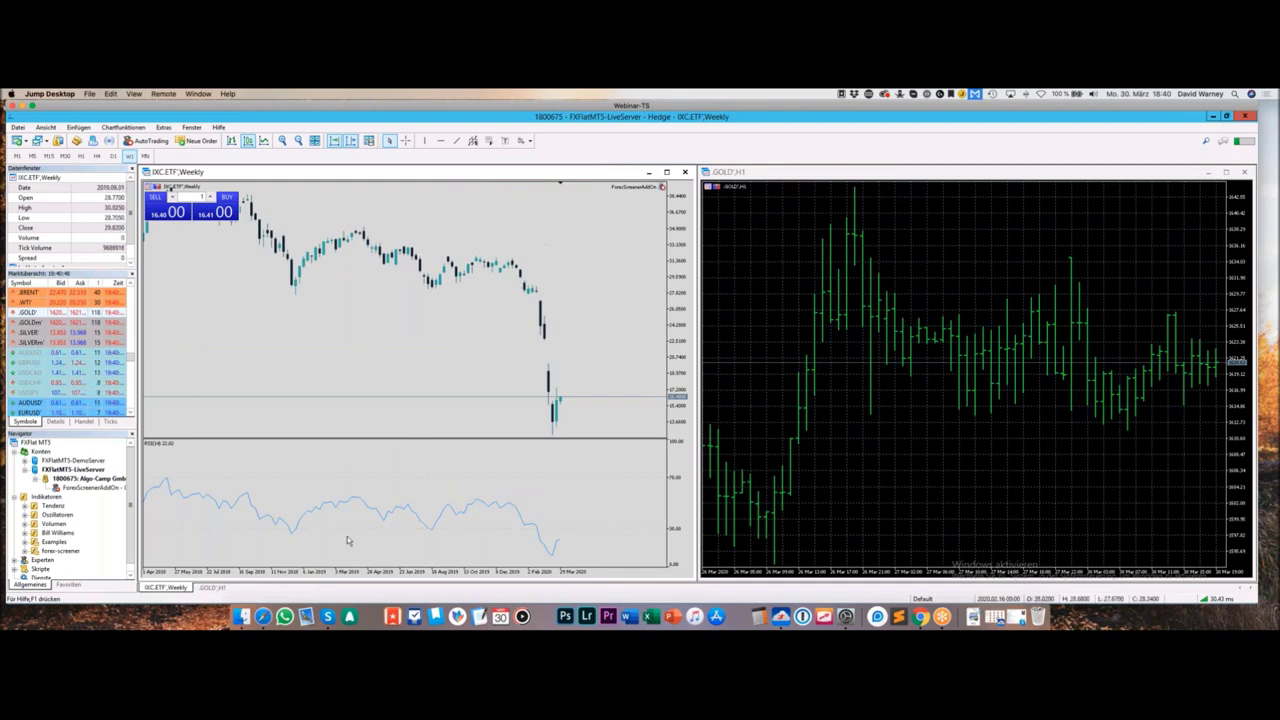
{"action": "key", "text": "super+Tab"}
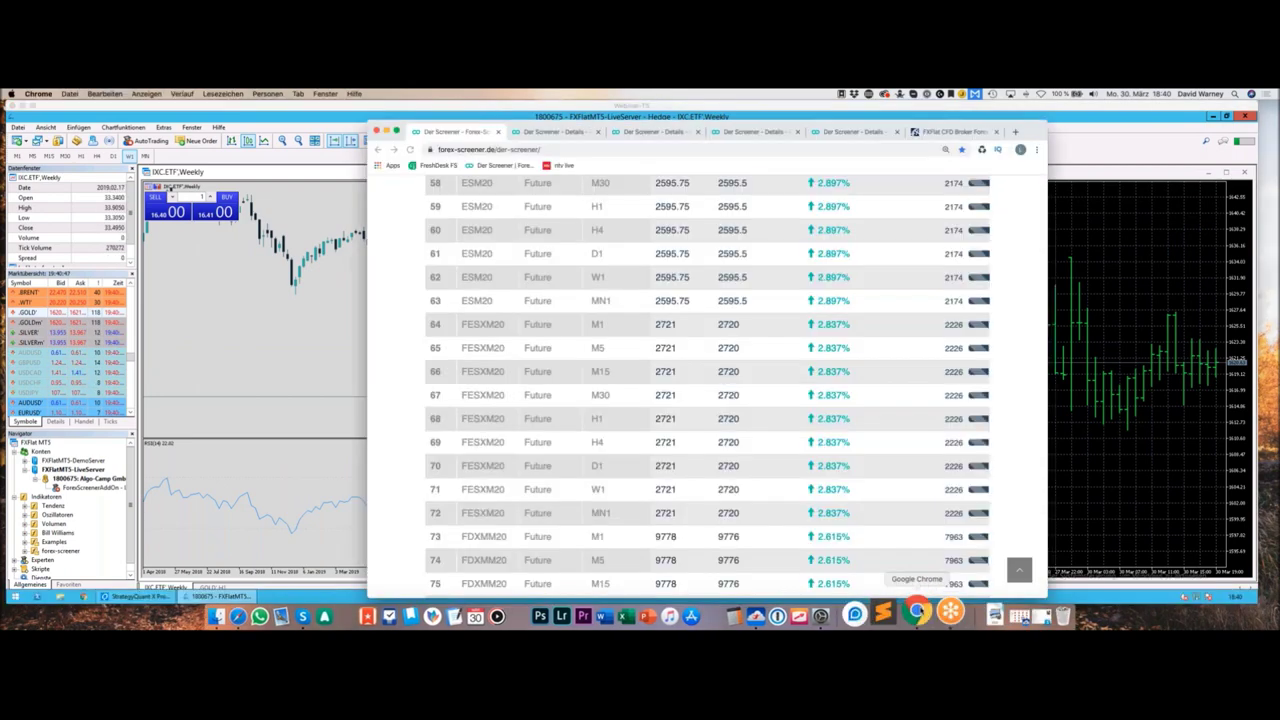
{"action": "left_click", "coordinate": [520, 300]}
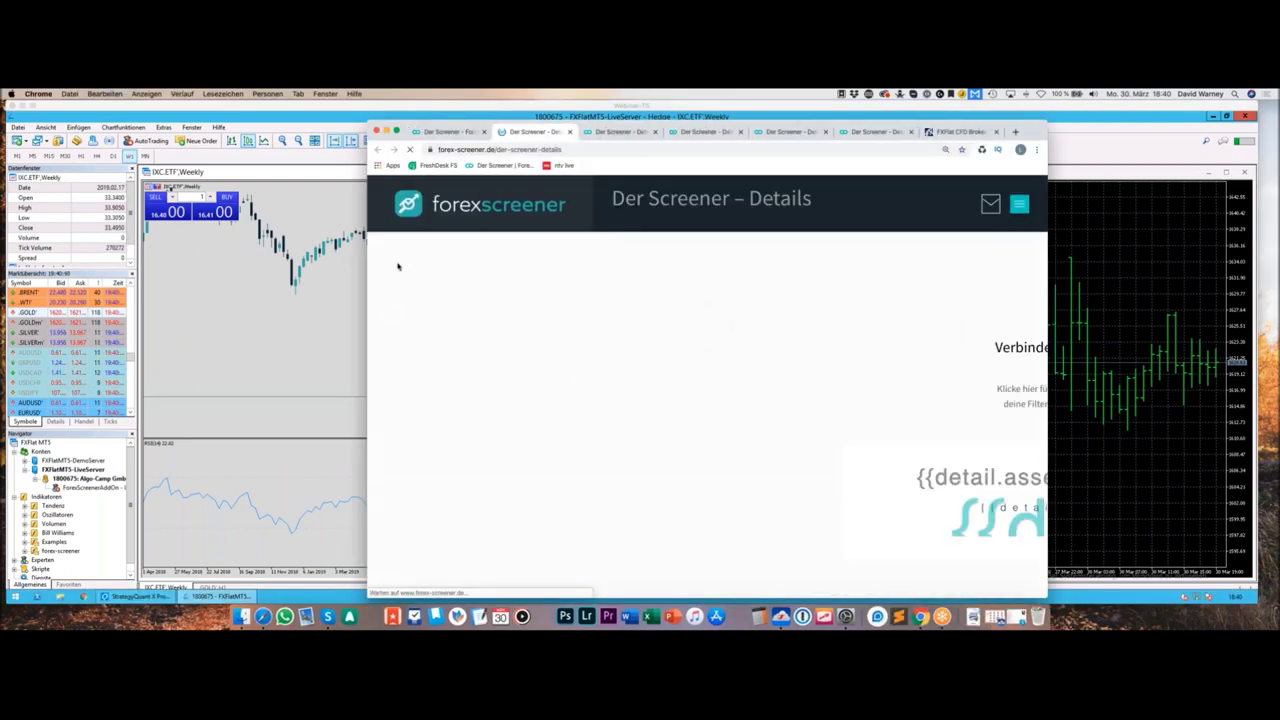
Step: Switch to MetaTrader, rescale the ESM20 monthly chart and change the neighbouring .GOLD H1 chart to ESM20
{"action": "left_click", "coordinate": [161, 113]}
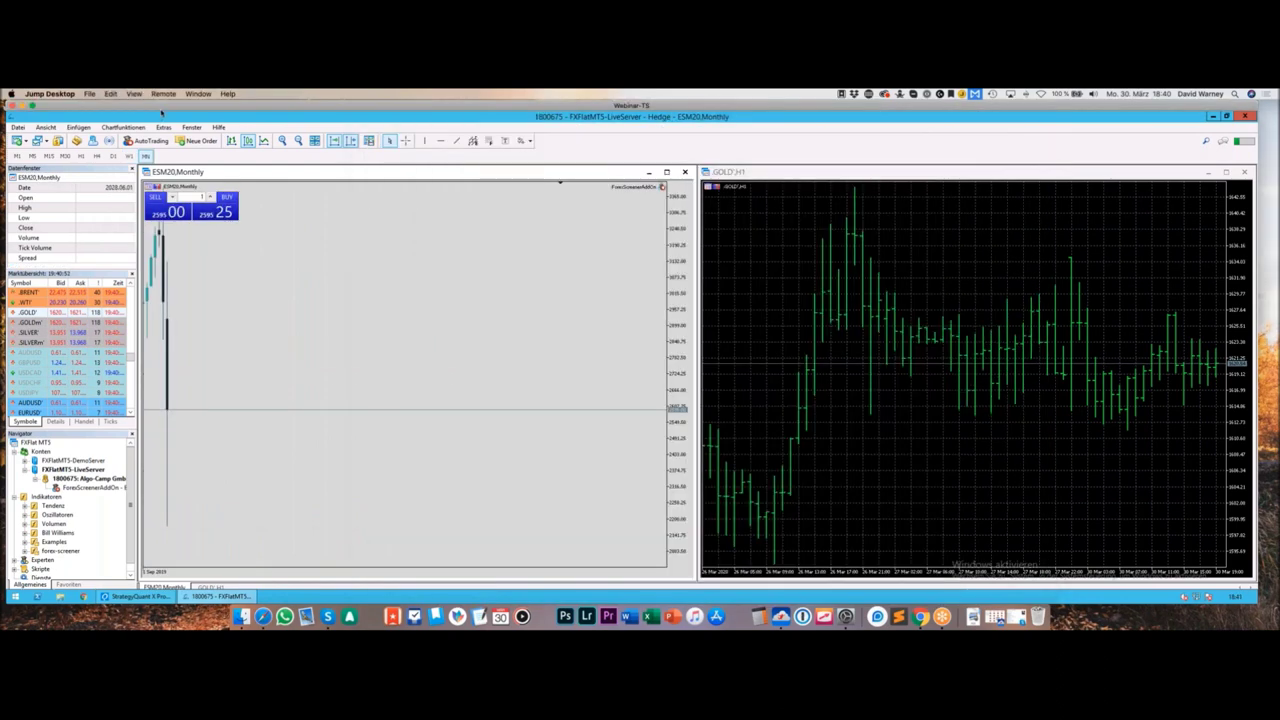
{"action": "left_click", "coordinate": [297, 141]}
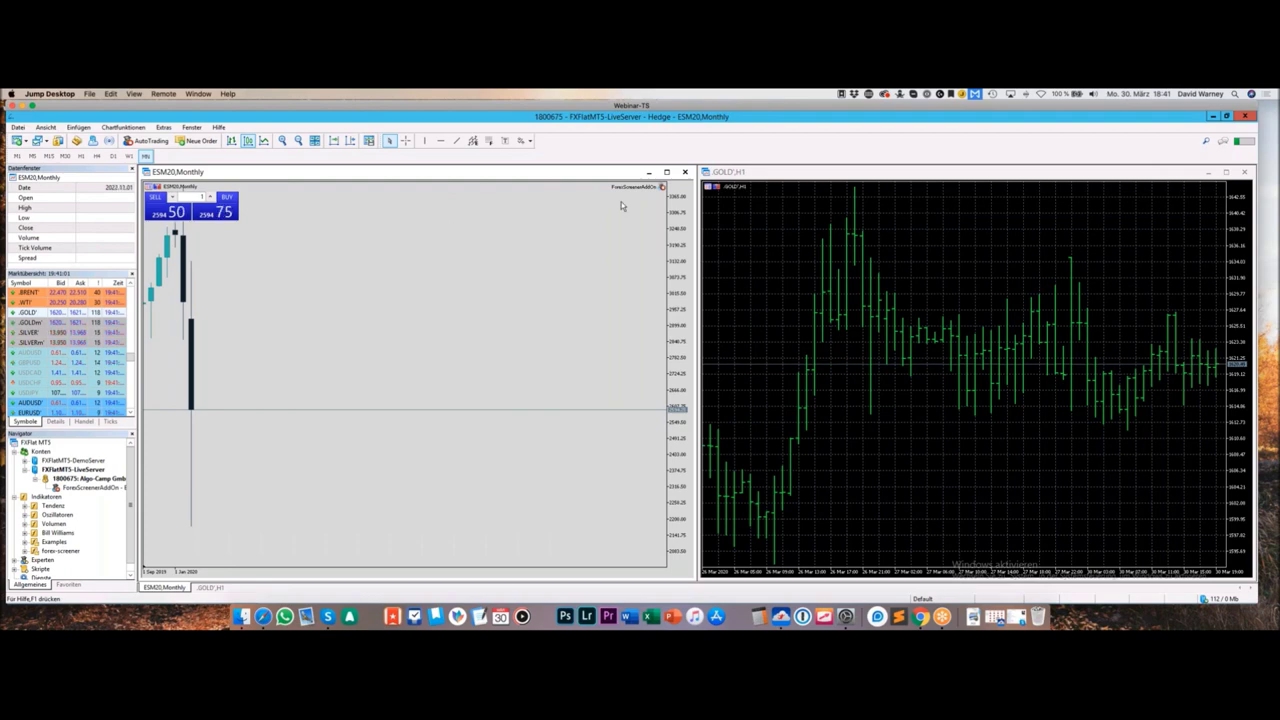
{"action": "left_click", "coordinate": [755, 207]}
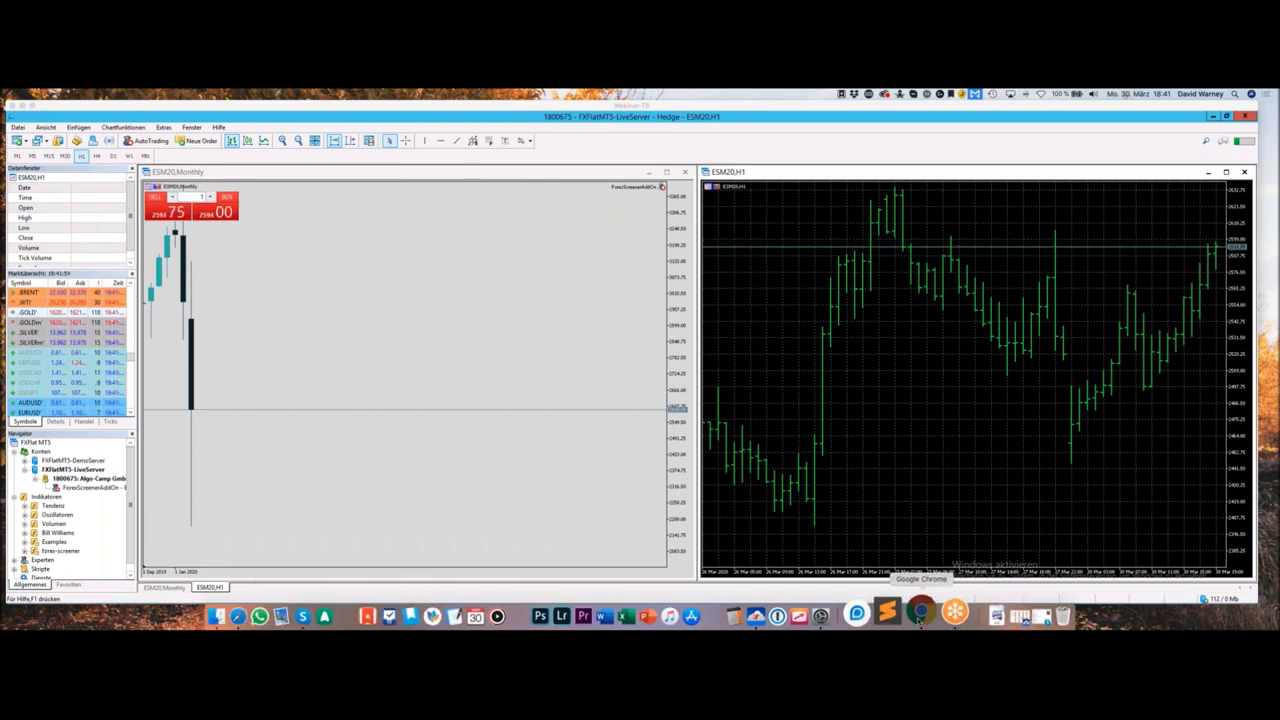
Step: Return to the browser and enlarge its window so the full width of the ESM20 details page fits
{"action": "left_click", "coordinate": [921, 613]}
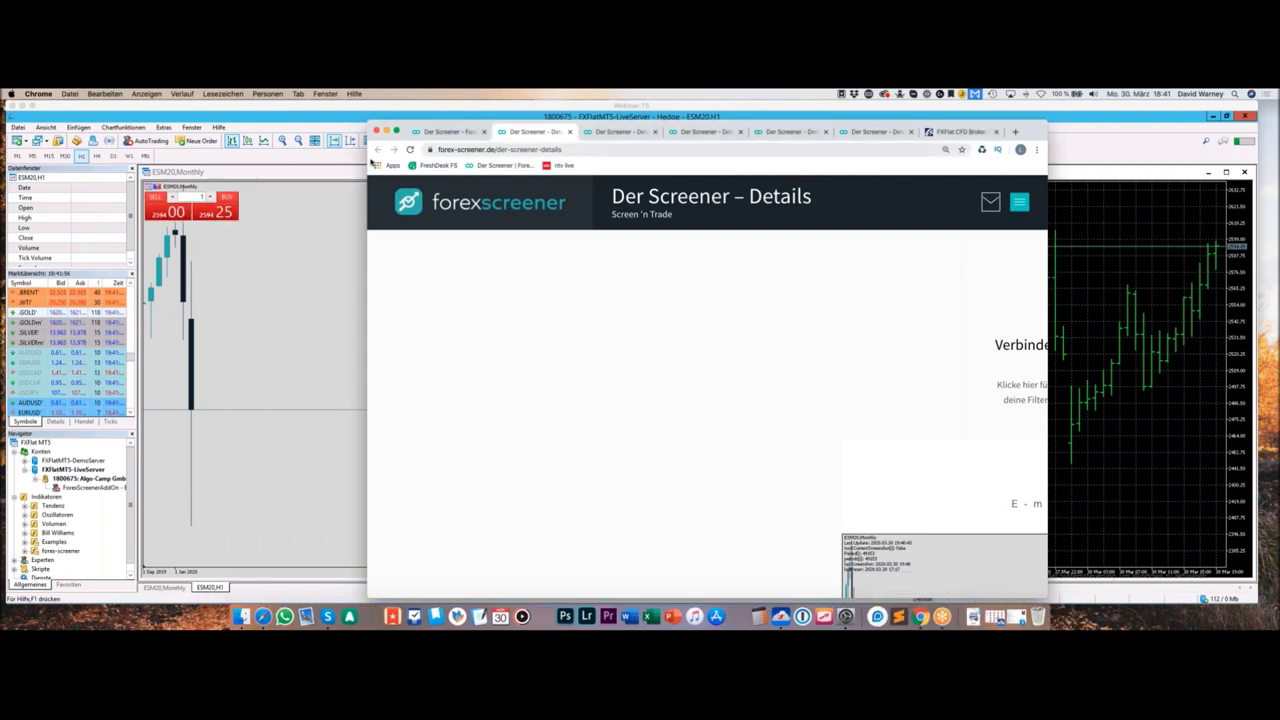
{"action": "left_click_drag", "start_coordinate": [368, 148], "coordinate": [117, 148]}
{"action": "left_click_drag", "start_coordinate": [1048, 130], "coordinate": [1207, 128]}
{"action": "left_click_drag", "start_coordinate": [387, 130], "coordinate": [442, 121]}
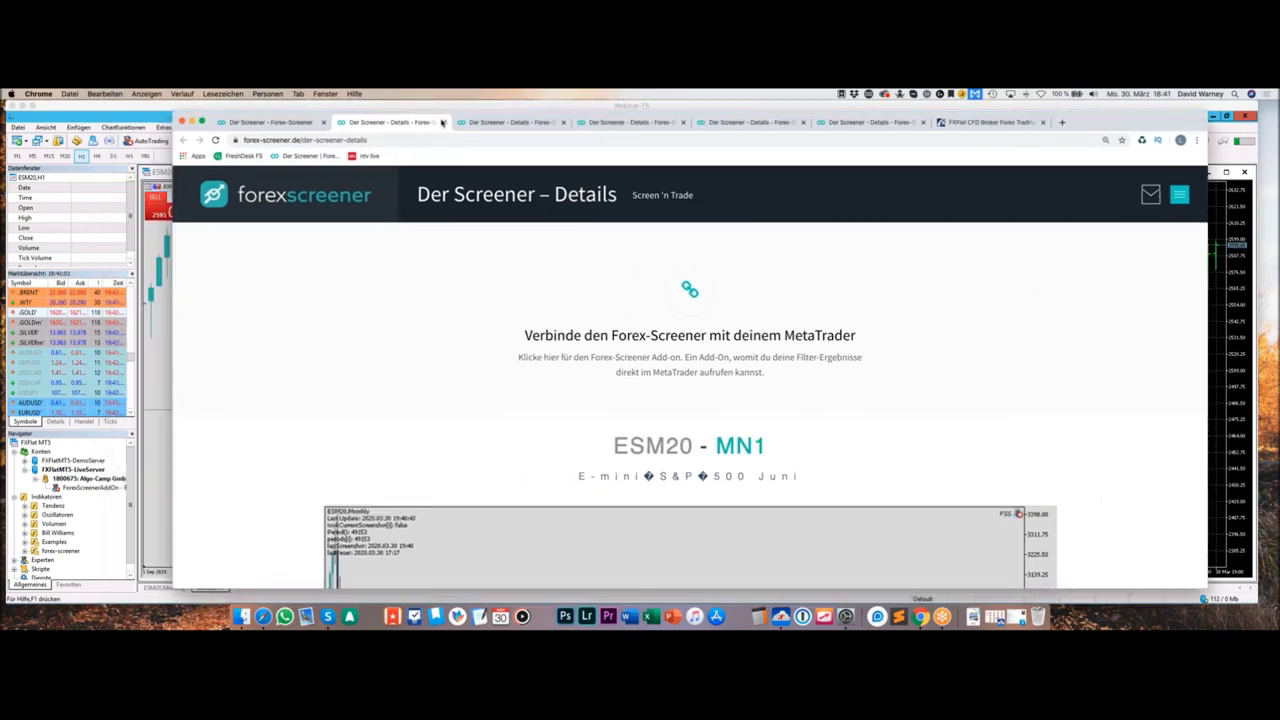
Step: Close all open Der Screener details tabs, keeping the main screener page and the FXFlat tab
{"action": "left_click", "coordinate": [442, 121]}
{"action": "left_click", "coordinate": [442, 121]}
{"action": "left_click", "coordinate": [442, 121]}
{"action": "left_click", "coordinate": [442, 121]}
{"action": "left_click", "coordinate": [442, 121]}
{"action": "left_click", "coordinate": [330, 285]}
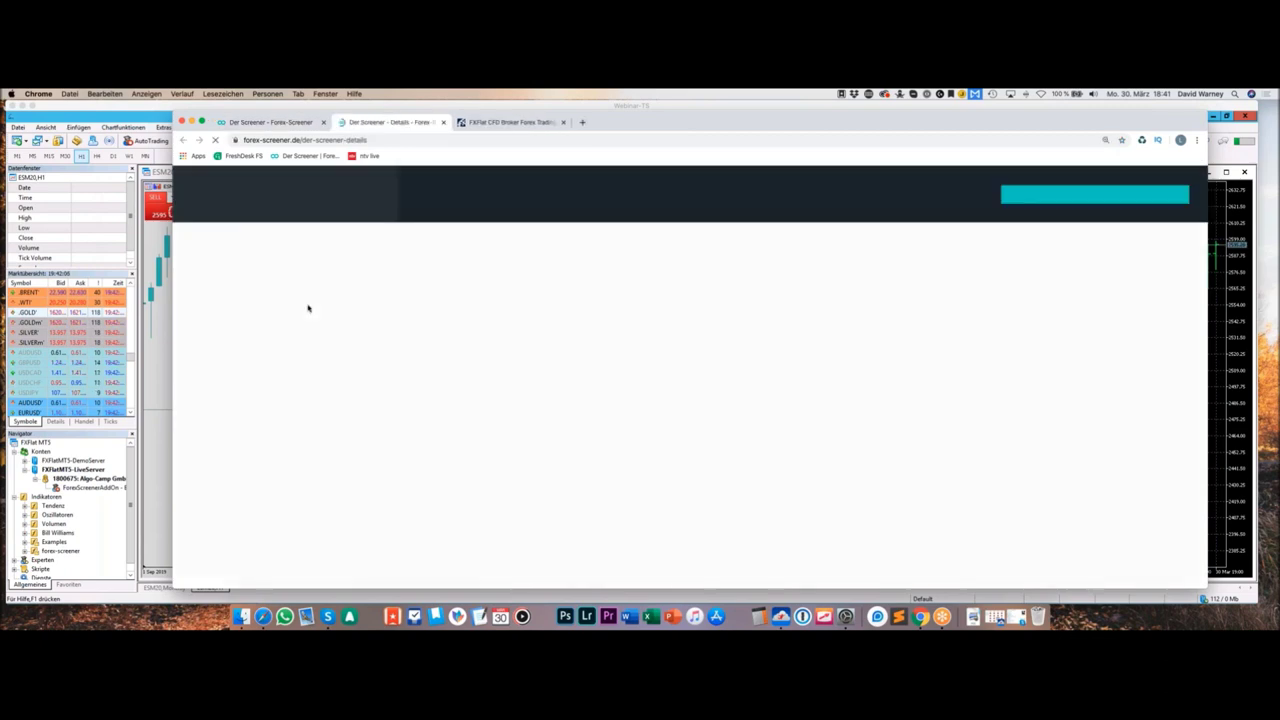
{"action": "left_click", "coordinate": [442, 121]}
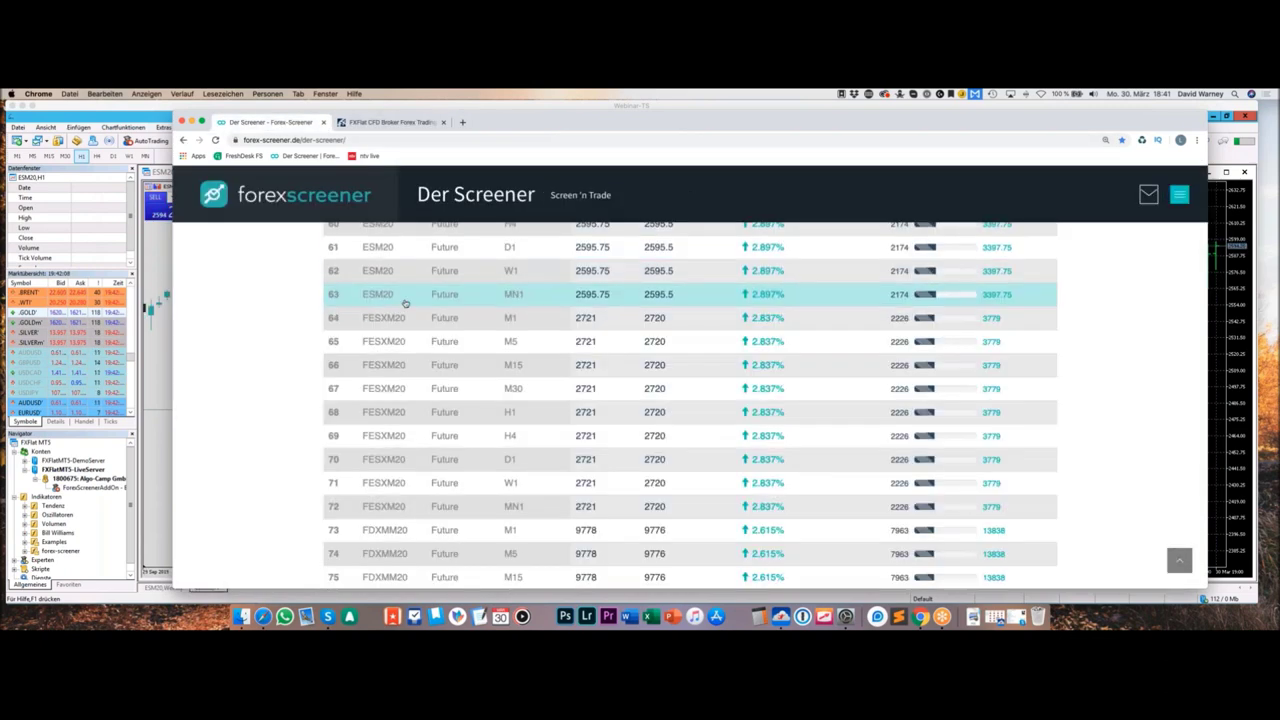
Step: Search the screener's filters for "sma", "rsi" and "gap" one after another
{"action": "scroll", "coordinate": [405, 302], "scroll_direction": "down", "scroll_amount": 10}
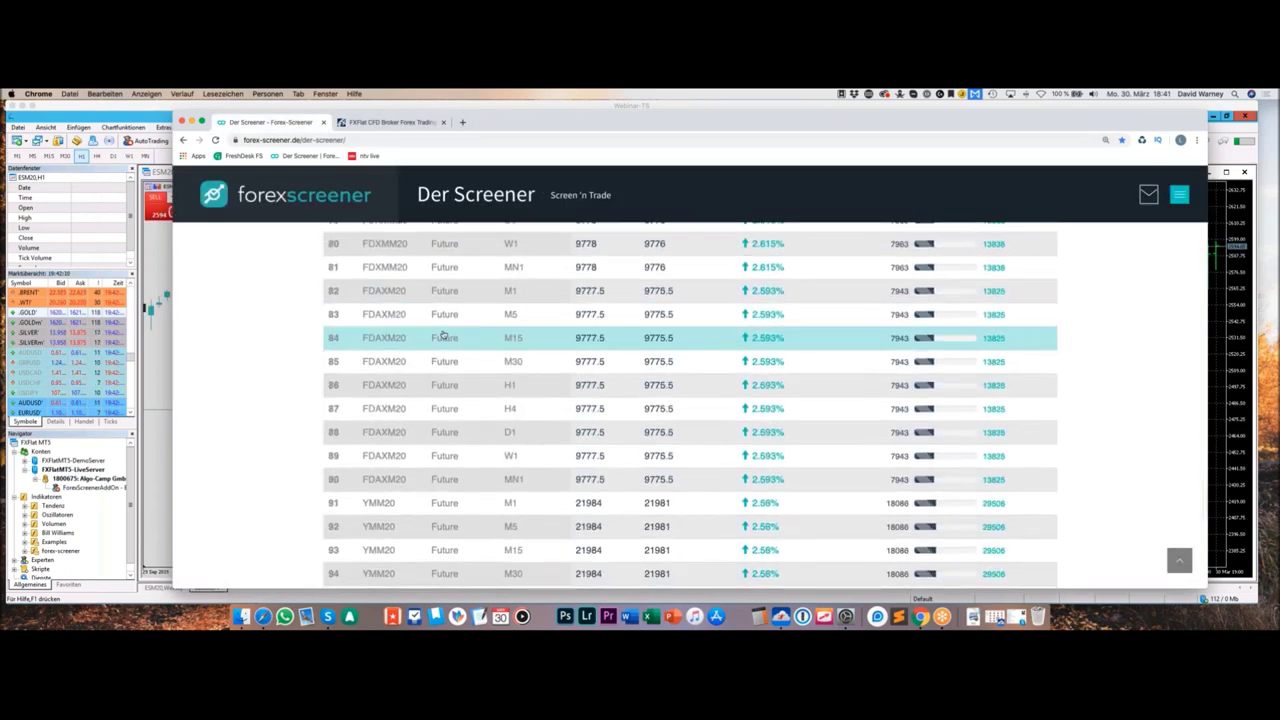
{"action": "scroll", "coordinate": [354, 344], "scroll_direction": "up", "scroll_amount": 20}
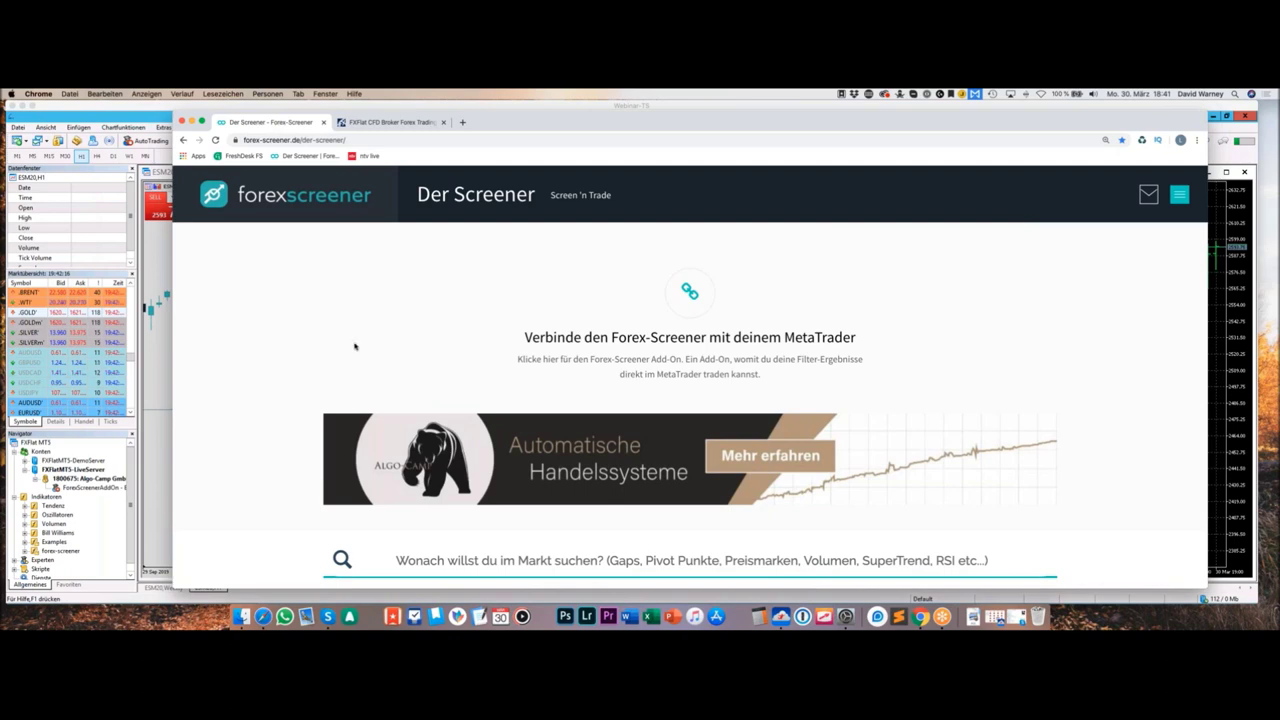
{"action": "scroll", "coordinate": [347, 353], "scroll_direction": "down", "scroll_amount": 5}
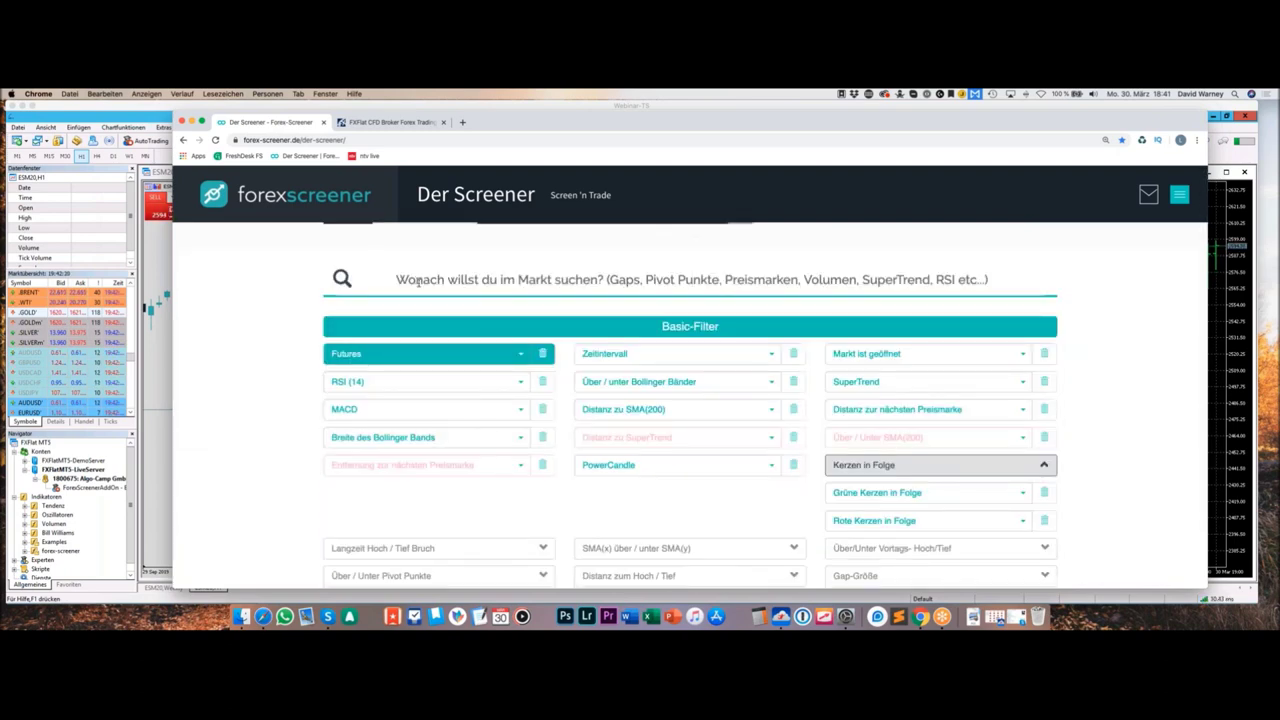
{"action": "scroll", "coordinate": [430, 365], "scroll_direction": "down", "scroll_amount": 5}
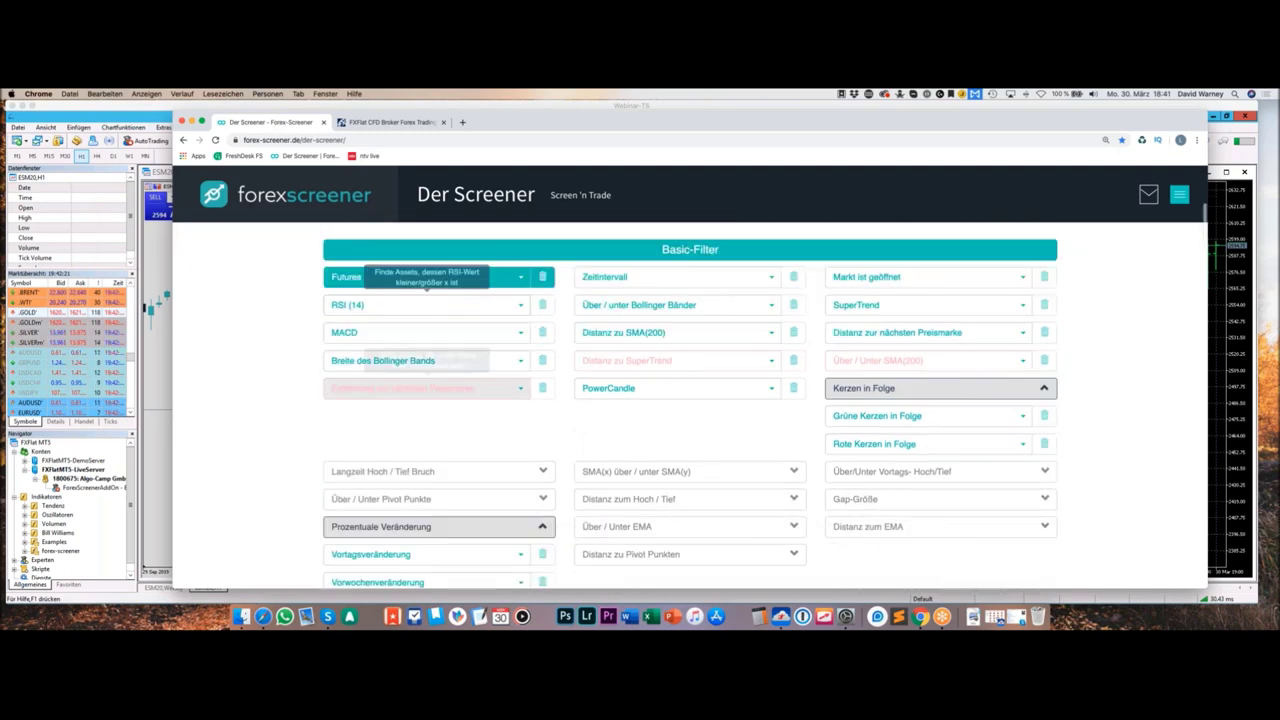
{"action": "scroll", "coordinate": [690, 424], "scroll_direction": "down", "scroll_amount": 2}
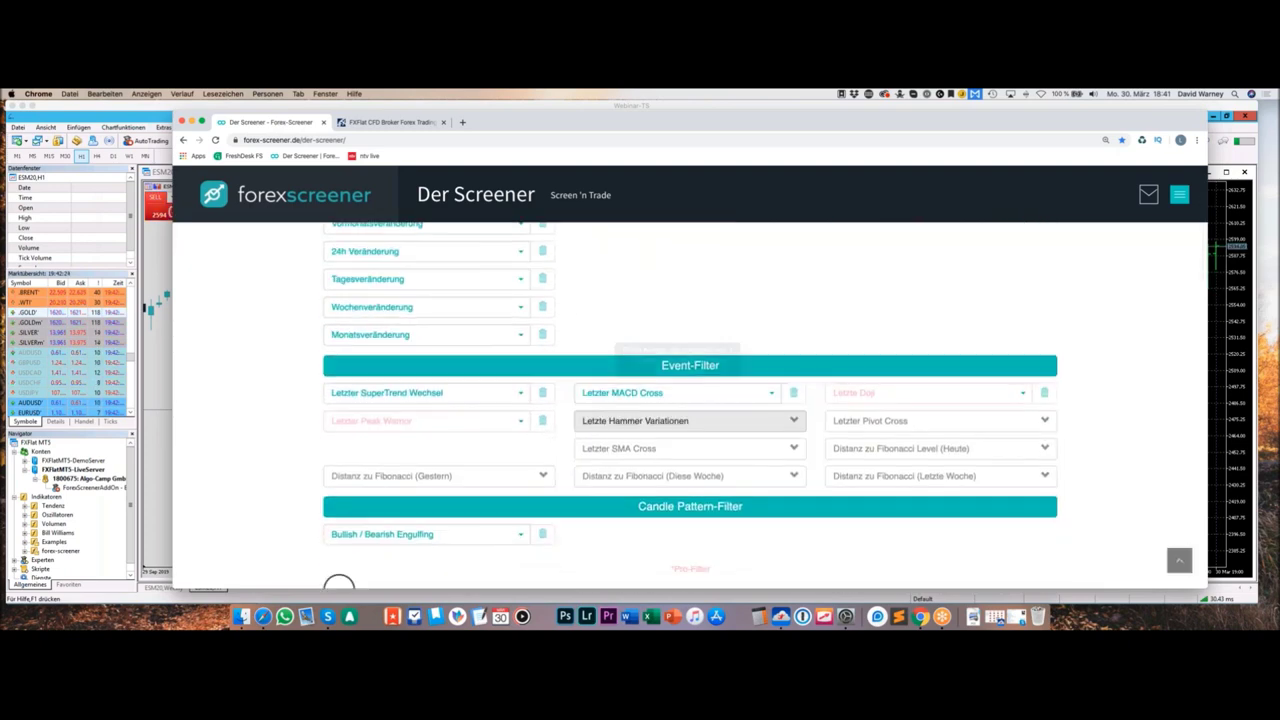
{"action": "scroll", "coordinate": [337, 588], "scroll_direction": "up", "scroll_amount": 10}
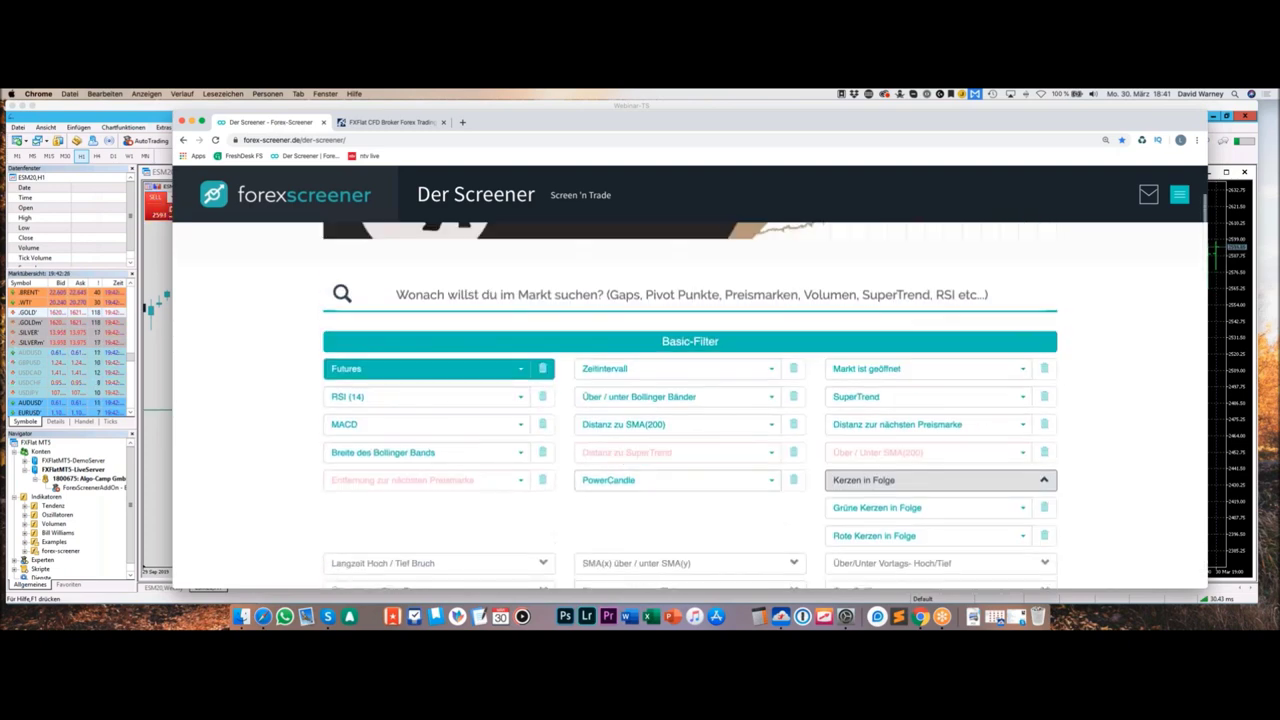
{"action": "left_click", "coordinate": [616, 296]}
{"action": "type", "text": "sma"}
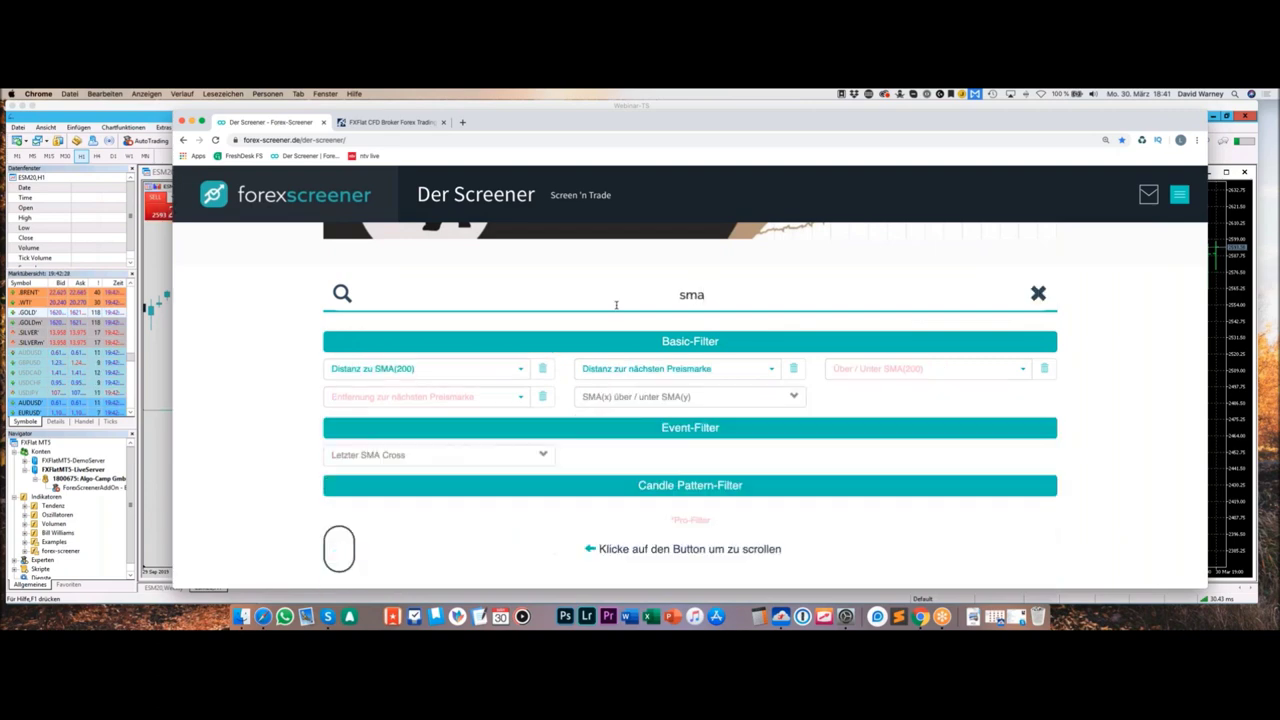
{"action": "key", "text": "super+a"}
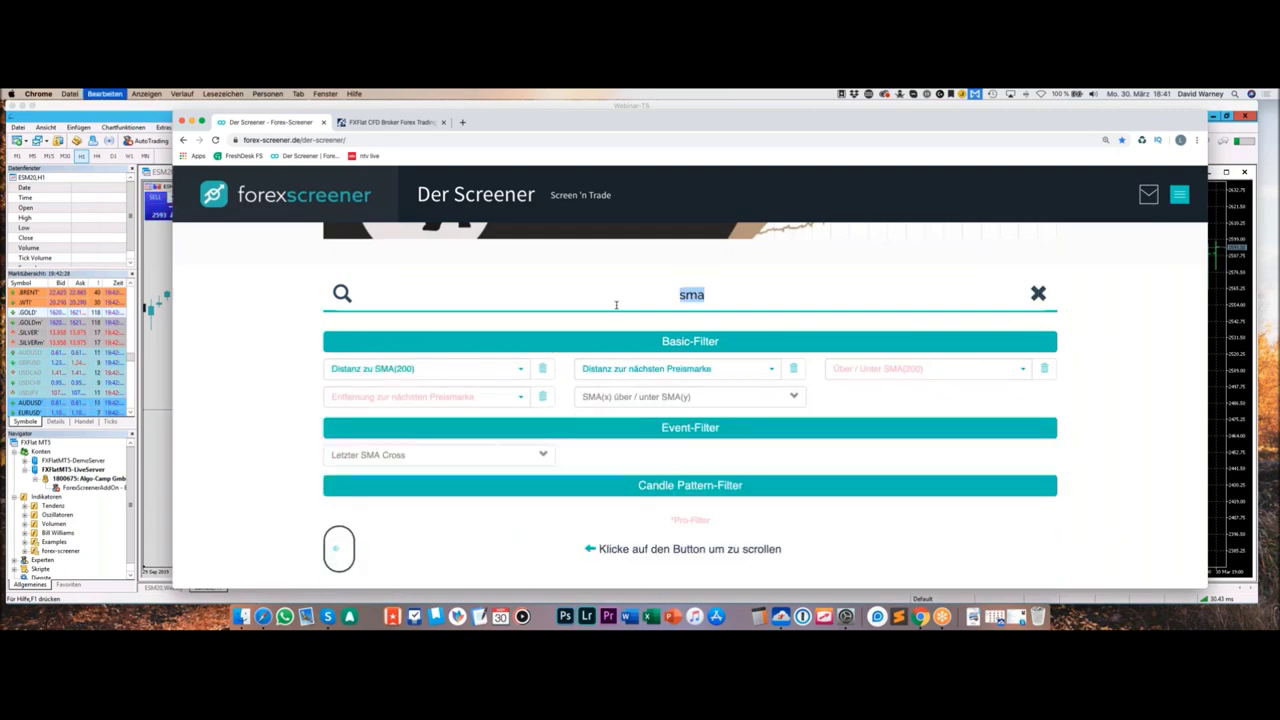
{"action": "type", "text": "rsi"}
{"action": "key", "text": "super+a"}
{"action": "type", "text": "gap"}
Step: Replace the filter search term with "orkan", and clear the search to restore the full filter list
{"action": "key", "text": "BackSpace"}
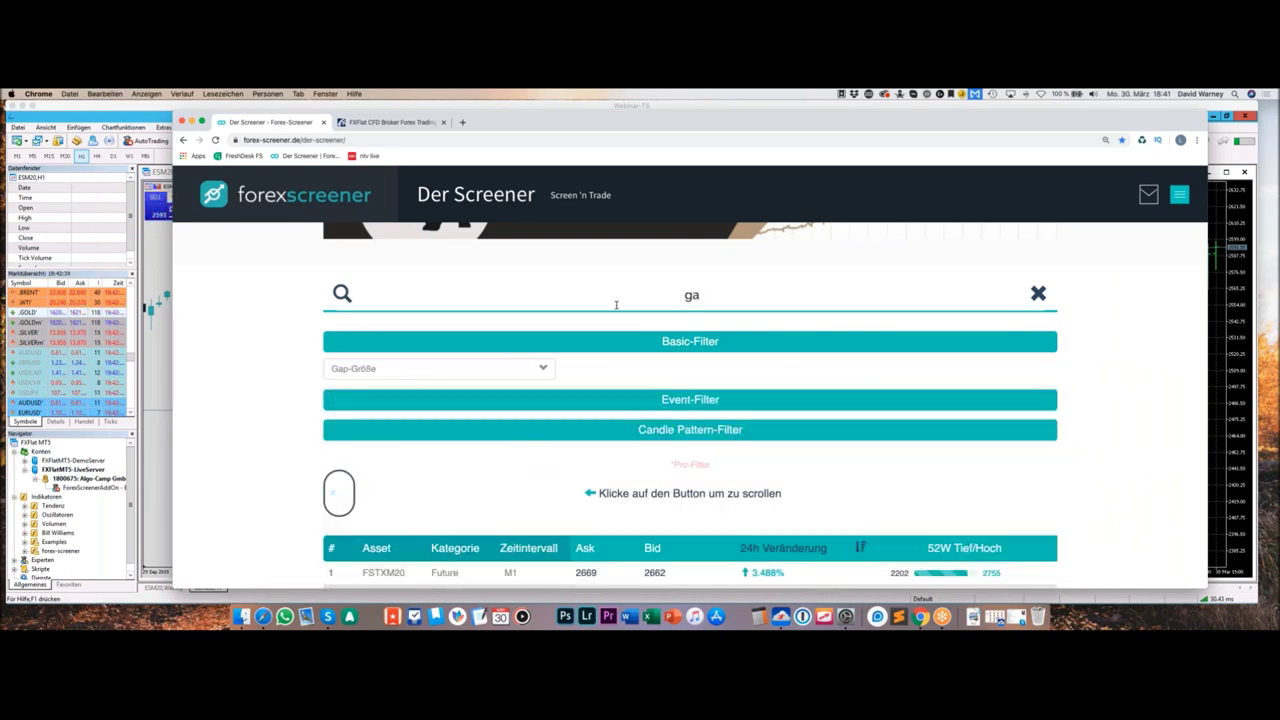
{"action": "key", "text": "BackSpace"}
{"action": "key", "text": "BackSpace"}
{"action": "type", "text": "orka"}
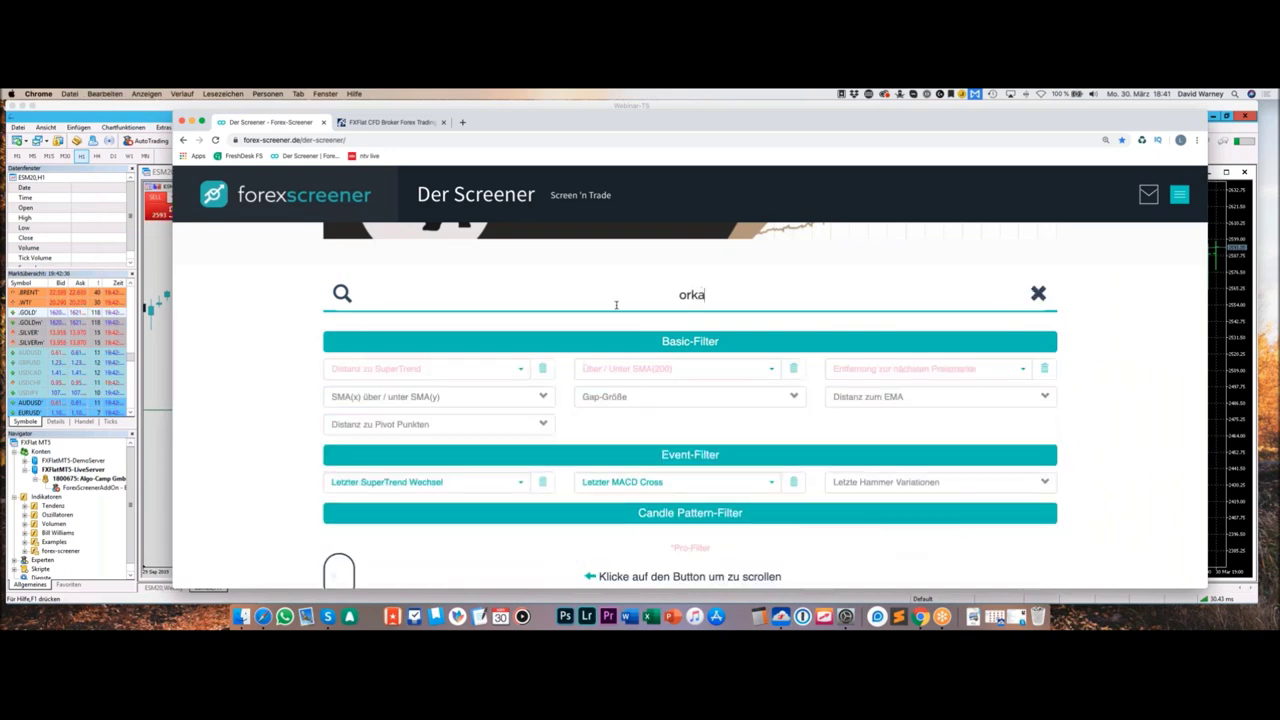
{"action": "type", "text": "n"}
{"action": "key", "text": "BackSpace"}
{"action": "key", "text": "BackSpace"}
{"action": "key", "text": "BackSpace"}
{"action": "key", "text": "BackSpace"}
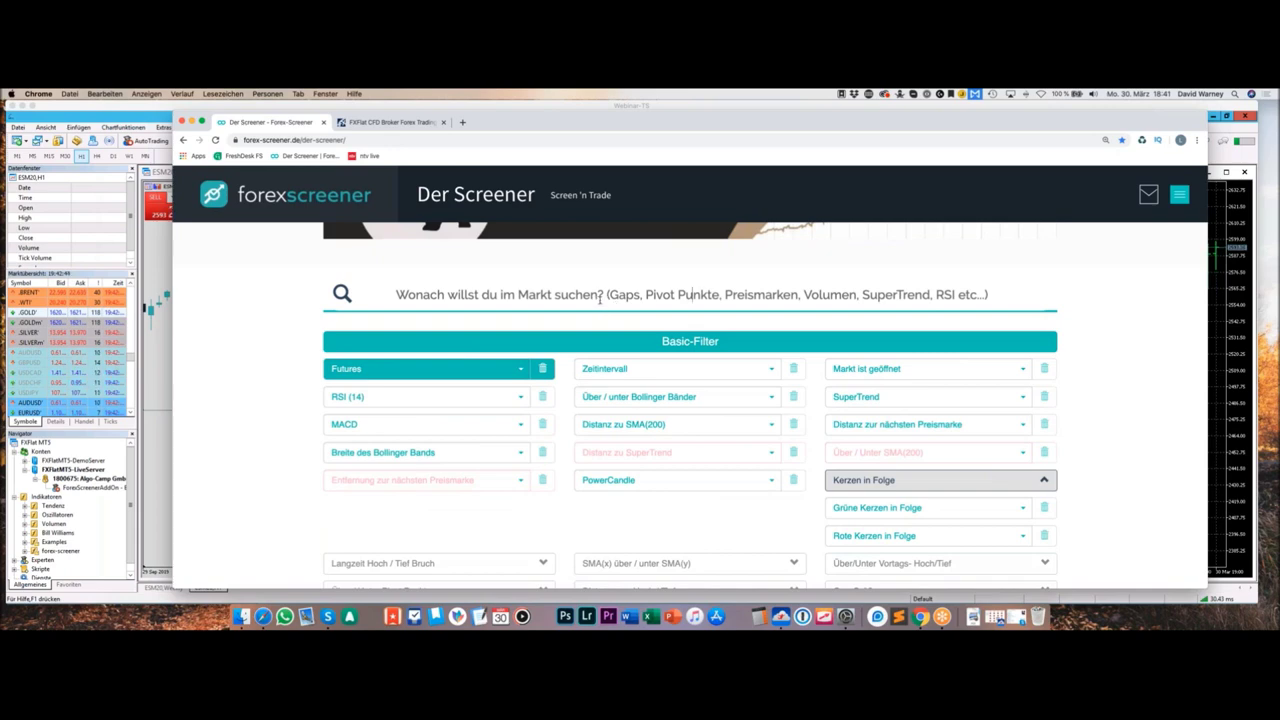
Step: Remove the Futures category filter and set the green candles filter to "6 Grüne Kerzen in Folge"
{"action": "scroll", "coordinate": [598, 300], "scroll_direction": "down", "scroll_amount": 2}
{"action": "scroll", "coordinate": [606, 346], "scroll_direction": "down", "scroll_amount": 2}
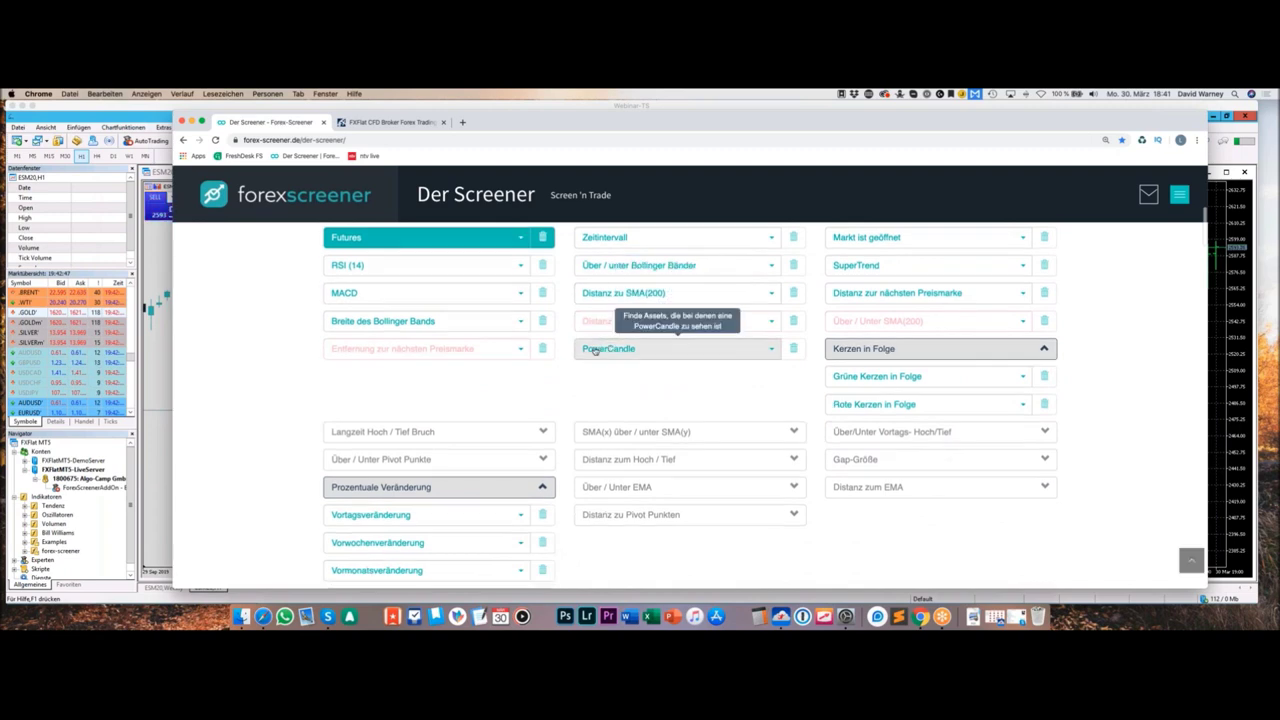
{"action": "scroll", "coordinate": [557, 371], "scroll_direction": "down", "scroll_amount": 10}
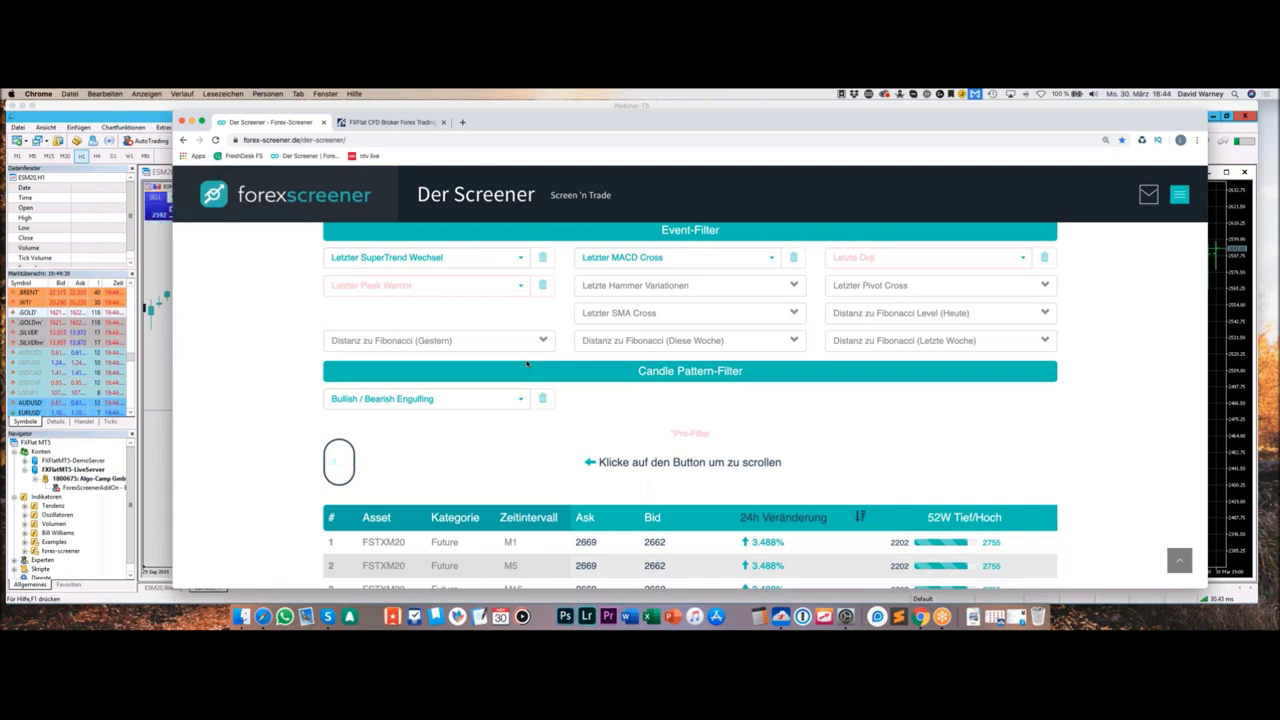
{"action": "scroll", "coordinate": [557, 348], "scroll_direction": "up", "scroll_amount": 6}
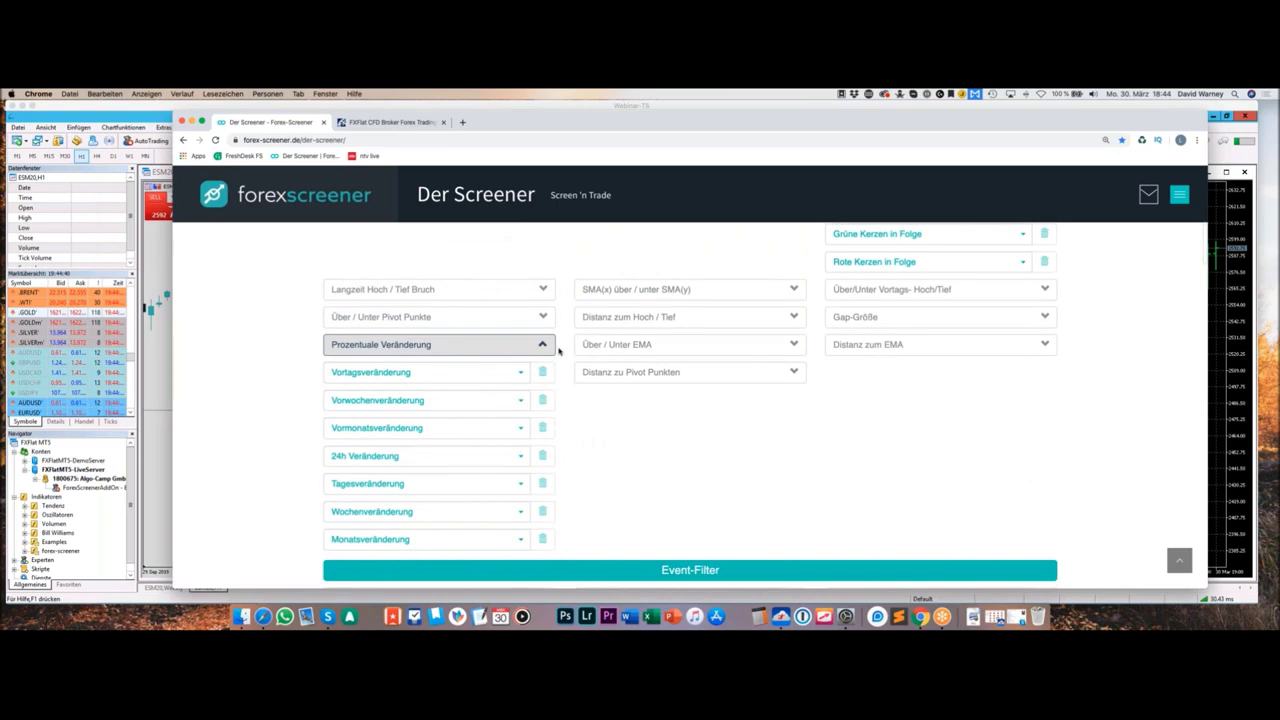
{"action": "scroll", "coordinate": [565, 362], "scroll_direction": "up", "scroll_amount": 3}
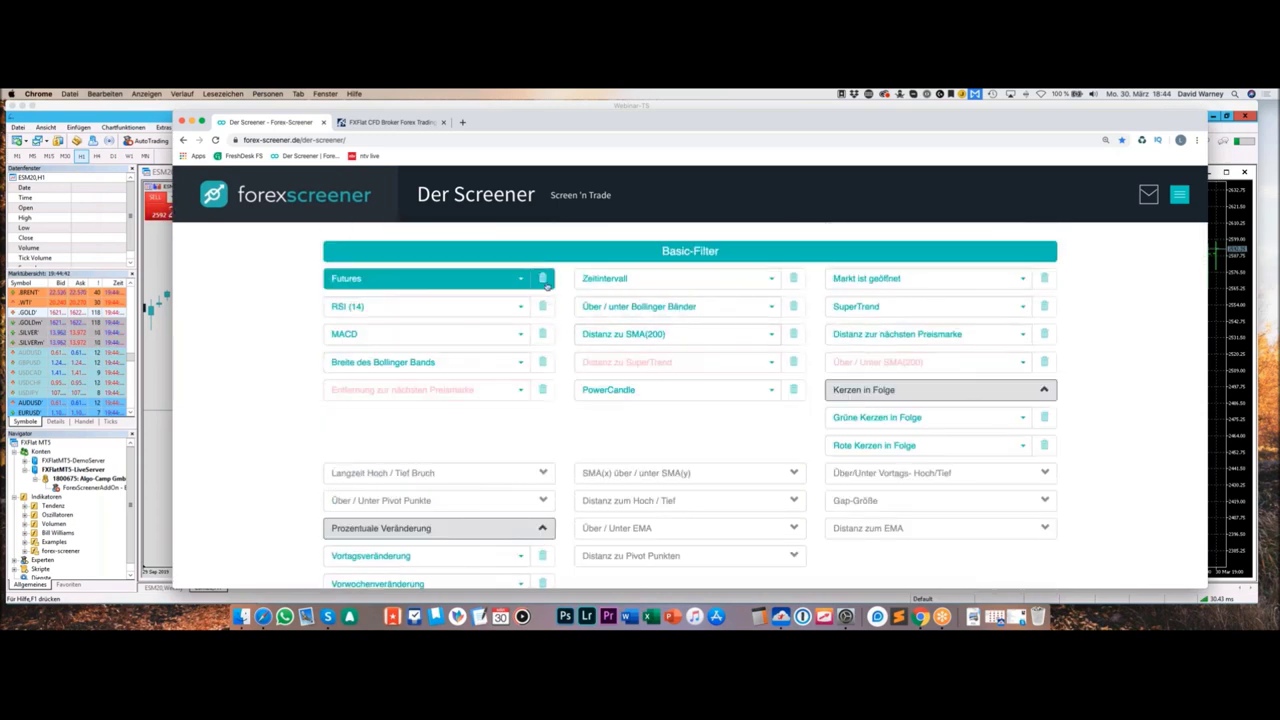
{"action": "left_click", "coordinate": [905, 417]}
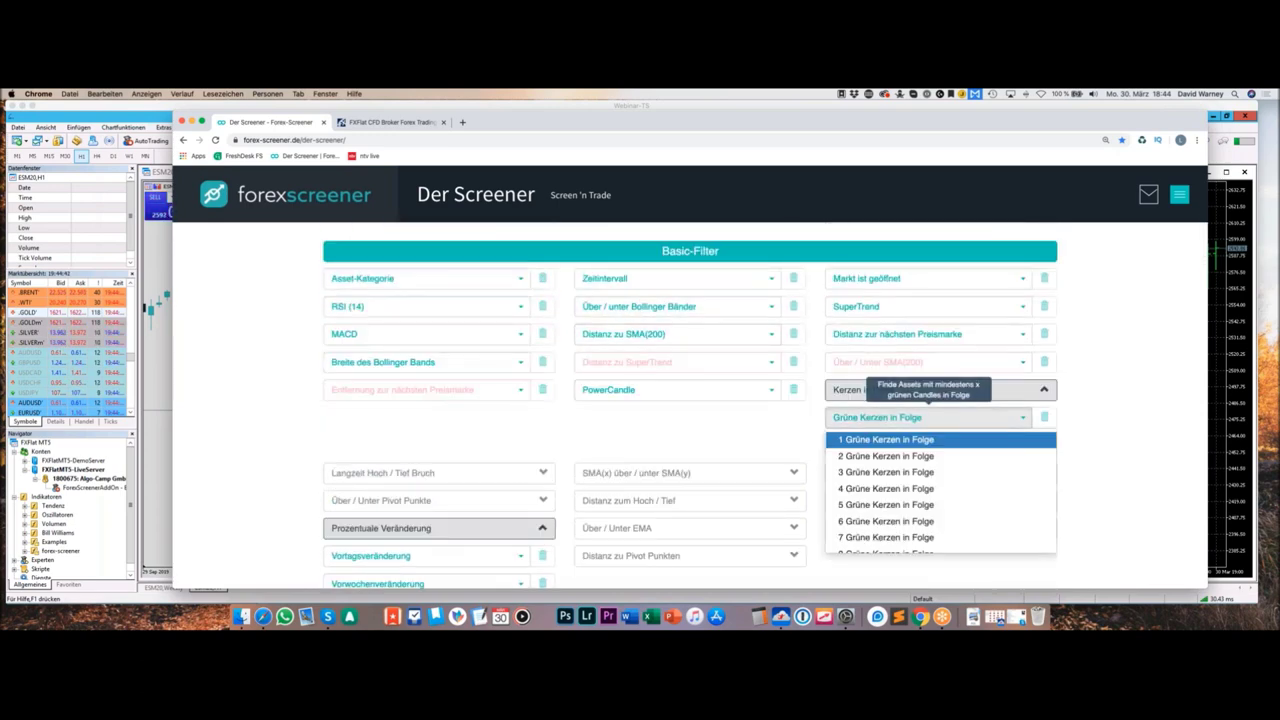
{"action": "left_click", "coordinate": [831, 521]}
{"action": "scroll", "coordinate": [563, 467], "scroll_direction": "down", "scroll_amount": 3}
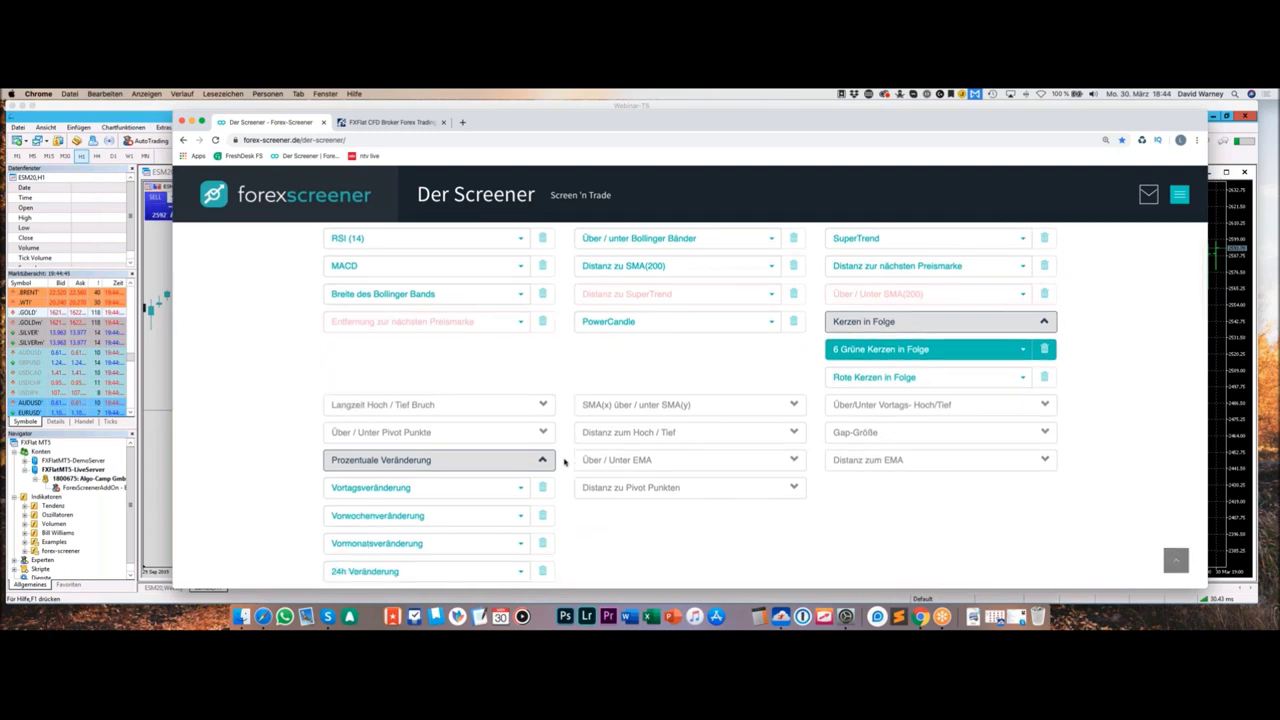
Step: Look through the screener results for six consecutive green candles and return to the basic filters
{"action": "scroll", "coordinate": [563, 467], "scroll_direction": "down", "scroll_amount": 10}
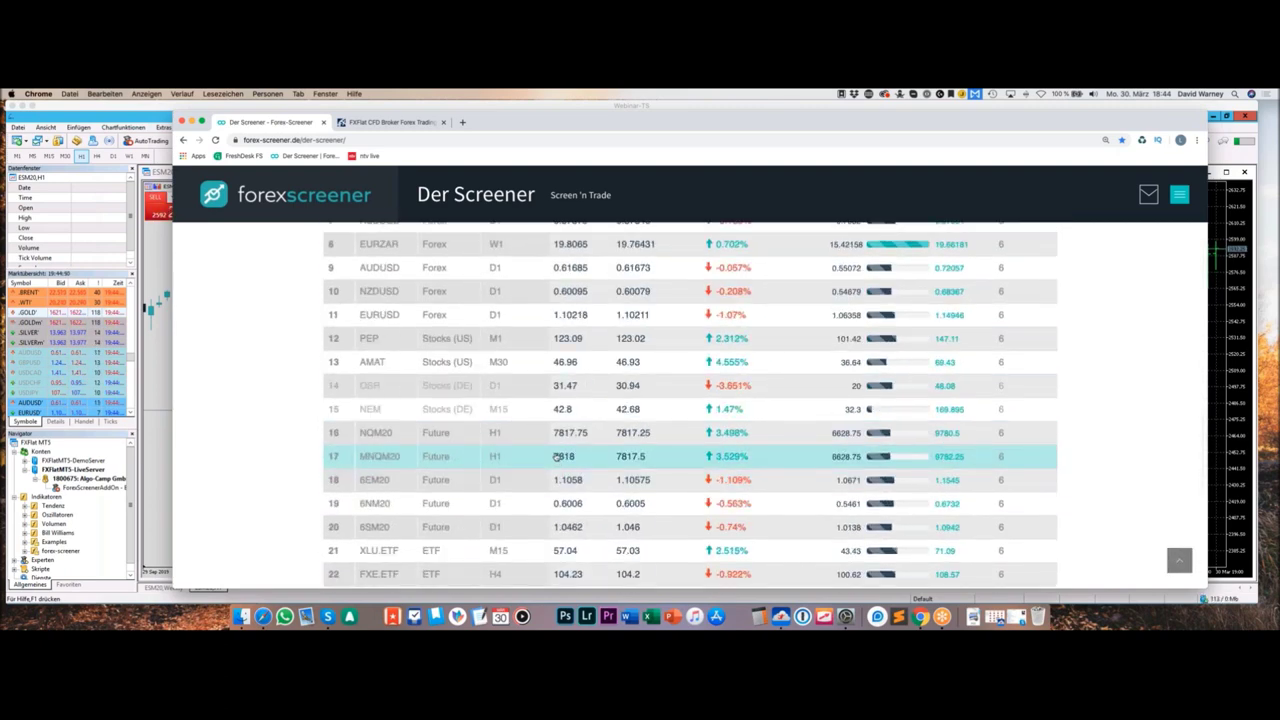
{"action": "scroll", "coordinate": [562, 460], "scroll_direction": "up", "scroll_amount": 5}
{"action": "scroll", "coordinate": [563, 452], "scroll_direction": "up", "scroll_amount": 1}
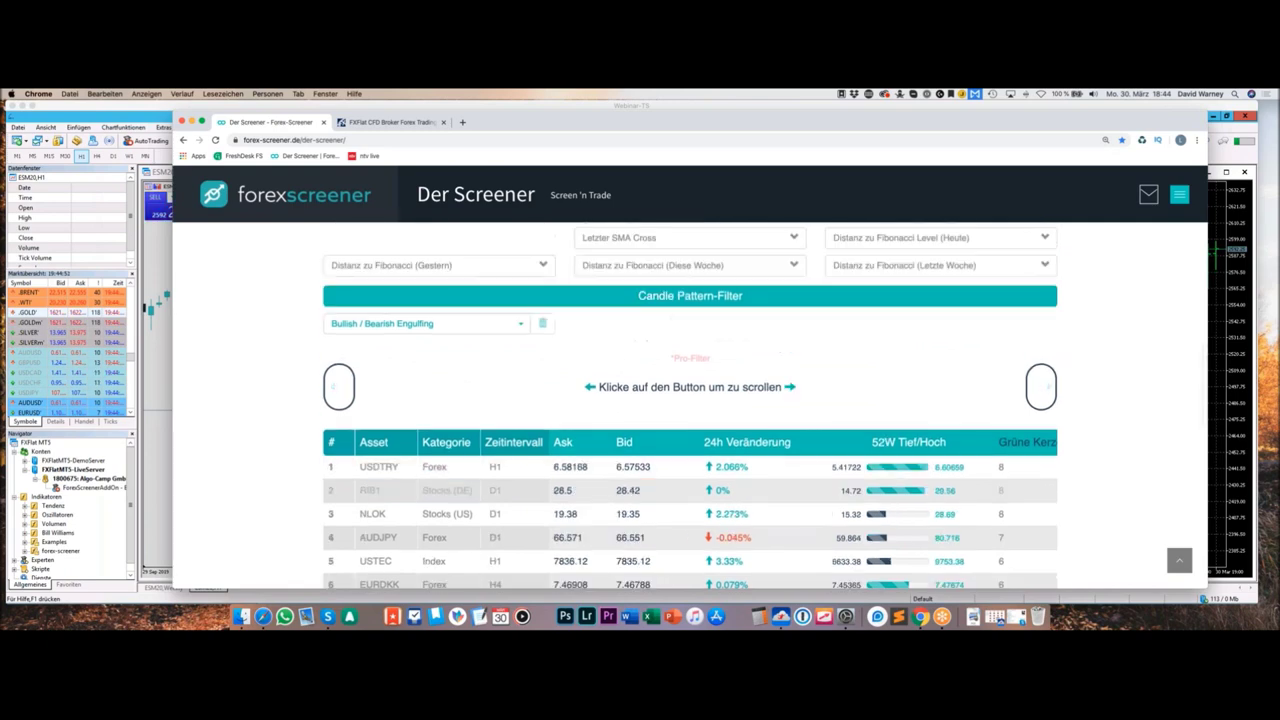
{"action": "scroll", "coordinate": [573, 433], "scroll_direction": "up", "scroll_amount": 8}
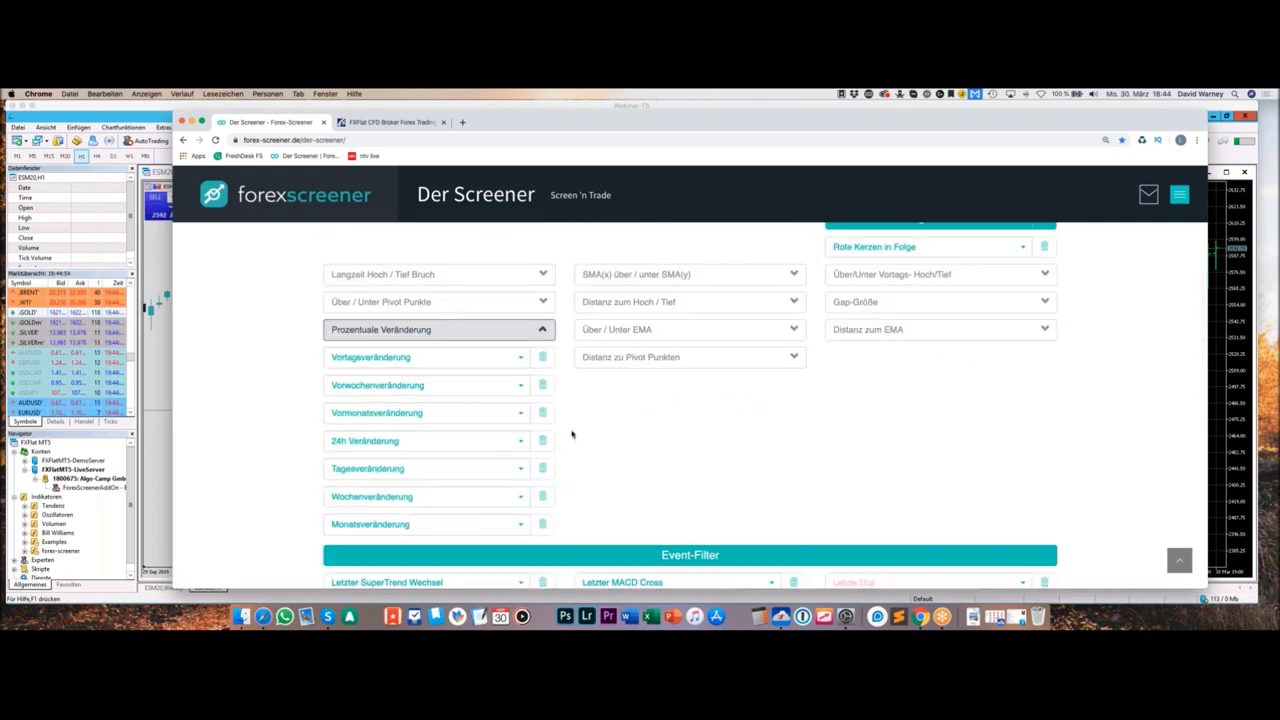
{"action": "scroll", "coordinate": [573, 433], "scroll_direction": "up", "scroll_amount": 1}
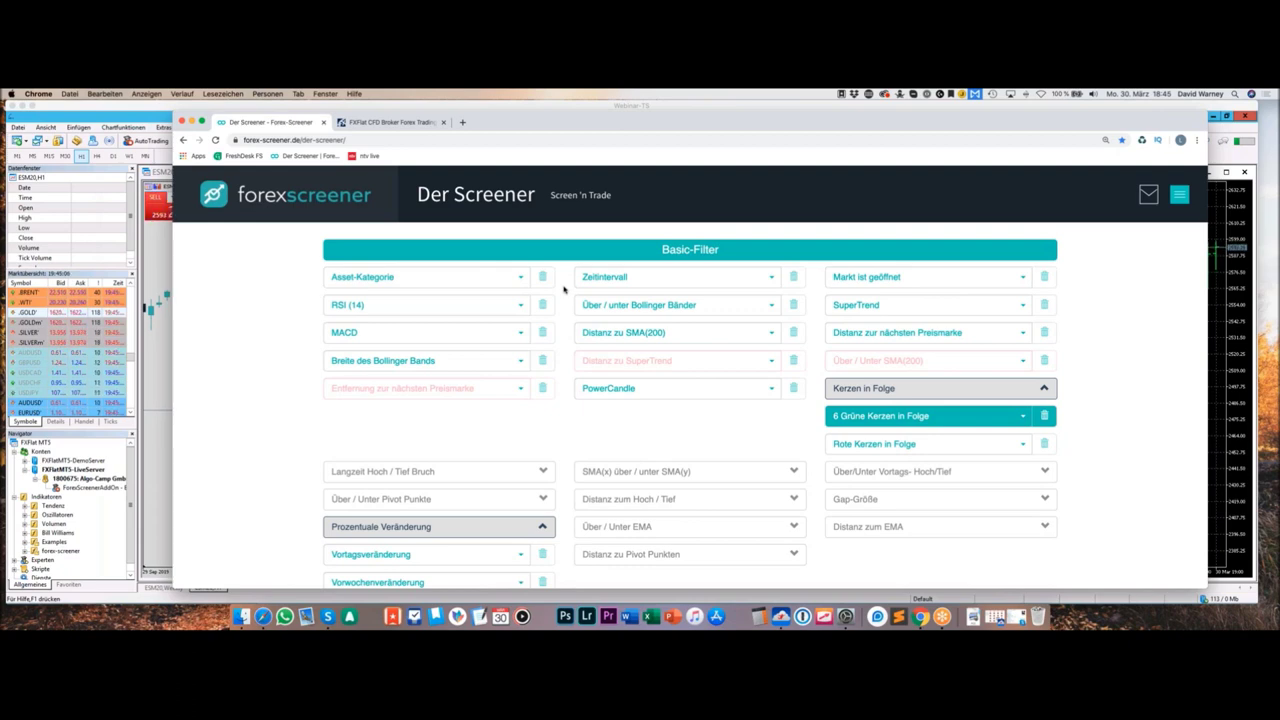
Step: Replace the green candles filter with "MACD < Signallinie" and show the matching results
{"action": "left_click", "coordinate": [1044, 415]}
{"action": "left_click", "coordinate": [460, 332]}
{"action": "left_click", "coordinate": [380, 371]}
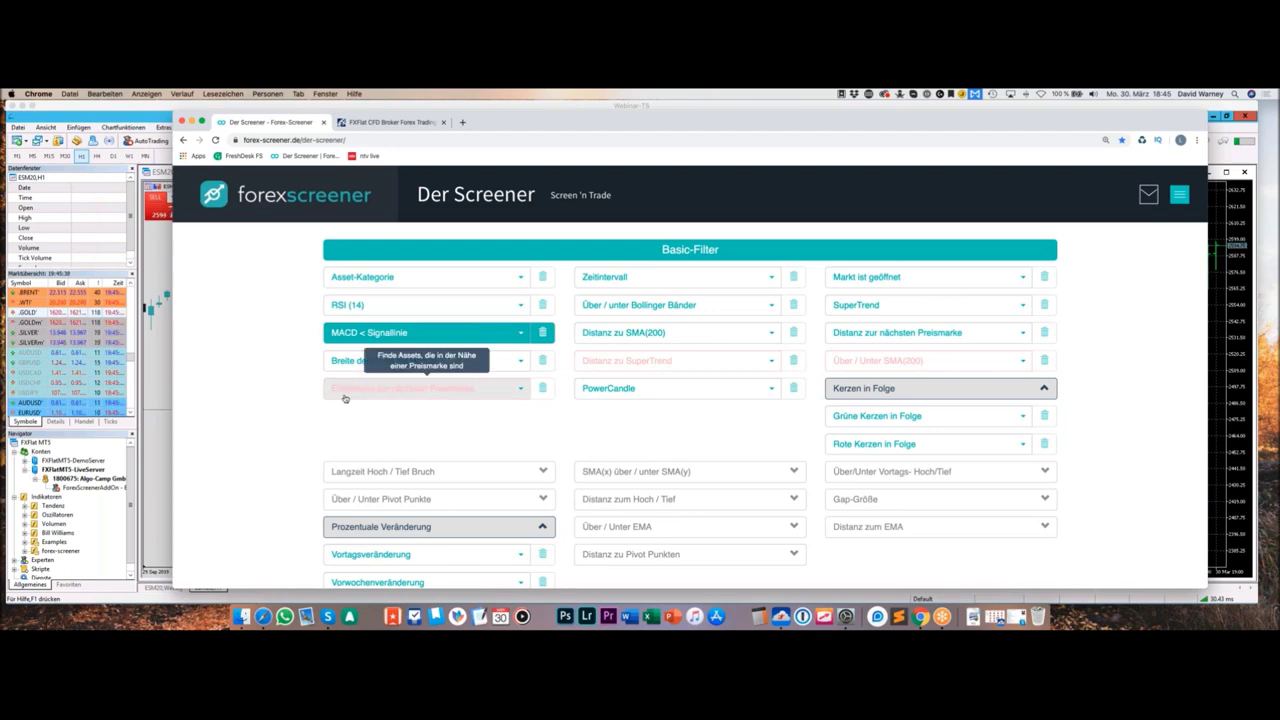
{"action": "scroll", "coordinate": [430, 388], "scroll_direction": "down", "scroll_amount": 1}
{"action": "scroll", "coordinate": [430, 388], "scroll_direction": "down", "scroll_amount": 10}
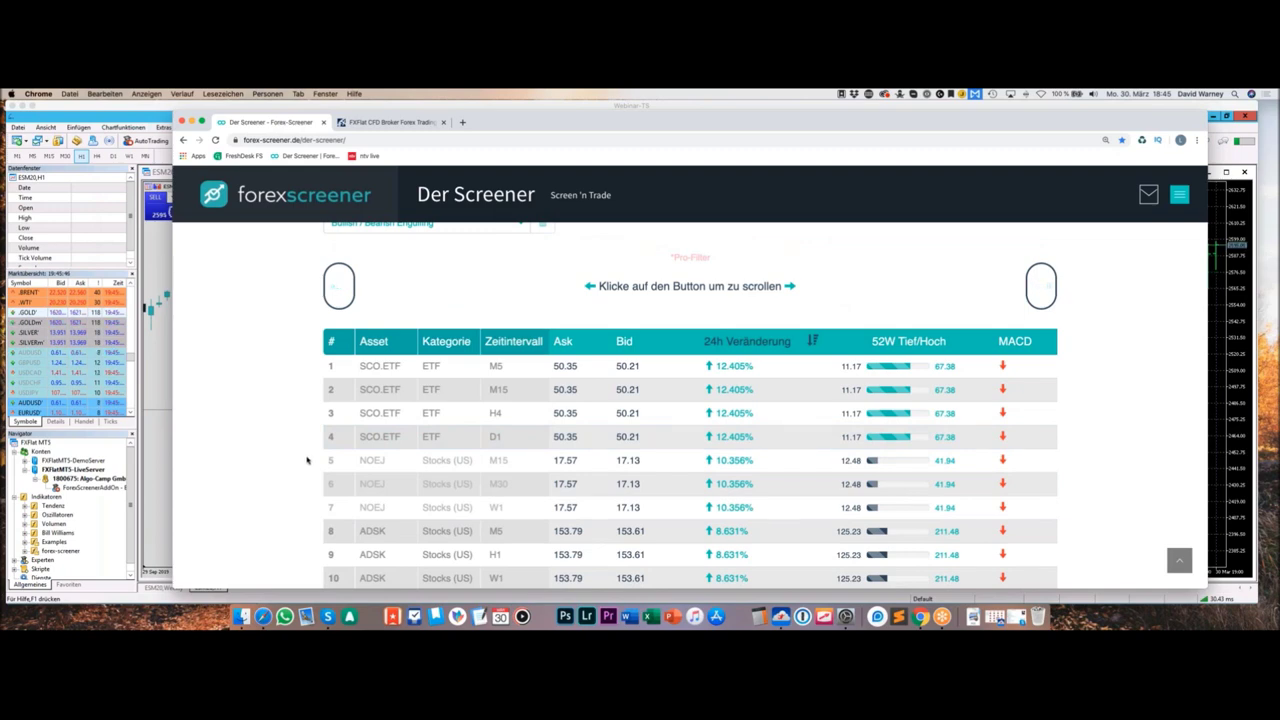
Step: Set the asset category filter to Stocks (US) and remove the MACD filter
{"action": "scroll", "coordinate": [307, 460], "scroll_direction": "up", "scroll_amount": 3}
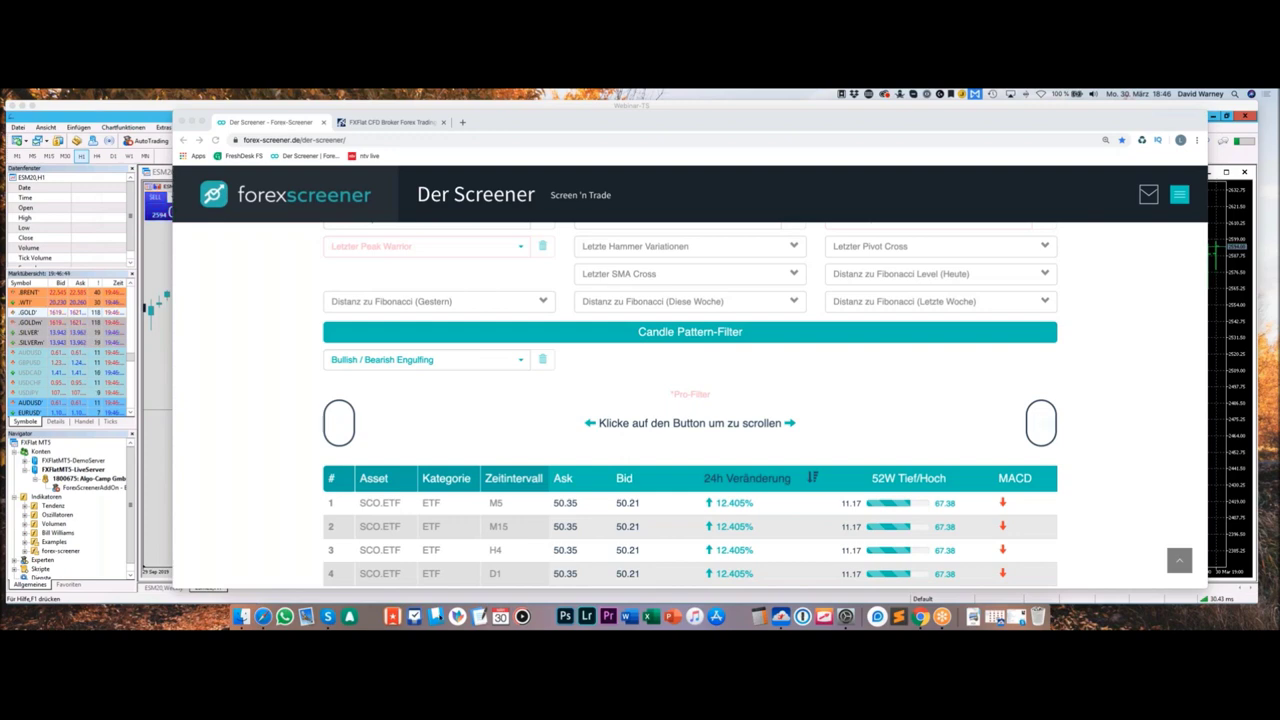
{"action": "scroll", "coordinate": [709, 471], "scroll_direction": "up", "scroll_amount": 10}
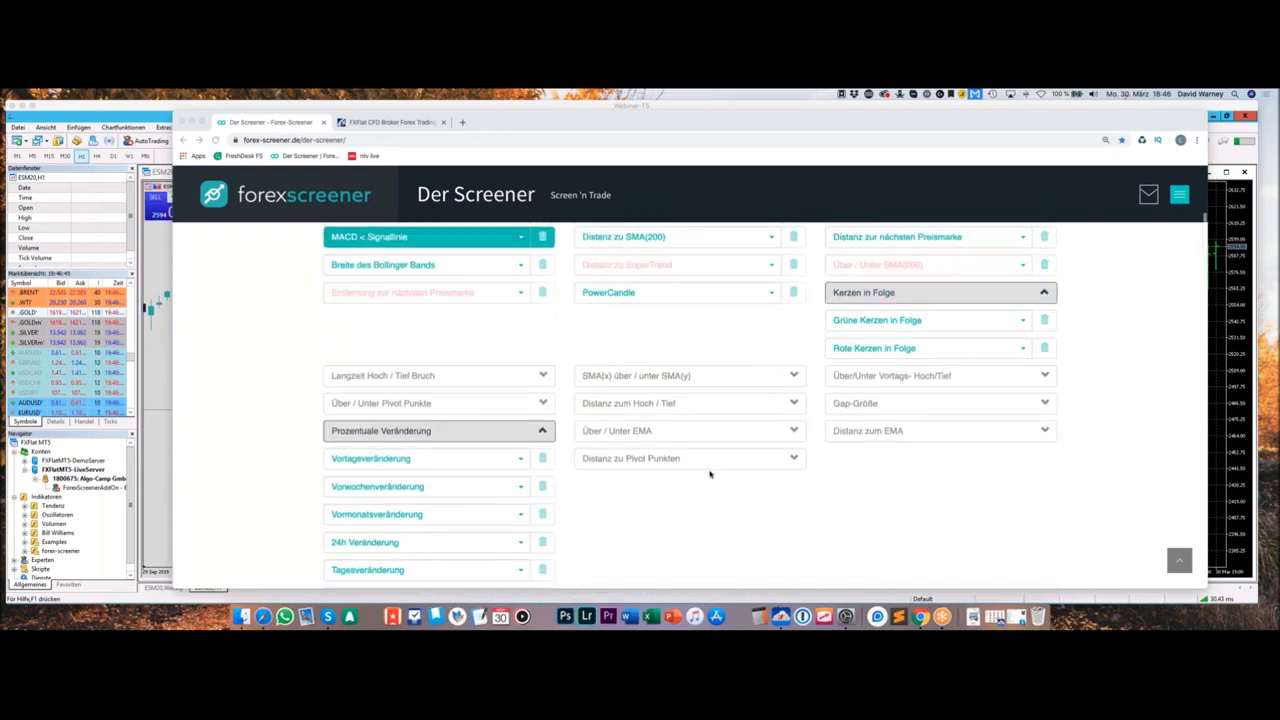
{"action": "left_click", "coordinate": [461, 358]}
{"action": "left_click", "coordinate": [458, 358]}
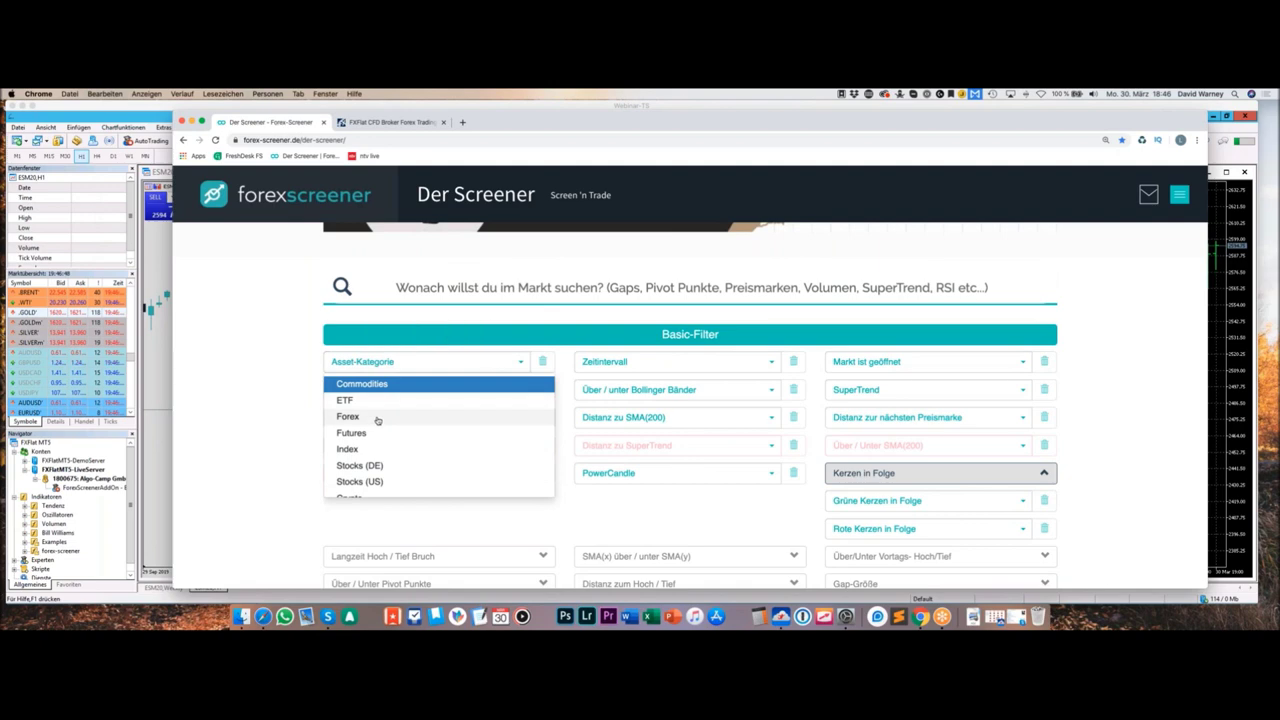
{"action": "left_click", "coordinate": [392, 481]}
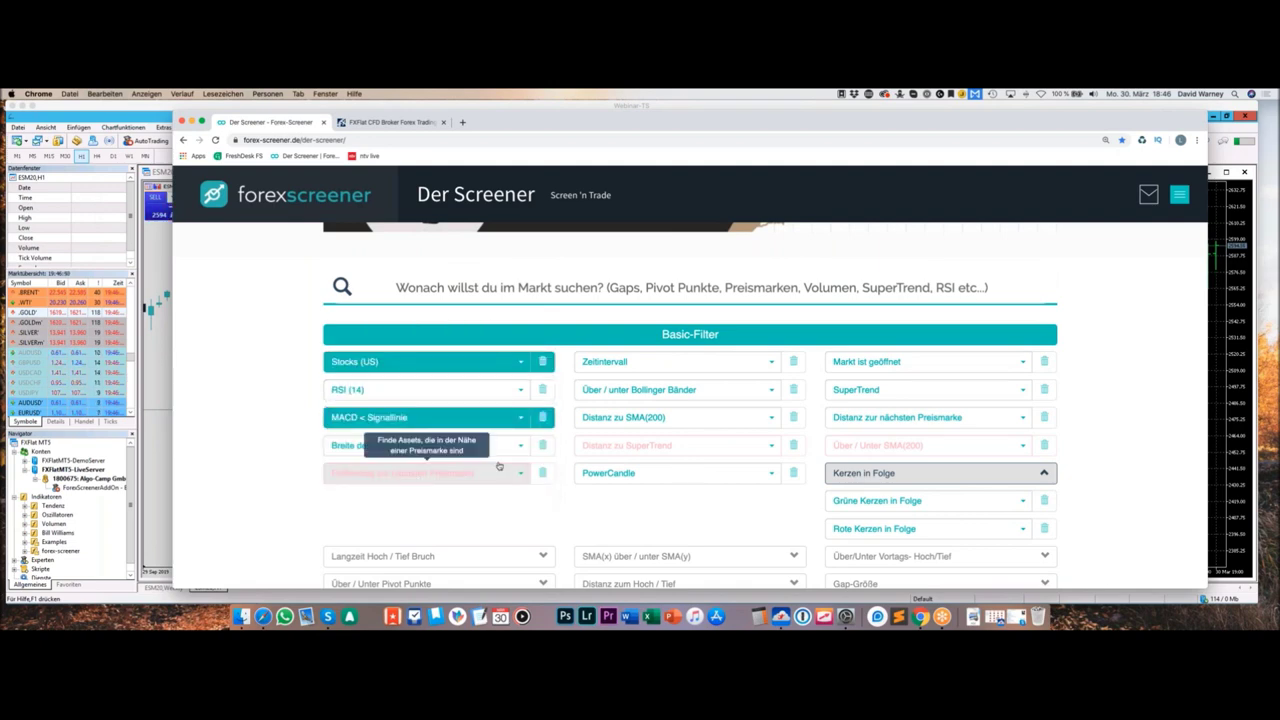
{"action": "left_click", "coordinate": [544, 418]}
{"action": "scroll", "coordinate": [900, 450], "scroll_direction": "down", "scroll_amount": 2}
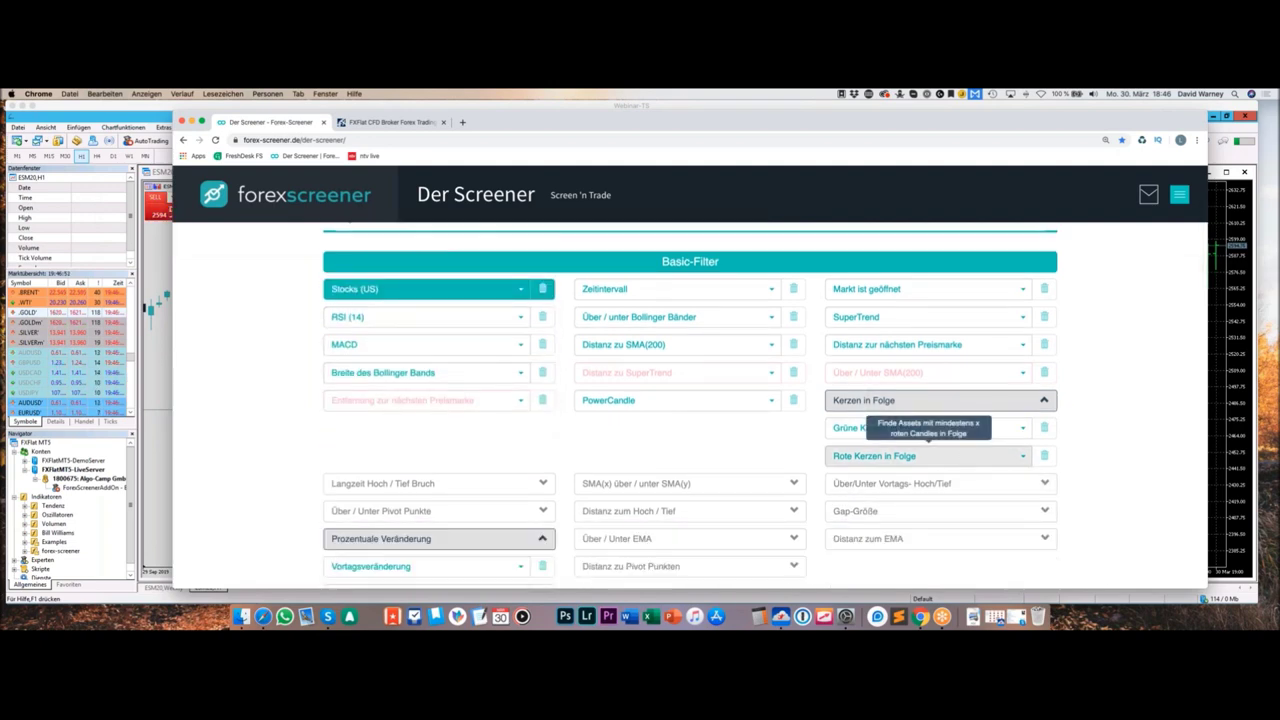
Step: Set the green candles filter to "10 Grüne Kerzen in Folge" and show the matching results
{"action": "left_click", "coordinate": [890, 428]}
{"action": "scroll", "coordinate": [900, 540], "scroll_direction": "down", "scroll_amount": 2}
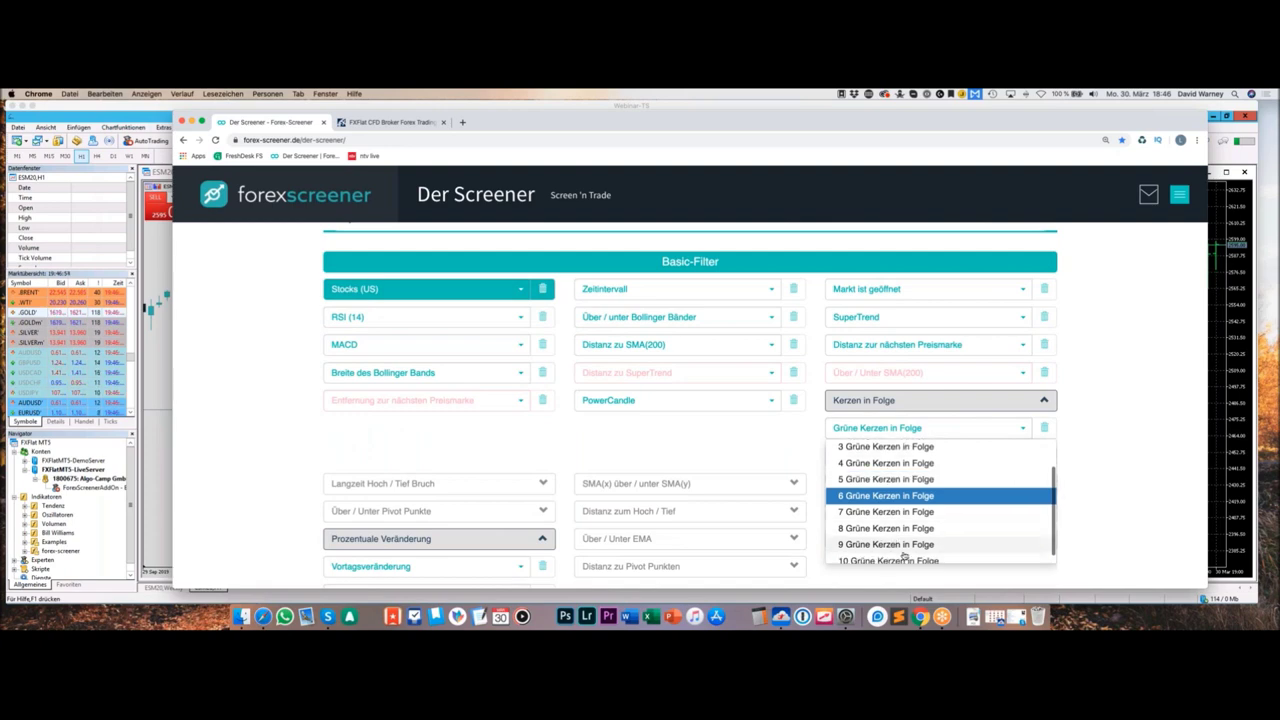
{"action": "left_click", "coordinate": [700, 449]}
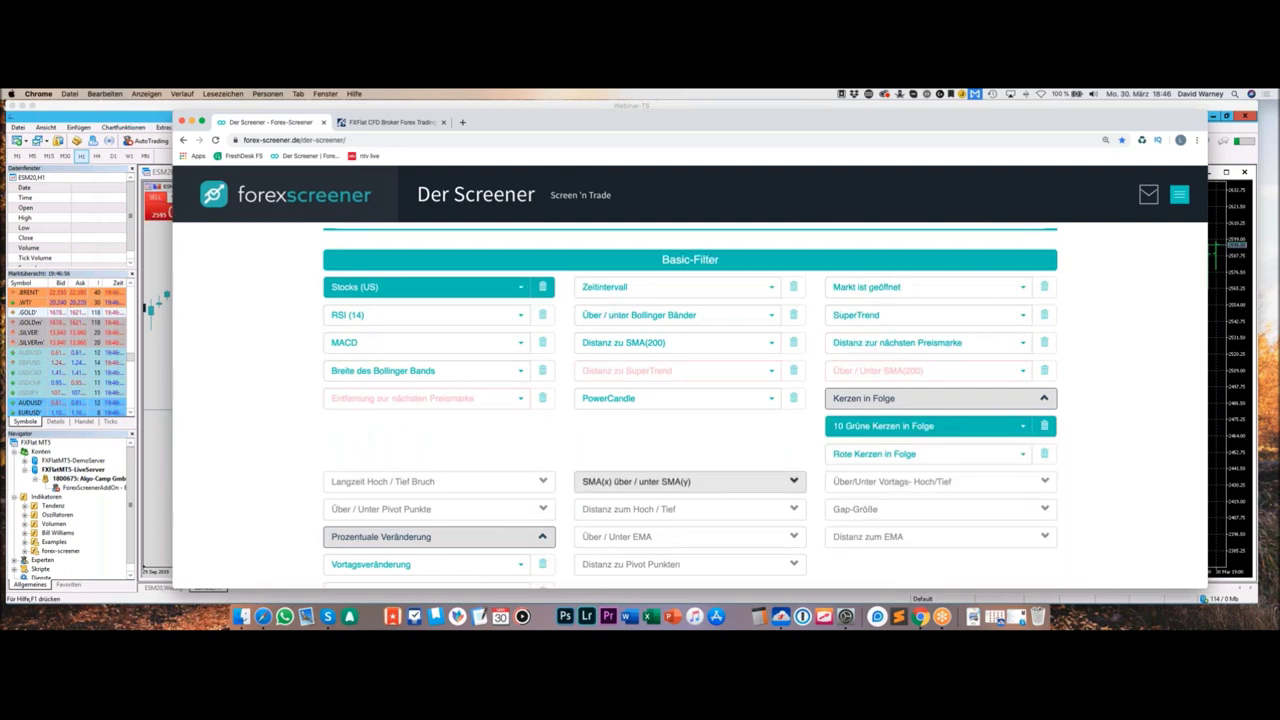
{"action": "scroll", "coordinate": [690, 484], "scroll_direction": "down", "scroll_amount": 5}
{"action": "scroll", "coordinate": [677, 470], "scroll_direction": "down", "scroll_amount": 5}
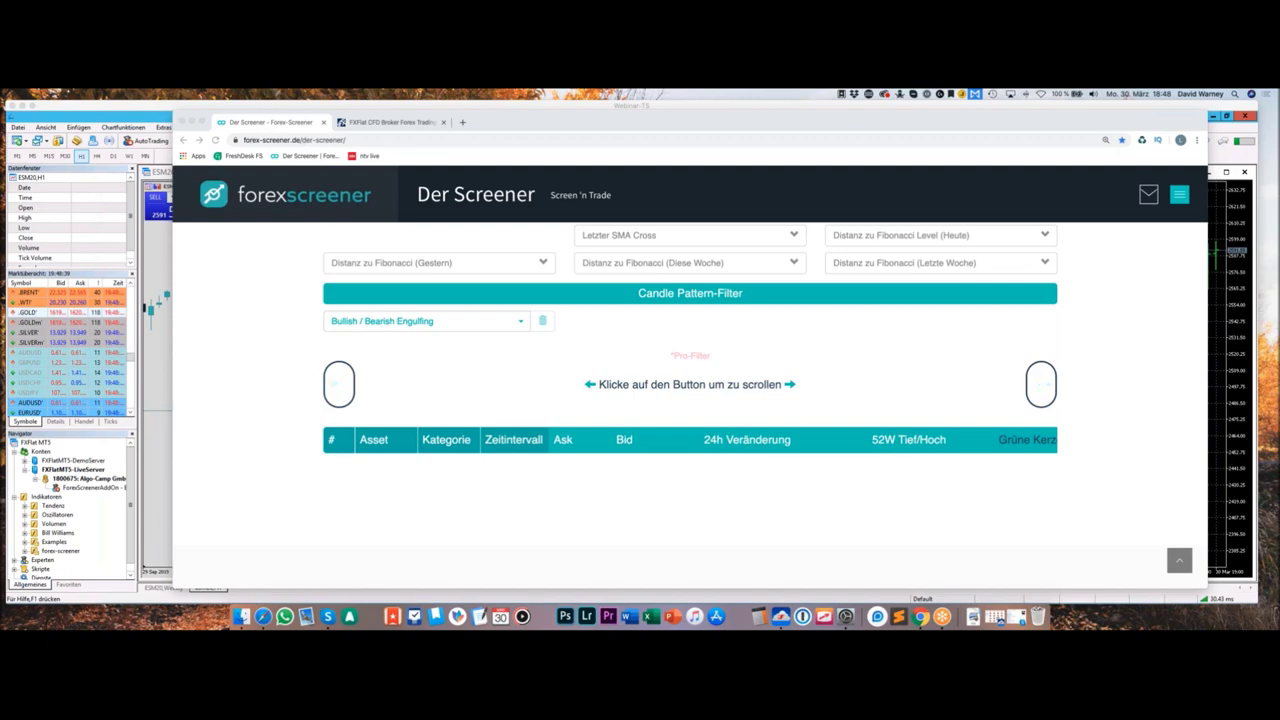
Step: Shorten the page address to the site root to open the forex-screener.de home page
{"action": "left_click", "coordinate": [600, 121]}
{"action": "left_click", "coordinate": [342, 140]}
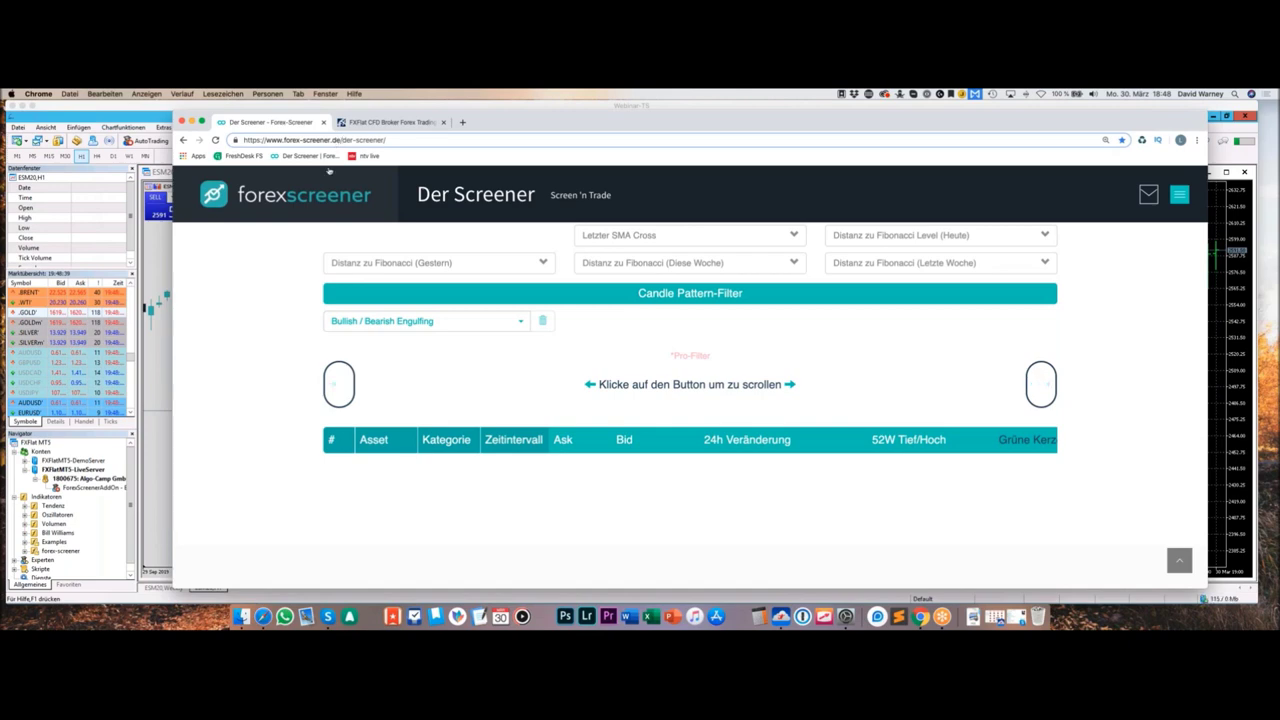
{"action": "left_click", "coordinate": [341, 140]}
{"action": "key", "text": "End"}
{"action": "key", "text": "BackSpace"}
{"action": "key", "text": "BackSpace"}
{"action": "key", "text": "BackSpace"}
{"action": "key", "text": "BackSpace"}
{"action": "key", "text": "BackSpace"}
{"action": "key", "text": "BackSpace"}
{"action": "key", "text": "BackSpace"}
{"action": "key", "text": "BackSpace"}
{"action": "key", "text": "BackSpace"}
{"action": "key", "text": "BackSpace"}
{"action": "key", "text": "BackSpace"}
{"action": "key", "text": "BackSpace"}
{"action": "key", "text": "BackSpace"}
{"action": "key", "text": "Return"}
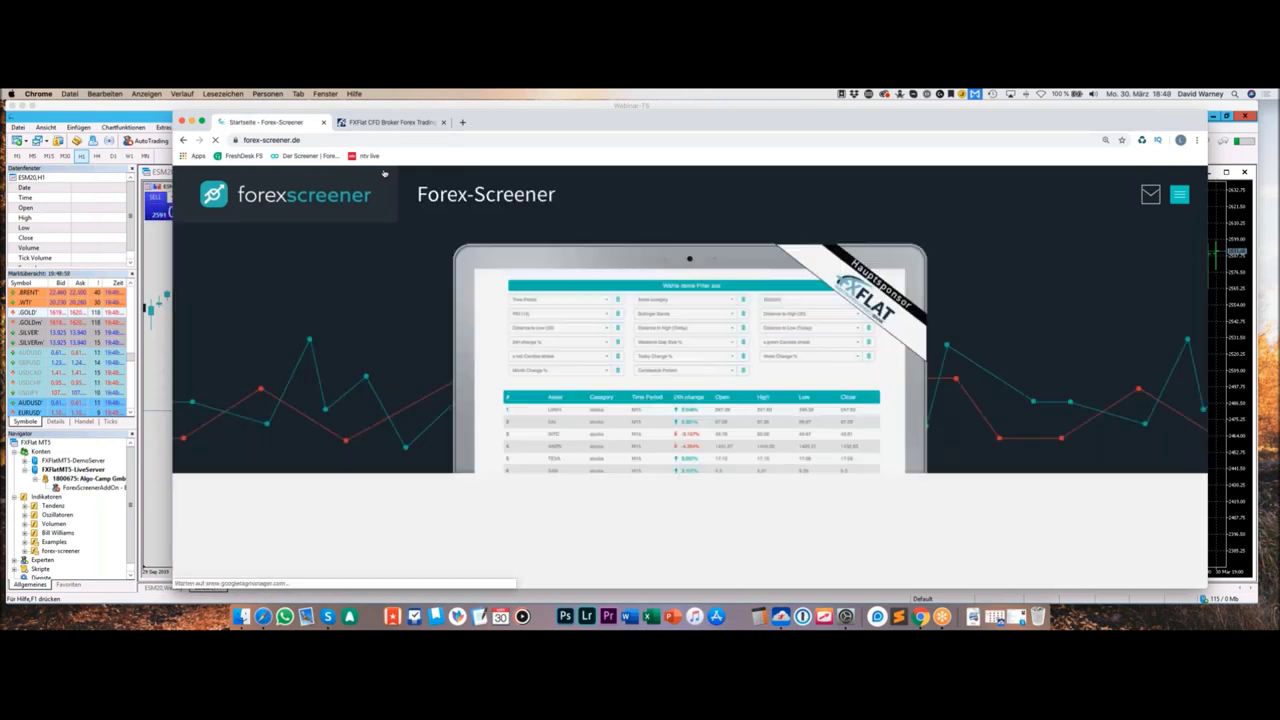
Step: Open the "Zugang erstellen" page and review the fields and consent options of its account request form
{"action": "scroll", "coordinate": [690, 326], "scroll_direction": "down", "scroll_amount": 5}
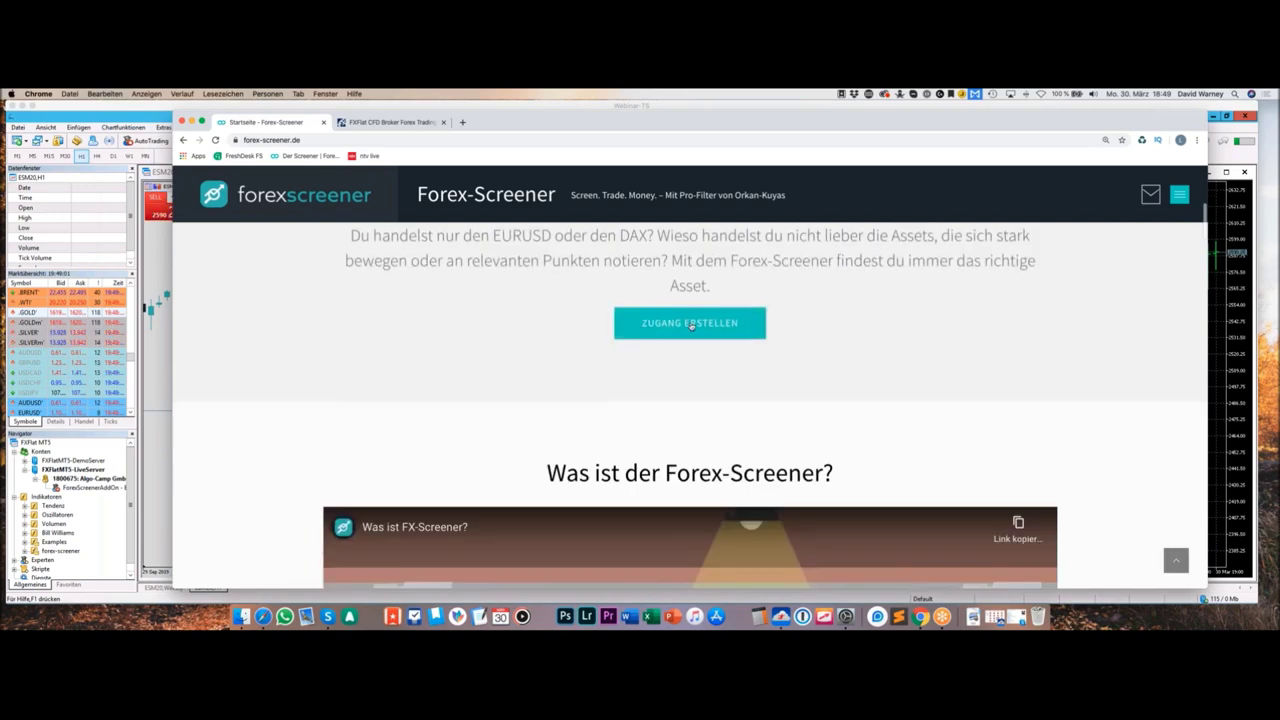
{"action": "left_click", "coordinate": [690, 324]}
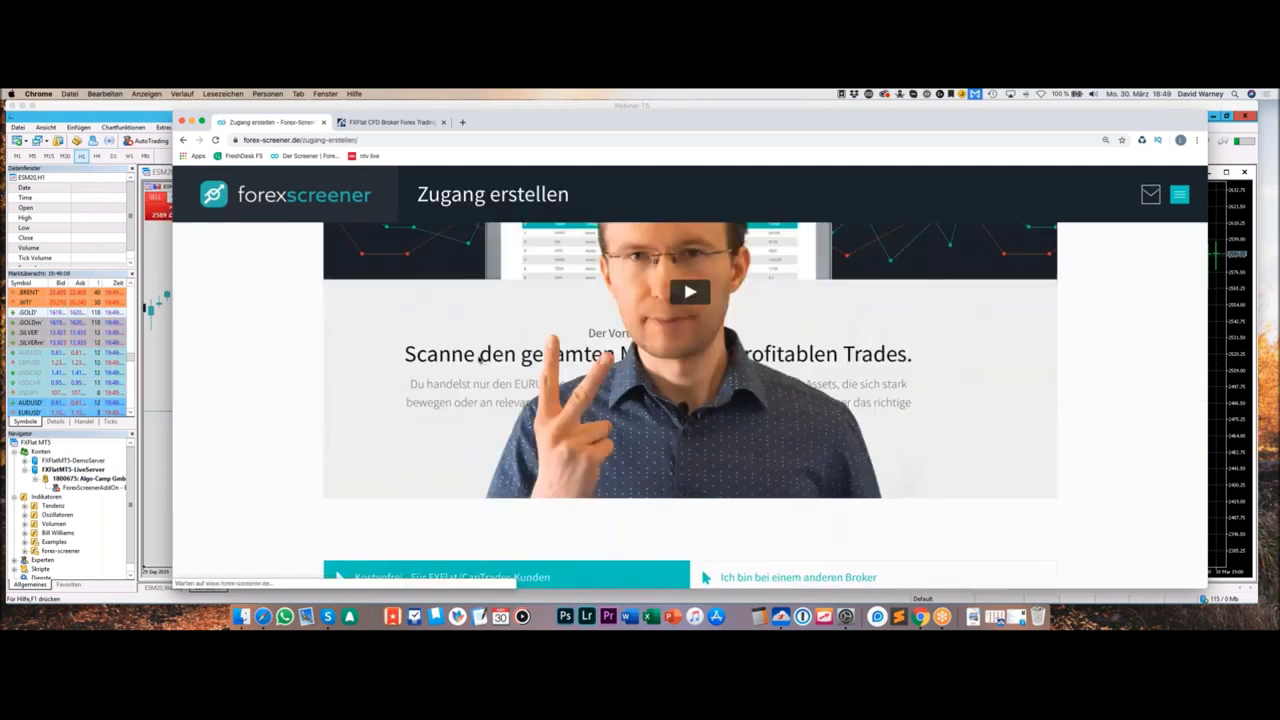
{"action": "scroll", "coordinate": [480, 358], "scroll_direction": "down", "scroll_amount": 12}
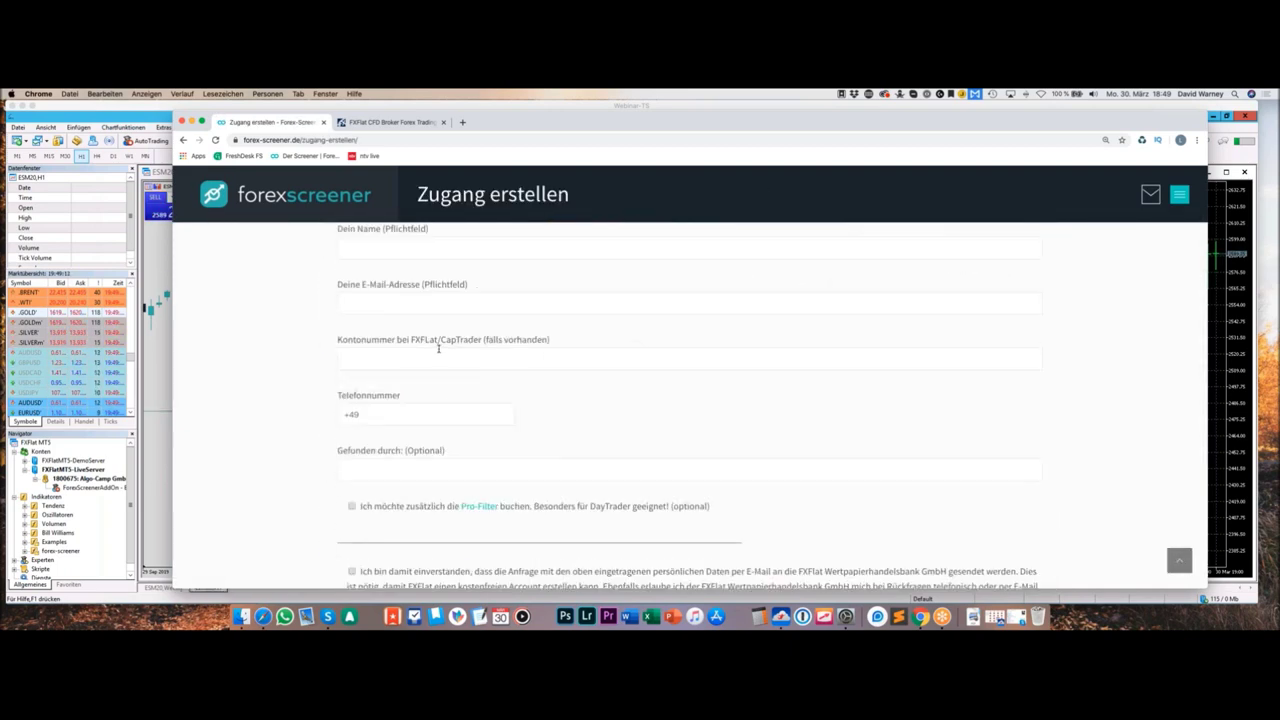
{"action": "scroll", "coordinate": [438, 348], "scroll_direction": "up", "scroll_amount": 1}
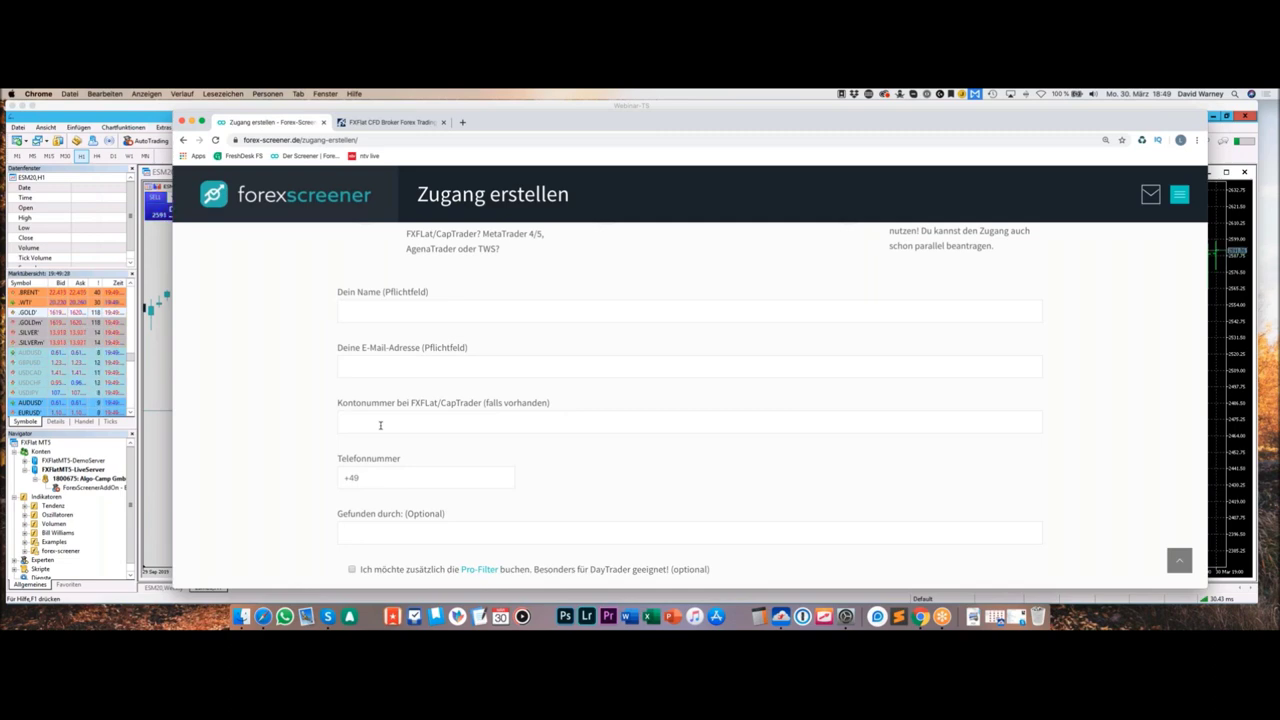
{"action": "scroll", "coordinate": [380, 428], "scroll_direction": "down", "scroll_amount": 3}
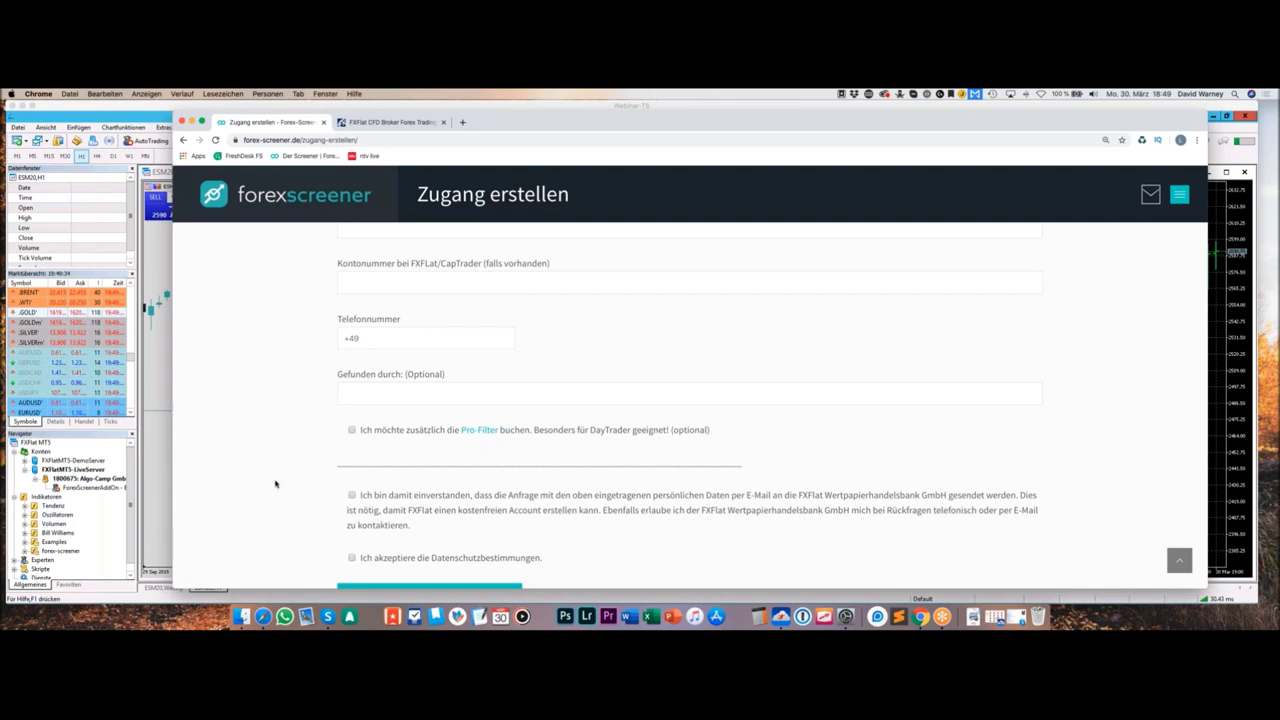
{"action": "scroll", "coordinate": [275, 484], "scroll_direction": "down", "scroll_amount": 1}
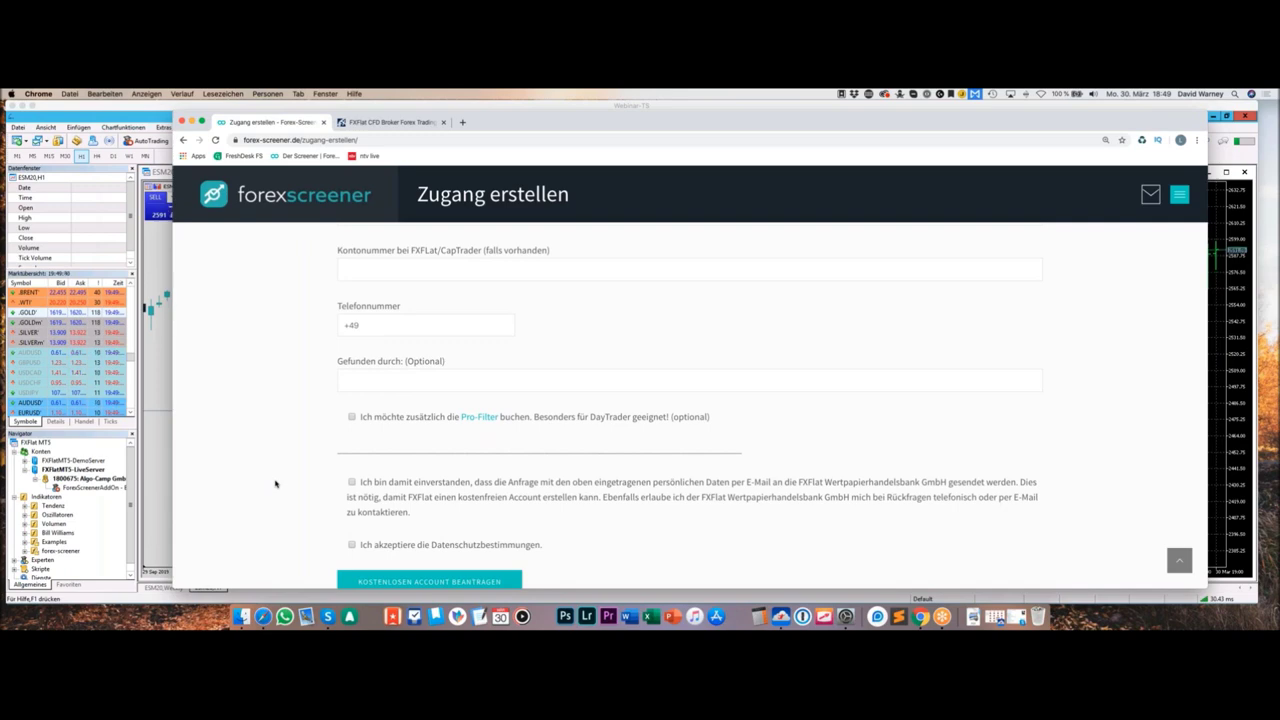
Step: Return to the bookmarked screener page and open the Forex-Screener Add-on page for connecting MetaTrader
{"action": "left_click", "coordinate": [310, 155]}
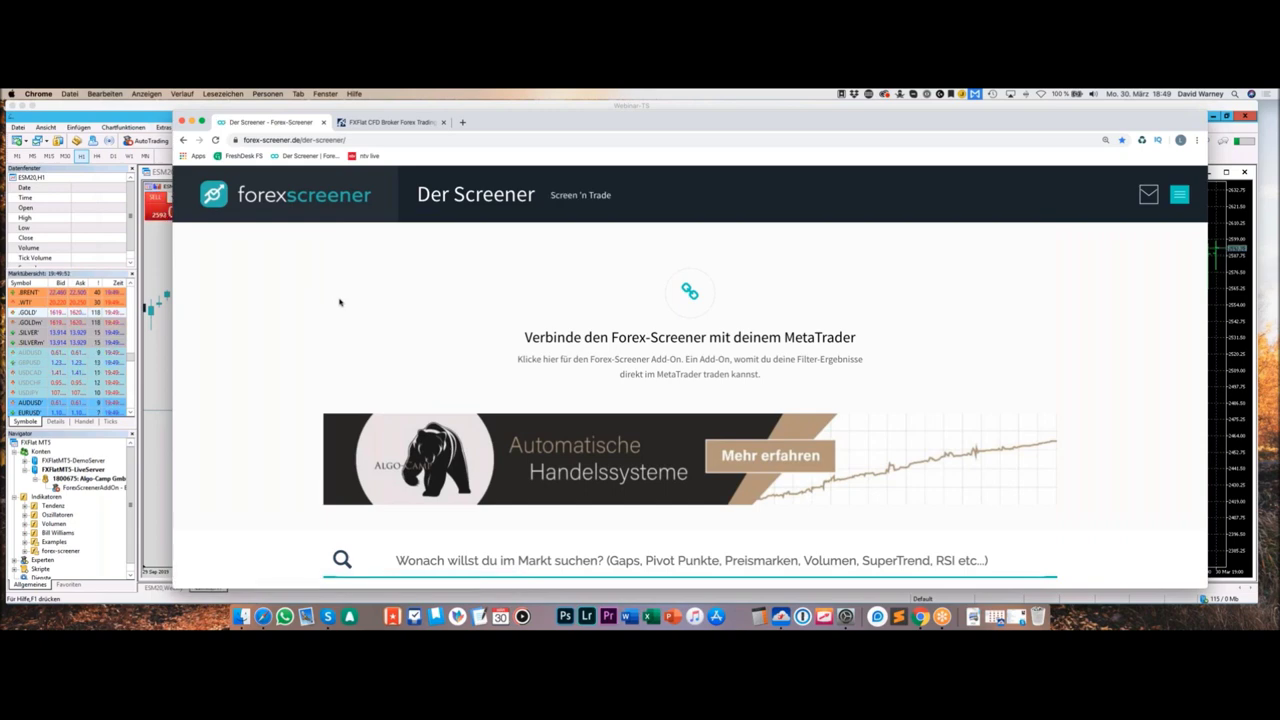
{"action": "scroll", "coordinate": [346, 320], "scroll_direction": "down", "scroll_amount": 2}
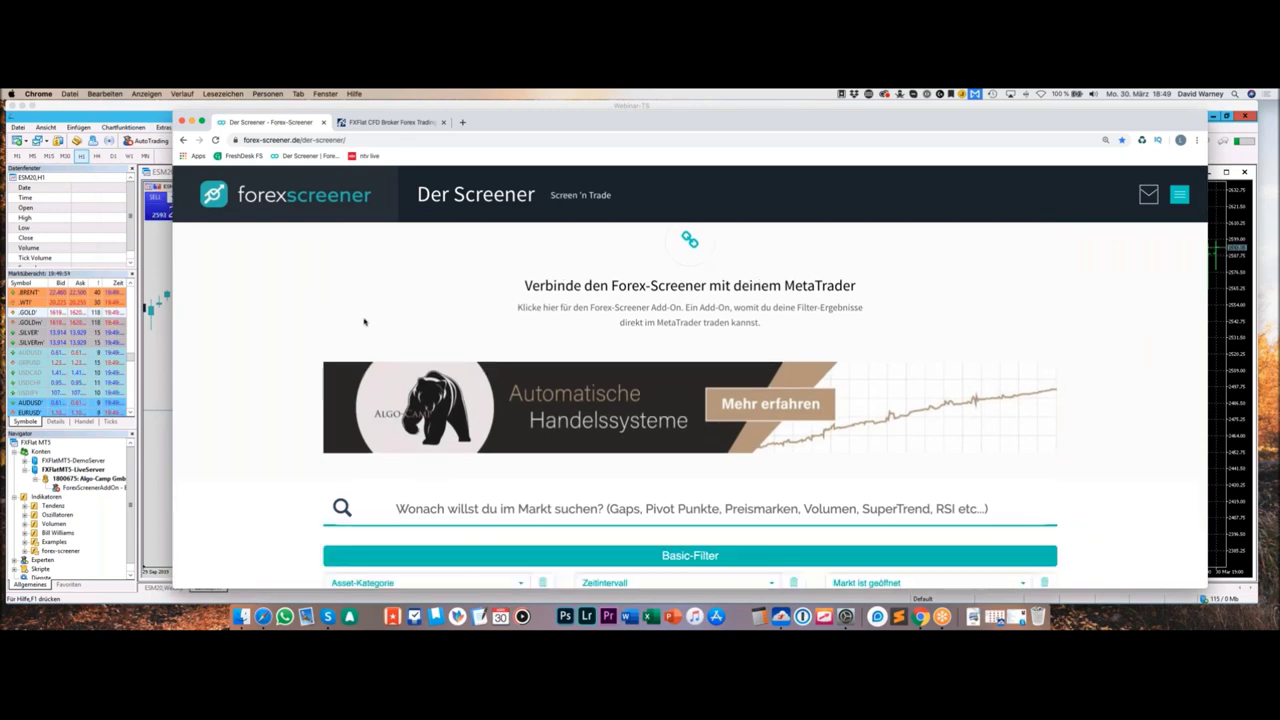
{"action": "scroll", "coordinate": [370, 321], "scroll_direction": "down", "scroll_amount": 1}
{"action": "scroll", "coordinate": [410, 324], "scroll_direction": "up", "scroll_amount": 3}
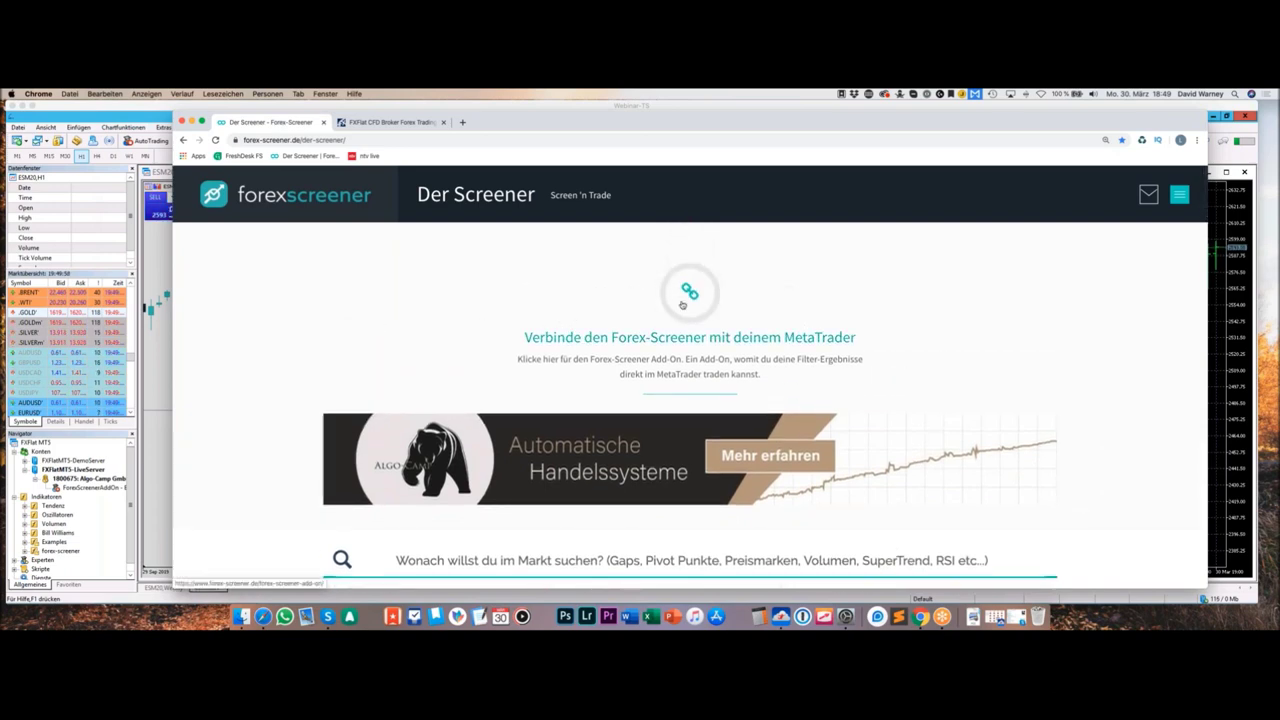
{"action": "scroll", "coordinate": [507, 334], "scroll_direction": "down", "scroll_amount": 3}
{"action": "scroll", "coordinate": [507, 334], "scroll_direction": "up", "scroll_amount": 3}
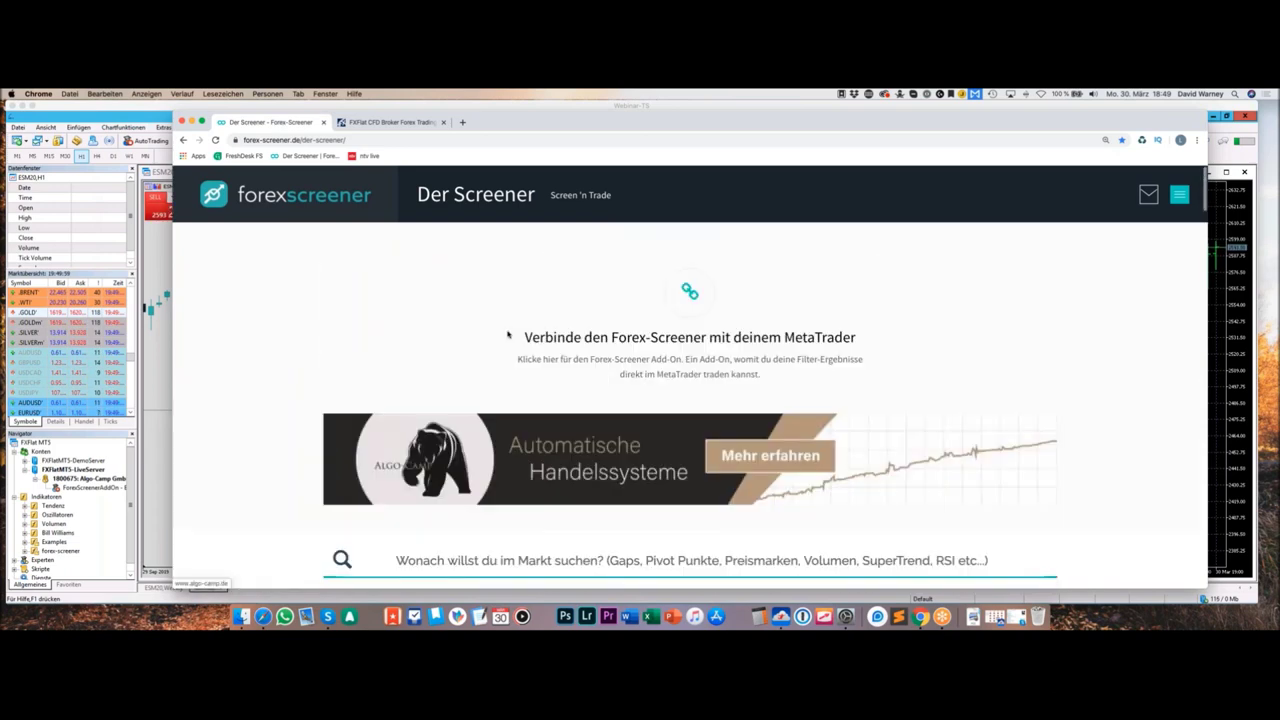
{"action": "left_click", "coordinate": [690, 291]}
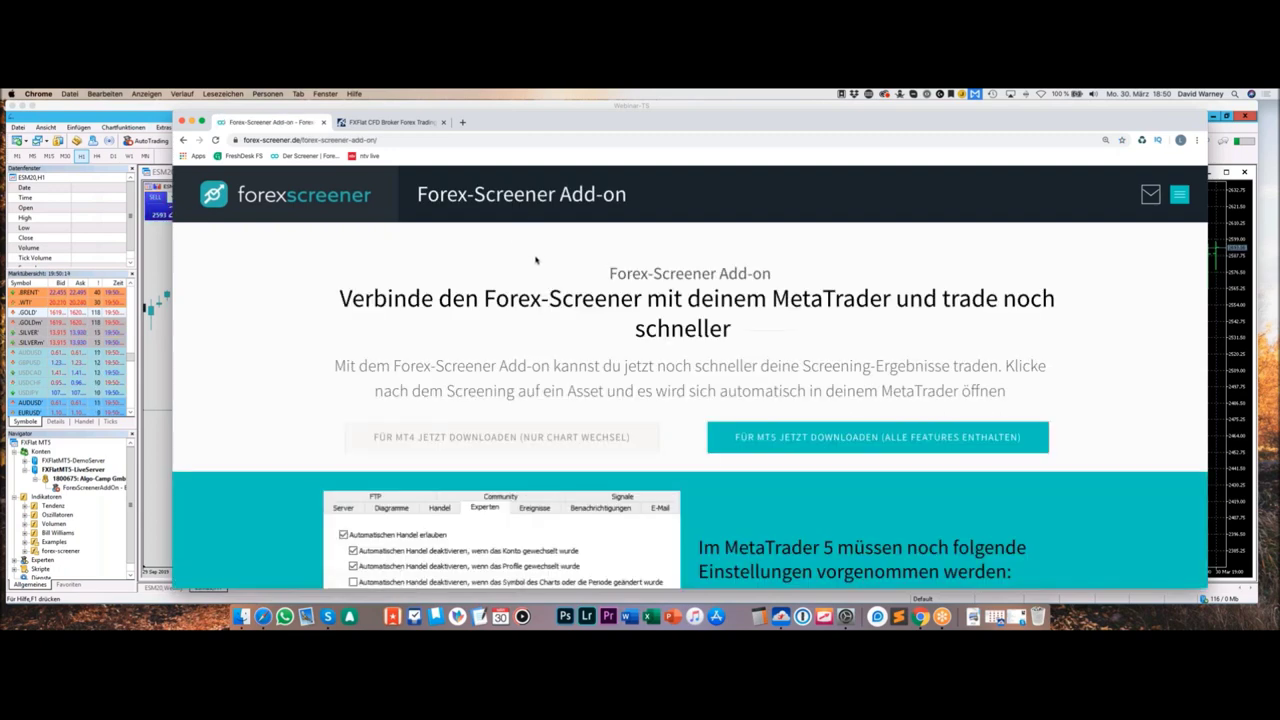
Step: Examine the add-on page's MT4 and MT5 downloads, required MetaTrader 5 settings and getting-started instructions
{"action": "scroll", "coordinate": [550, 390], "scroll_direction": "down", "scroll_amount": 1}
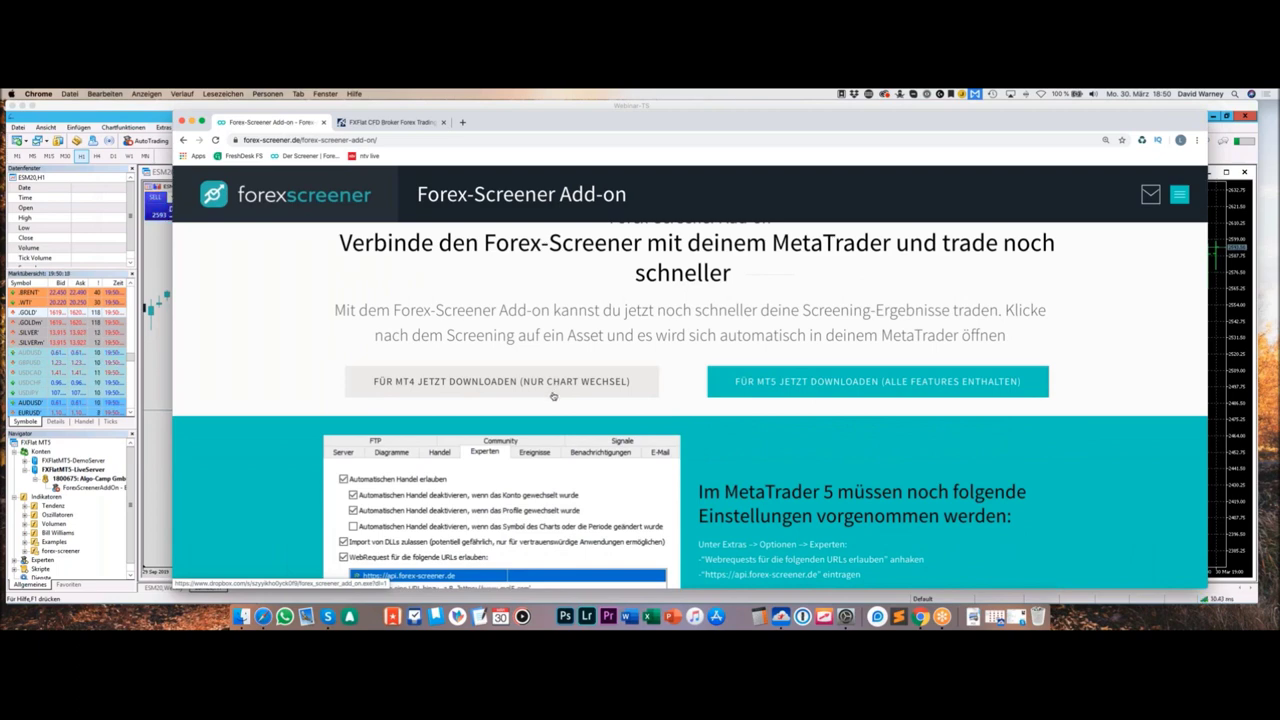
{"action": "scroll", "coordinate": [775, 383], "scroll_direction": "down", "scroll_amount": 6}
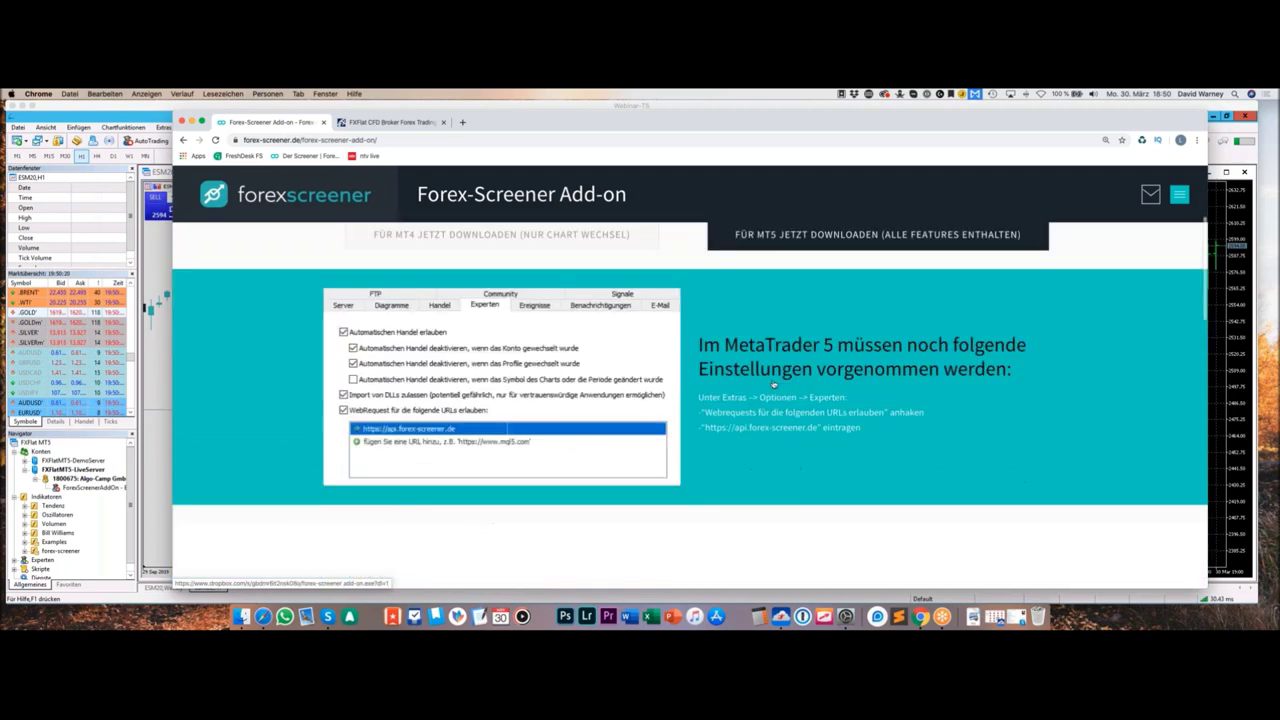
{"action": "scroll", "coordinate": [776, 386], "scroll_direction": "down", "scroll_amount": 8}
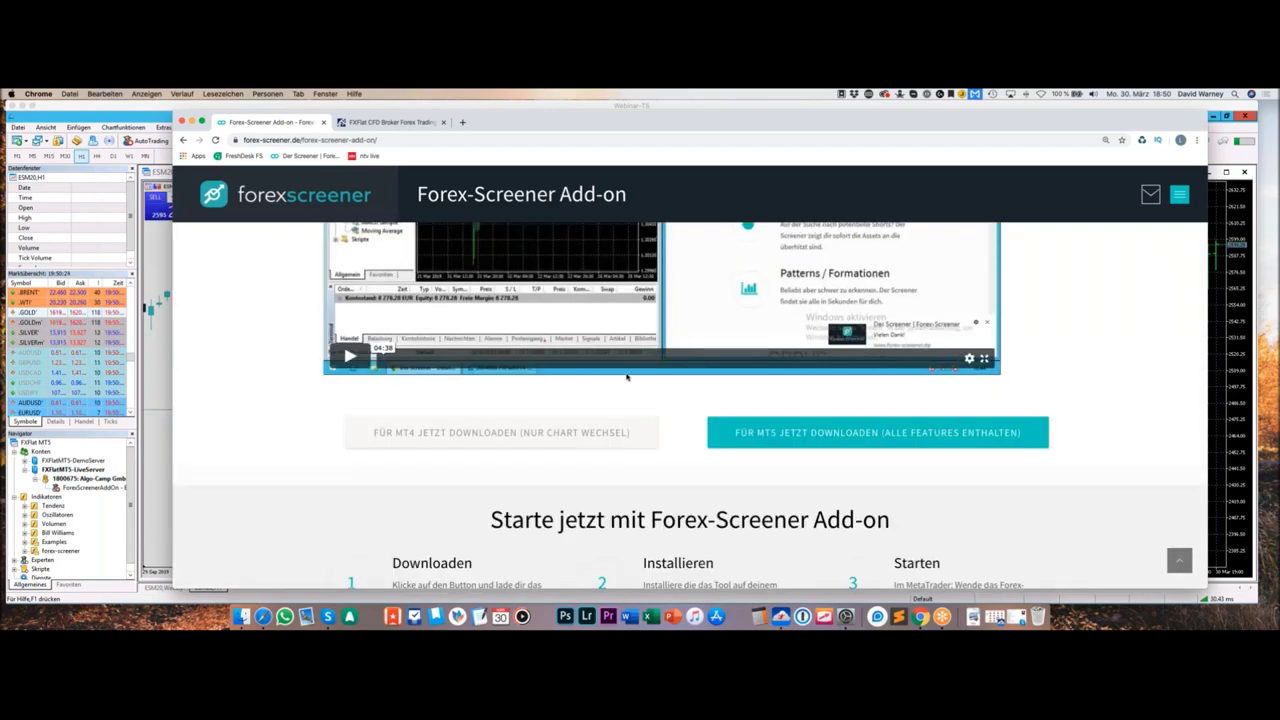
{"action": "scroll", "coordinate": [627, 377], "scroll_direction": "up", "scroll_amount": 4}
{"action": "scroll", "coordinate": [634, 375], "scroll_direction": "up", "scroll_amount": 9}
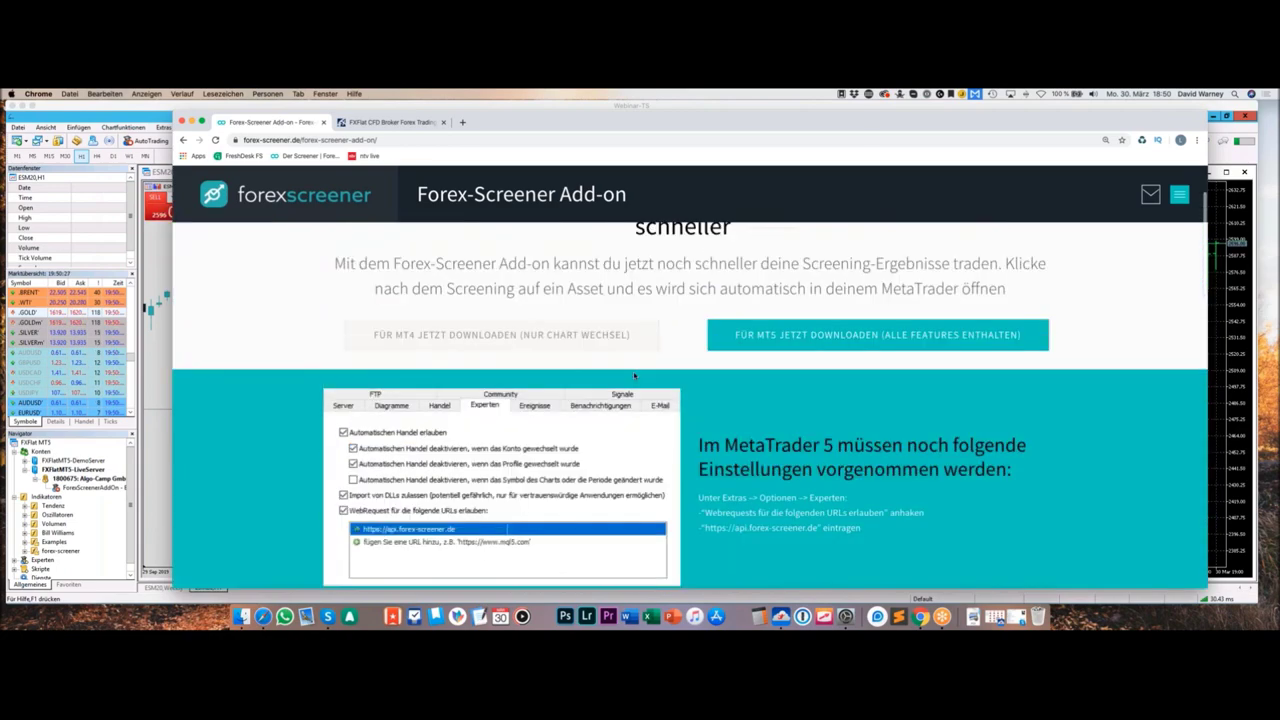
{"action": "scroll", "coordinate": [634, 375], "scroll_direction": "up", "scroll_amount": 2}
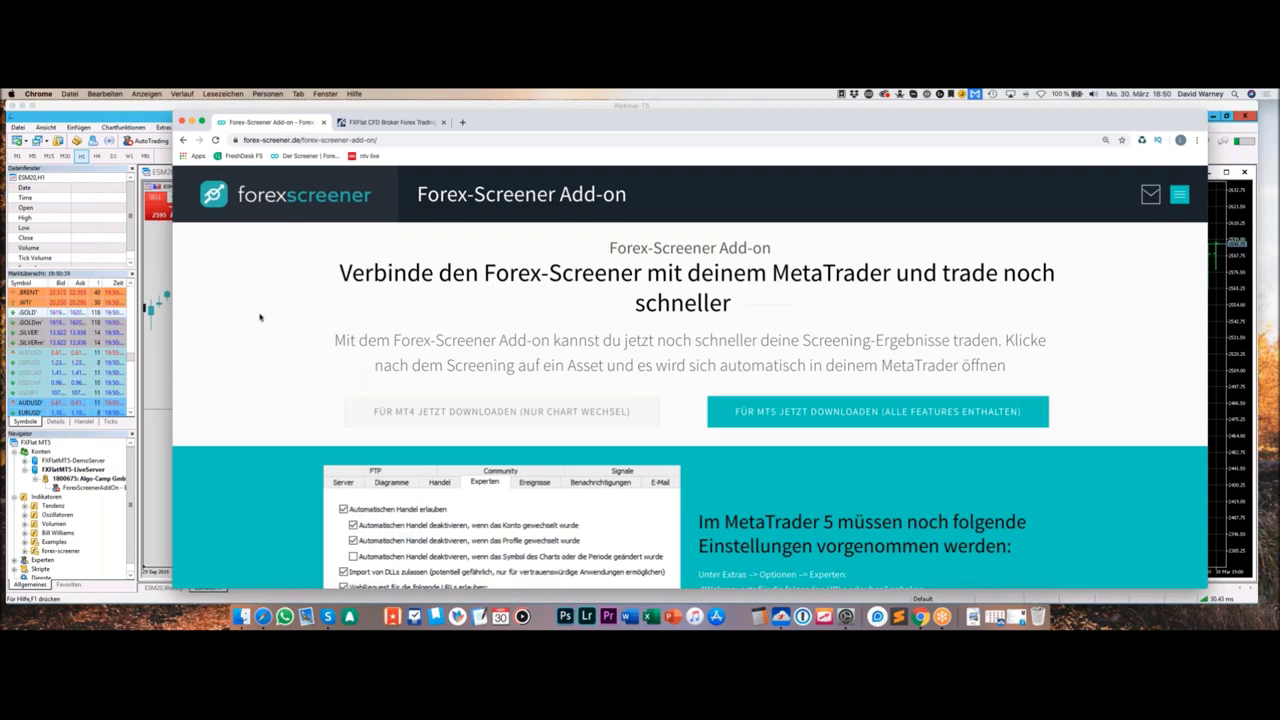
{"action": "scroll", "coordinate": [300, 318], "scroll_direction": "down", "scroll_amount": 2}
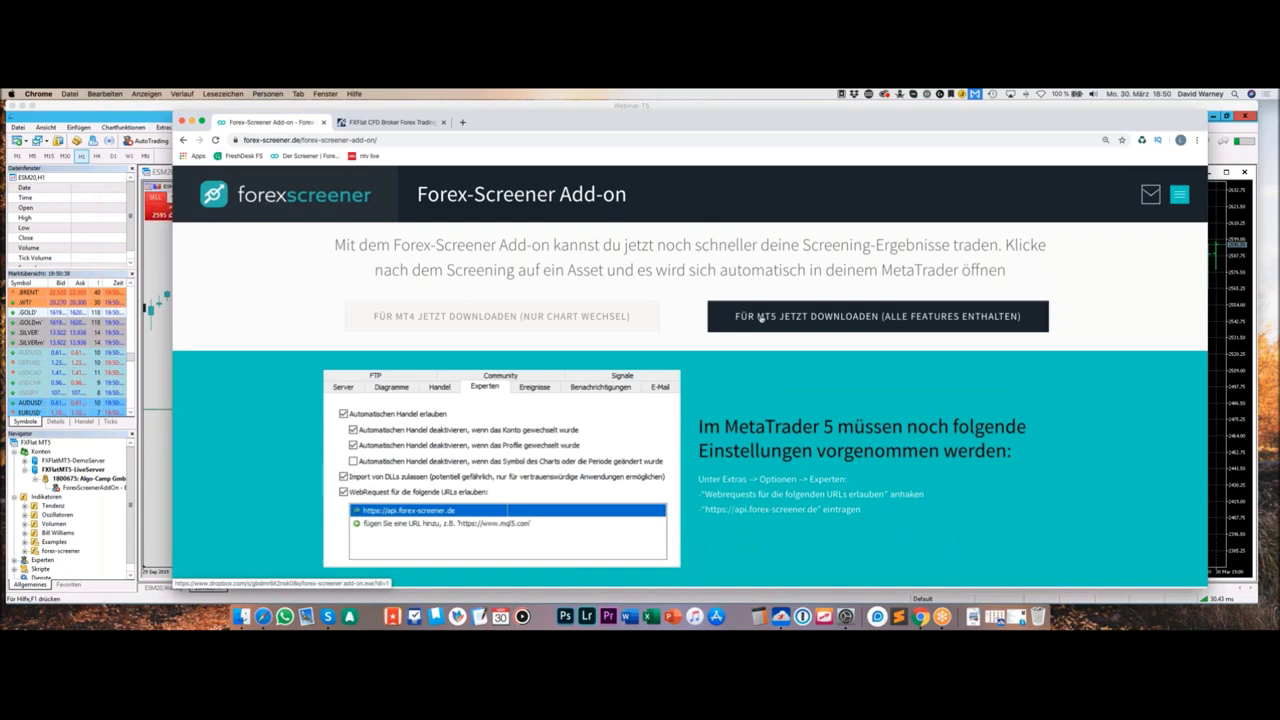
Step: Switch to MetaTrader 5, maximize the ESM20,H1 chart and select the ForexScreenerAddOn expert under Advisors
{"action": "left_click", "coordinate": [163, 113]}
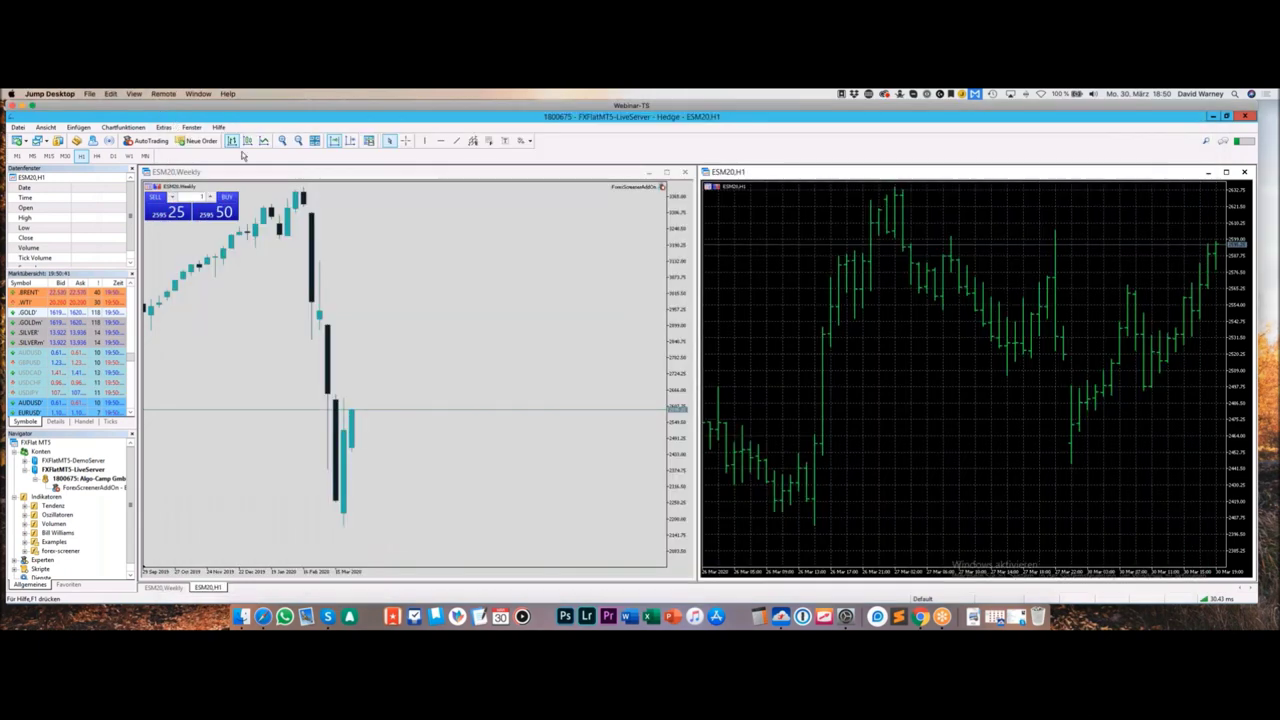
{"action": "double_click", "coordinate": [770, 176]}
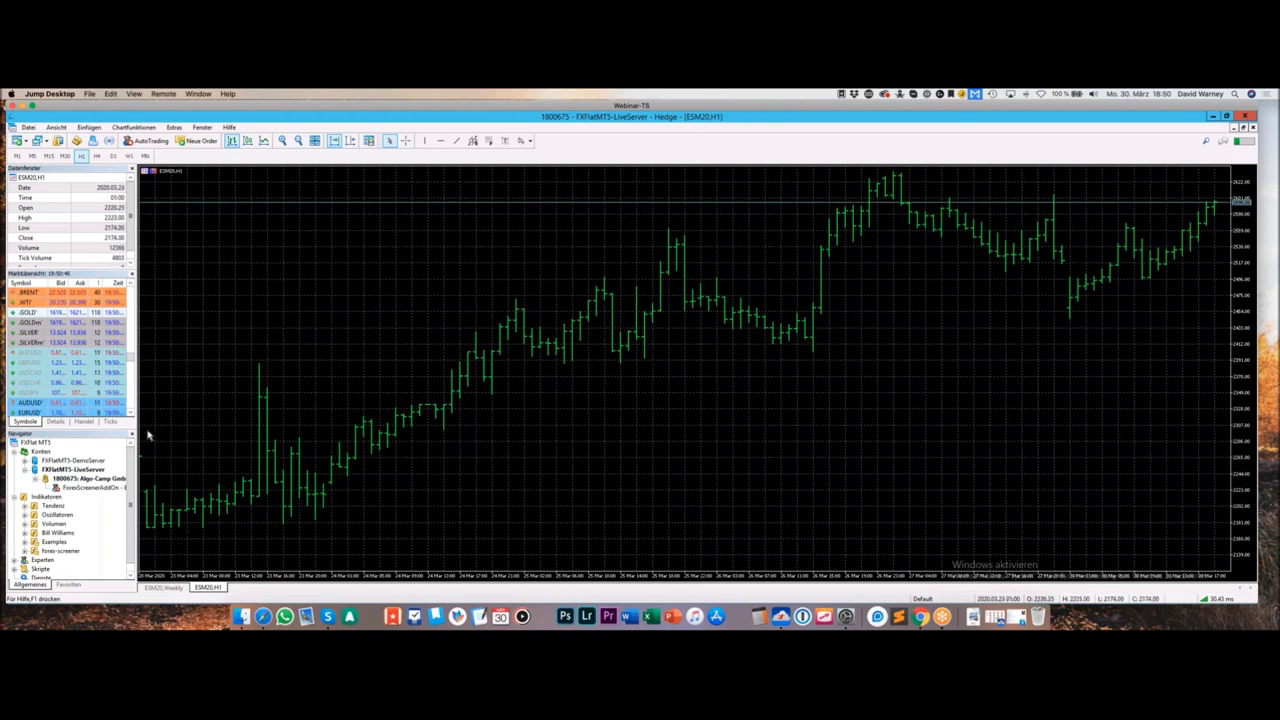
{"action": "double_click", "coordinate": [42, 559]}
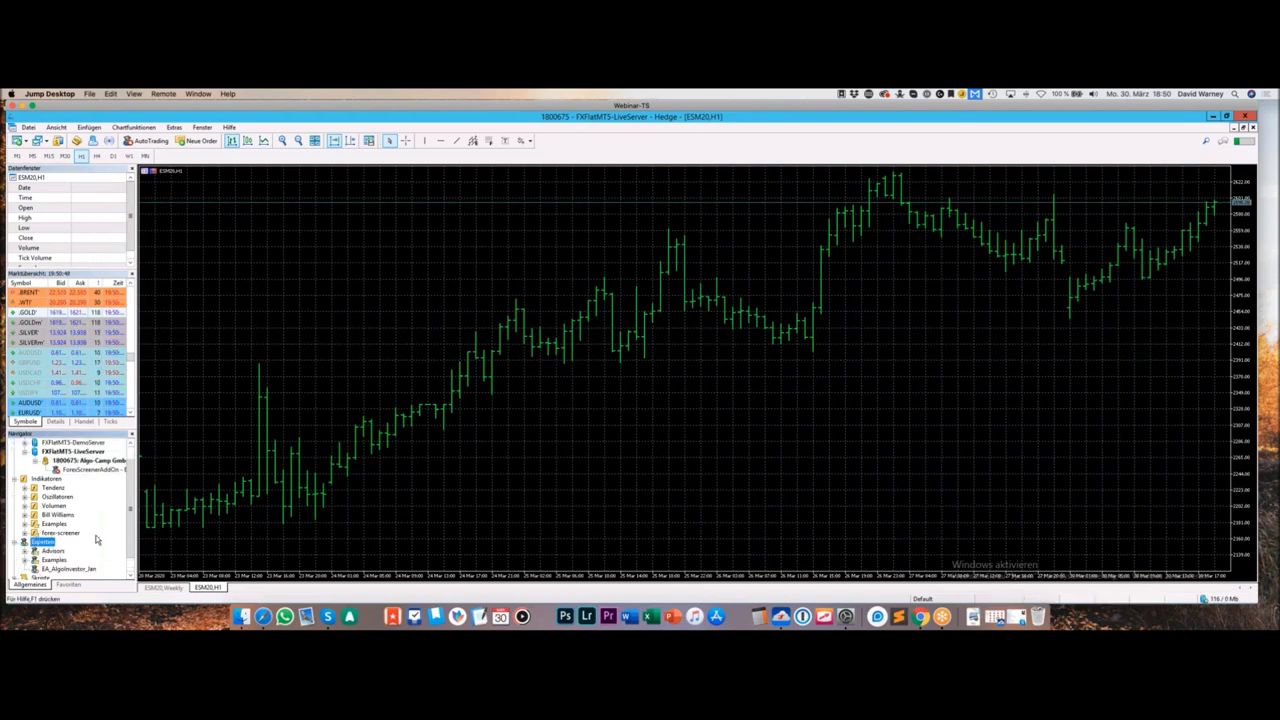
{"action": "left_click", "coordinate": [24, 551]}
{"action": "left_click", "coordinate": [80, 570]}
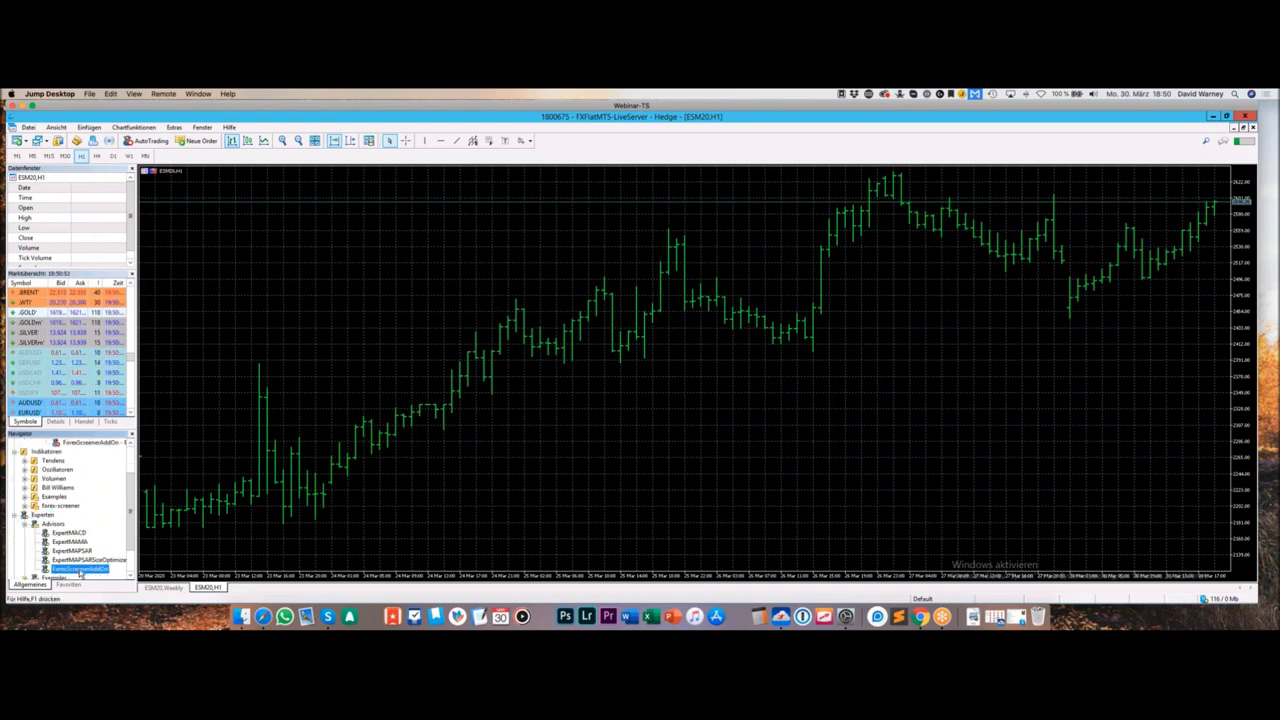